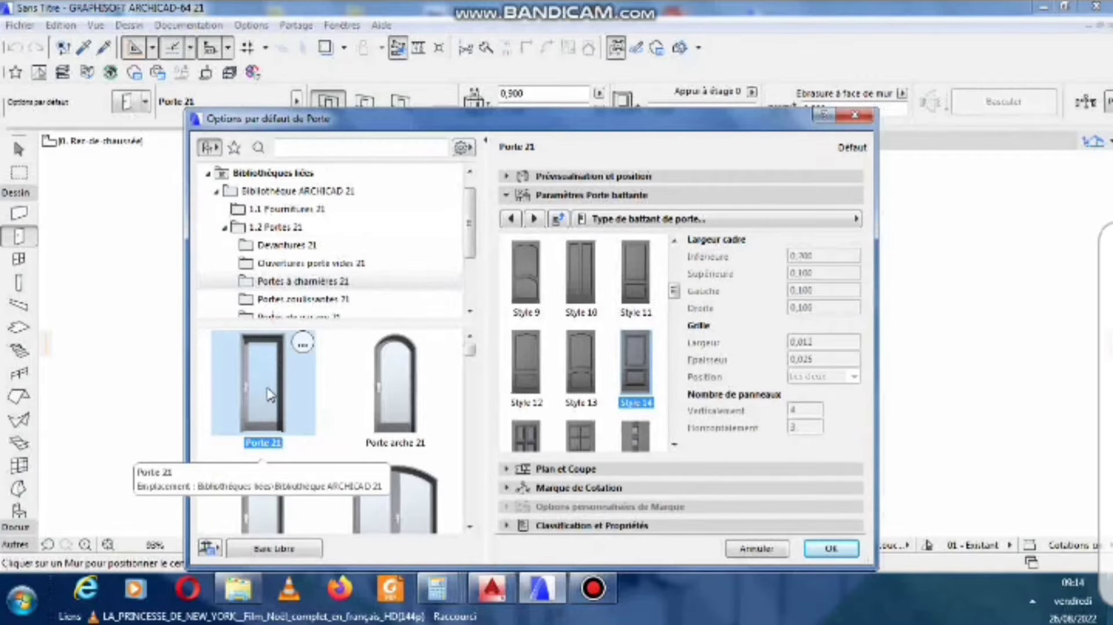
# Browse the door library folders from Devantures 21 to Portes pliantes coulissantes 21, ending on Portes à charnières 21.
pyautogui.click(292, 249)
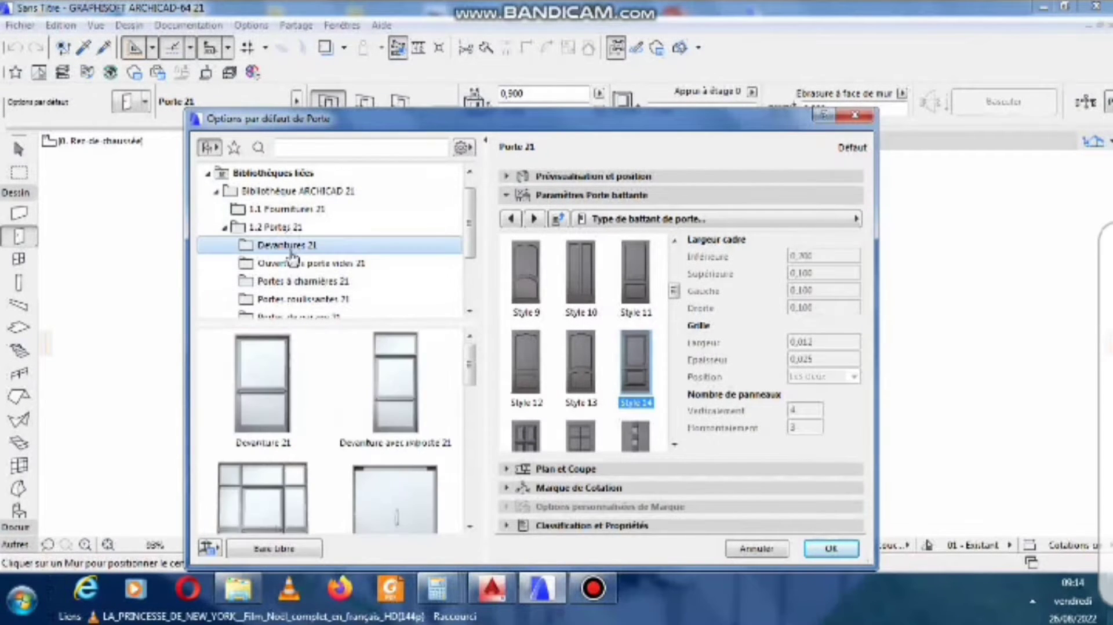
pyautogui.click(293, 264)
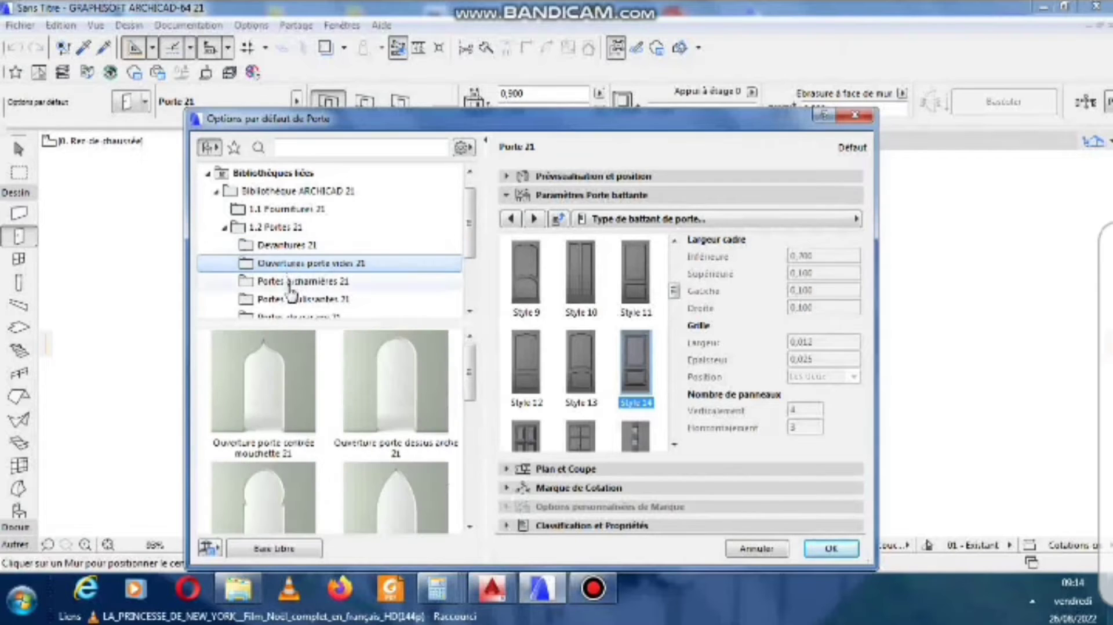
pyautogui.click(291, 284)
pyautogui.click(292, 298)
pyautogui.scroll(-1, 299, 272)
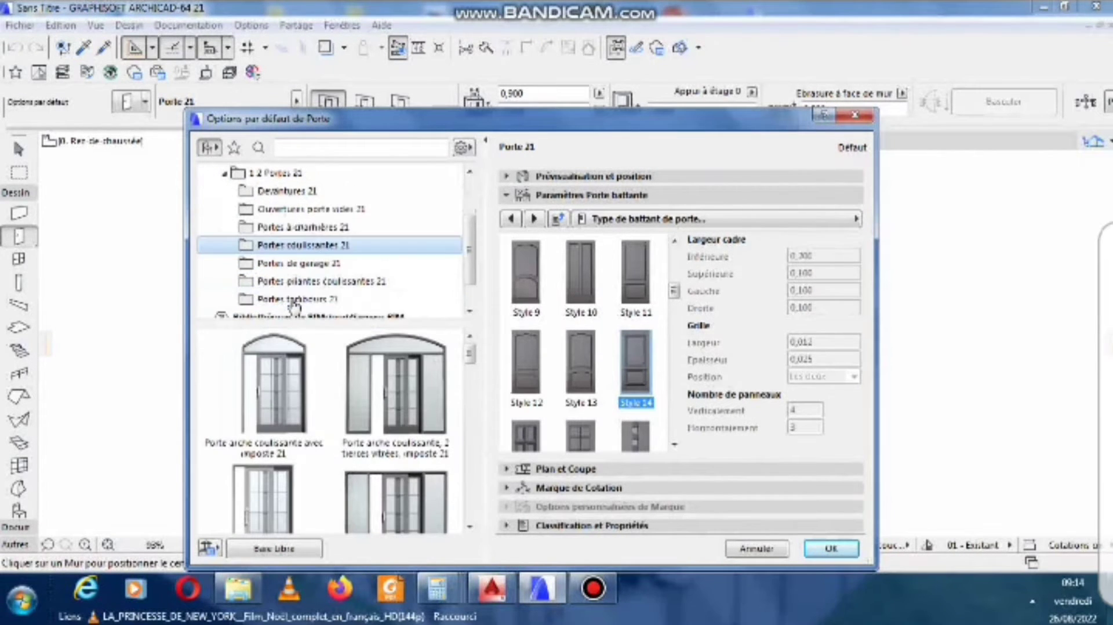
pyautogui.click(301, 263)
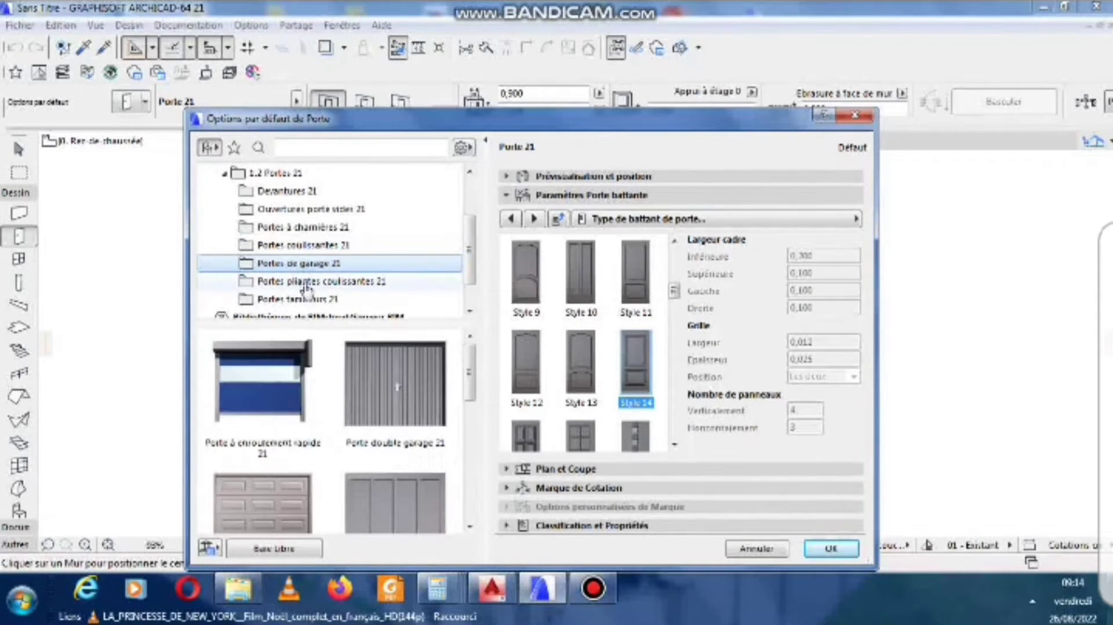
pyautogui.click(307, 284)
pyautogui.click(302, 227)
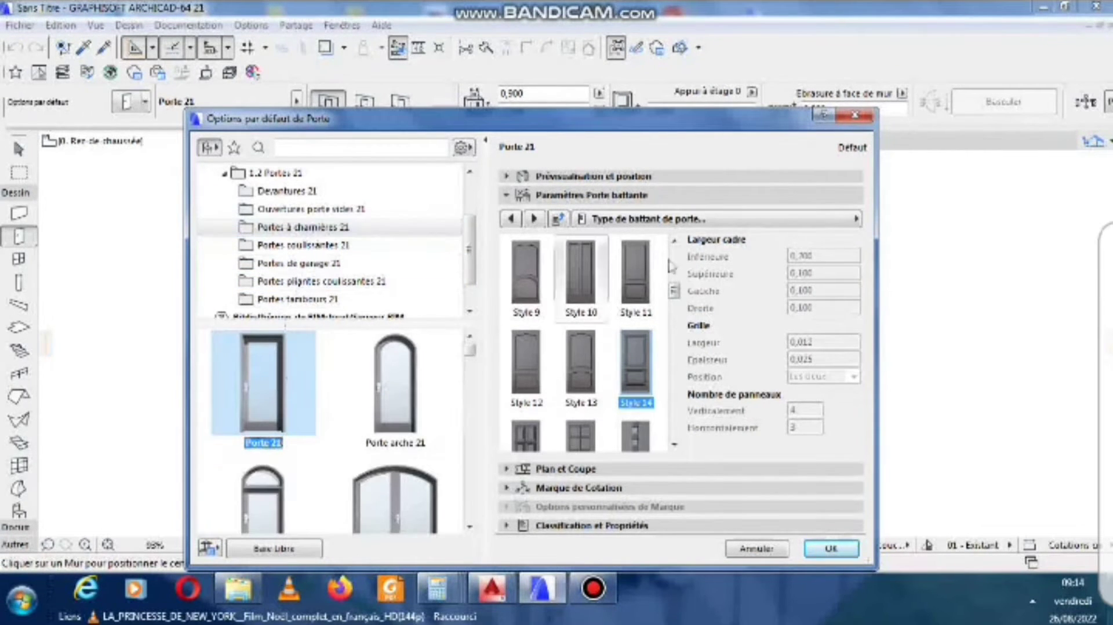
# Set Porte 21's leaf type to the glazed style without grille (Pas de grille) and review its opening angle and opening line settings.
pyautogui.click(594, 176)
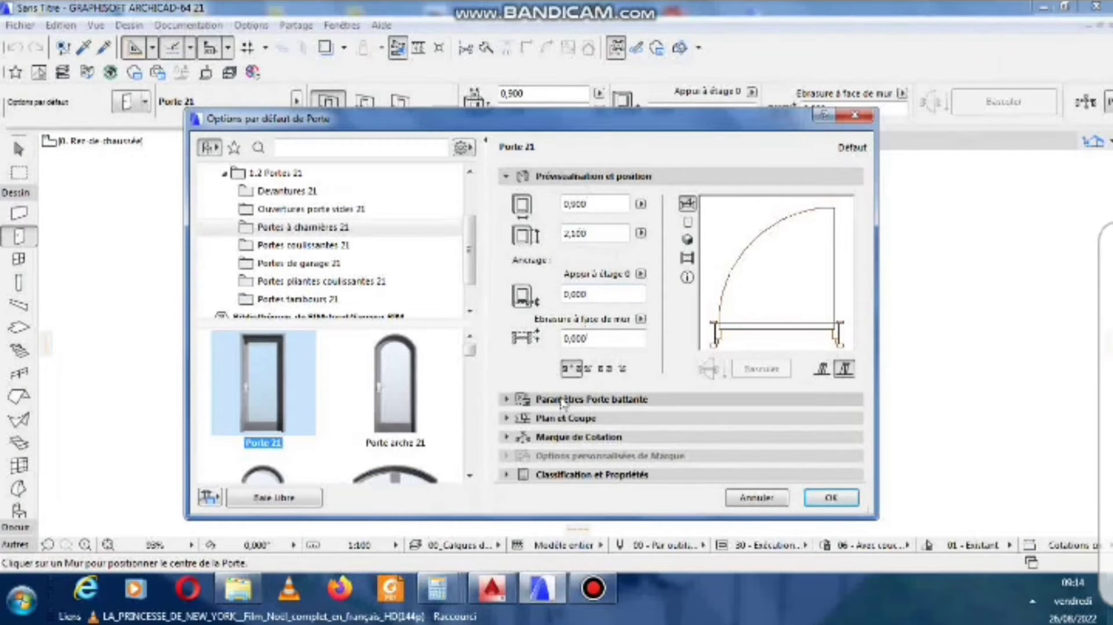
pyautogui.click(559, 399)
pyautogui.click(565, 339)
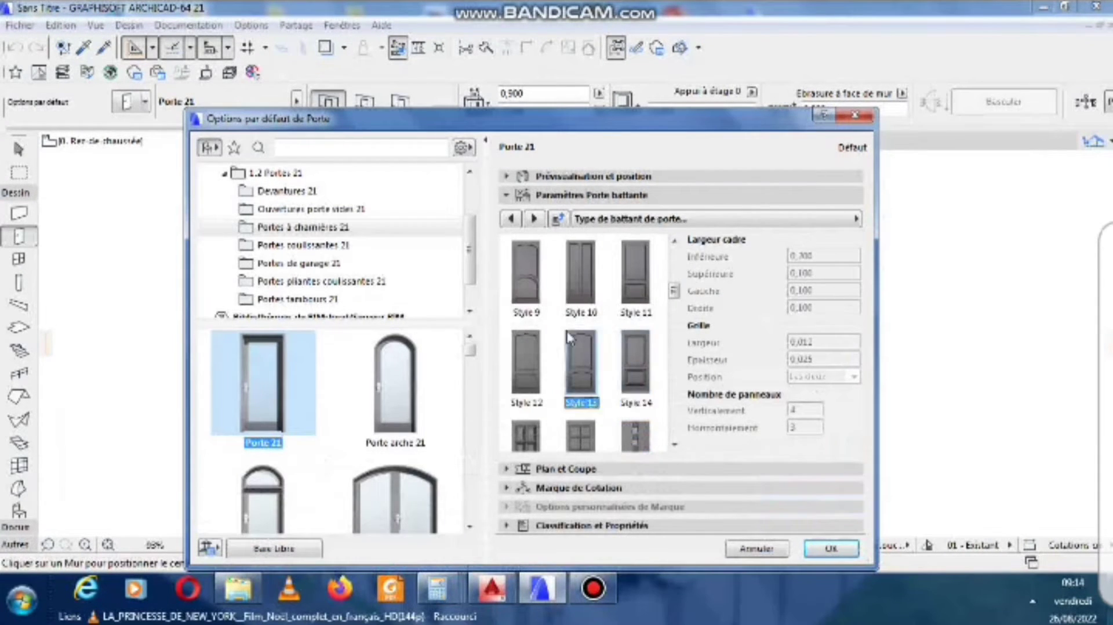
pyautogui.scroll(5, 567, 338)
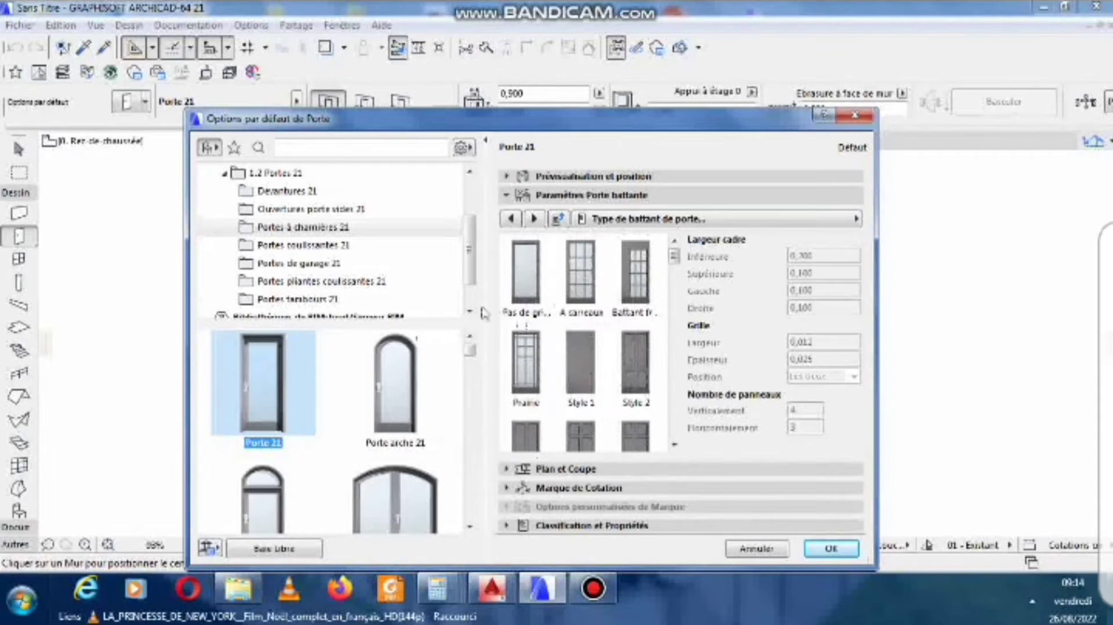
pyautogui.click(538, 284)
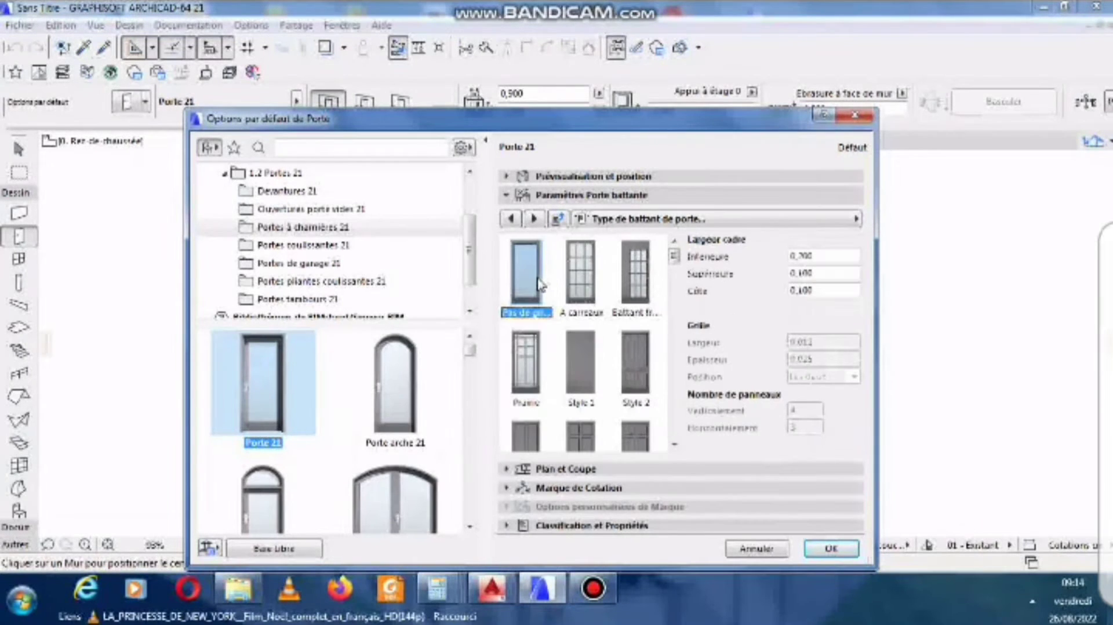
pyautogui.click(534, 219)
pyautogui.click(534, 219)
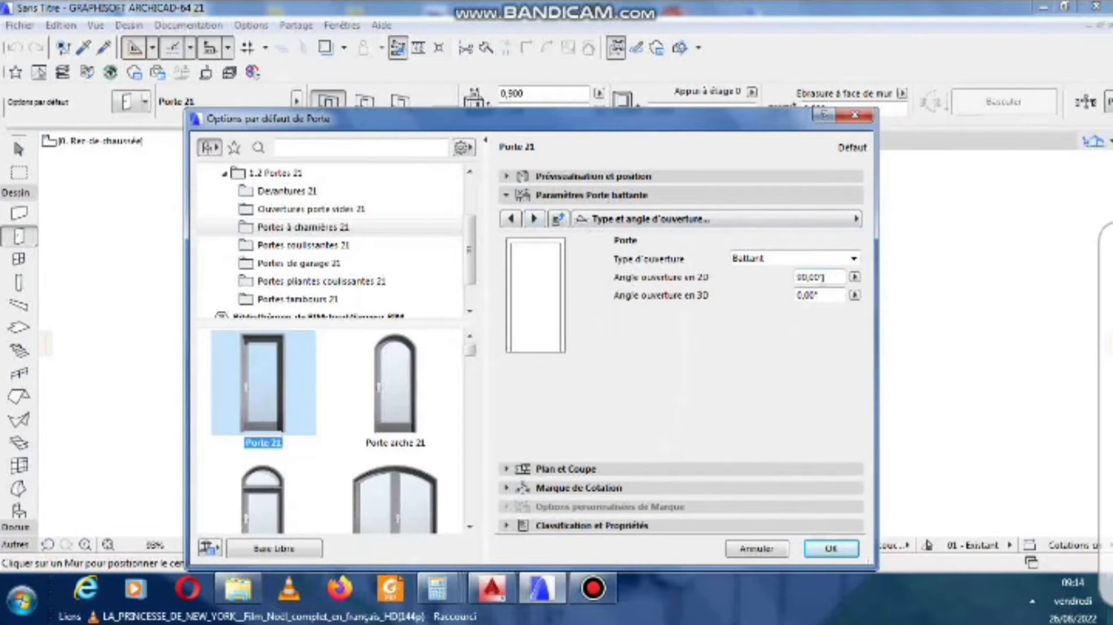
pyautogui.write('0')
pyautogui.click(535, 219)
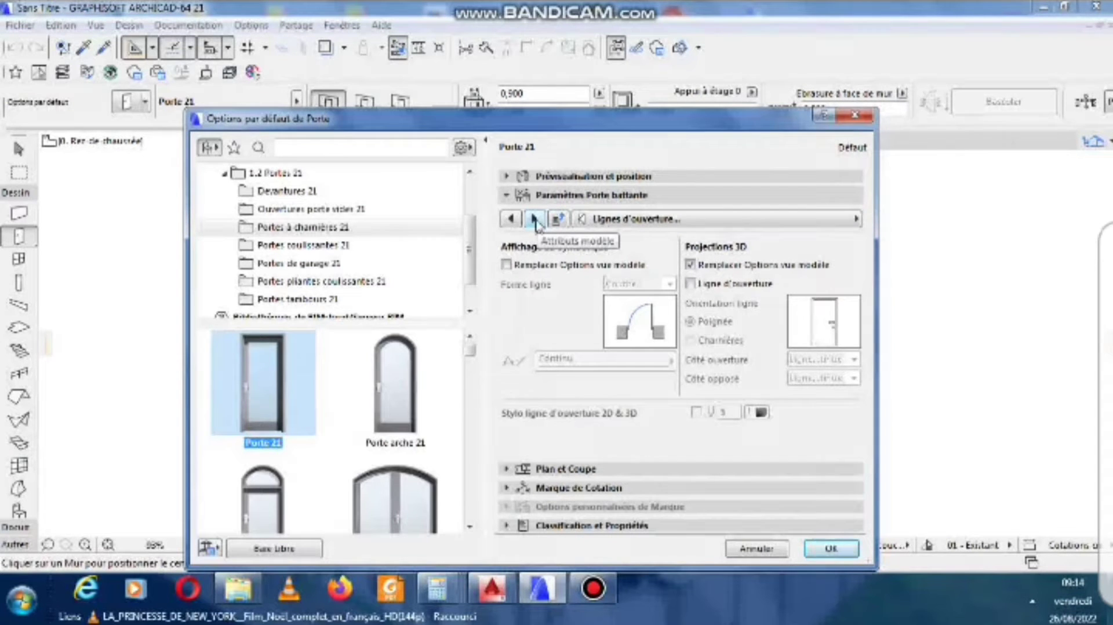
# Set the door's exterior and interior frame surfaces (Cadre extérieur, Cadre intérieur) to Peinture - Noir.
pyautogui.click(534, 220)
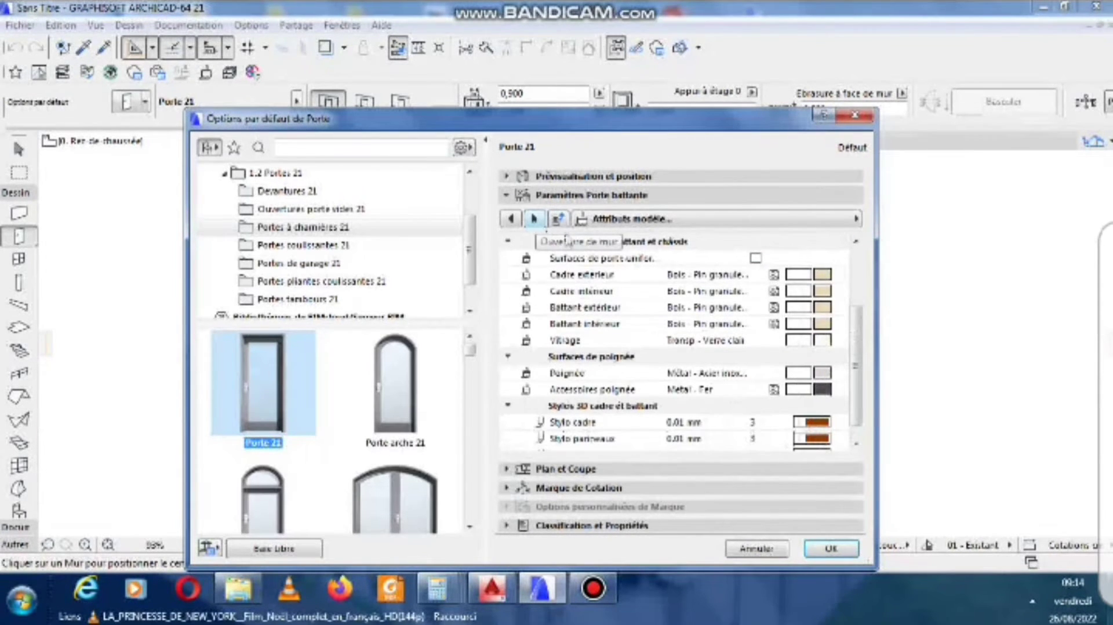
pyautogui.click(825, 276)
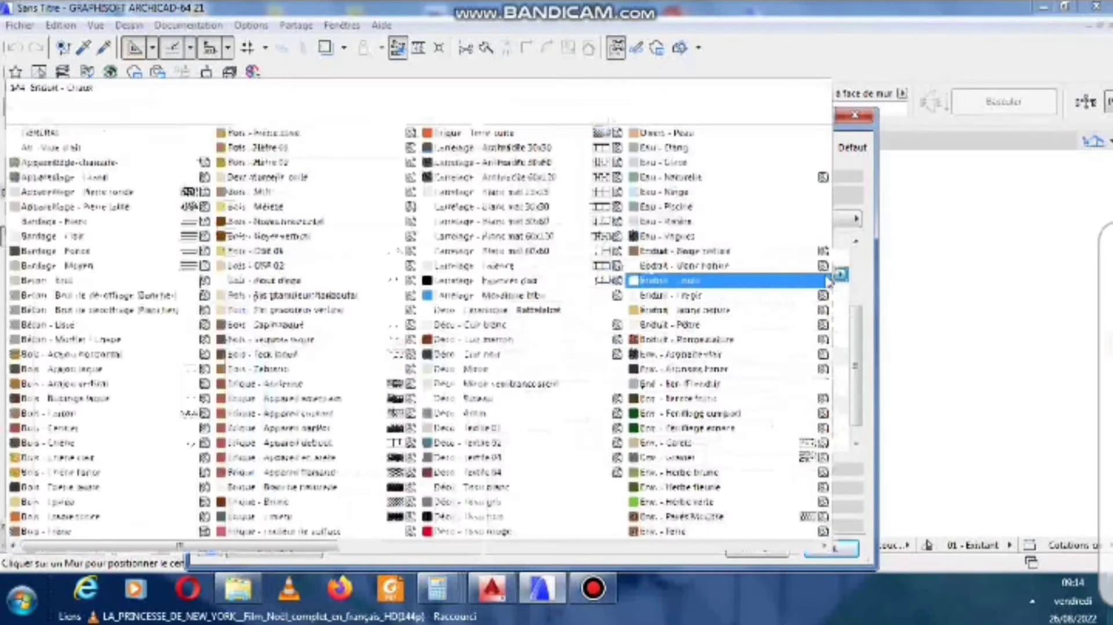
pyautogui.scroll(-3, 353, 371)
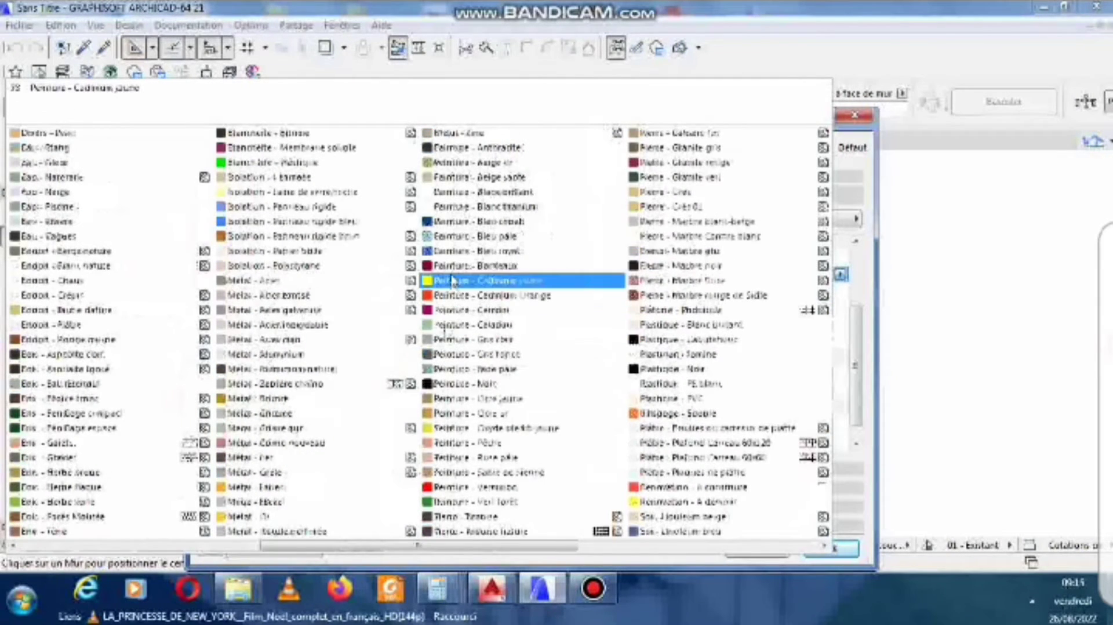
pyautogui.scroll(-3, 452, 267)
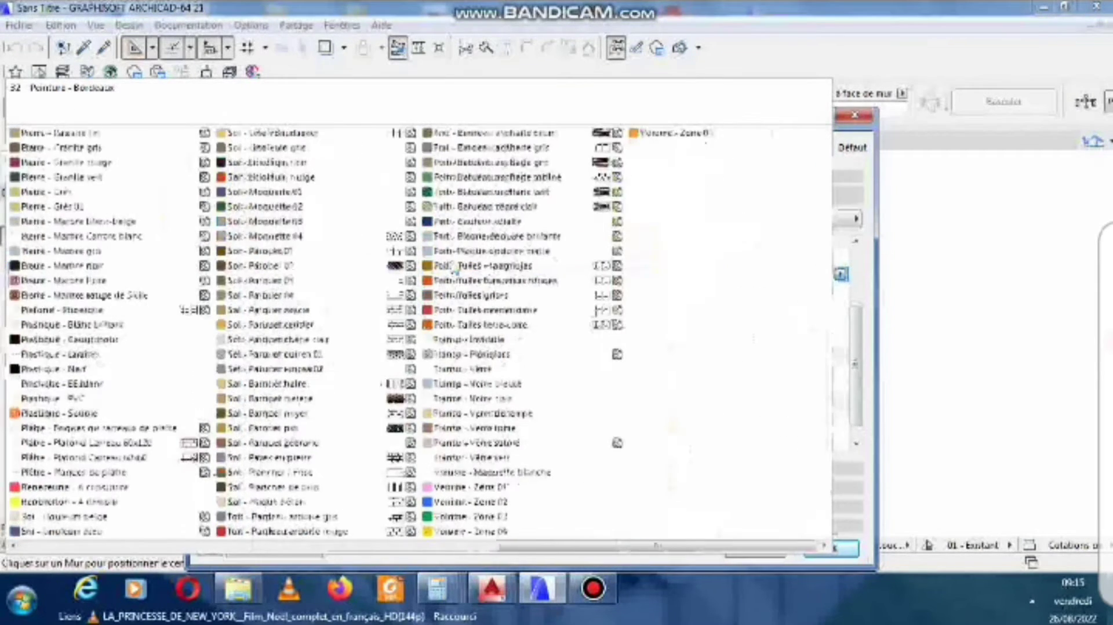
pyautogui.scroll(3, 452, 267)
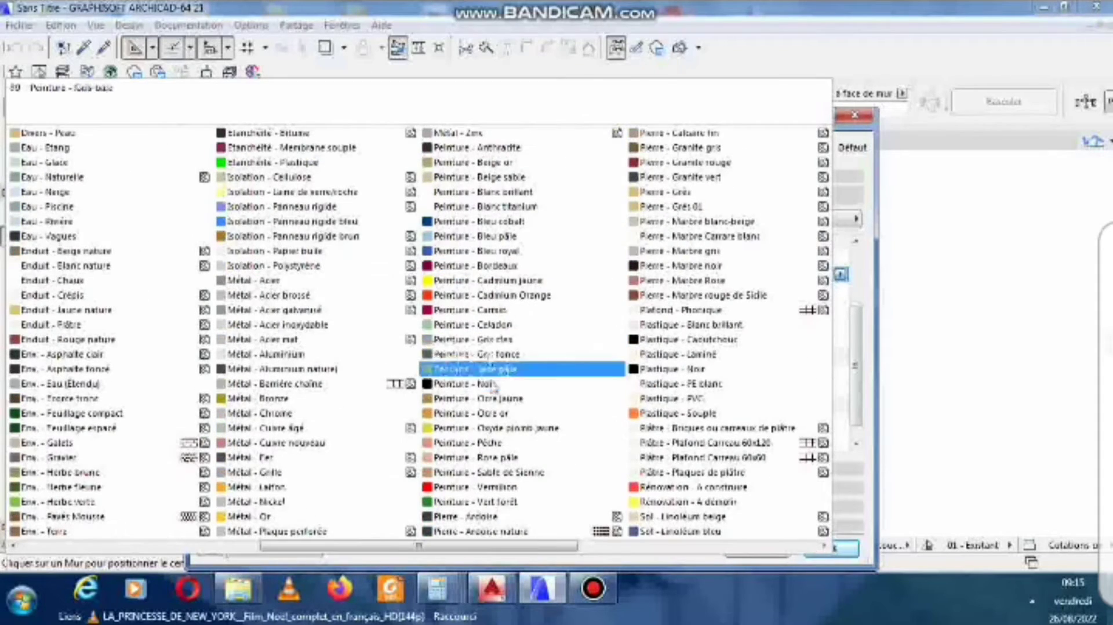
pyautogui.click(455, 384)
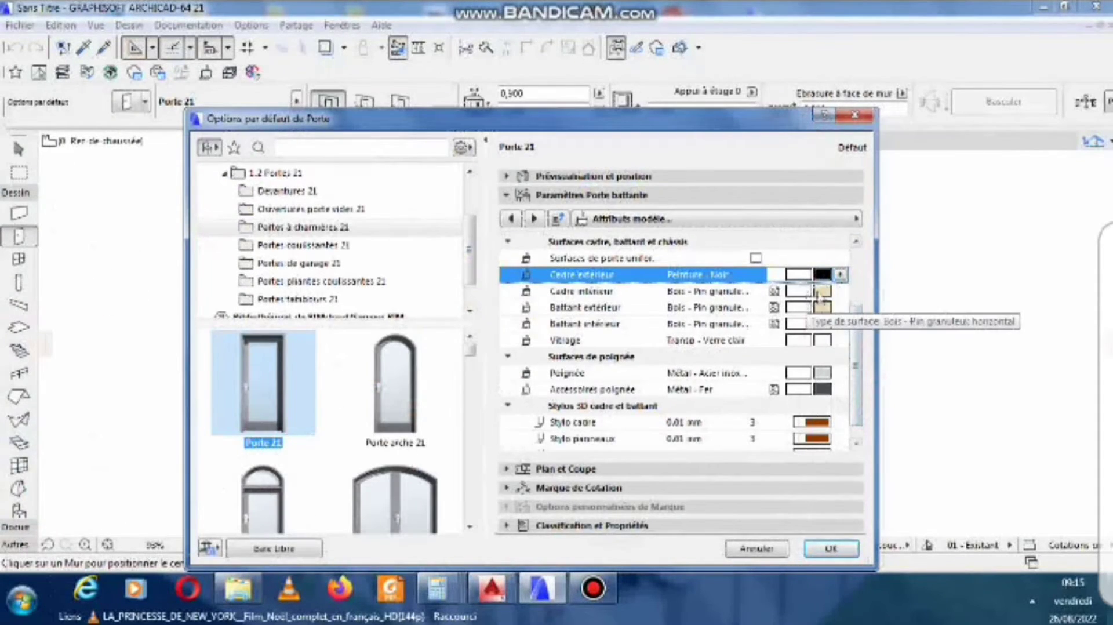
pyautogui.click(813, 291)
pyautogui.click(840, 291)
pyautogui.scroll(-3, 549, 316)
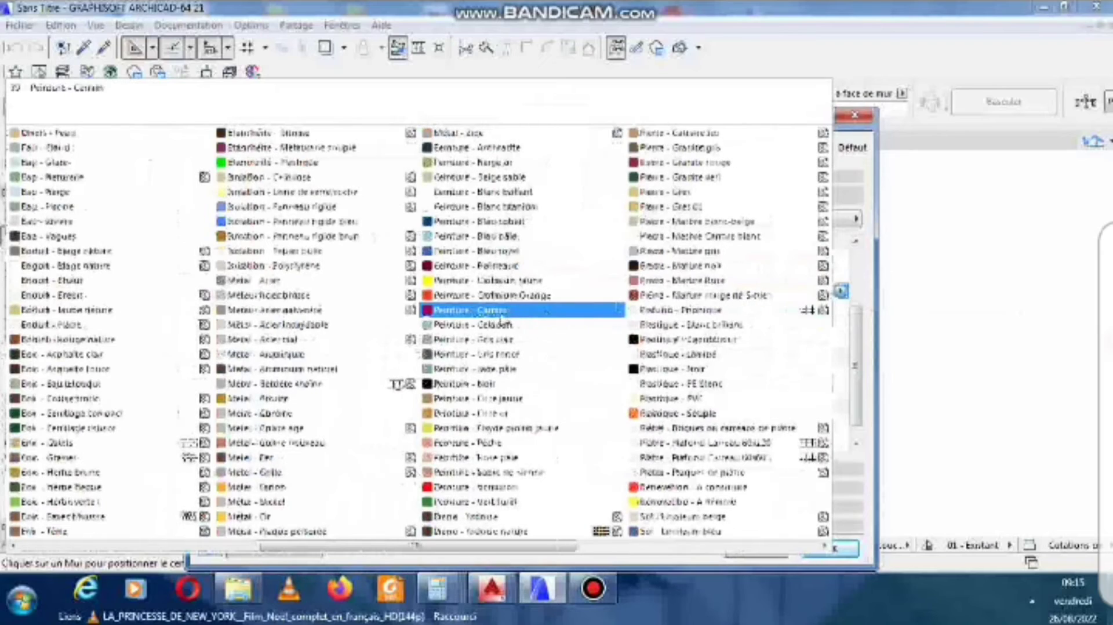
pyautogui.click(449, 388)
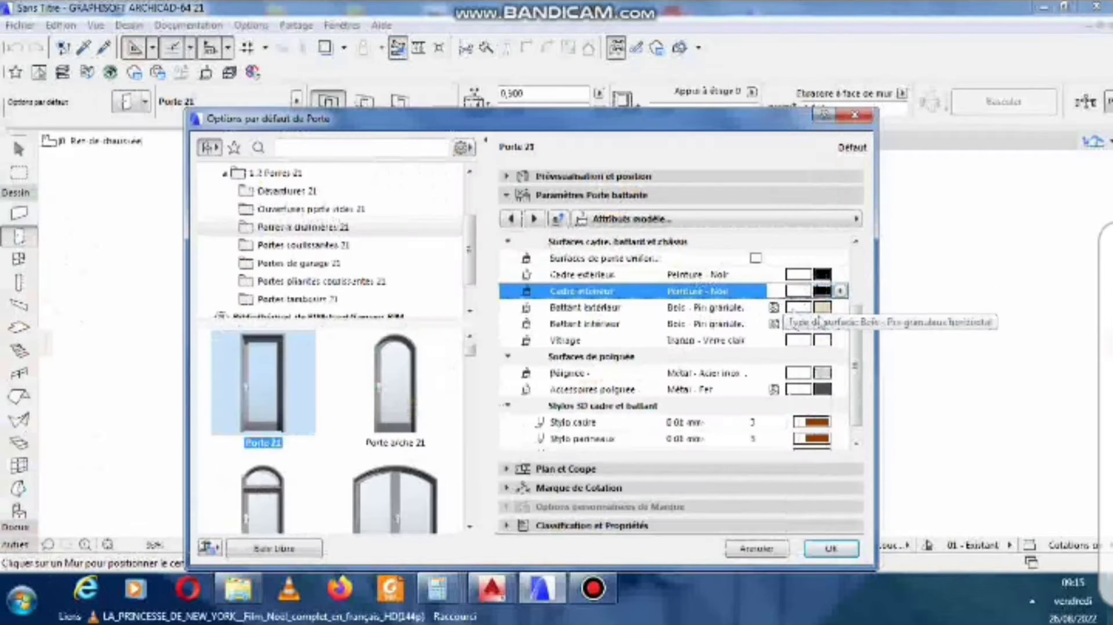
# Set the door's exterior and interior leaf surfaces (Battant extérieur, Battant intérieur) to Peinture - Noir.
pyautogui.click(821, 309)
pyautogui.click(840, 308)
pyautogui.scroll(-3, 509, 364)
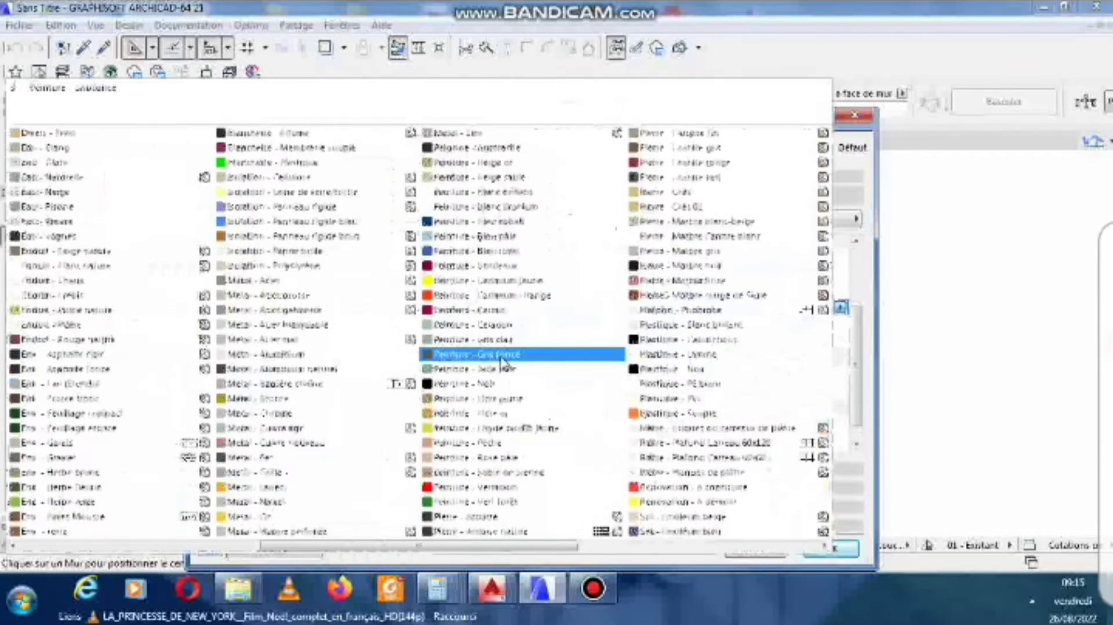
pyautogui.click(475, 385)
pyautogui.click(820, 322)
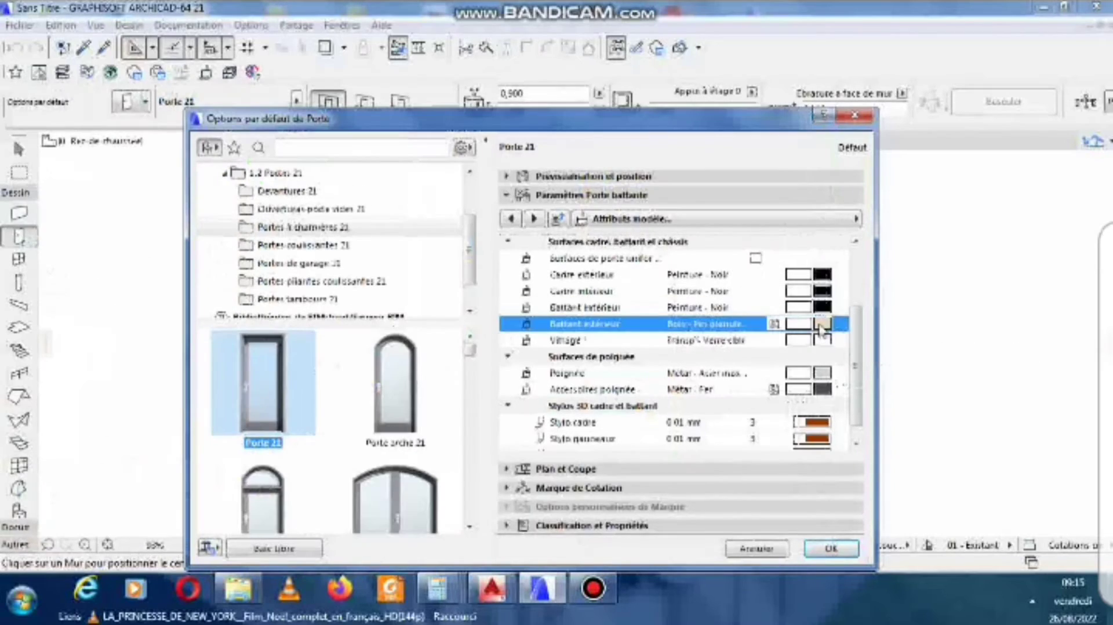
pyautogui.click(840, 323)
pyautogui.scroll(-3, 480, 394)
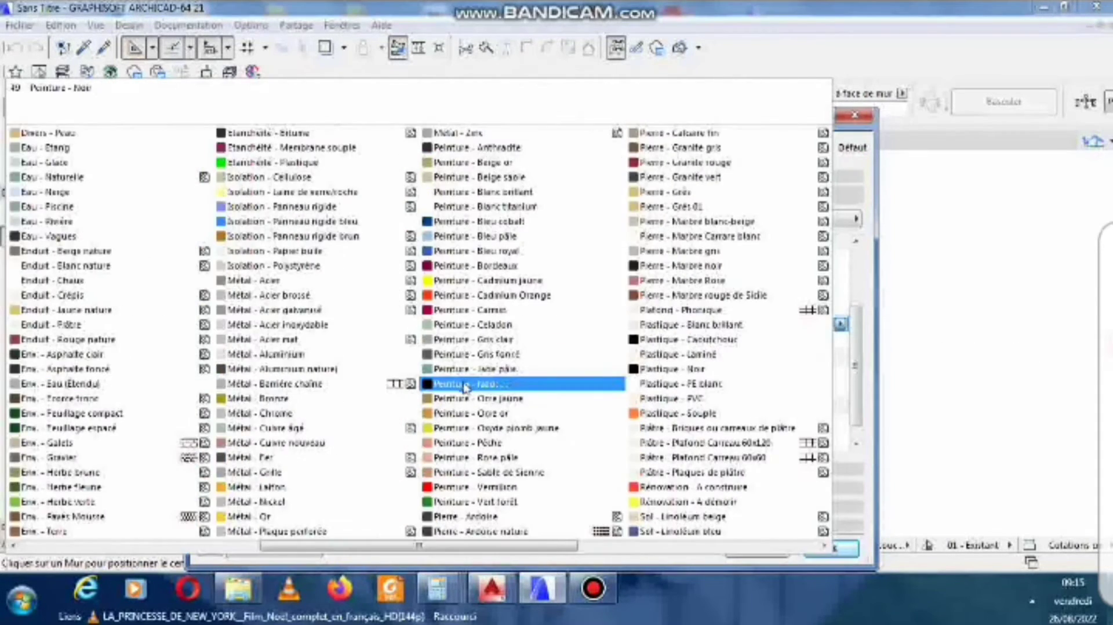
pyautogui.click(481, 385)
# Set the glazing surface (Vitrage) to Transp - Verre bleuté and accept the default door settings.
pyautogui.click(820, 340)
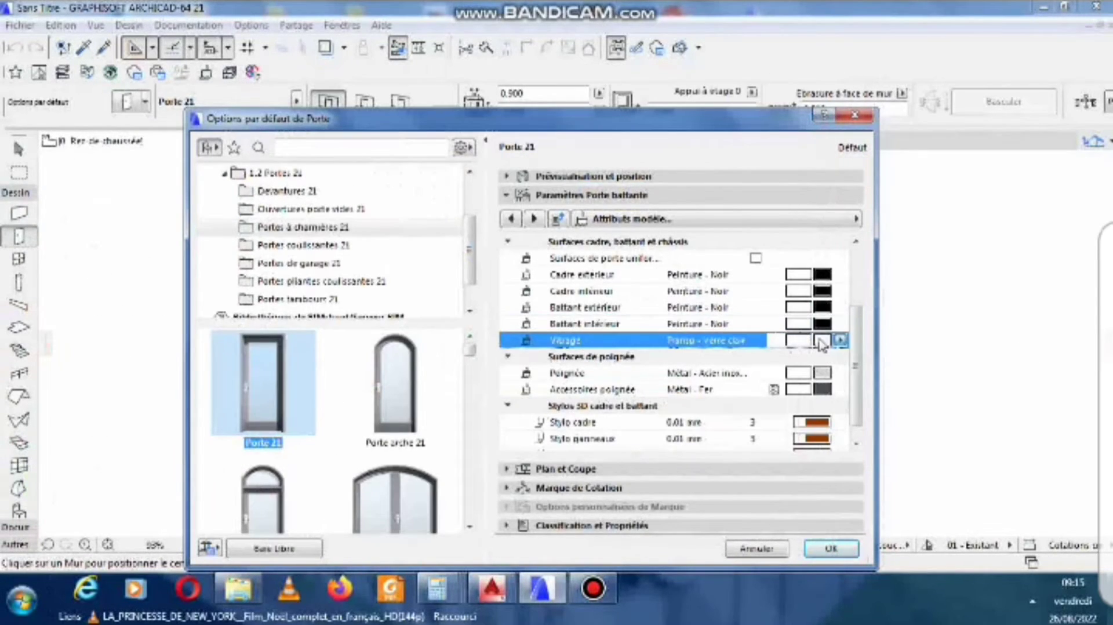
pyautogui.click(840, 340)
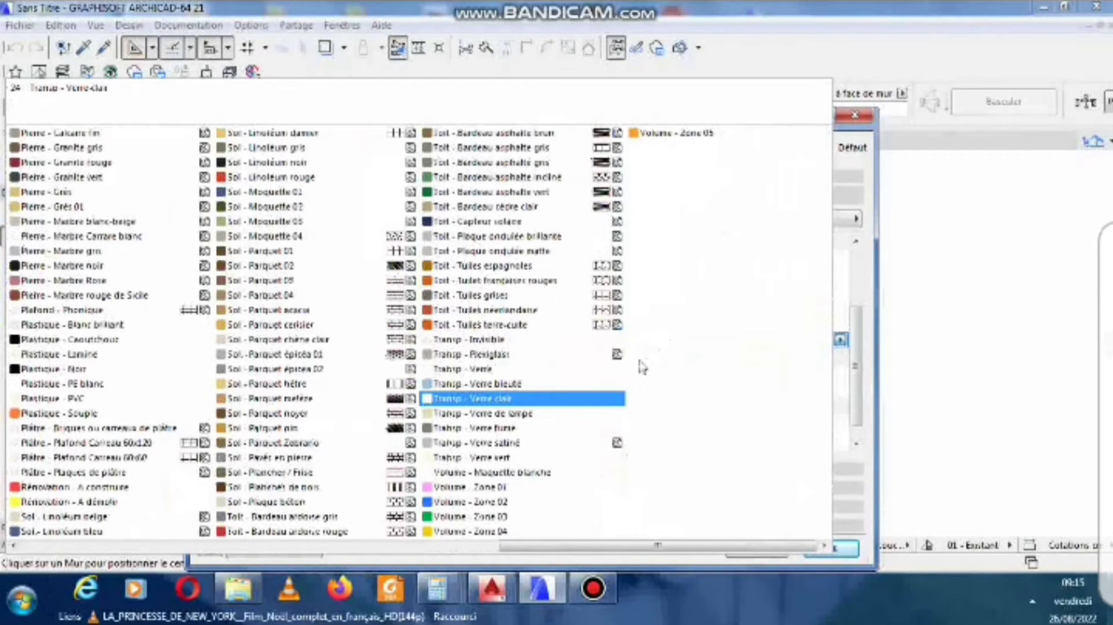
pyautogui.click(516, 384)
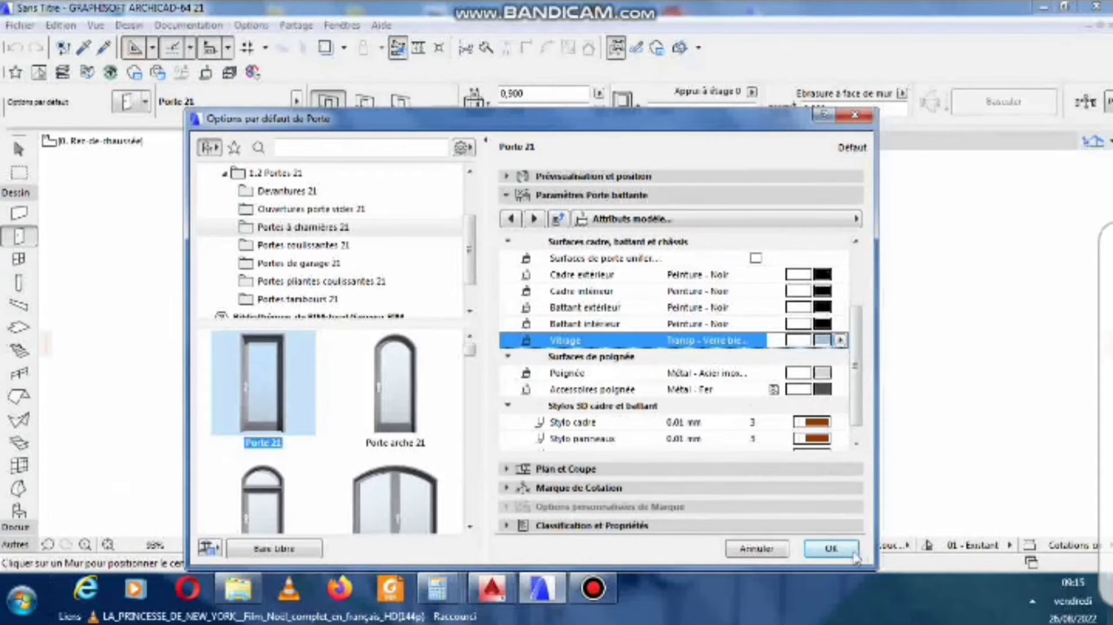
pyautogui.click(832, 548)
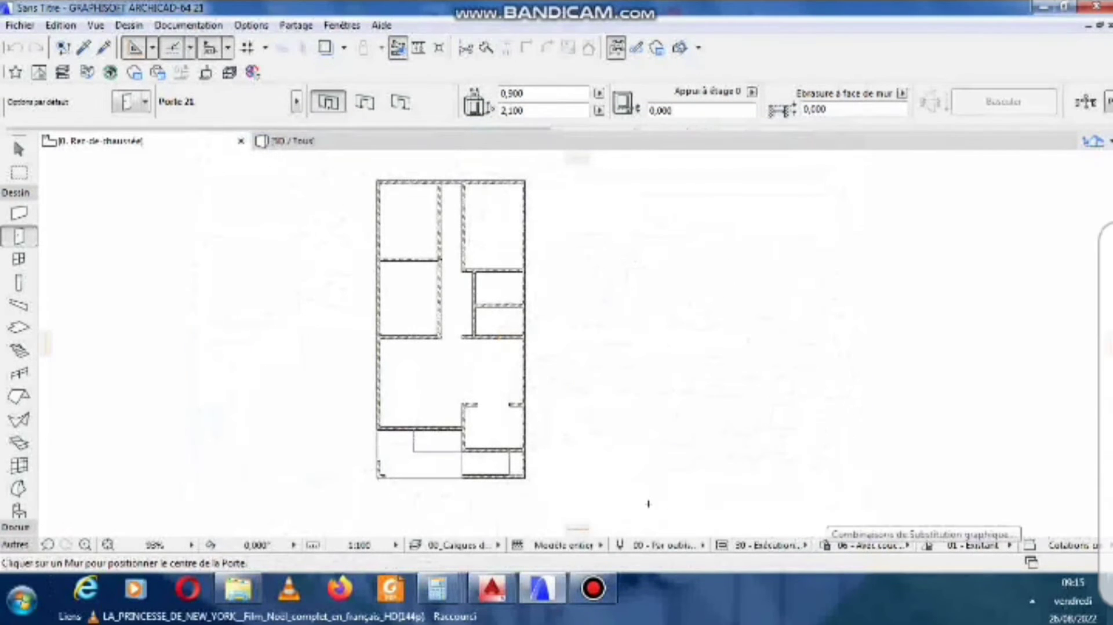
# Place the door in the front exterior wall near its corner with the small entrance room, and check it in 3D.
pyautogui.scroll(5, 424, 425)
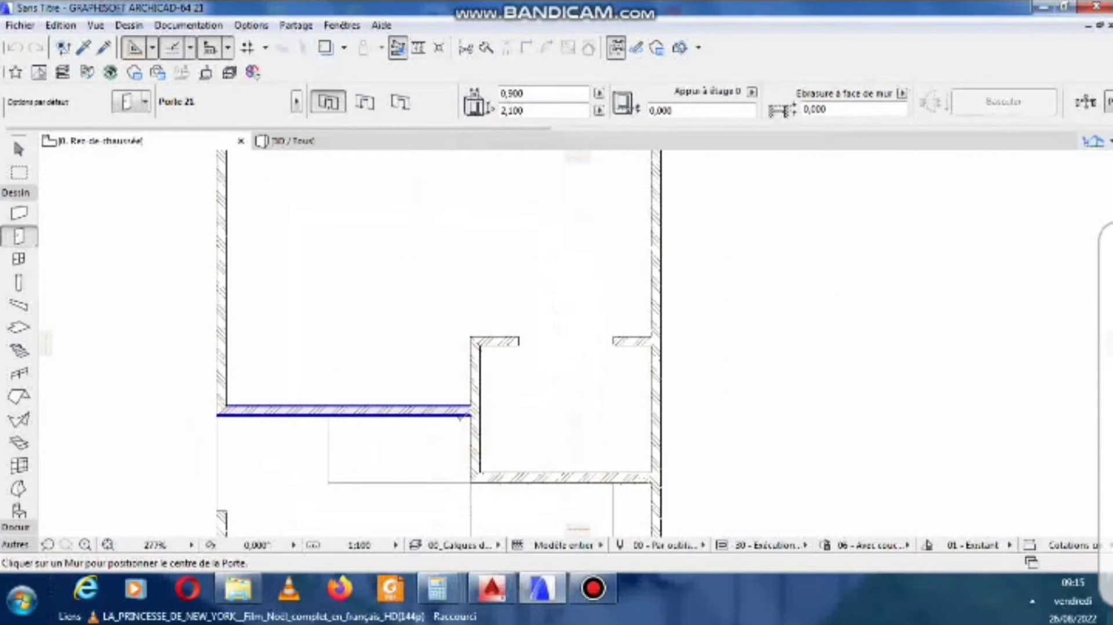
pyautogui.click(436, 421)
pyautogui.click(446, 364)
pyautogui.click(314, 145)
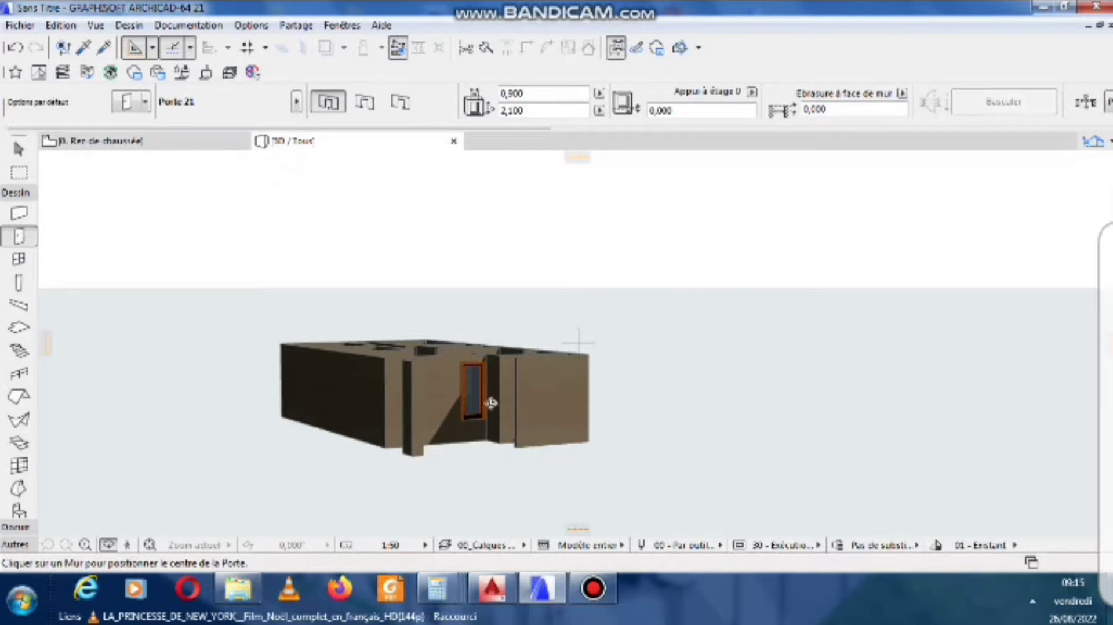
pyautogui.scroll(3, 481, 418)
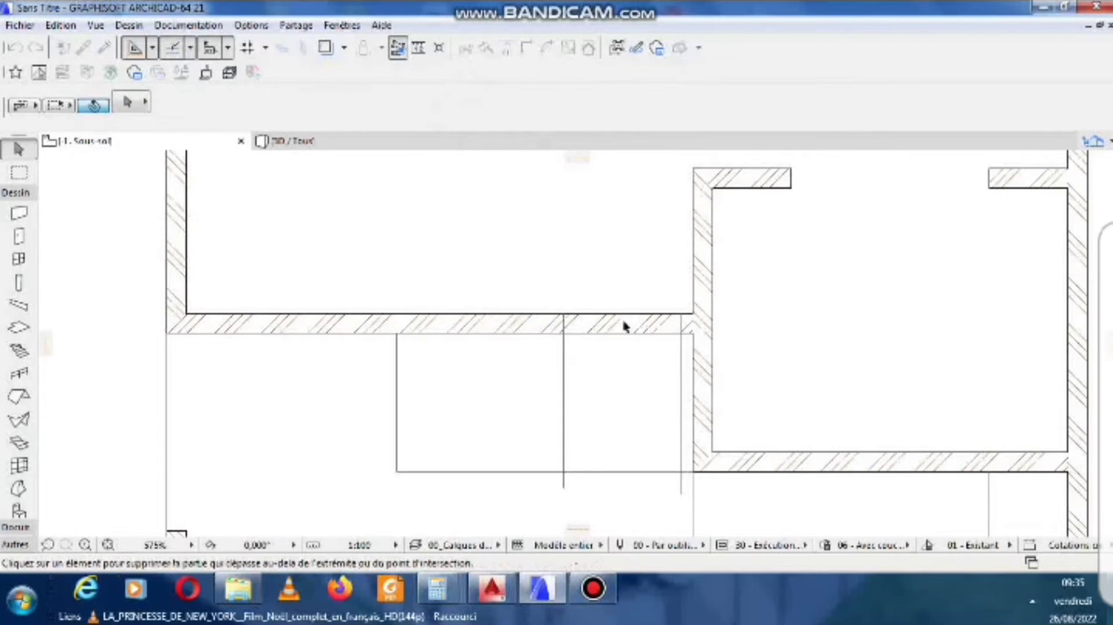
# Trim away the basement wall segment between the two vertical lines, and inspect the entrance door and its slab in 3D.
pyautogui.click(624, 326)
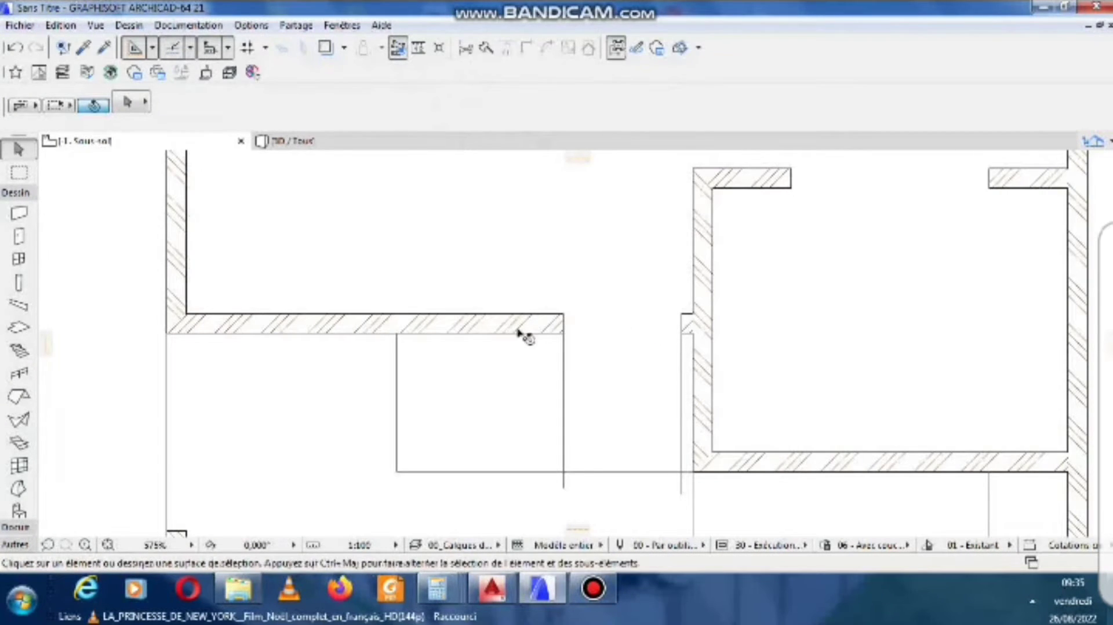
pyautogui.click(300, 140)
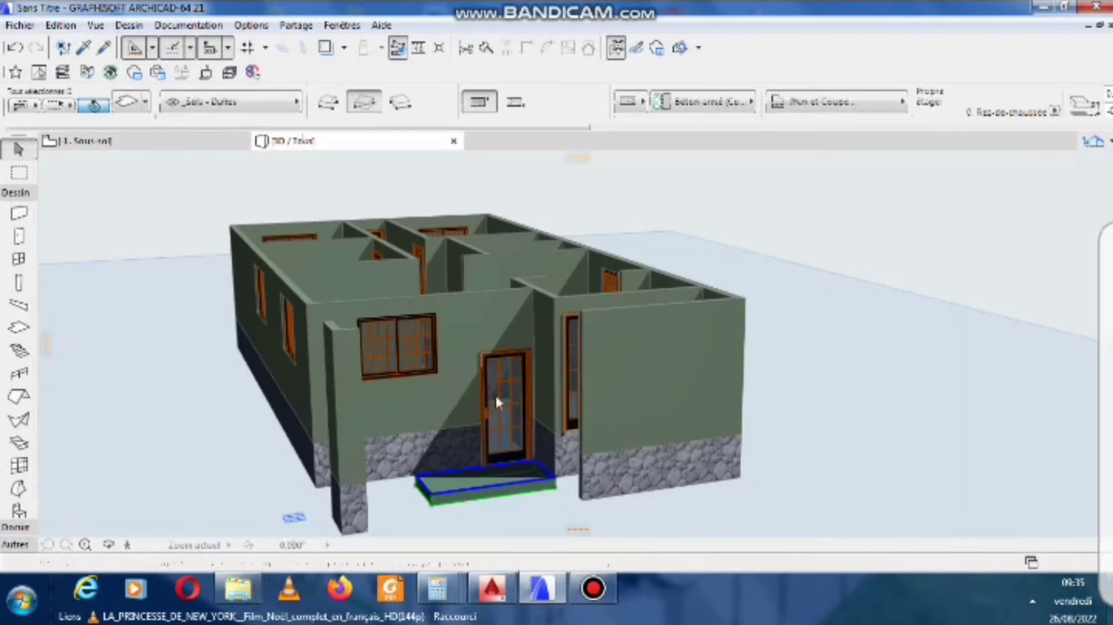
pyautogui.scroll(4, 510, 475)
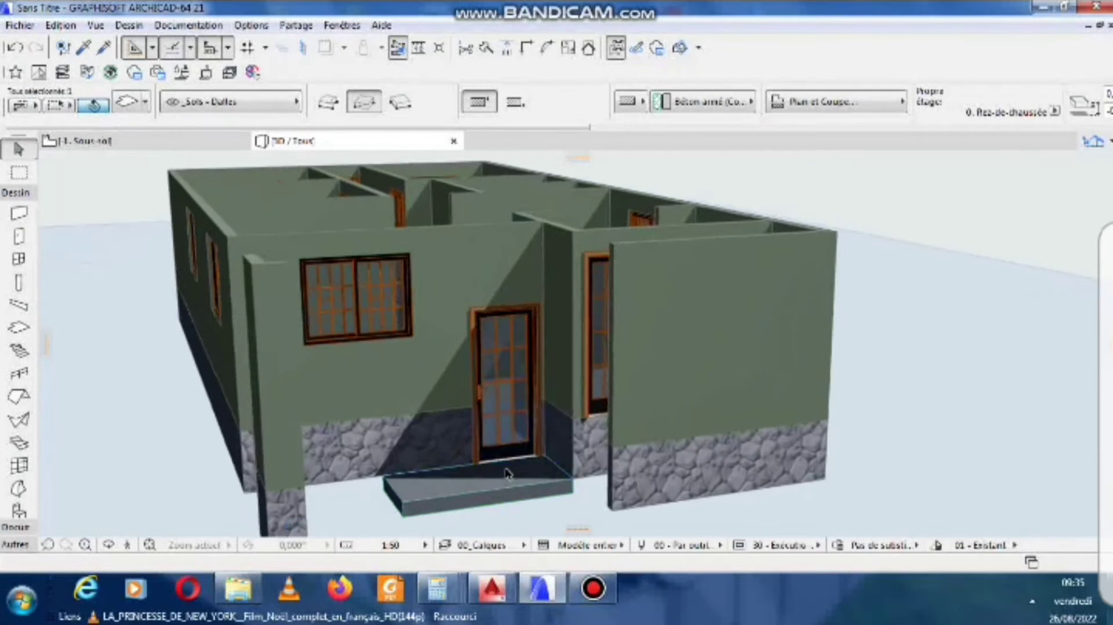
pyautogui.click(512, 476)
pyautogui.scroll(4, 506, 476)
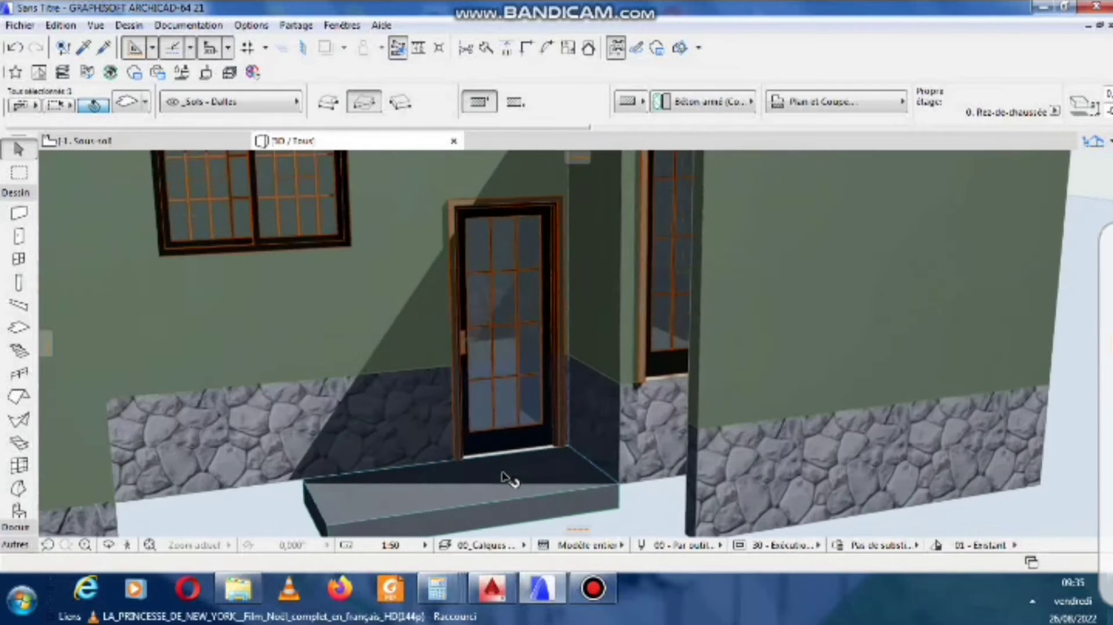
pyautogui.scroll(-5, 542, 462)
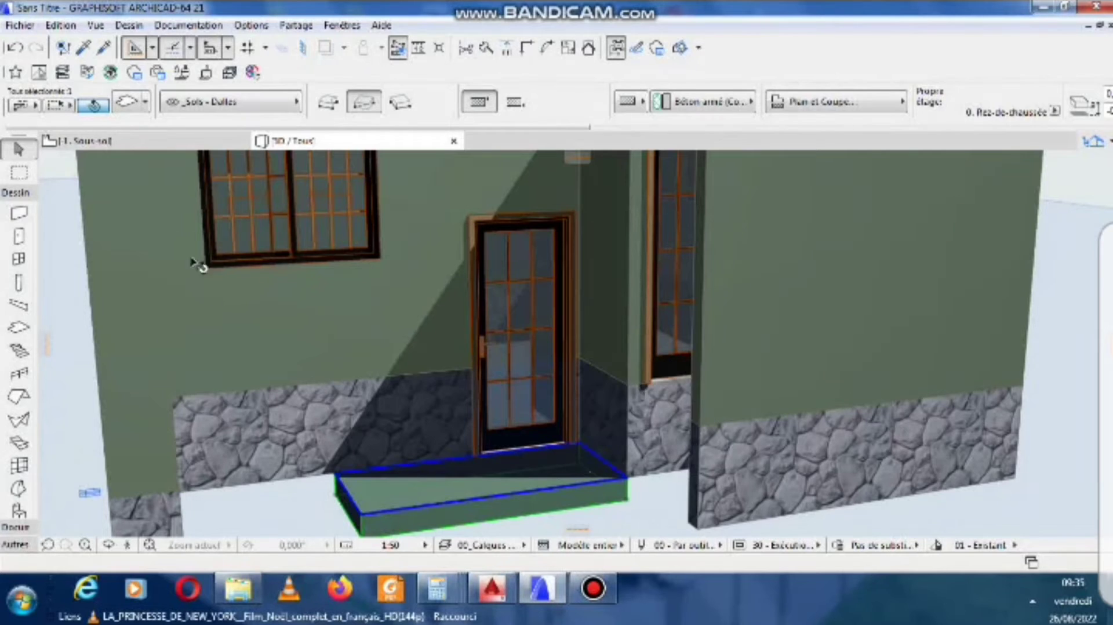
pyautogui.click(114, 144)
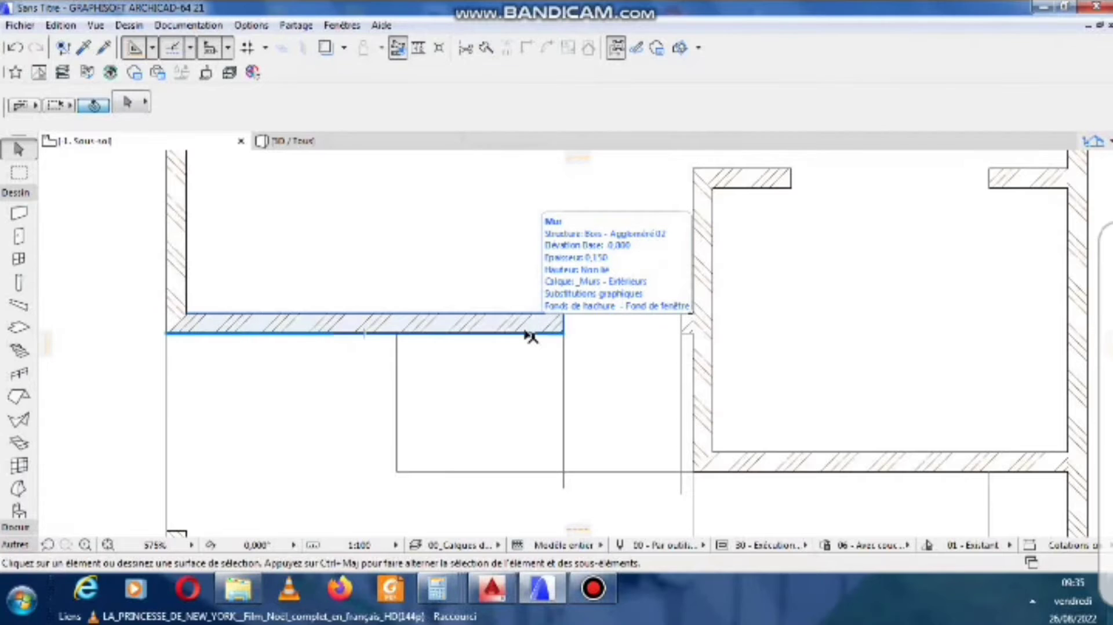
# Delete the two vertical construction lines beside the new wall opening in the basement plan.
pyautogui.click(564, 415)
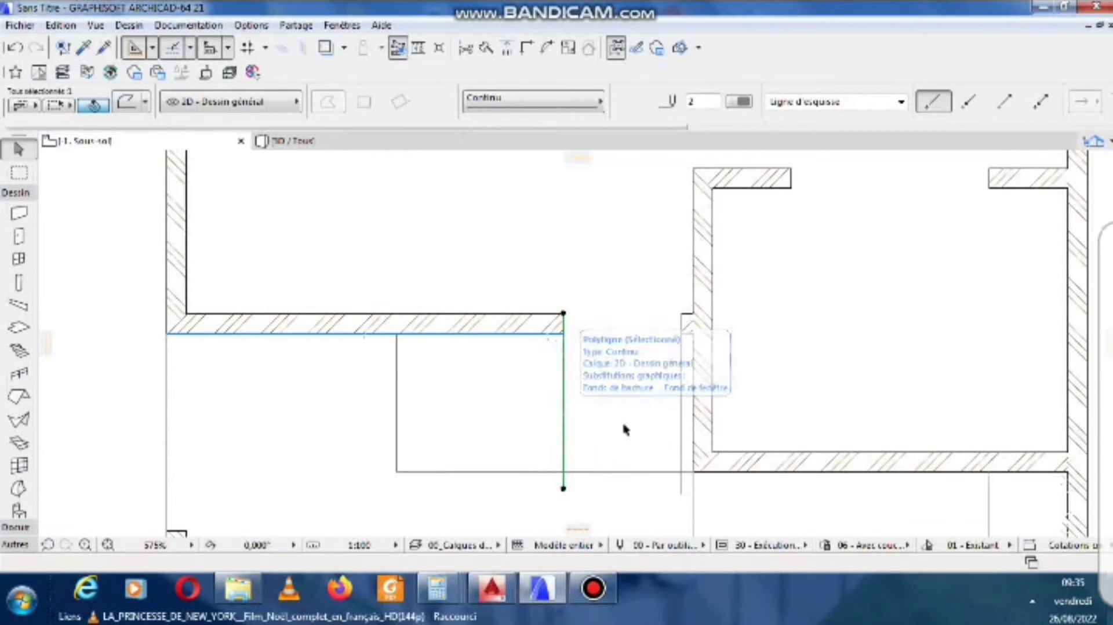
pyautogui.press('Delete')
pyautogui.click(682, 415)
pyautogui.press('Delete')
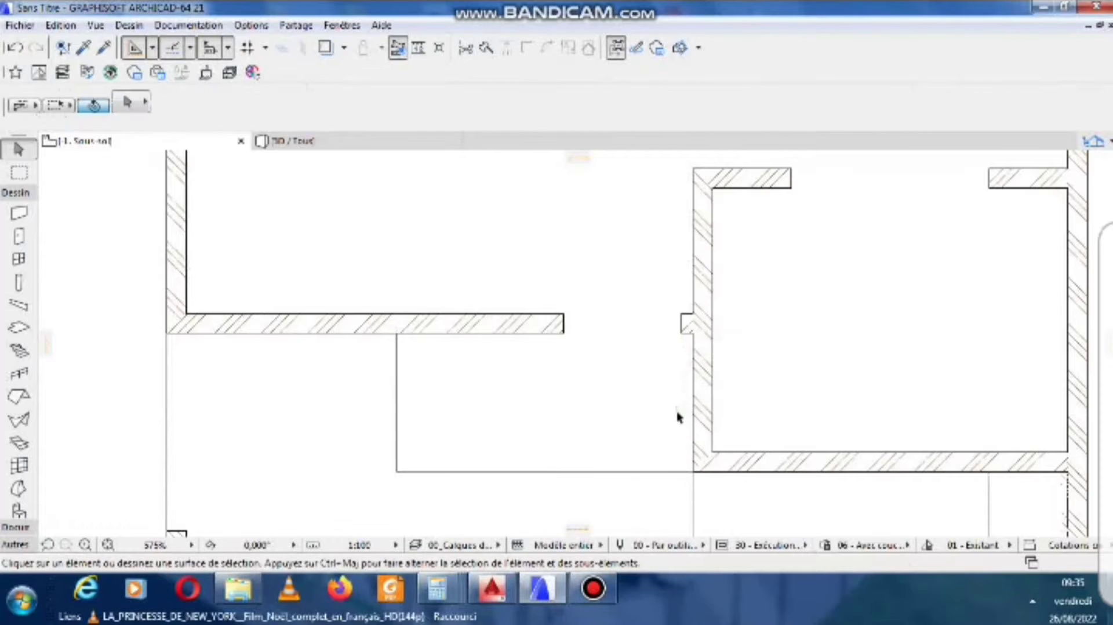
# Switch to the ground floor plan (Rez-de-chaussée) and delete the two matching vertical lines around the entrance door.
pyautogui.scroll(-3, 666, 415)
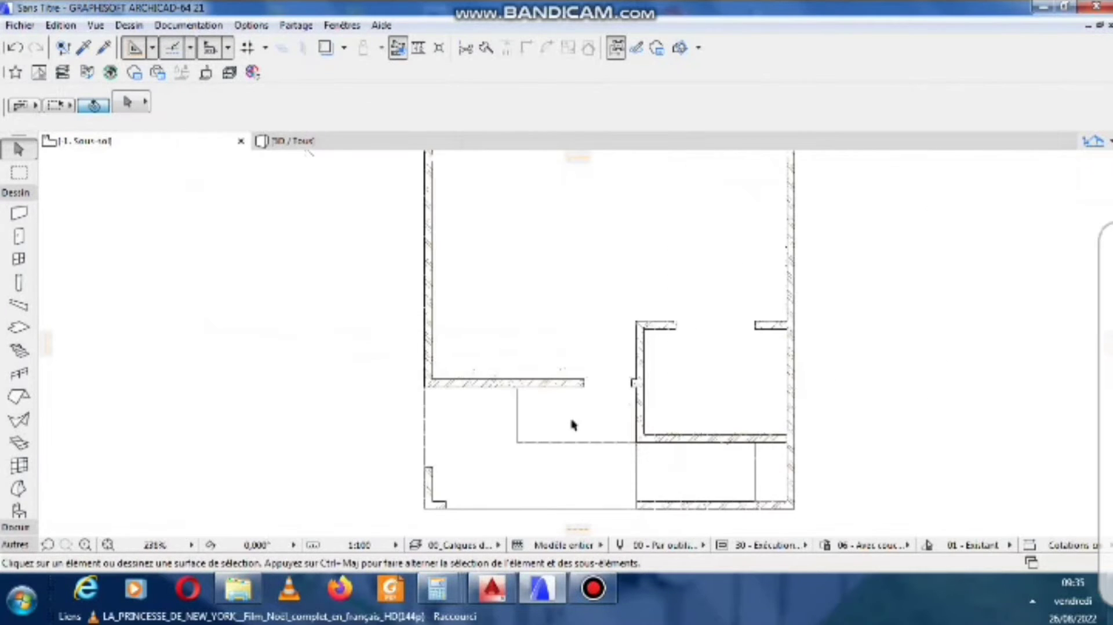
pyautogui.rightClick(100, 149)
pyautogui.click(174, 305)
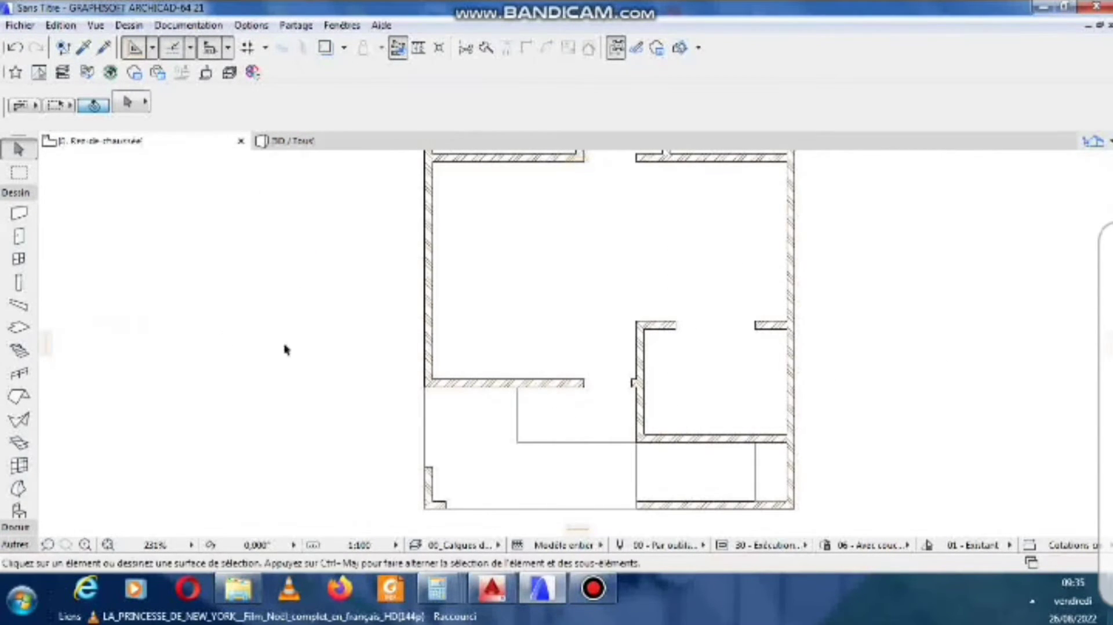
pyautogui.scroll(3, 618, 458)
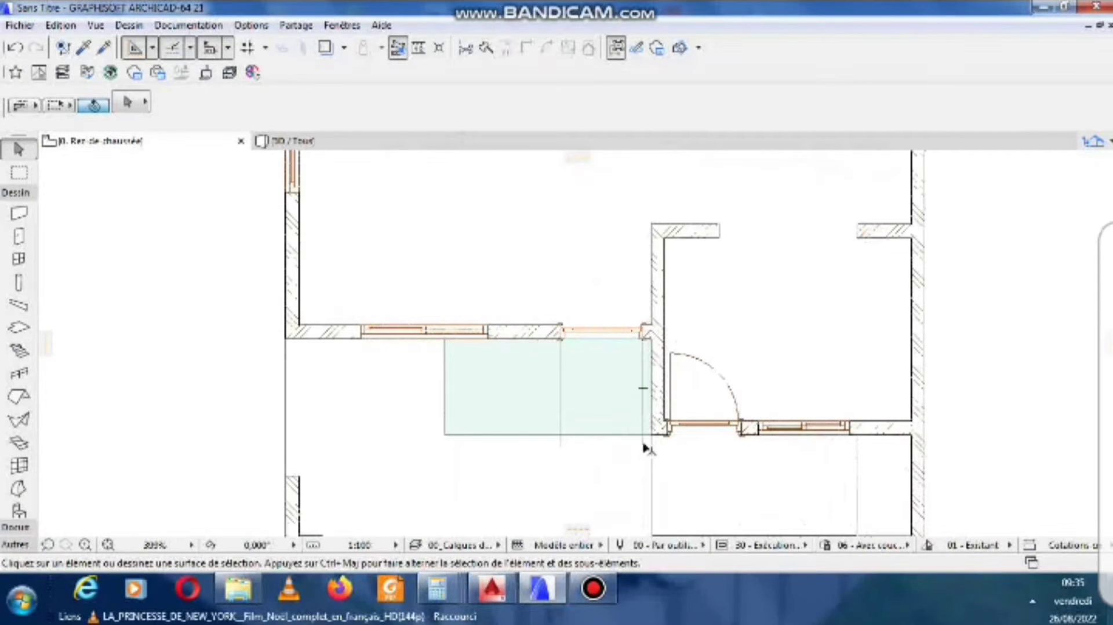
pyautogui.click(643, 449)
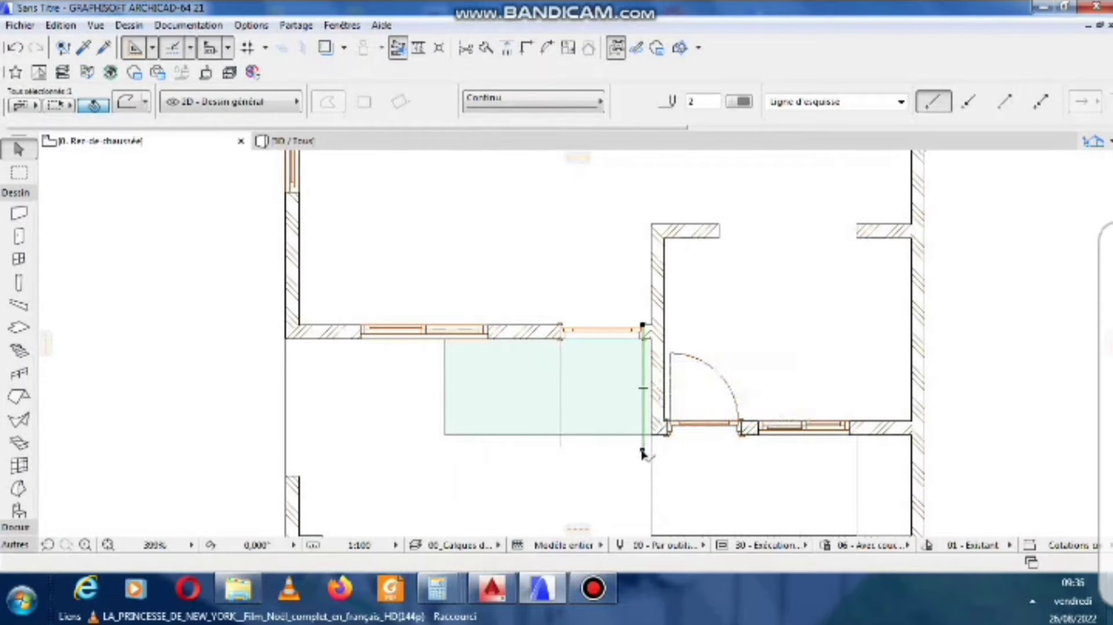
pyautogui.press('Delete')
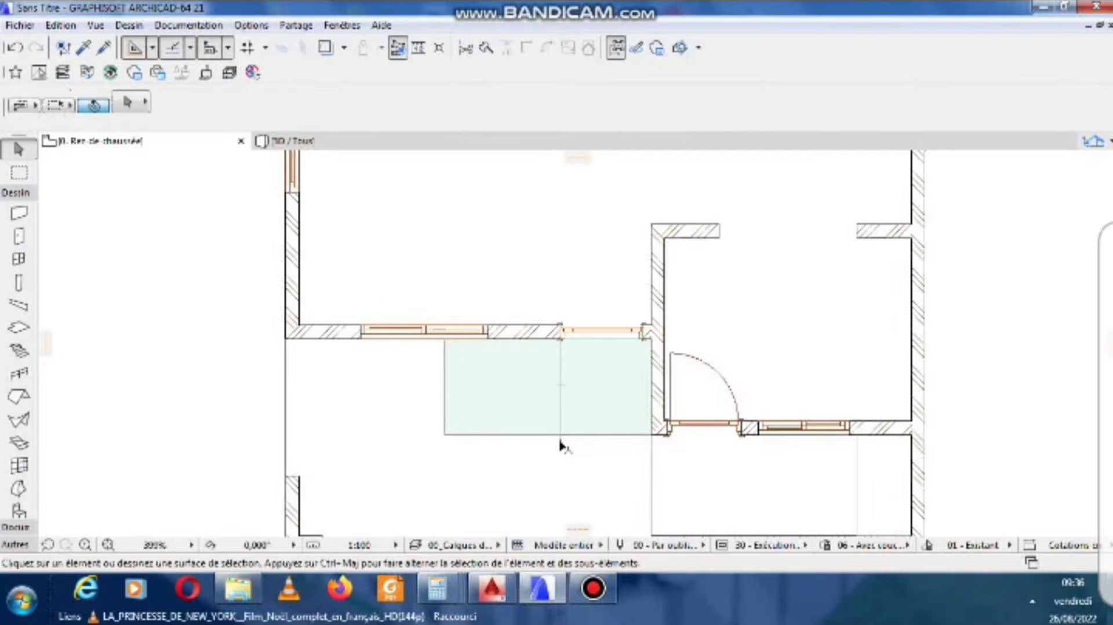
pyautogui.scroll(-2, 562, 431)
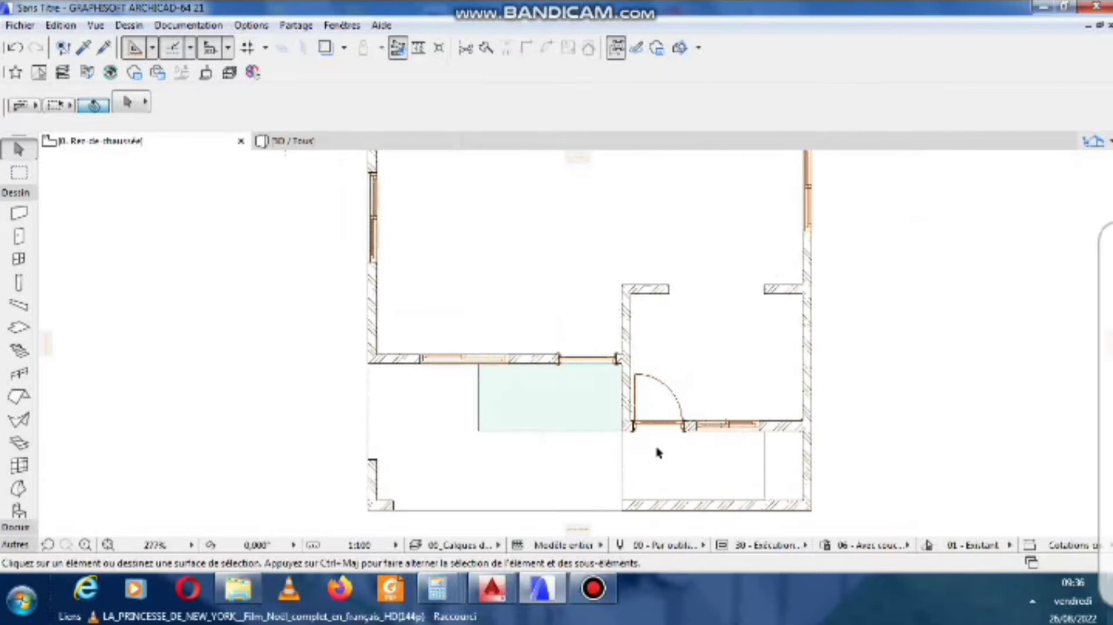
# Draw a polyline from one side of the small room's door opening, out past the wall's exterior face, and back to the other side.
pyautogui.press('w')
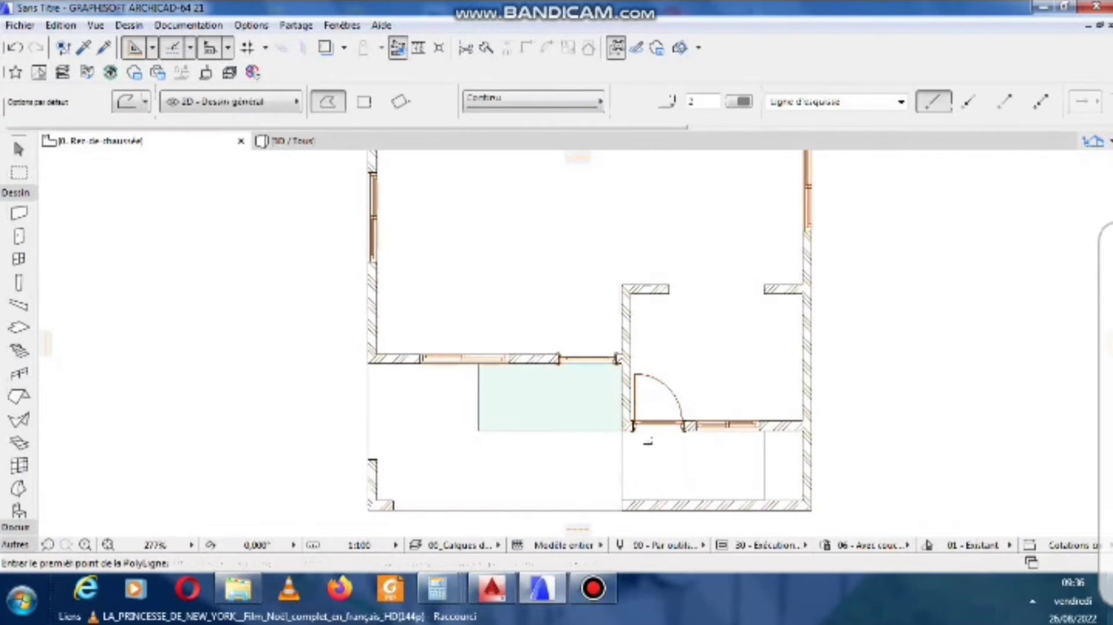
pyautogui.scroll(5, 648, 441)
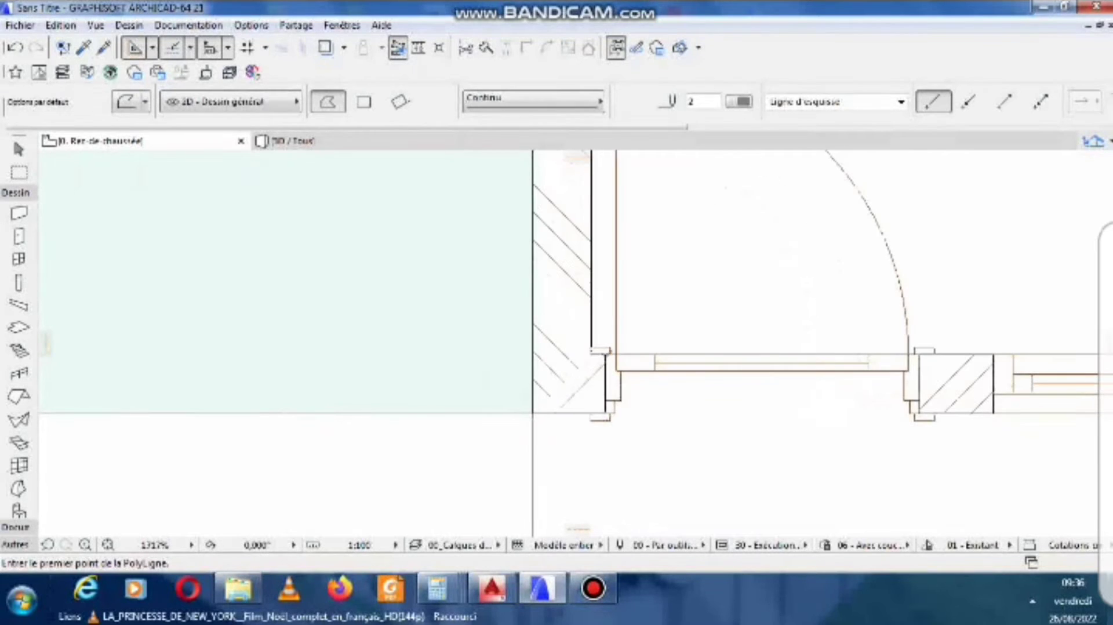
pyautogui.click(605, 350)
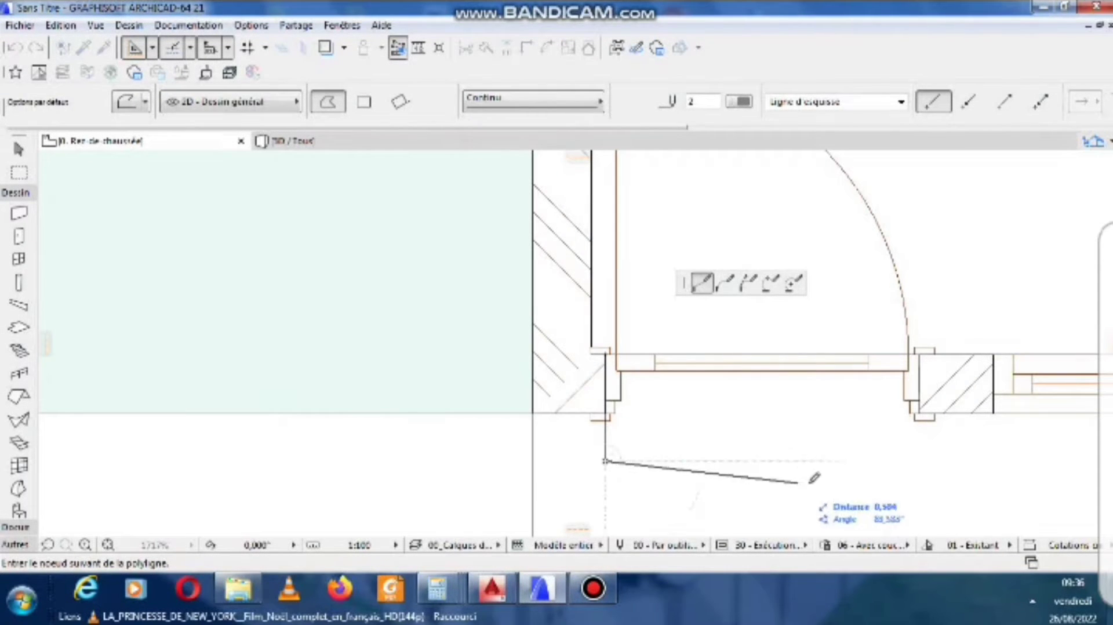
pyautogui.click(919, 461)
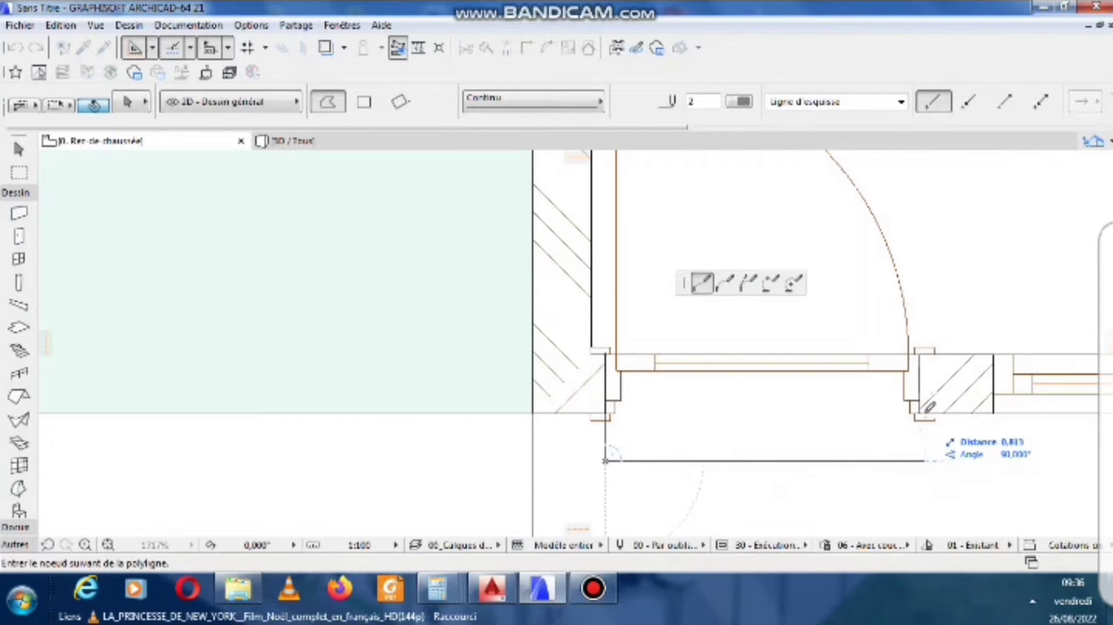
pyautogui.rightClick(920, 323)
pyautogui.click(903, 475)
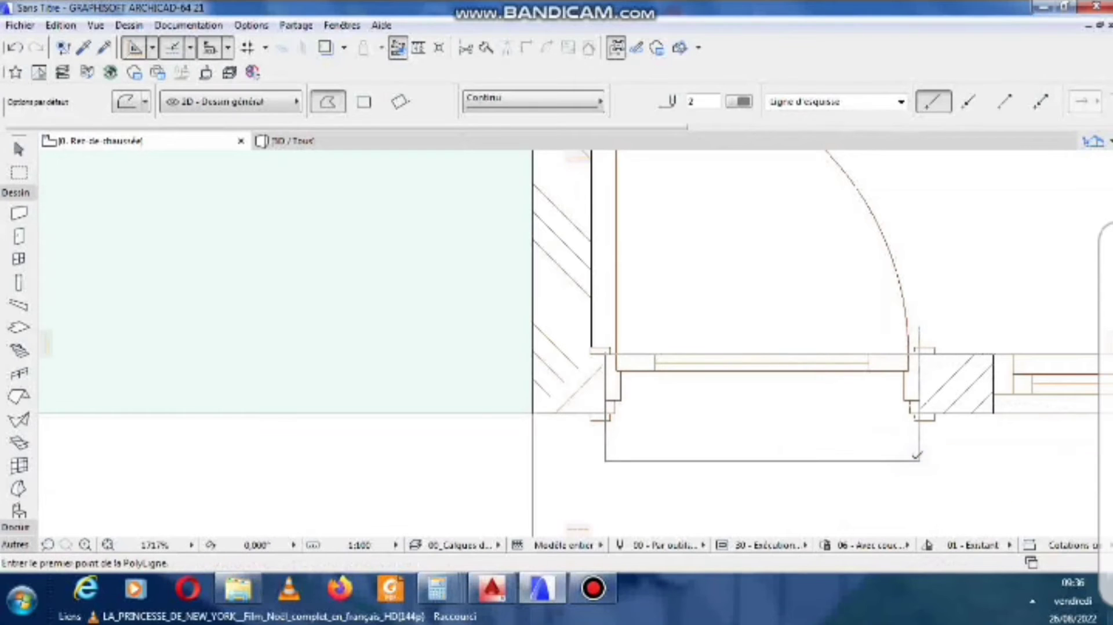
pyautogui.press('Escape')
# Split the small room's front wall along both vertical sides of the polyline, keeping the segment containing the door selected.
pyautogui.click(961, 412)
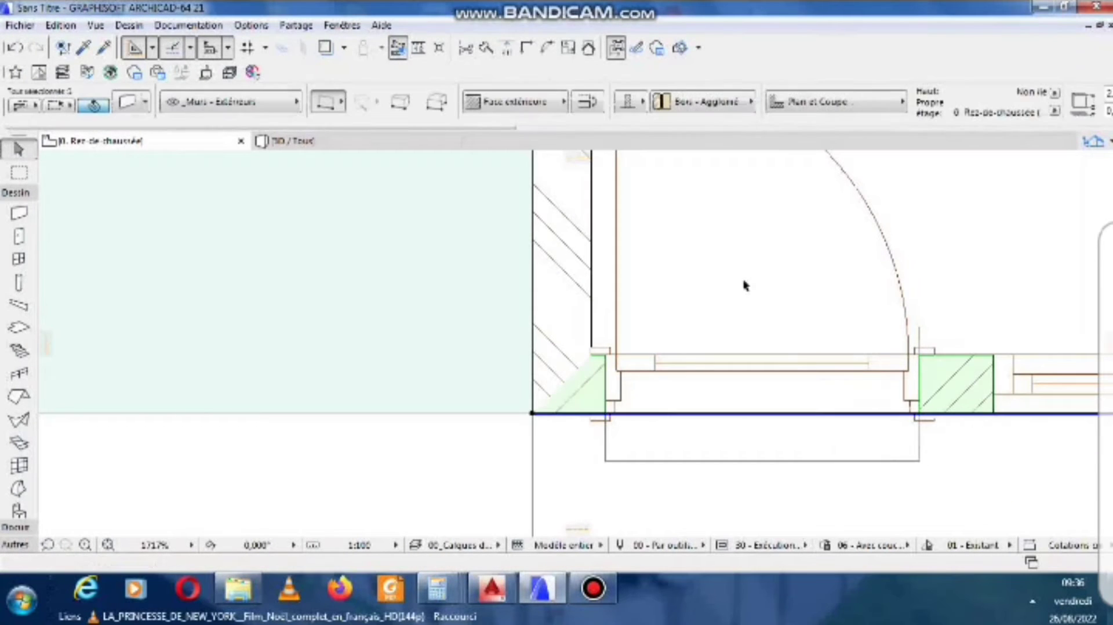
pyautogui.click(485, 48)
pyautogui.click(919, 445)
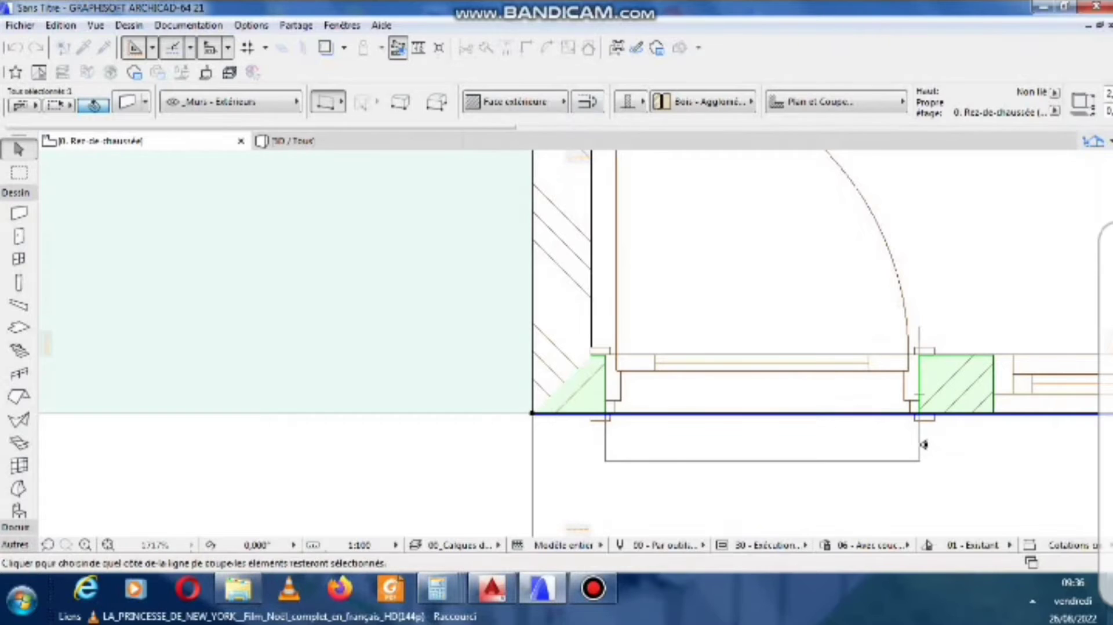
pyautogui.click(882, 446)
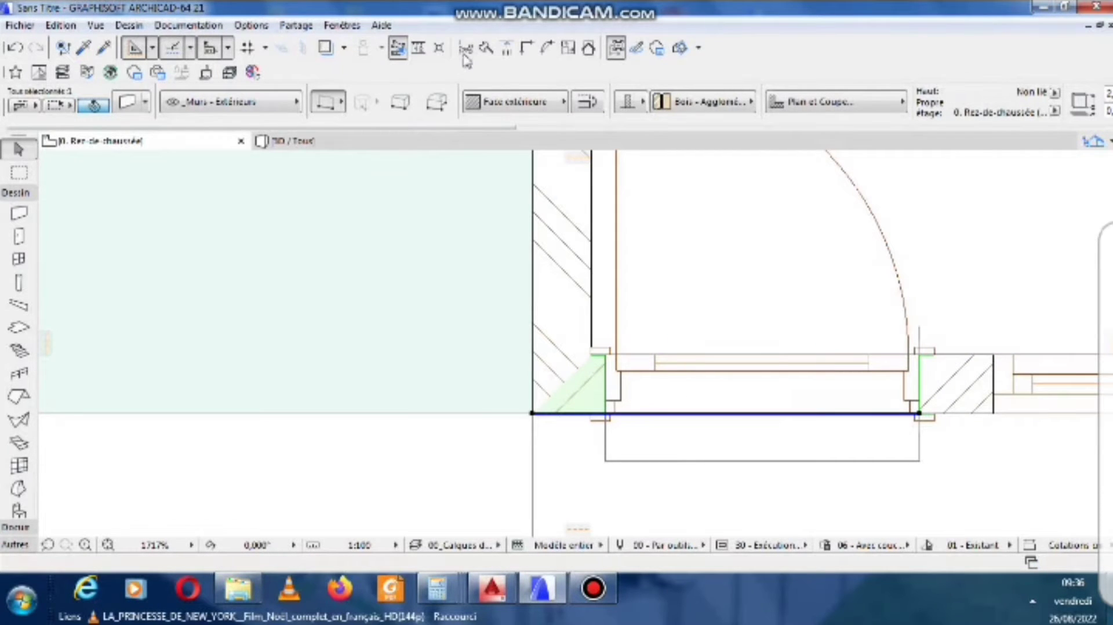
pyautogui.click(465, 50)
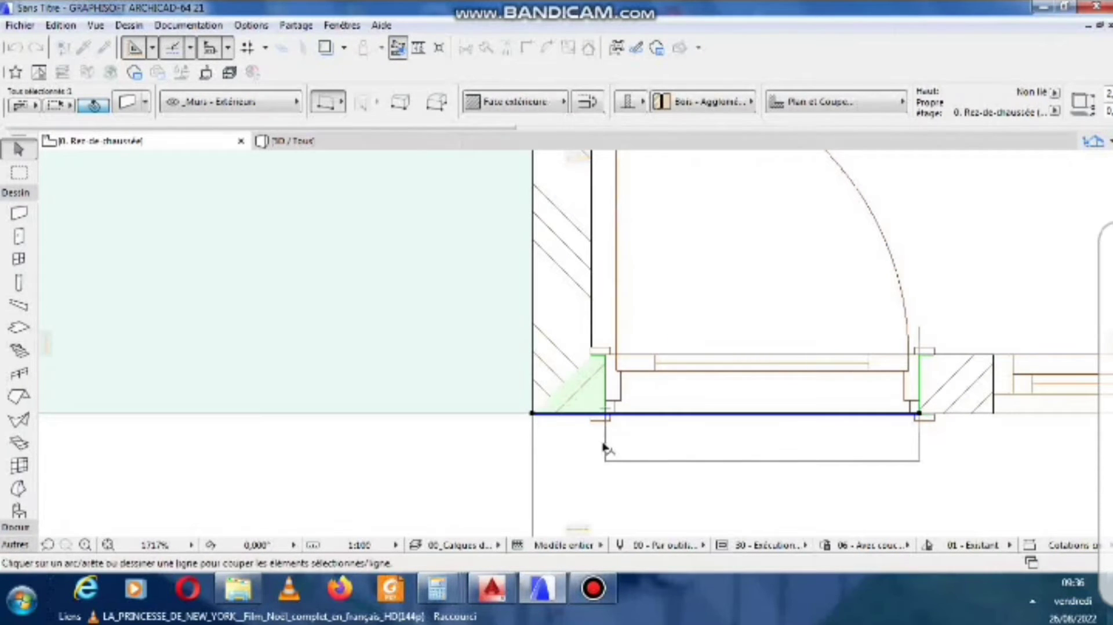
pyautogui.click(604, 448)
pyautogui.click(650, 444)
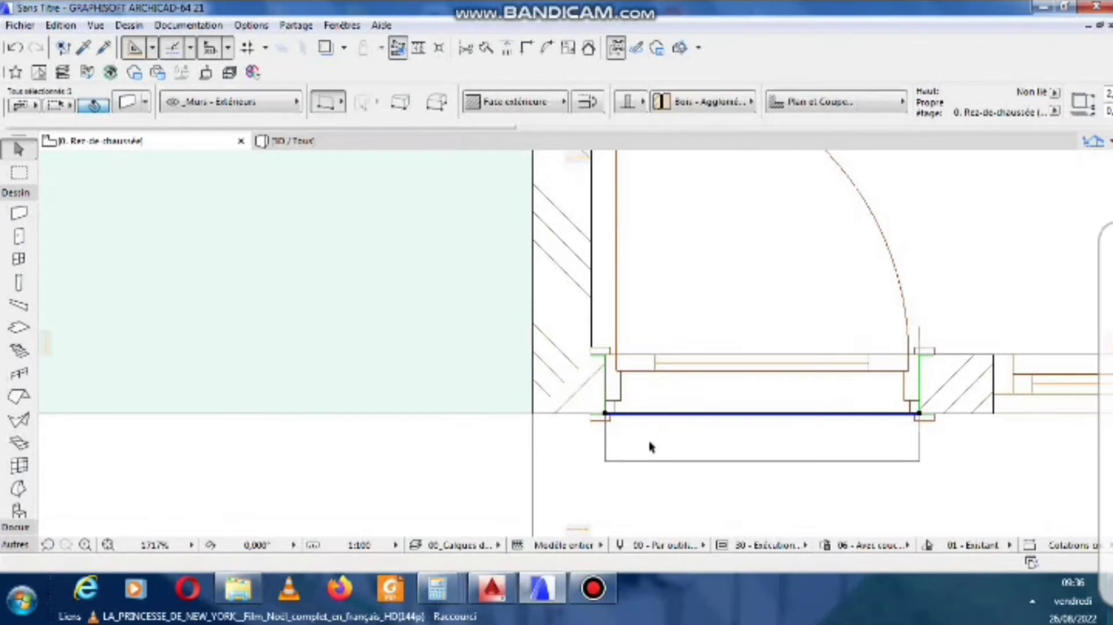
# Set the selected wall segment's base offset to -0,800 and its height to 3,200.
pyautogui.click(124, 104)
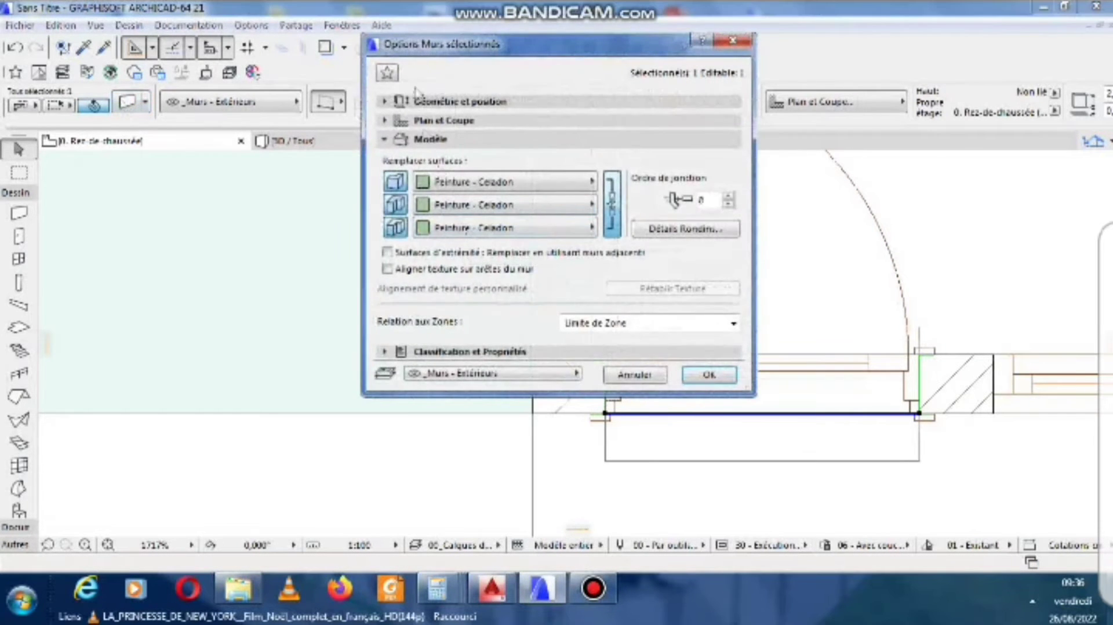
pyautogui.click(429, 102)
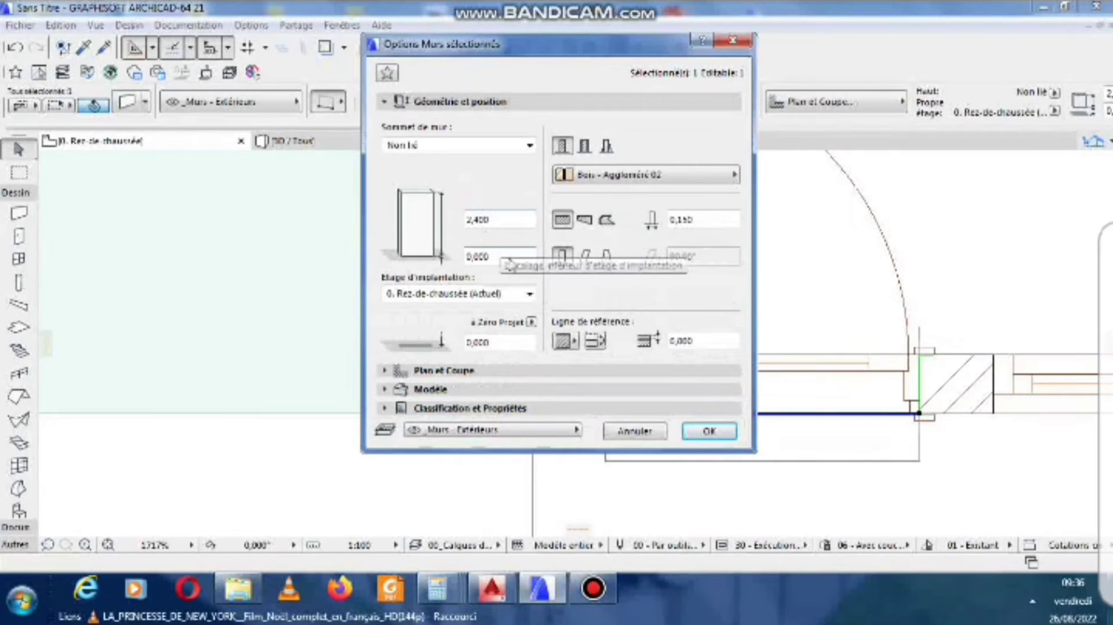
pyautogui.click(500, 256)
pyautogui.moveTo(502, 256); pyautogui.dragTo(432, 256)
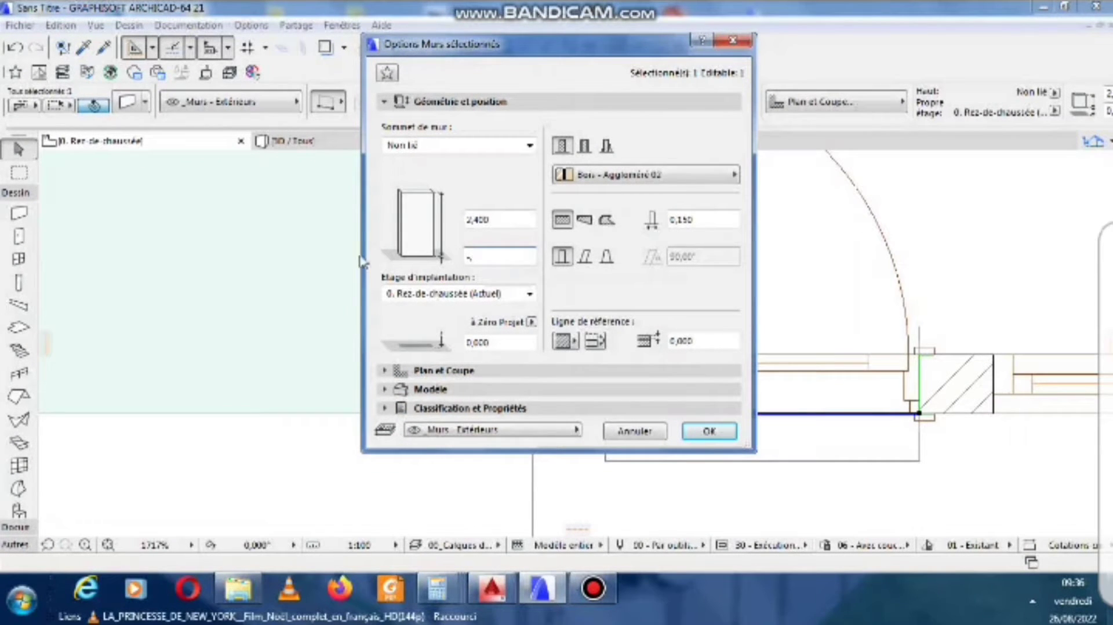
pyautogui.click(494, 219)
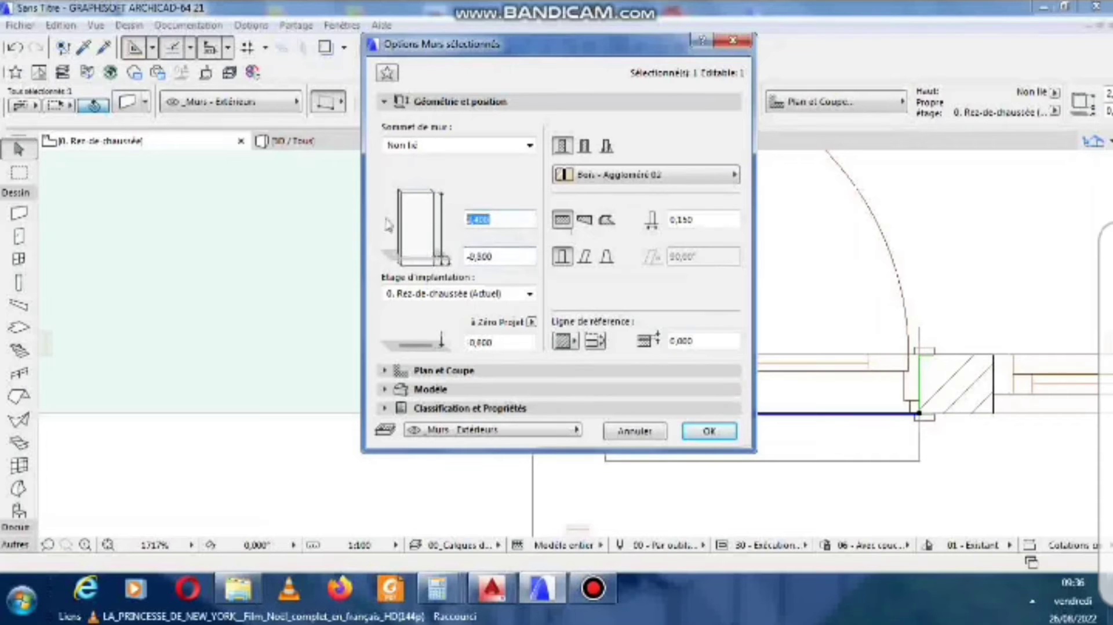
pyautogui.write('5,2')
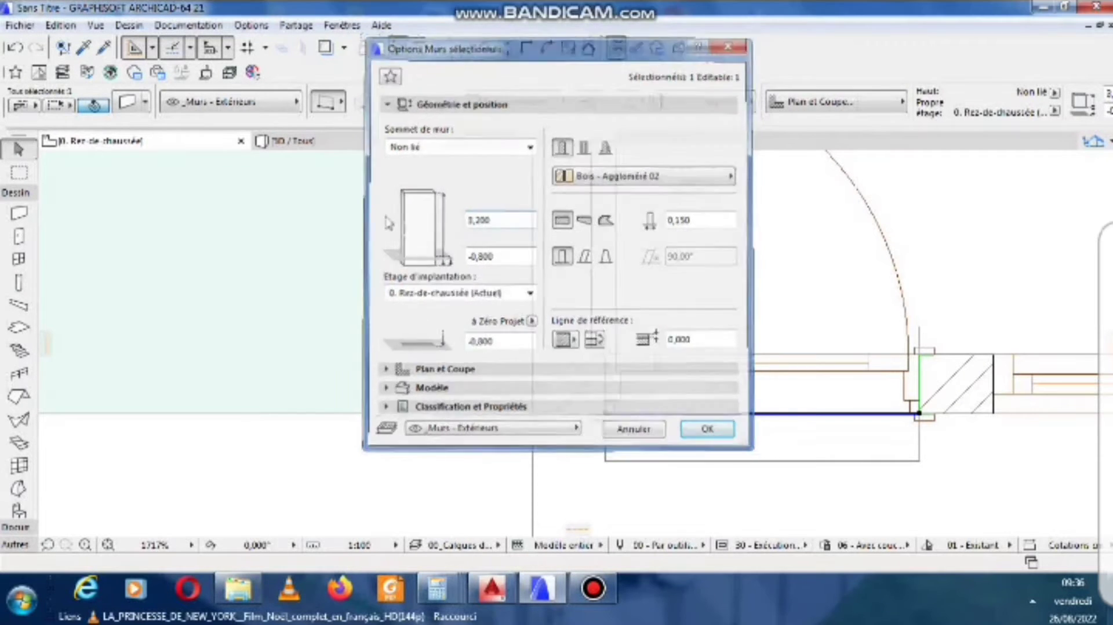
pyautogui.press('Return')
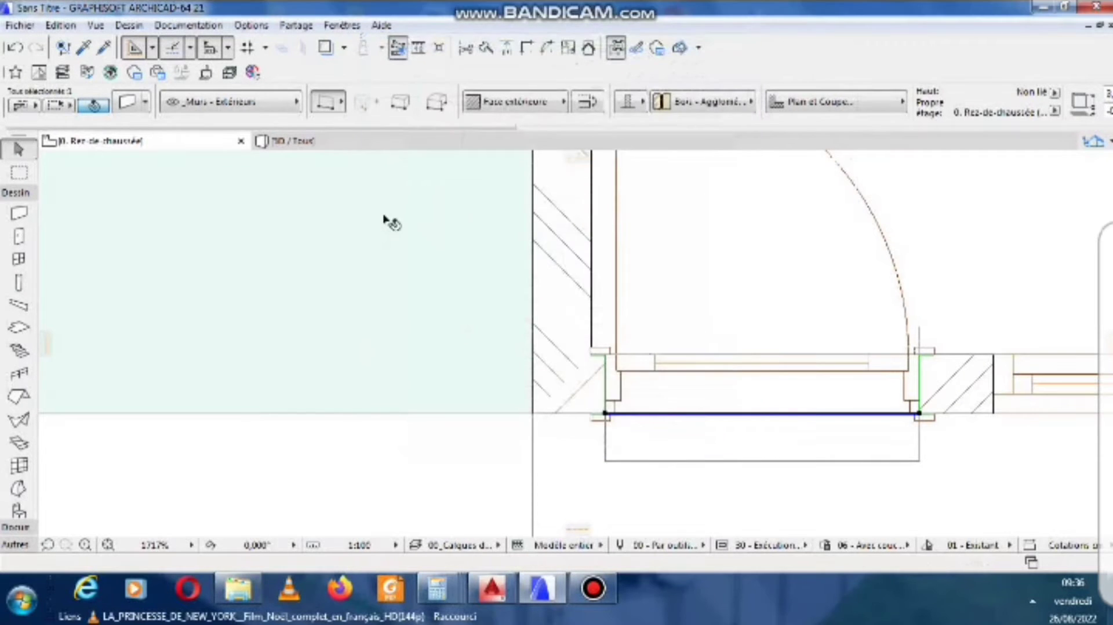
# Copy the polyline around the door opening and paste it at the same place in the basement plan (Sous-sol).
pyautogui.click(706, 462)
pyautogui.rightClick(706, 462)
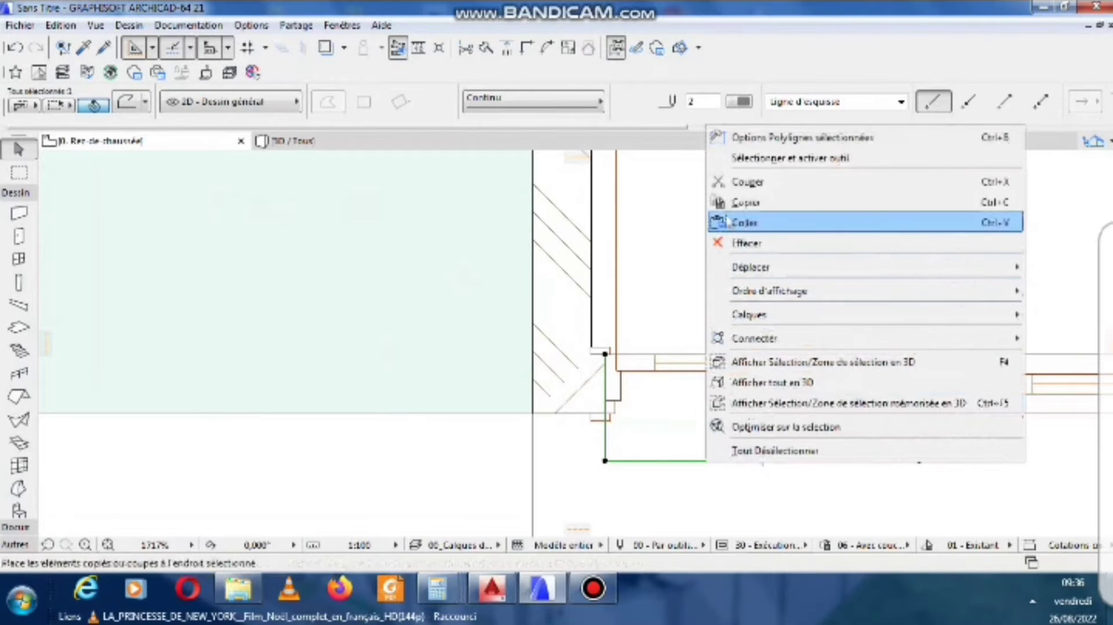
pyautogui.click(731, 202)
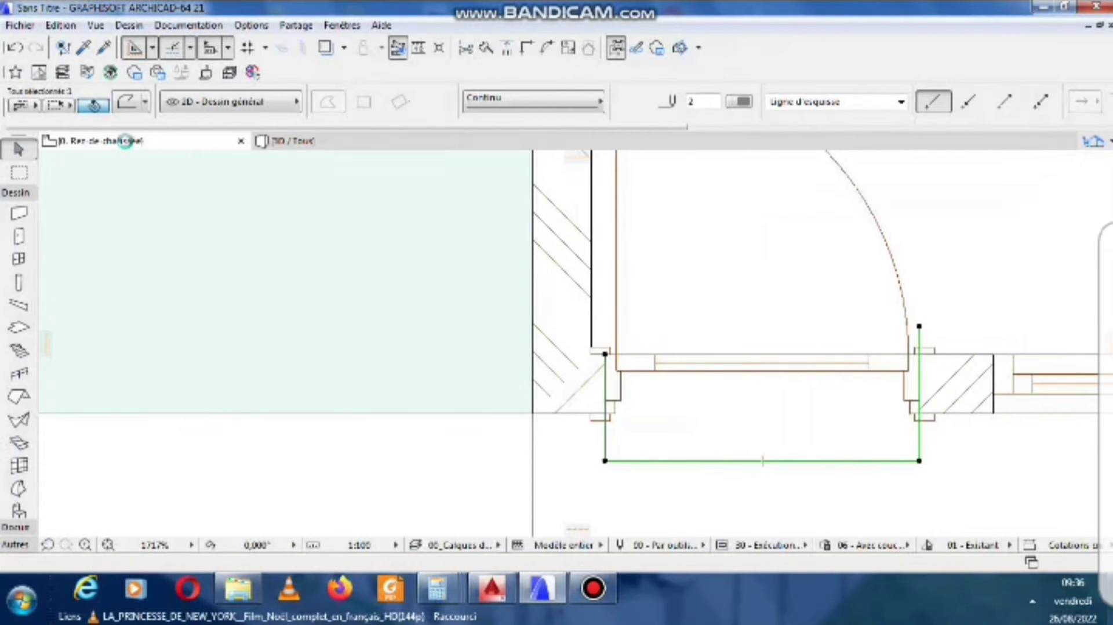
pyautogui.click(128, 142)
pyautogui.click(214, 326)
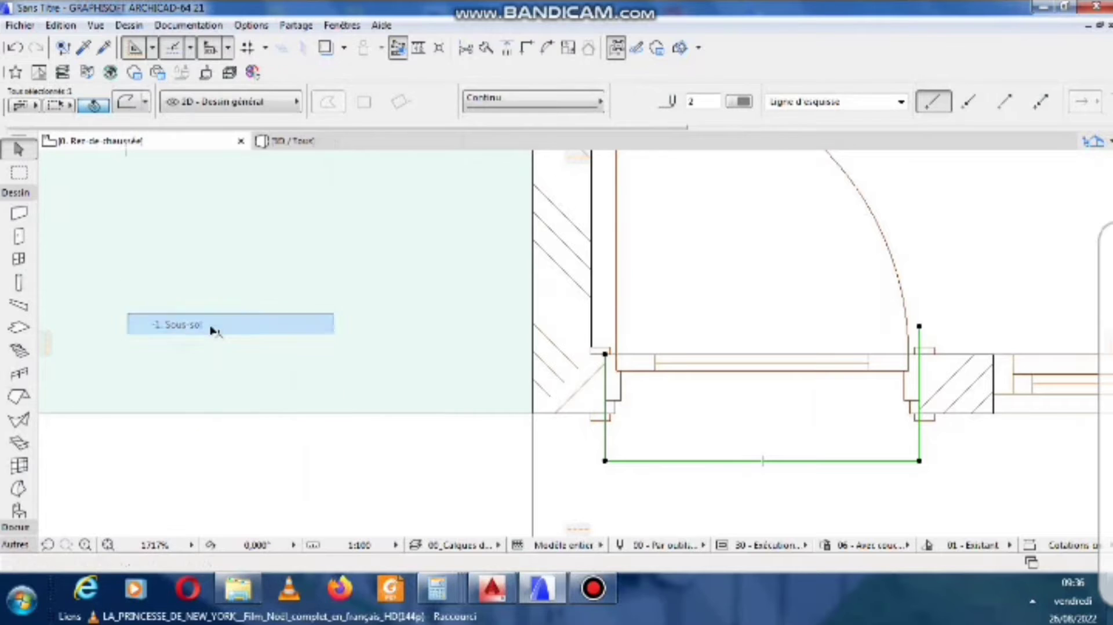
pyautogui.rightClick(645, 464)
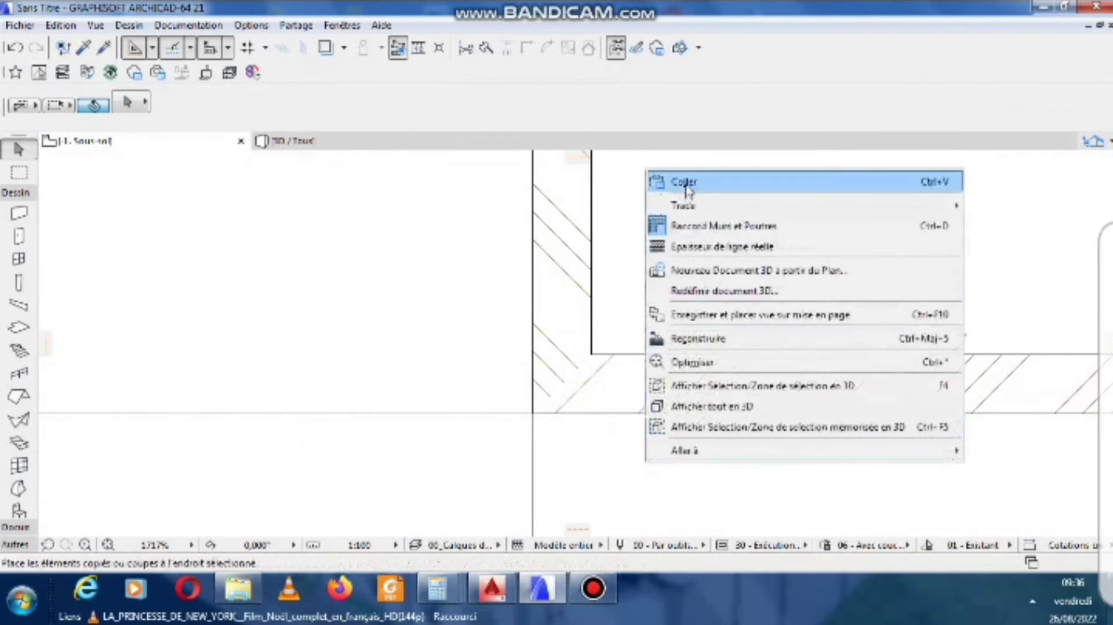
pyautogui.click(653, 179)
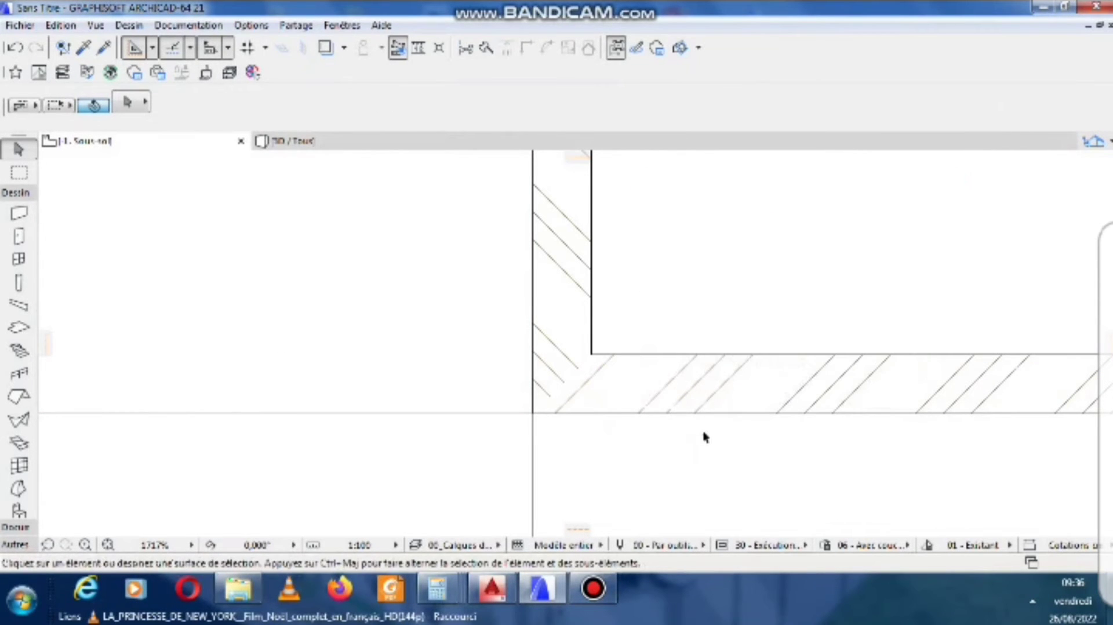
pyautogui.click(727, 494)
# Trim away the basement wall segment between the polyline's vertical sides and inspect the wall below the small room's door in 3D.
pyautogui.click(466, 49)
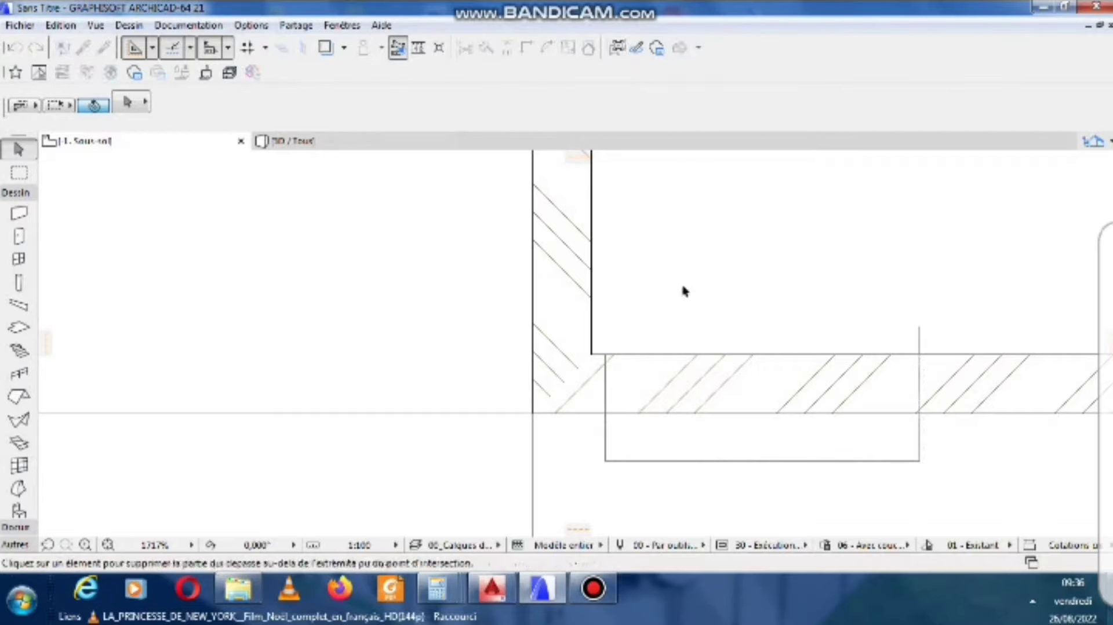
pyautogui.click(734, 415)
pyautogui.click(293, 141)
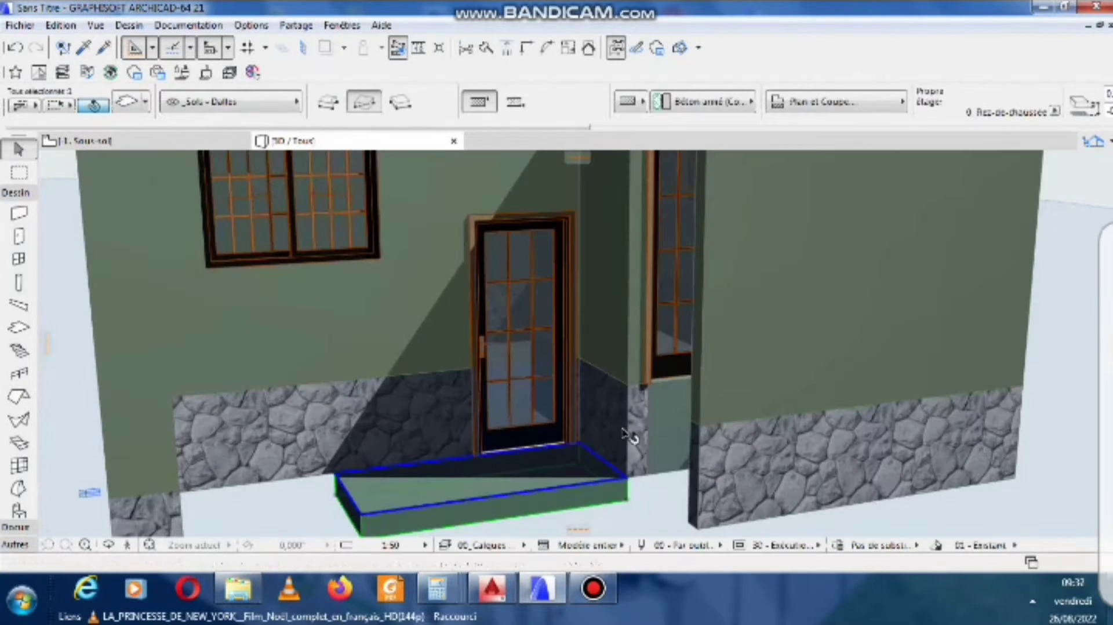
pyautogui.scroll(-3, 622, 432)
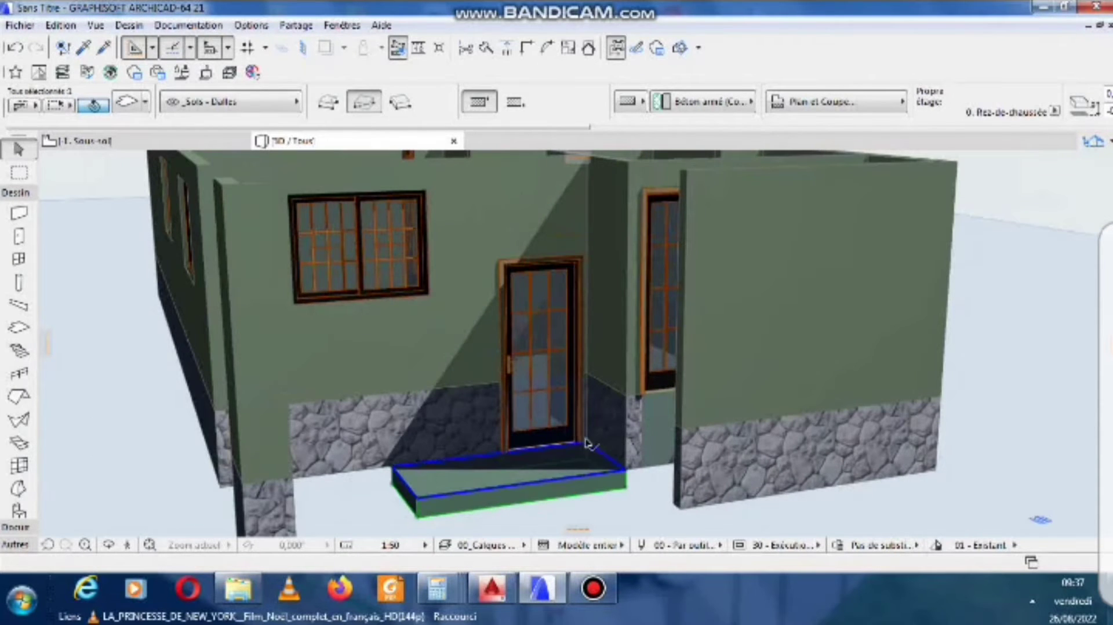
pyautogui.scroll(2, 579, 437)
pyautogui.scroll(3, 672, 400)
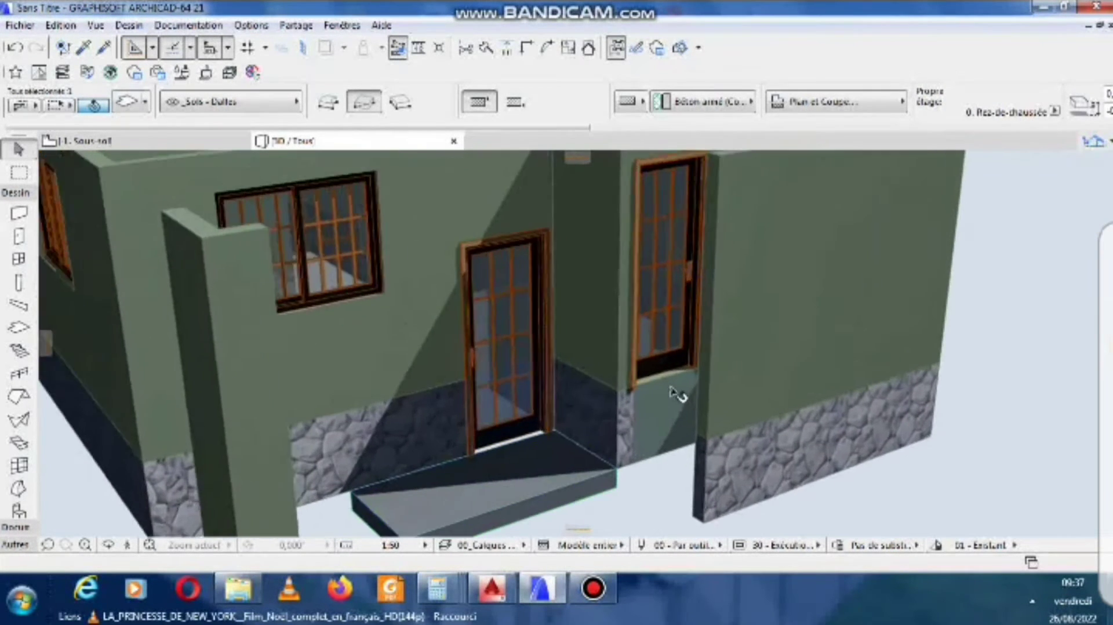
# Set the small room's black-framed door sill to -0,800 relative to storey 0.
pyautogui.click(659, 330)
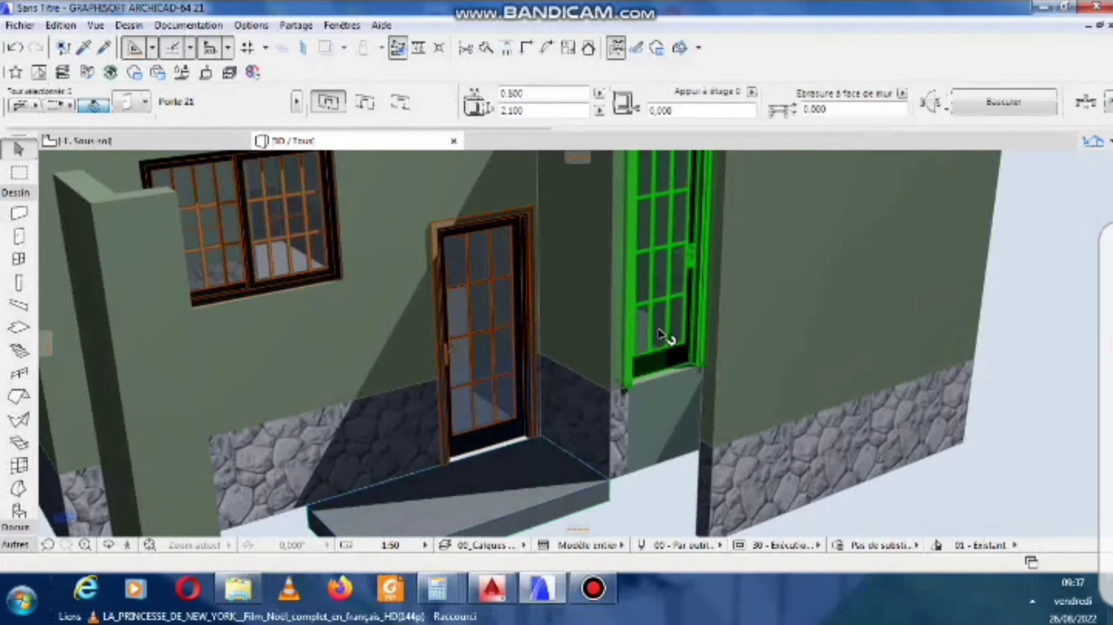
pyautogui.click(128, 103)
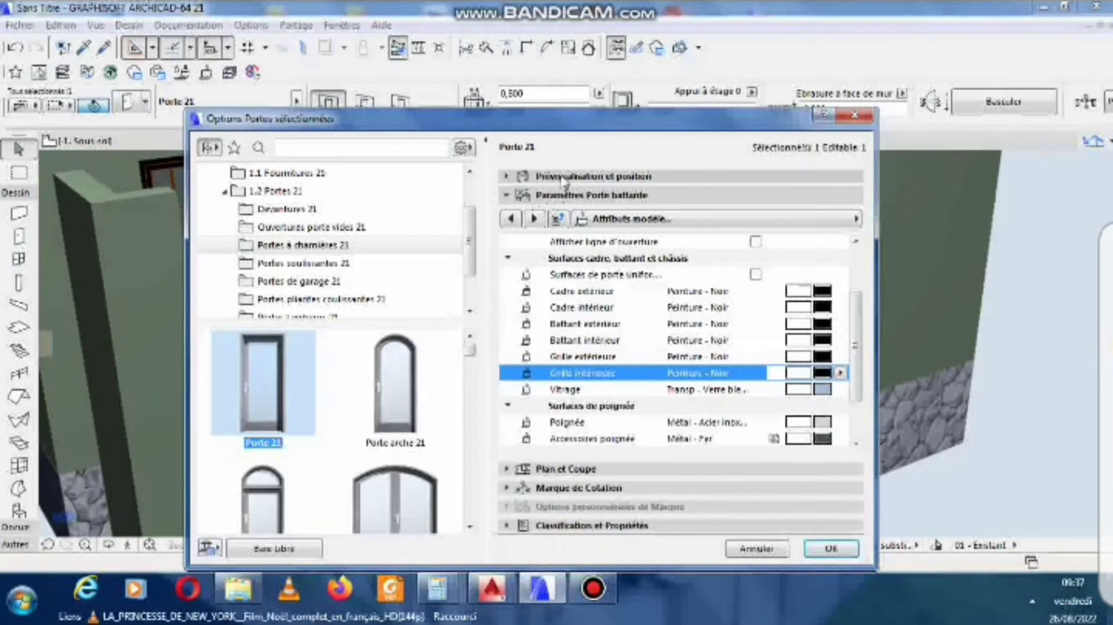
pyautogui.click(568, 176)
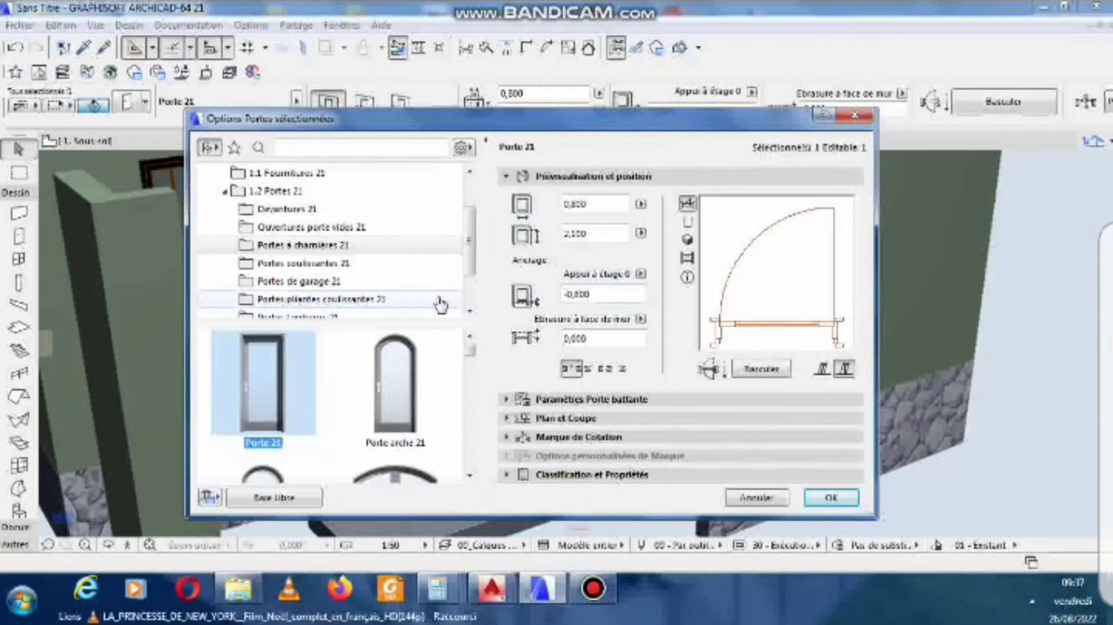
pyautogui.press('Return')
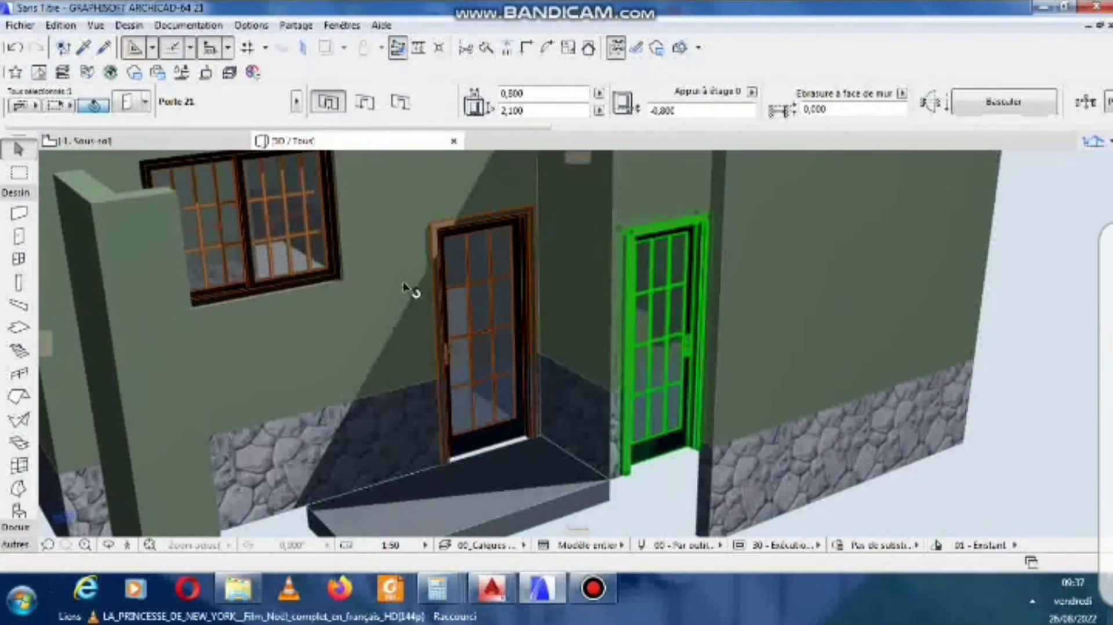
# Examine the lowered doors and the house from all sides in 3D, round to the rear door.
pyautogui.scroll(-1, 503, 347)
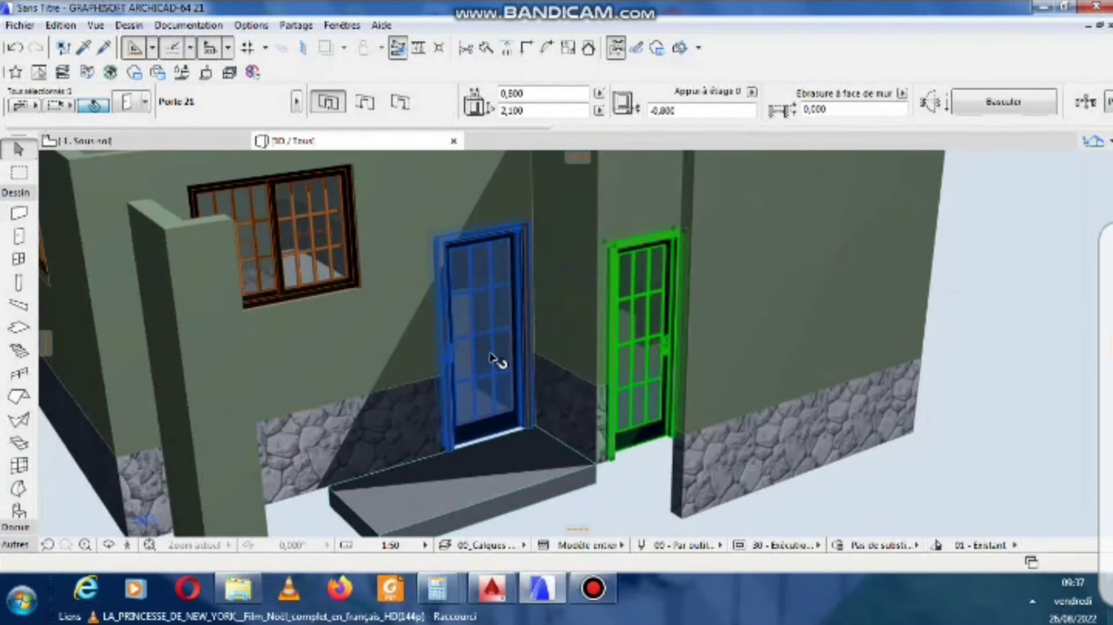
pyautogui.scroll(-6, 492, 358)
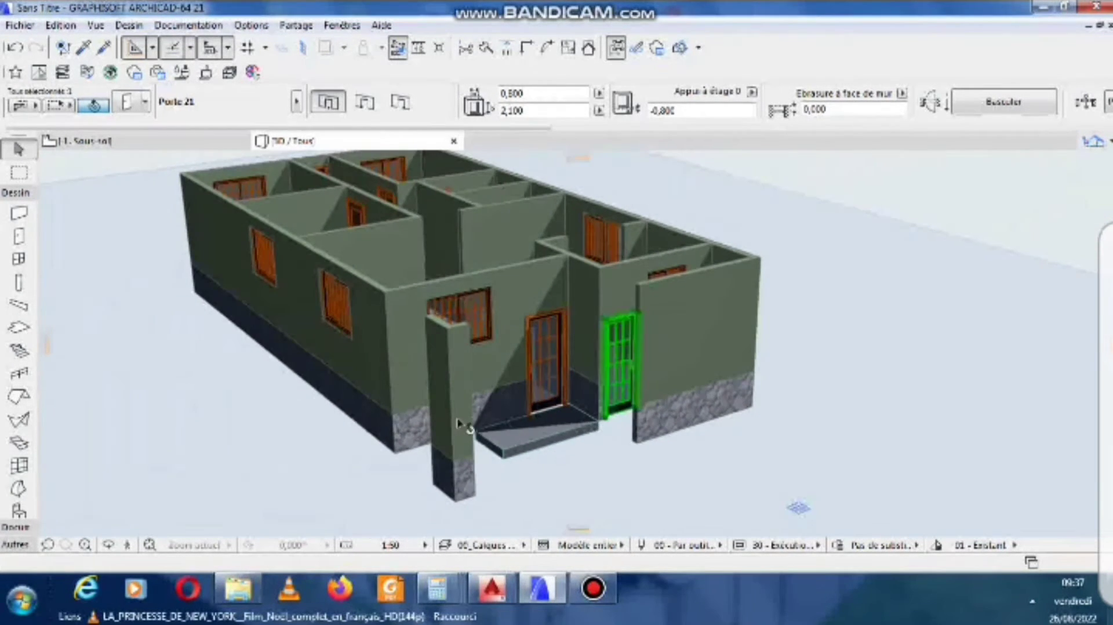
pyautogui.keyDown('shift'); pyautogui.moveTo(463, 426); pyautogui.dragTo(612, 432, button='middle'); pyautogui.keyUp('shift')
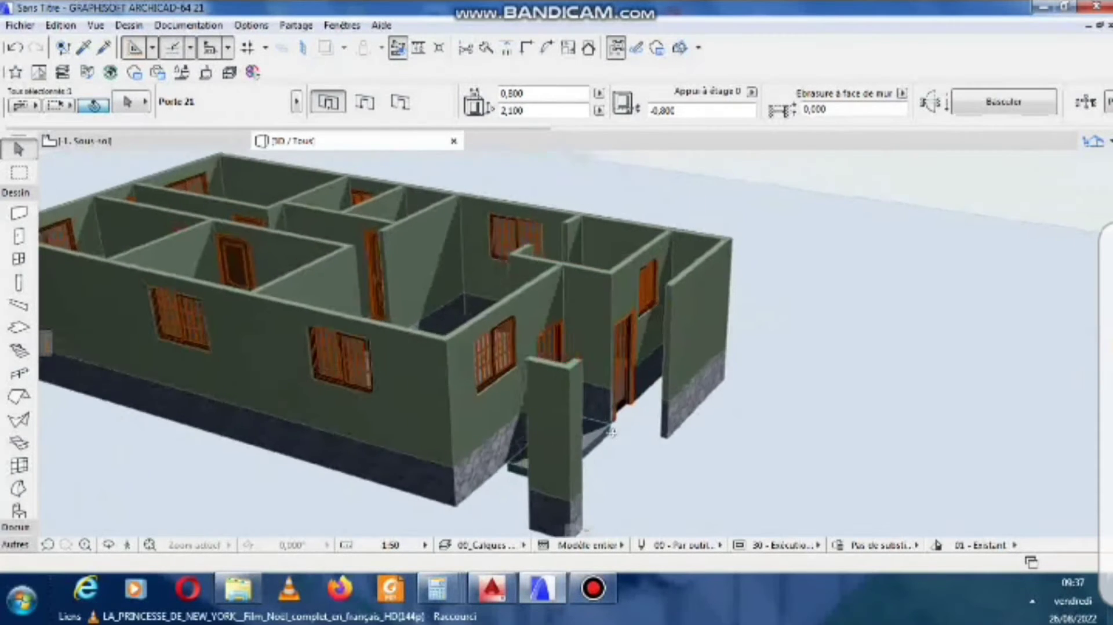
pyautogui.scroll(-8, 612, 432)
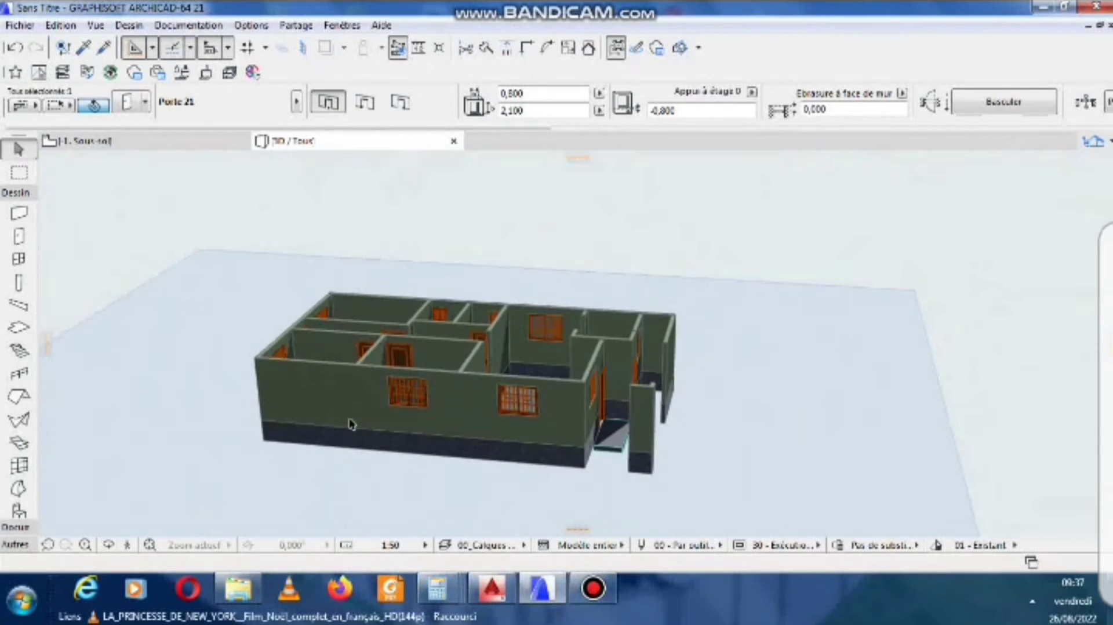
pyautogui.keyDown('shift'); pyautogui.moveTo(349, 424); pyautogui.dragTo(591, 439, button='middle'); pyautogui.keyUp('shift')
pyautogui.scroll(2, 626, 434)
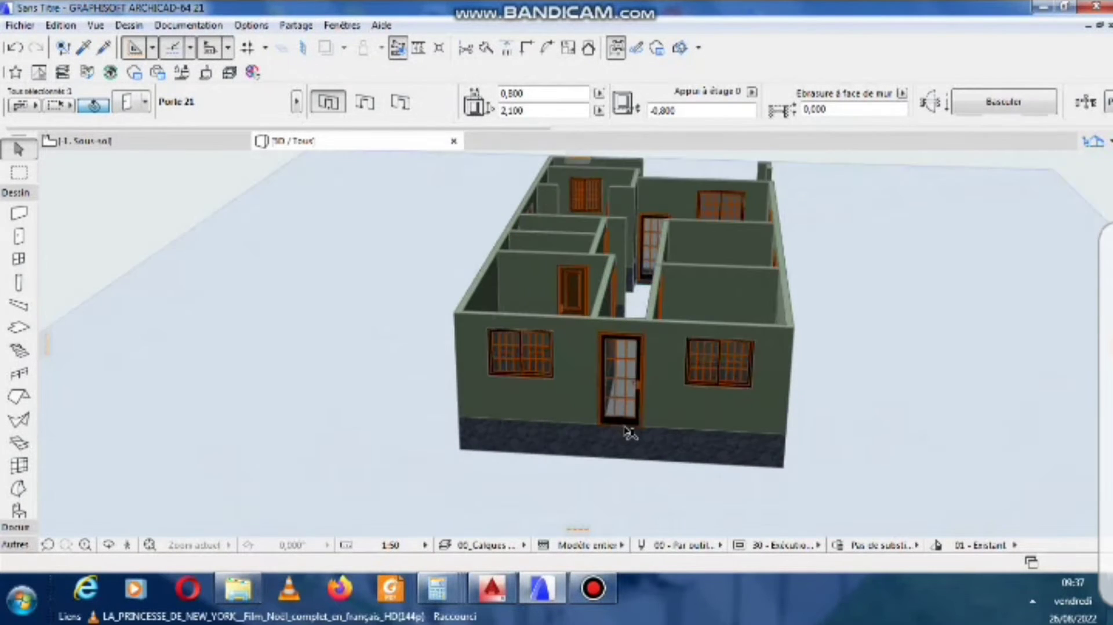
pyautogui.scroll(2, 630, 432)
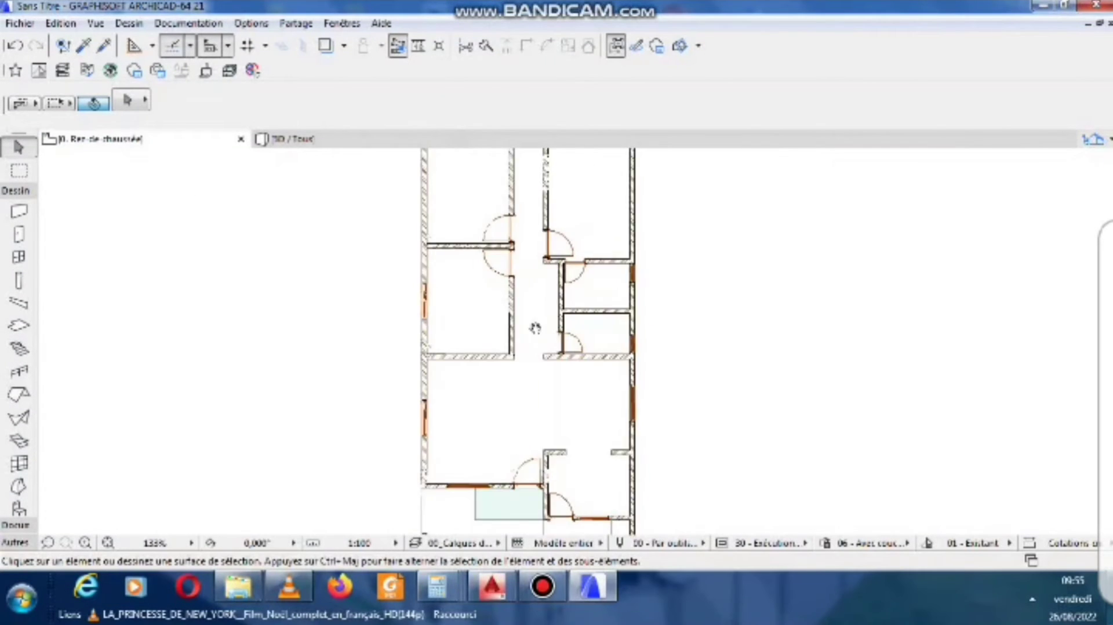
pyautogui.scroll(-4, 530, 328)
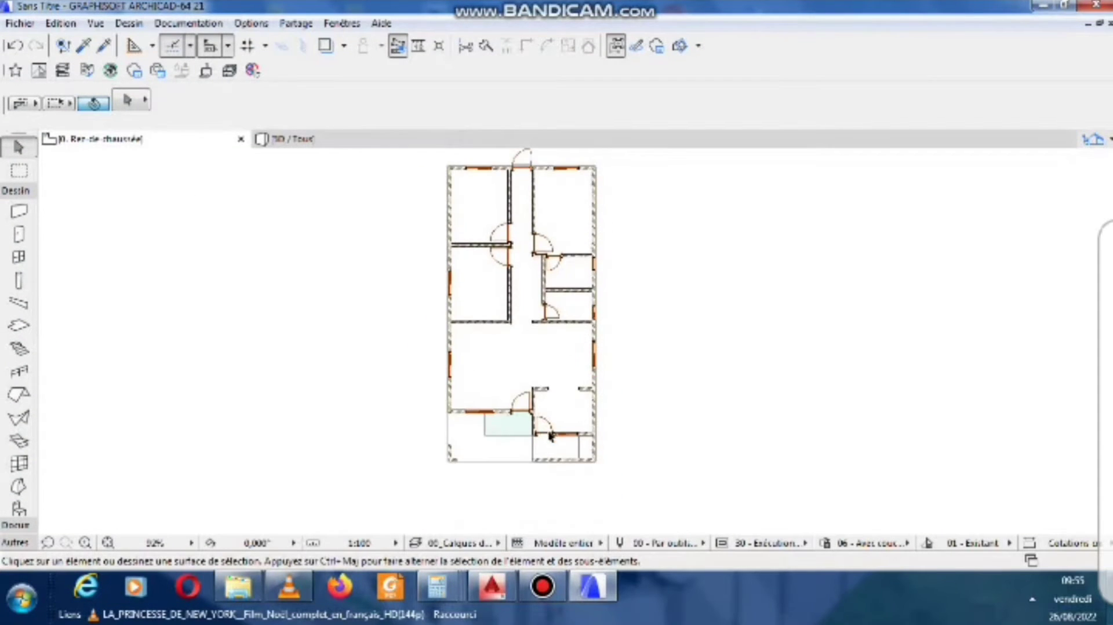
pyautogui.click(20, 327)
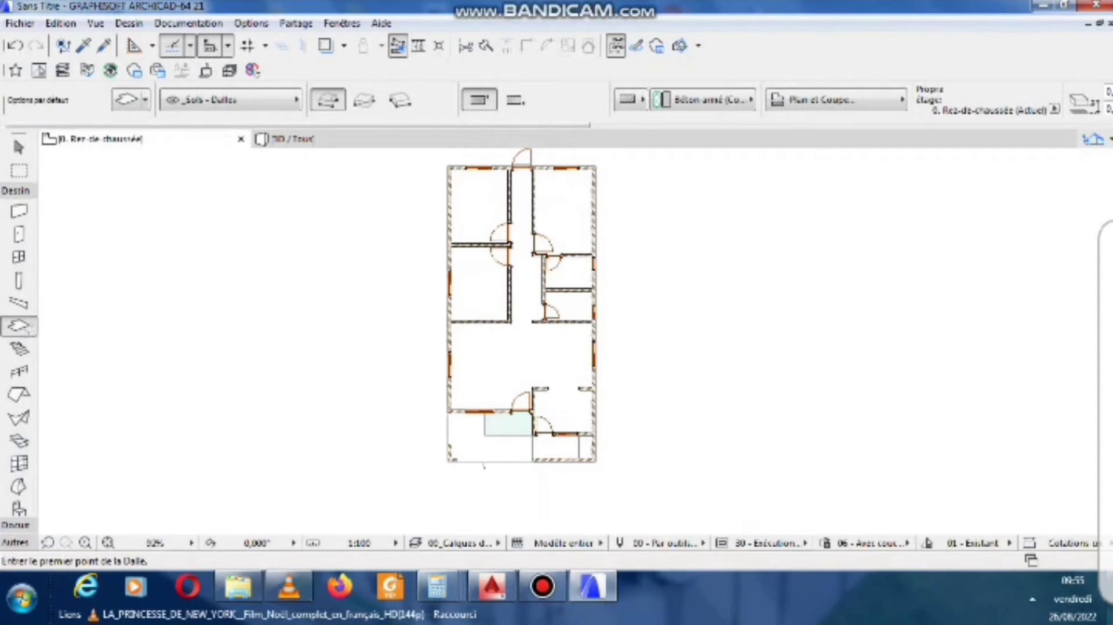
pyautogui.click(126, 102)
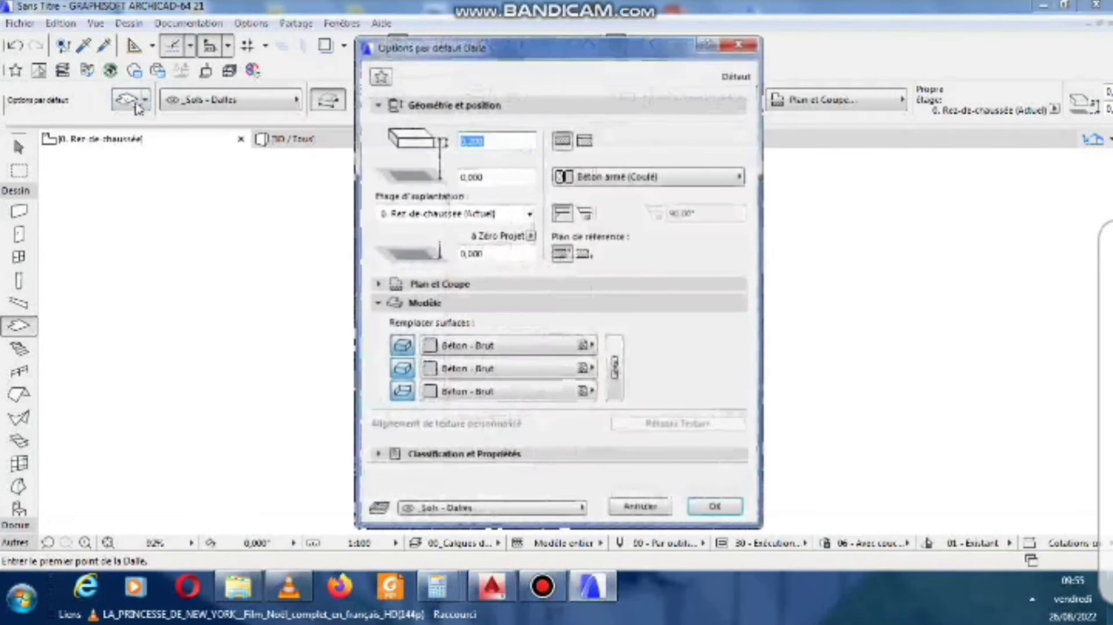
pyautogui.click(738, 46)
pyautogui.scroll(-2, 26, 482)
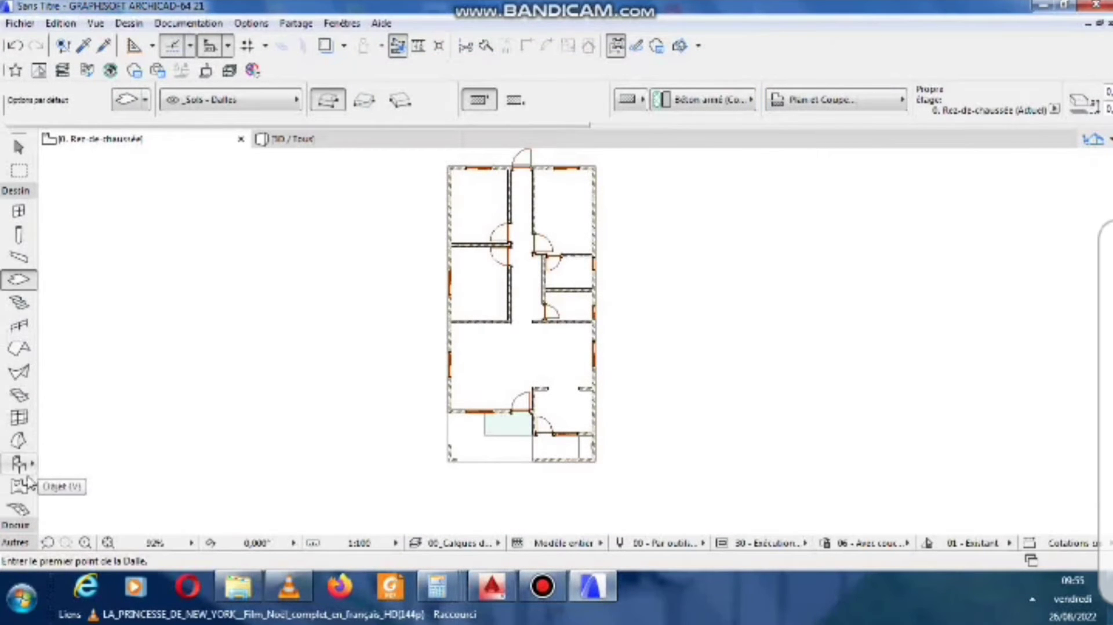
# Activate the Mesh tool (Maillage) and try the surface-only structure in its default settings.
pyautogui.click(18, 509)
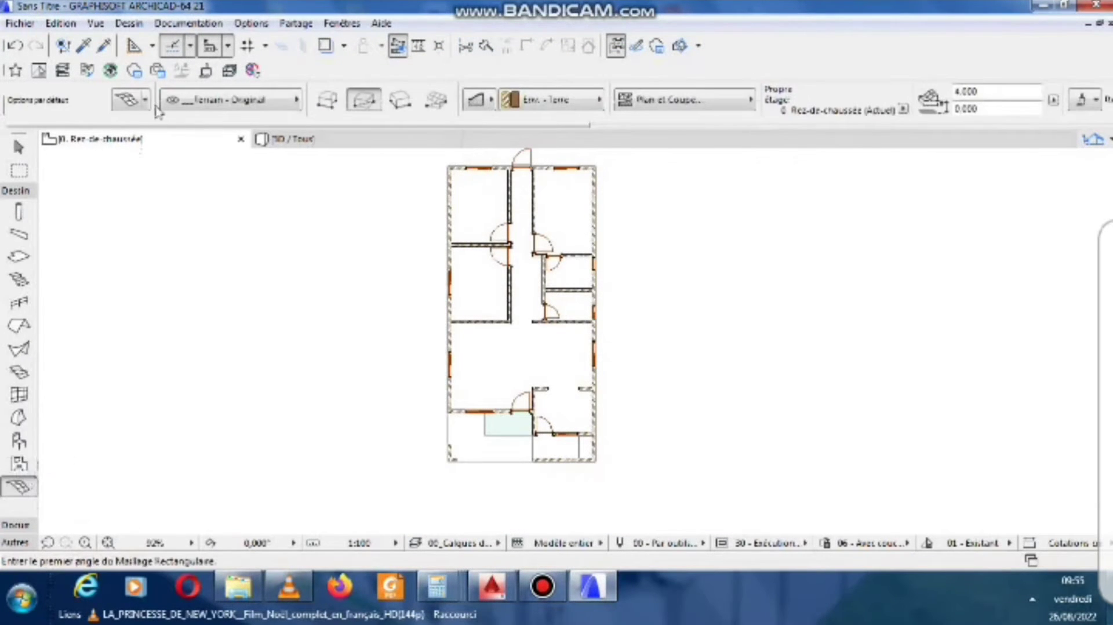
pyautogui.click(128, 100)
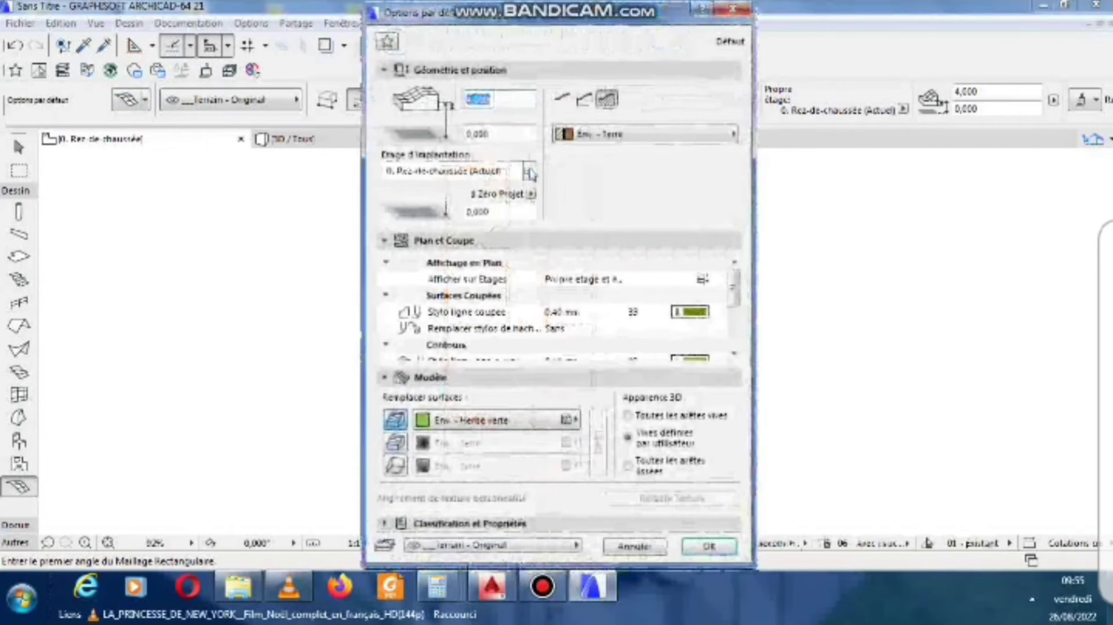
pyautogui.click(561, 99)
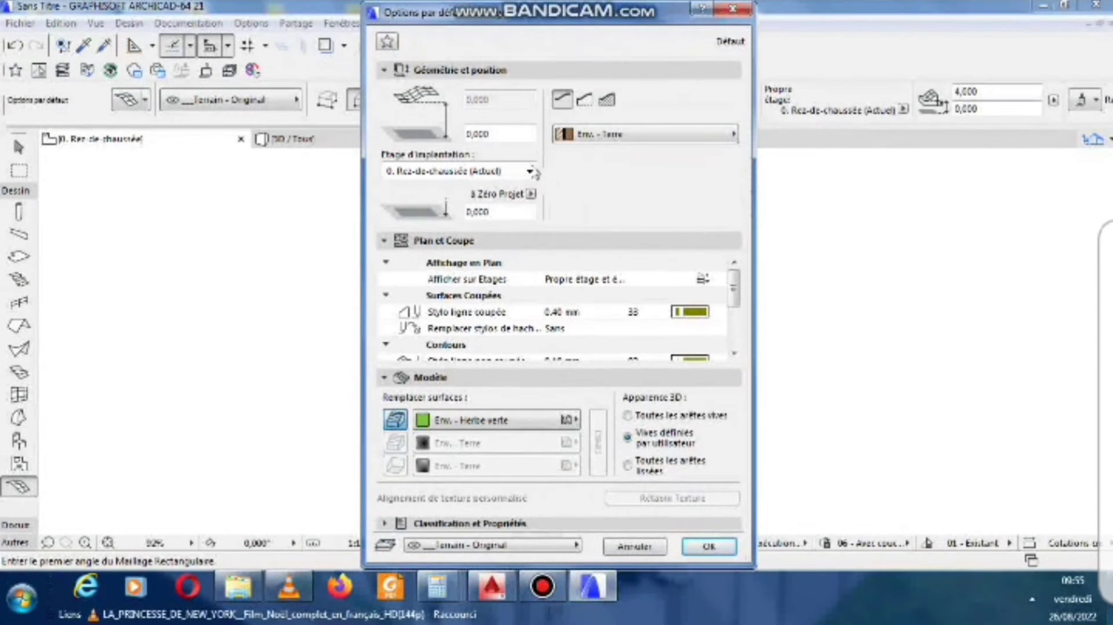
pyautogui.moveTo(507, 134); pyautogui.dragTo(461, 134)
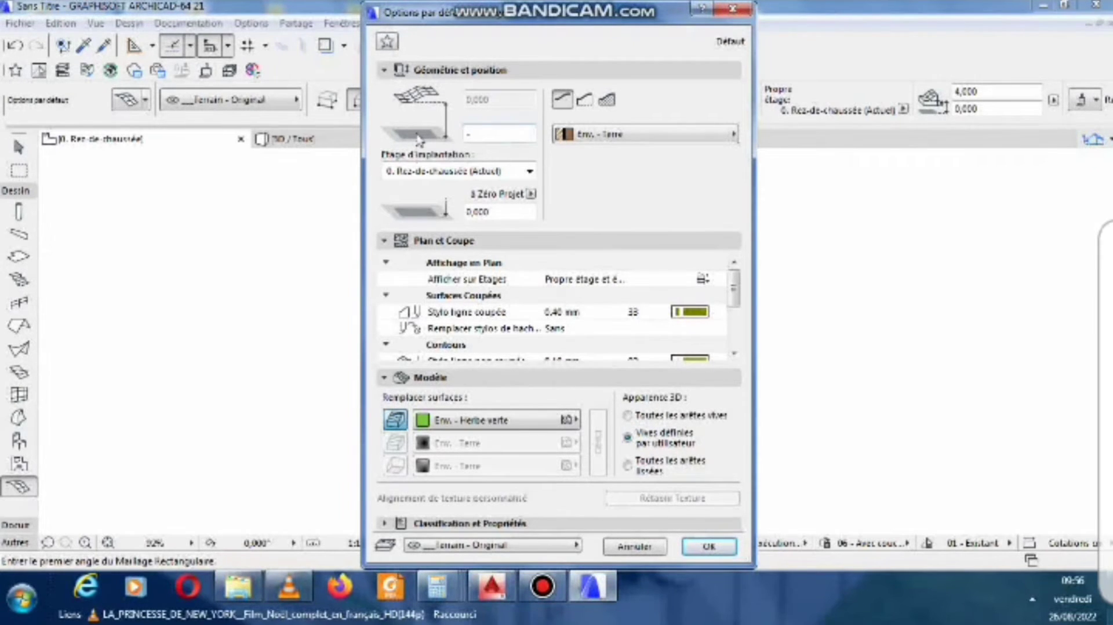
pyautogui.click(292, 188)
pyautogui.click(733, 8)
# Draw a rectangular terrain mesh around the whole house in the basement plan (Sous-sol).
pyautogui.rightClick(121, 139)
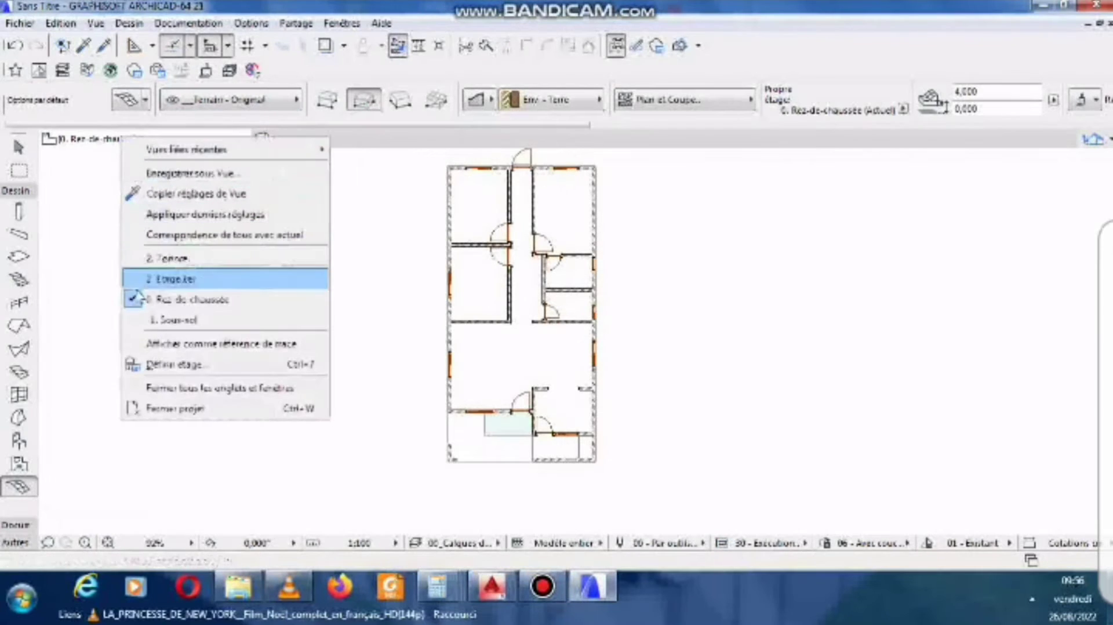
pyautogui.click(152, 319)
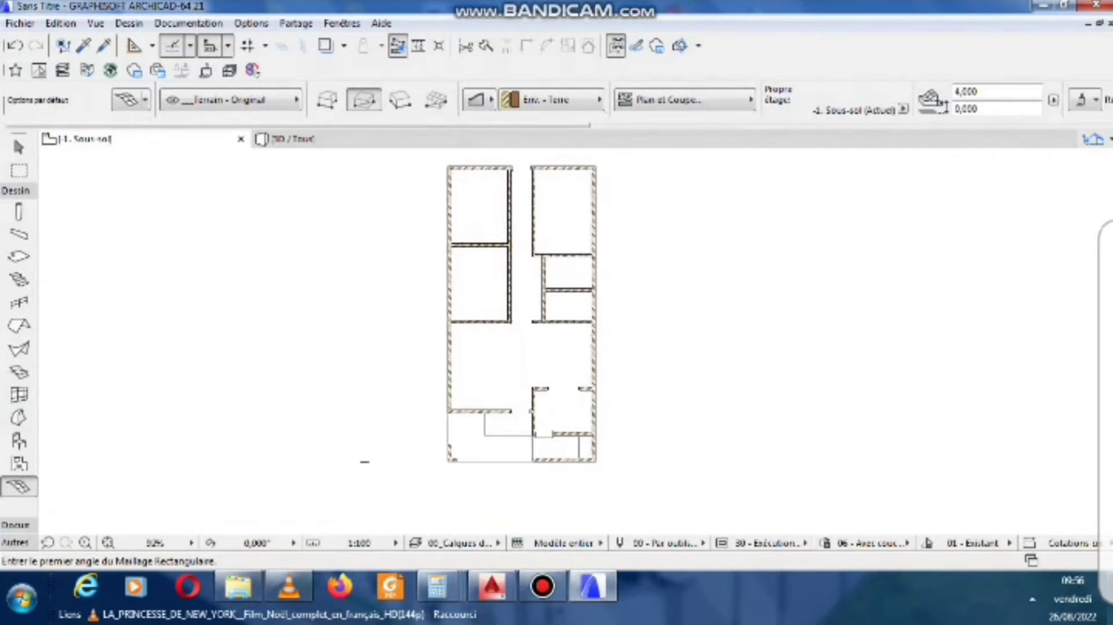
pyautogui.scroll(-3, 365, 463)
pyautogui.click(311, 518)
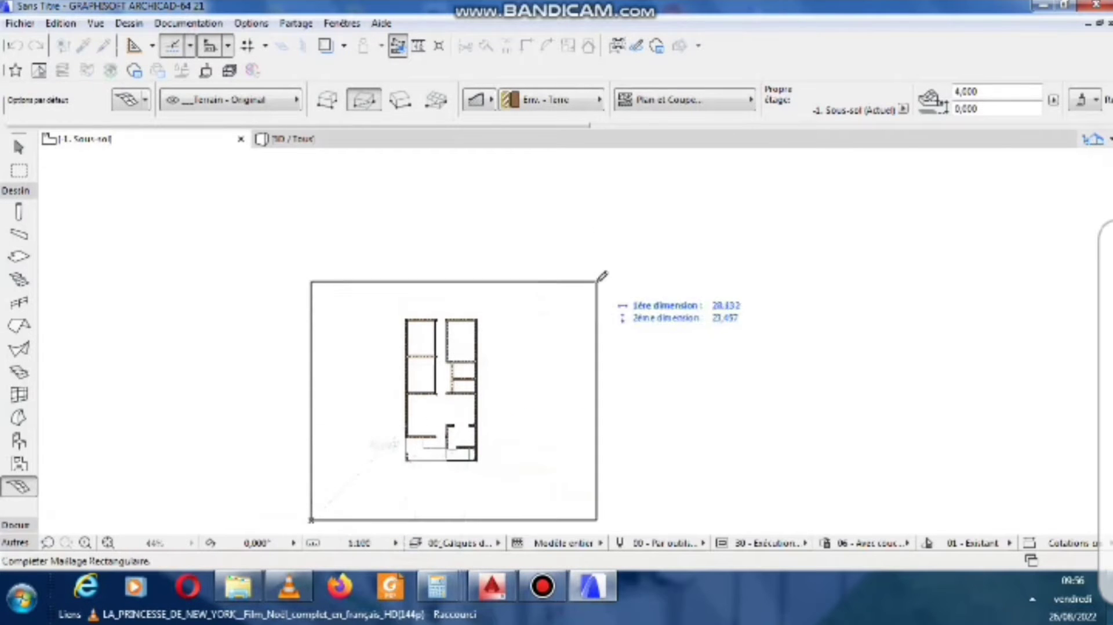
pyautogui.click(559, 272)
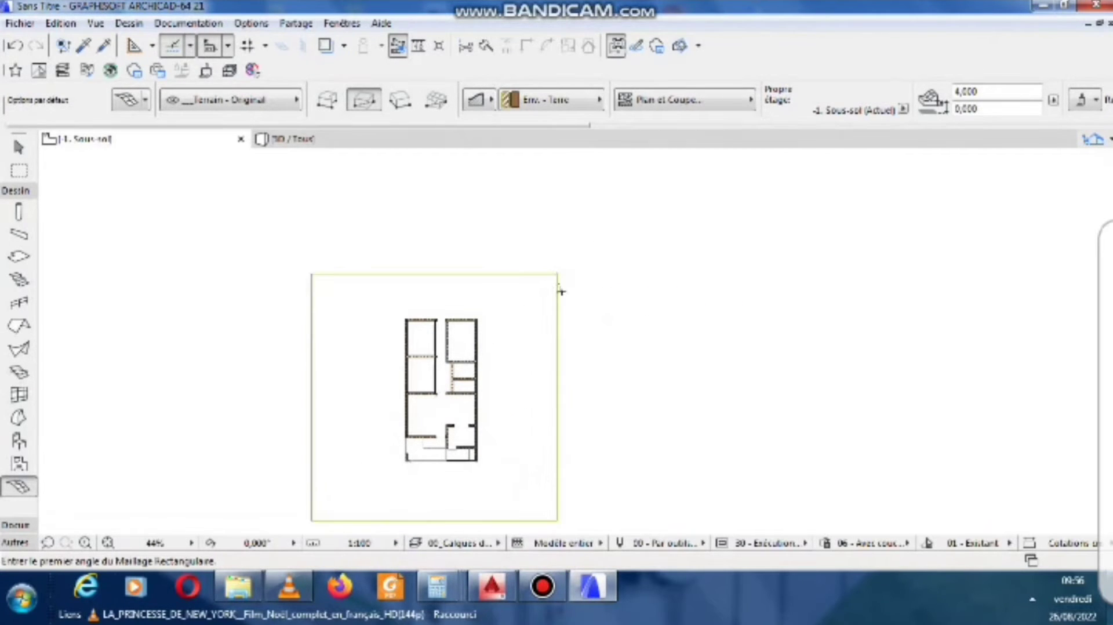
pyautogui.press('shift')
# Select the terrain mesh in 3D, make it surface-only and set its height above the basement storey to -0,05.
pyautogui.click(341, 141)
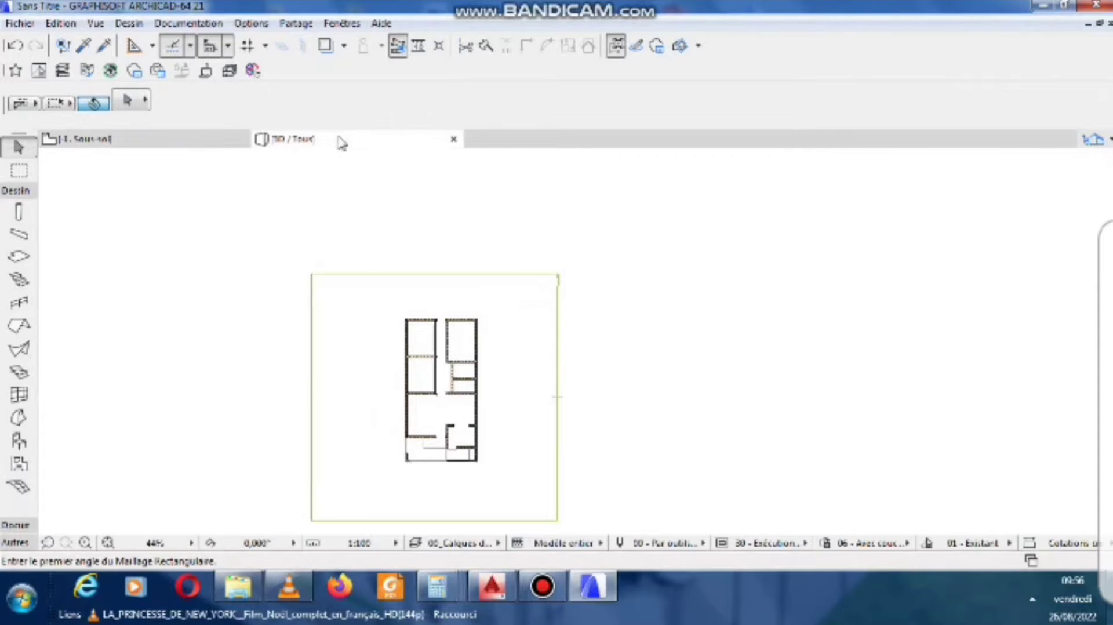
pyautogui.scroll(-1, 450, 382)
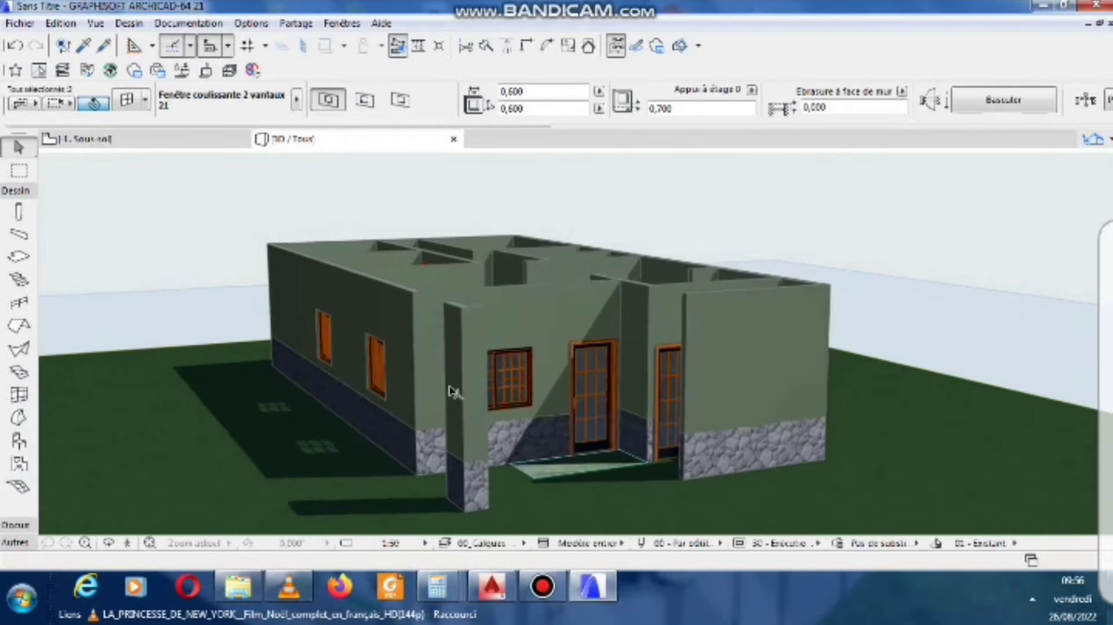
pyautogui.moveTo(451, 388); pyautogui.dragTo(447, 306, button='middle')
pyautogui.click(388, 432)
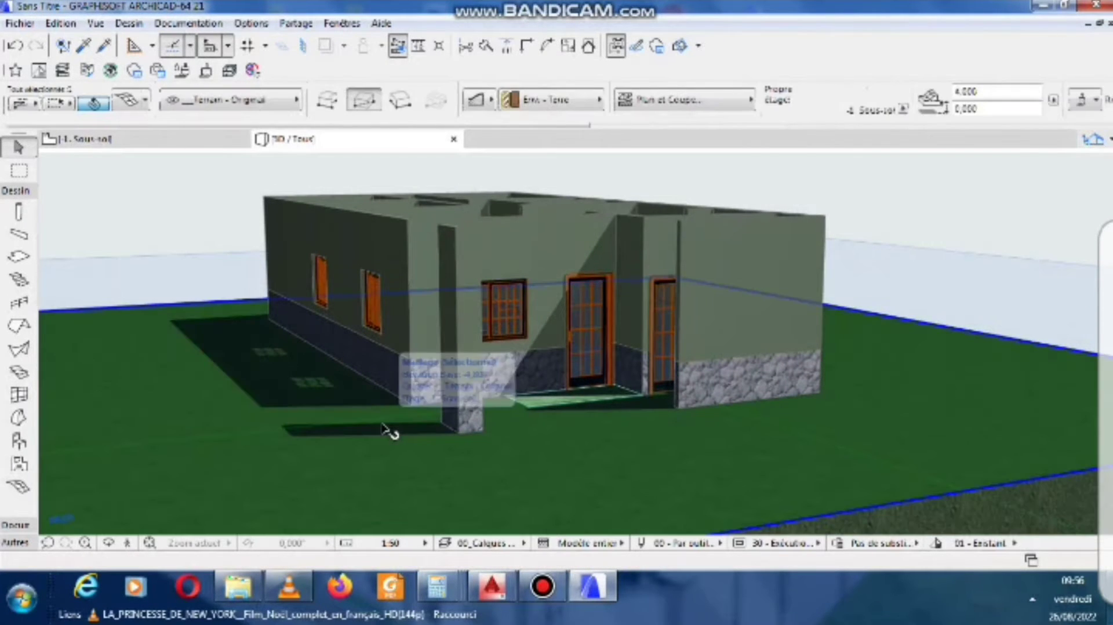
pyautogui.click(125, 103)
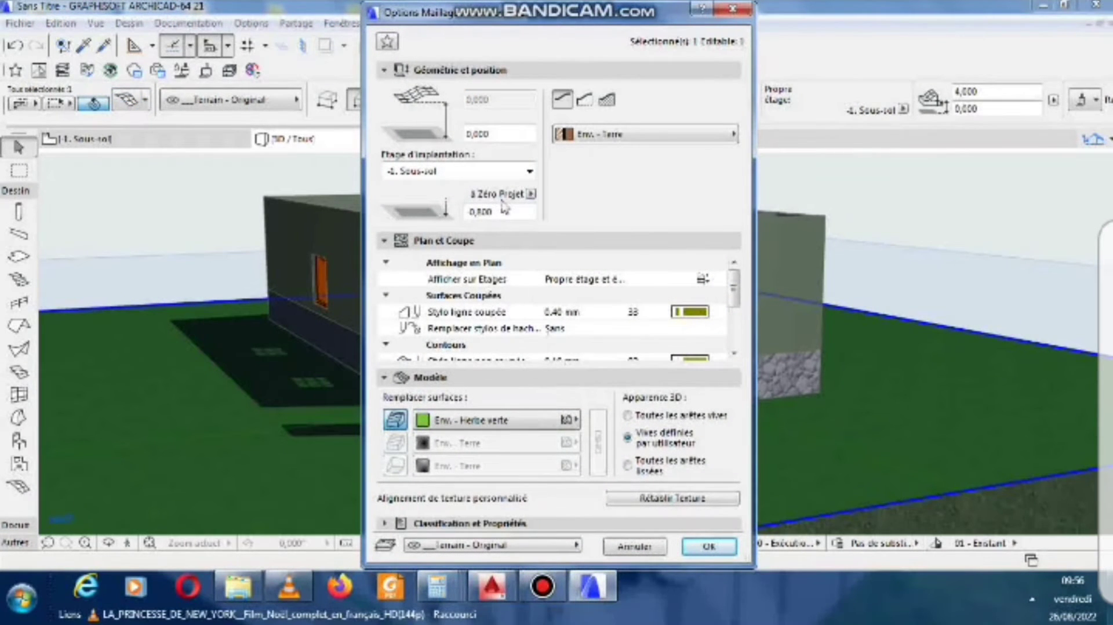
pyautogui.doubleClick(505, 134)
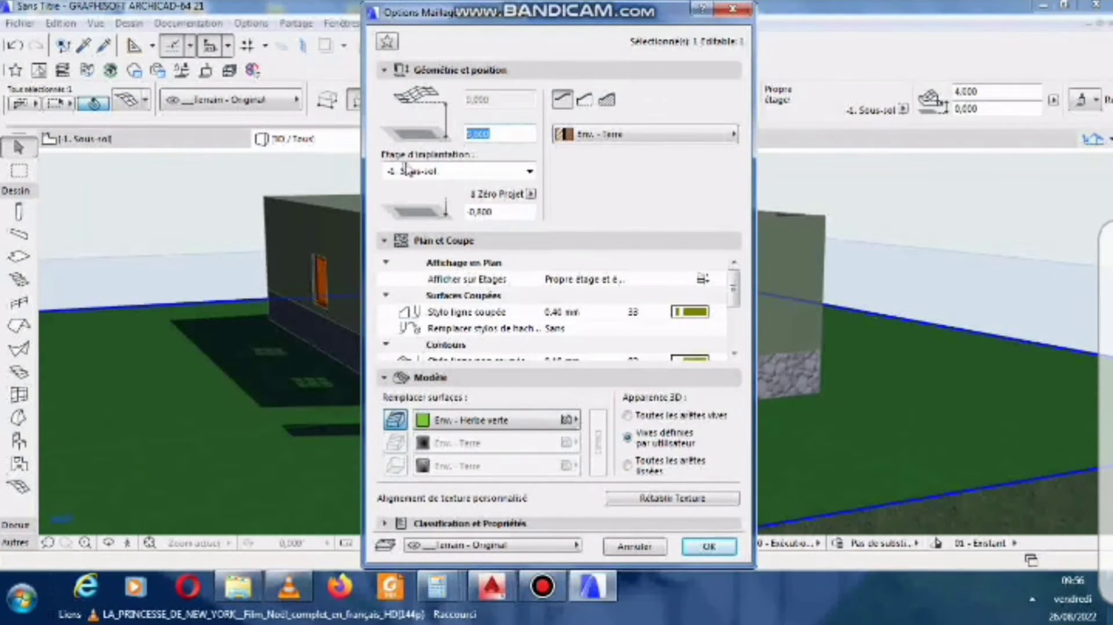
pyautogui.write('-0,05')
pyautogui.press('Return')
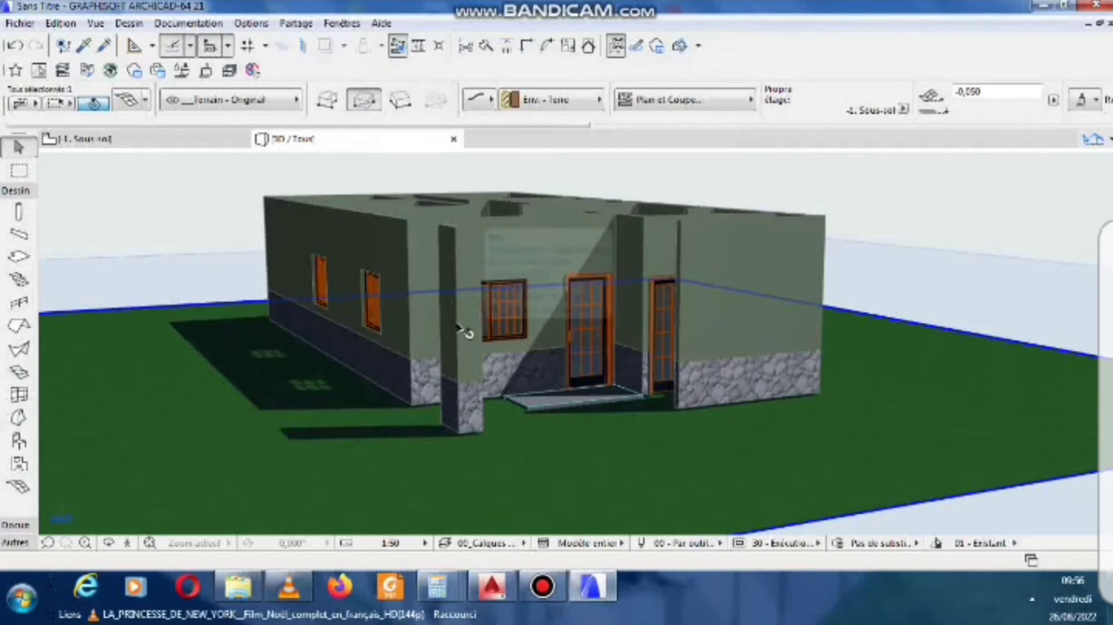
# Examine the house on its terrain in 3D and select the entrance slab to check its height above the grass.
pyautogui.scroll(-2, 431, 323)
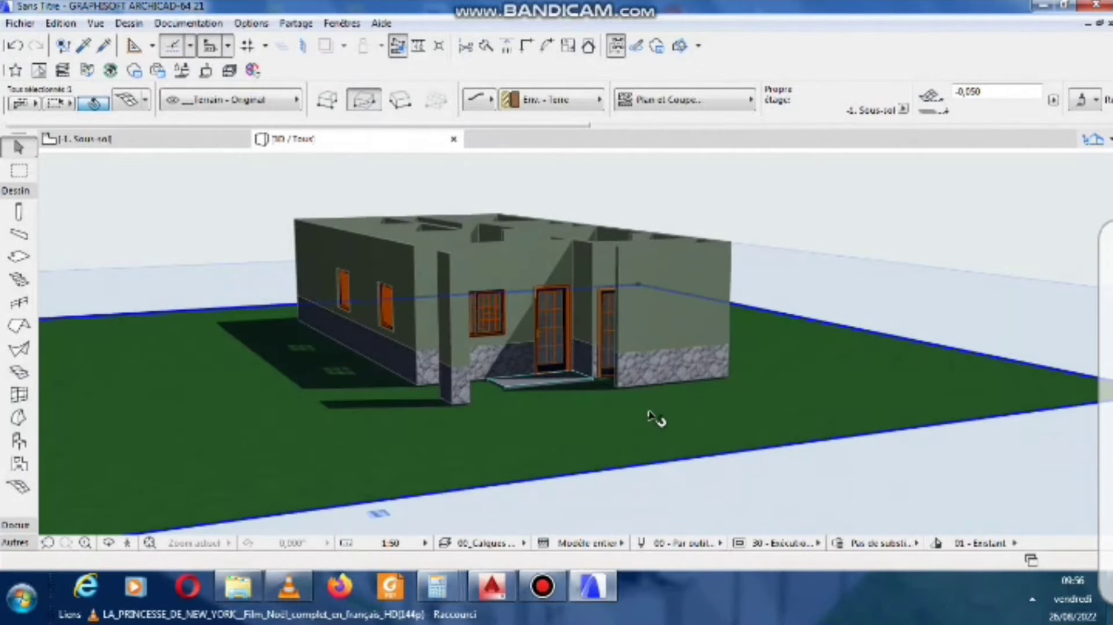
pyautogui.keyDown('shift'); pyautogui.moveTo(660, 405); pyautogui.dragTo(577, 440, button='middle'); pyautogui.keyUp('shift')
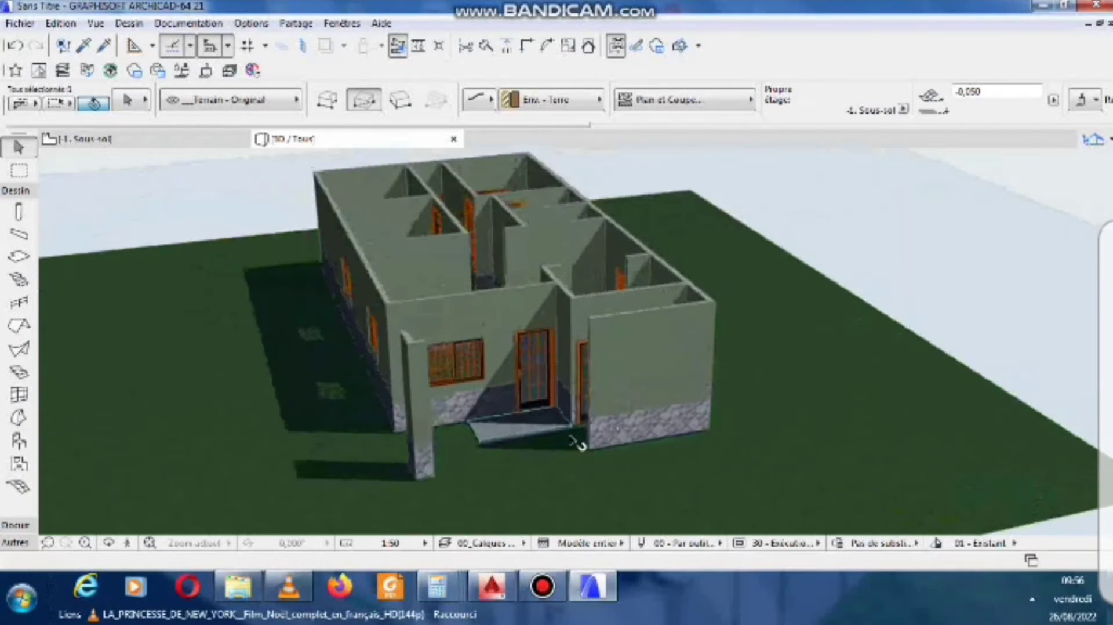
pyautogui.scroll(3, 571, 444)
pyautogui.scroll(5, 529, 463)
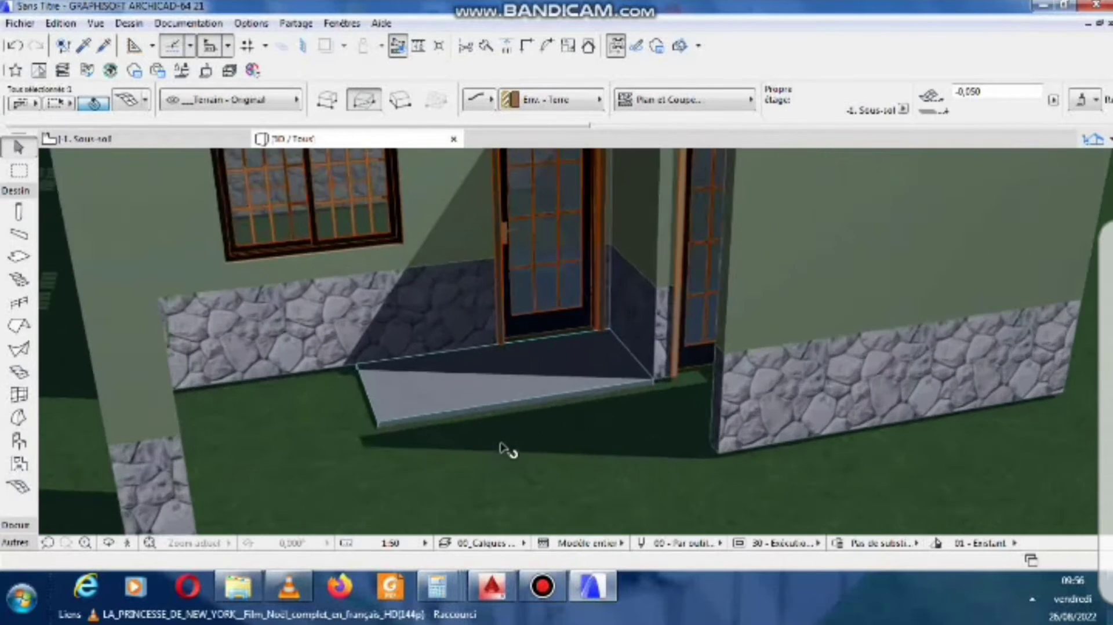
pyautogui.click(519, 379)
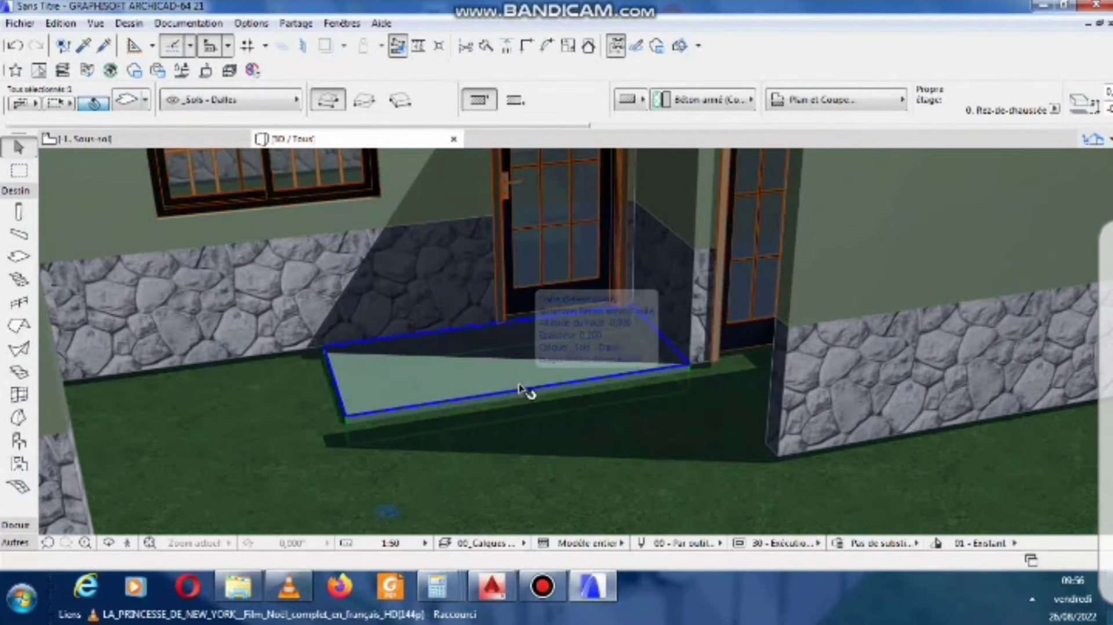
pyautogui.scroll(-2, 524, 391)
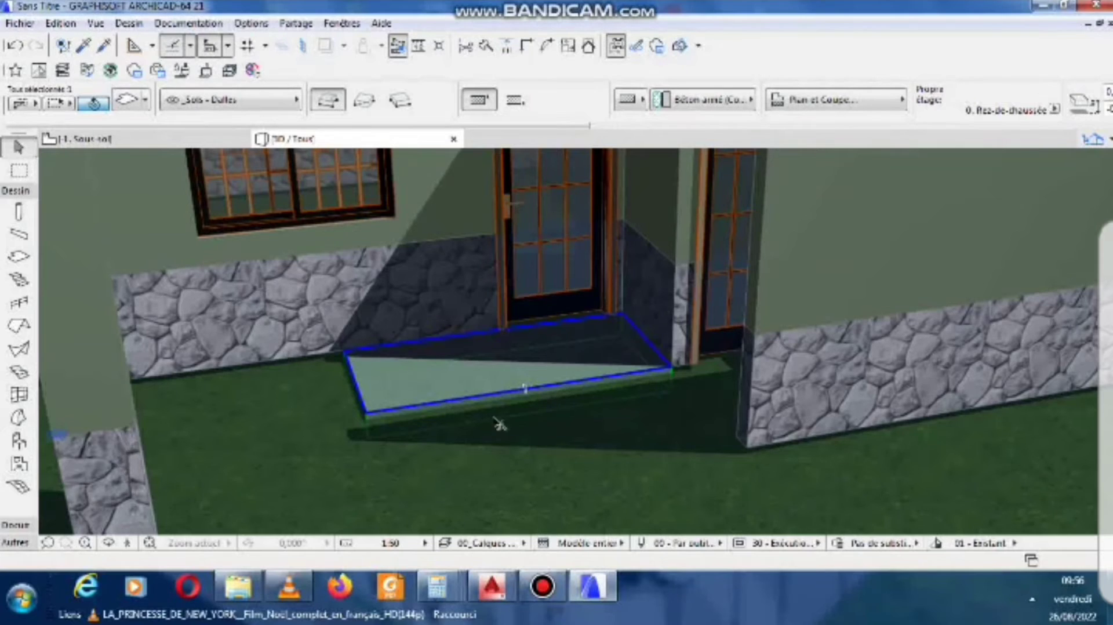
pyautogui.scroll(1, 477, 432)
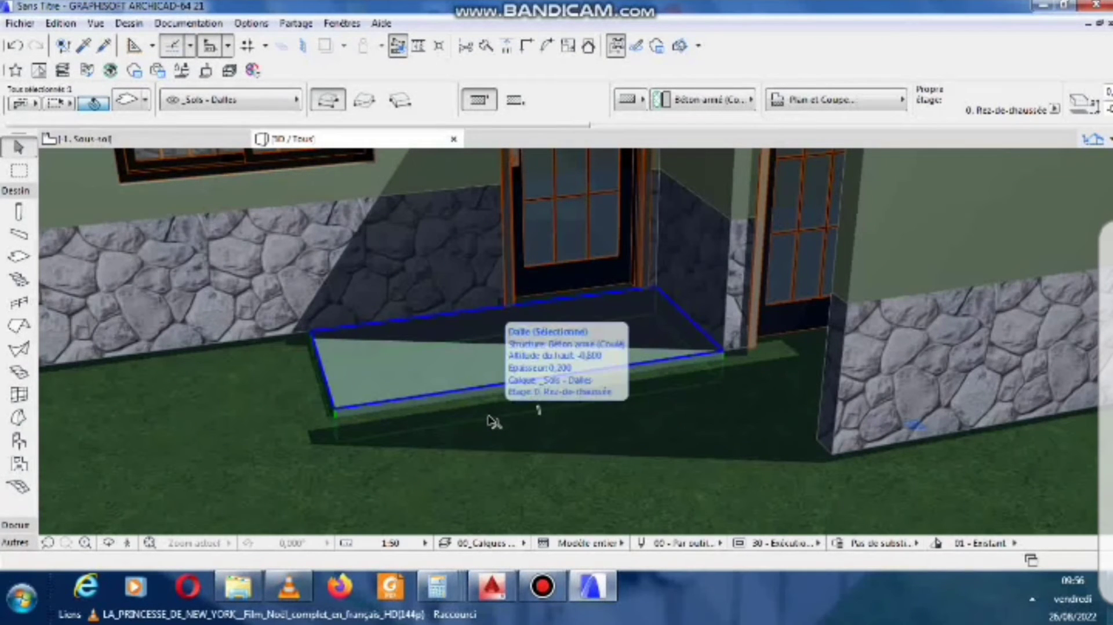
pyautogui.scroll(-1, 607, 415)
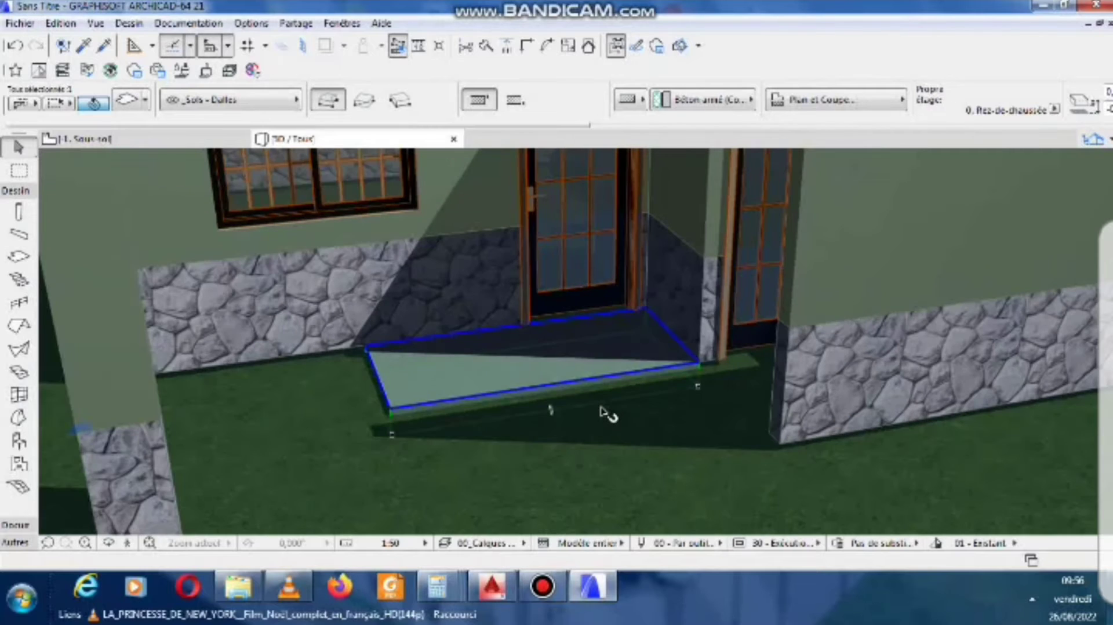
# Select the entrance slab below the front door in 3D and set its thickness to 0,15.
pyautogui.scroll(-1, 608, 415)
pyautogui.scroll(-2, 607, 415)
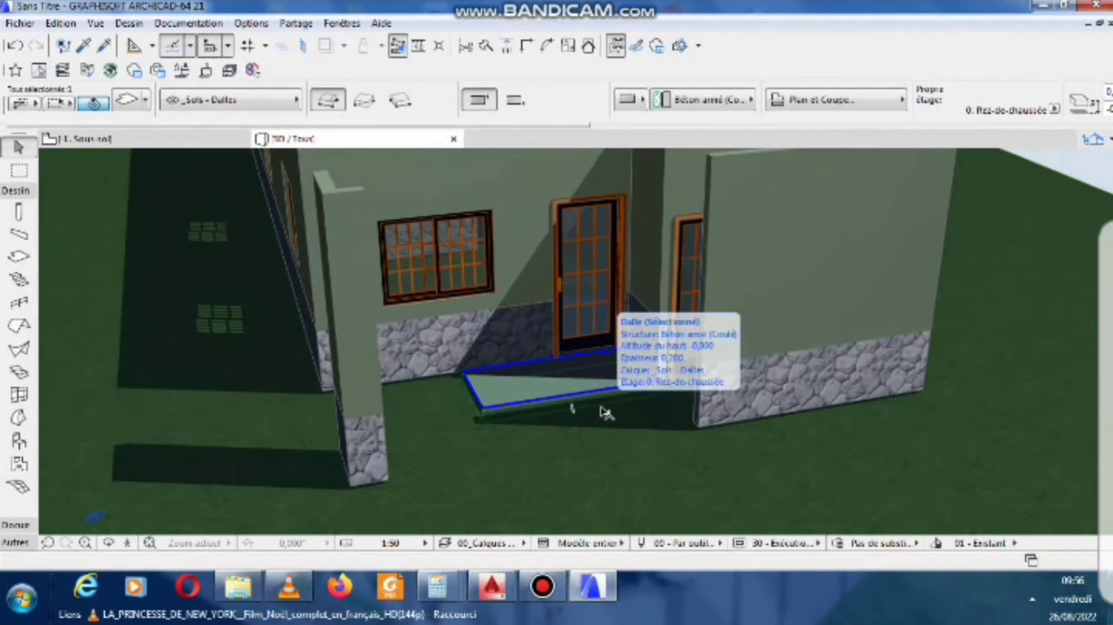
pyautogui.moveTo(604, 413); pyautogui.dragTo(667, 352, button='middle')
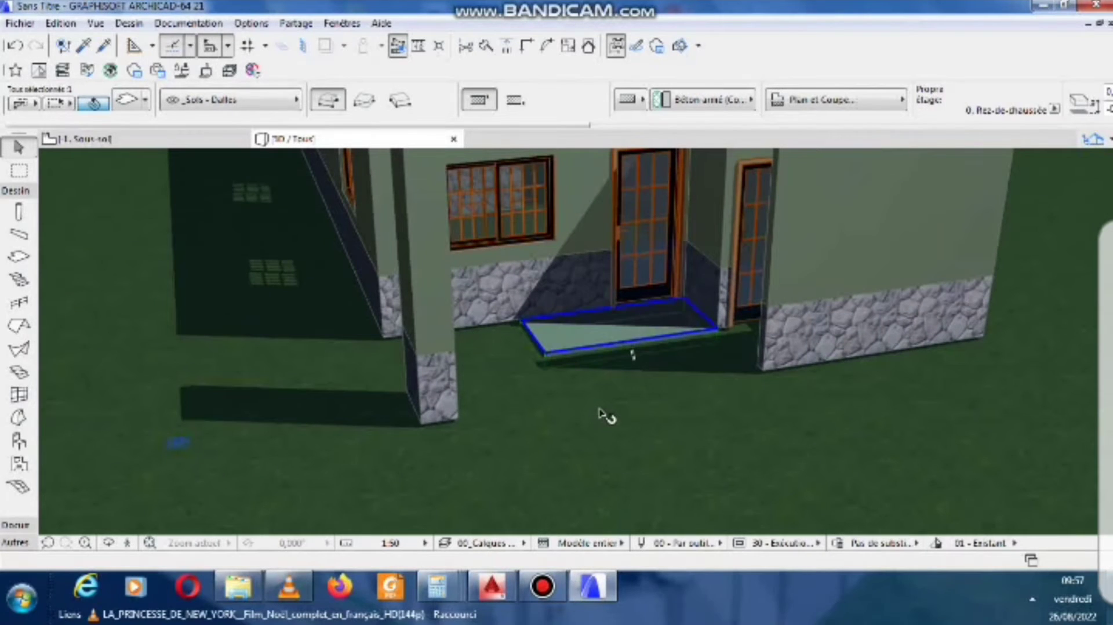
pyautogui.click(612, 339)
pyautogui.press('Escape')
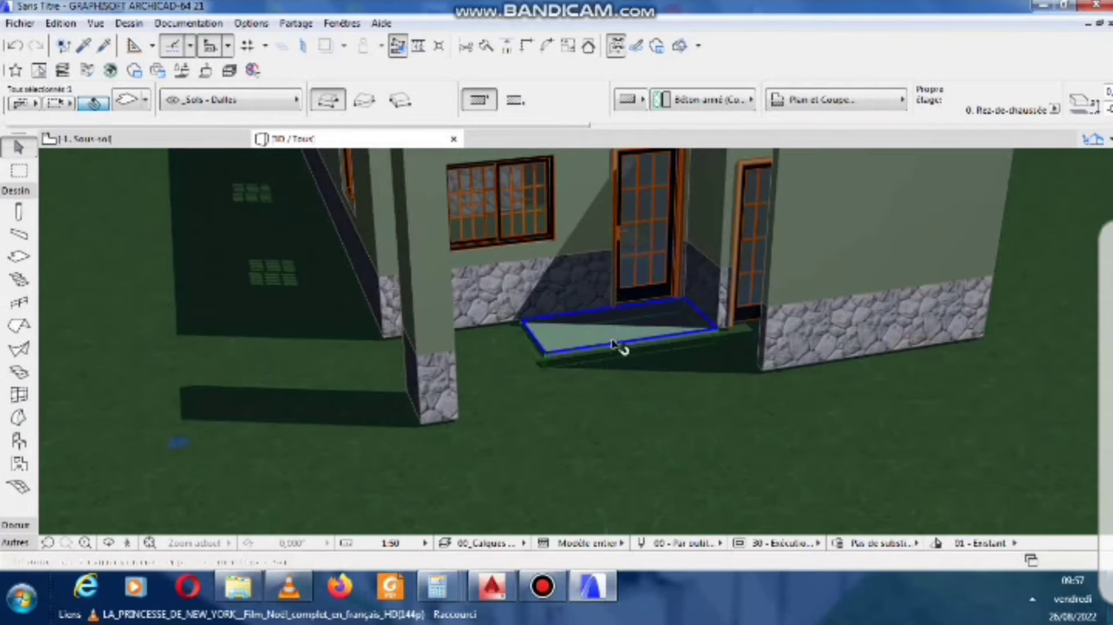
pyautogui.press('Escape')
pyautogui.click(626, 342)
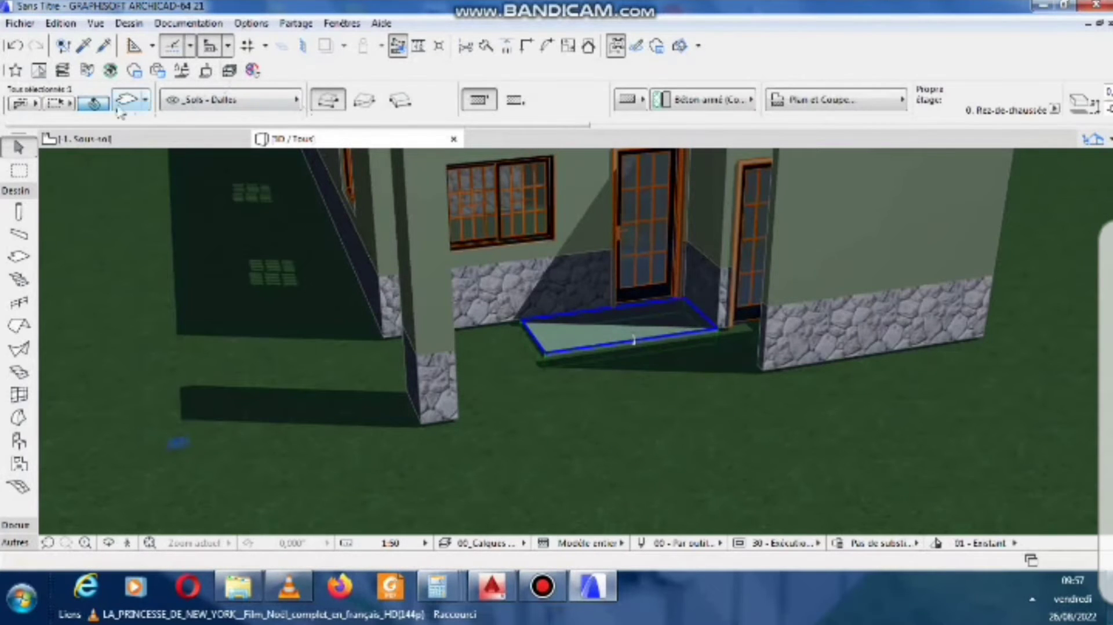
pyautogui.click(121, 107)
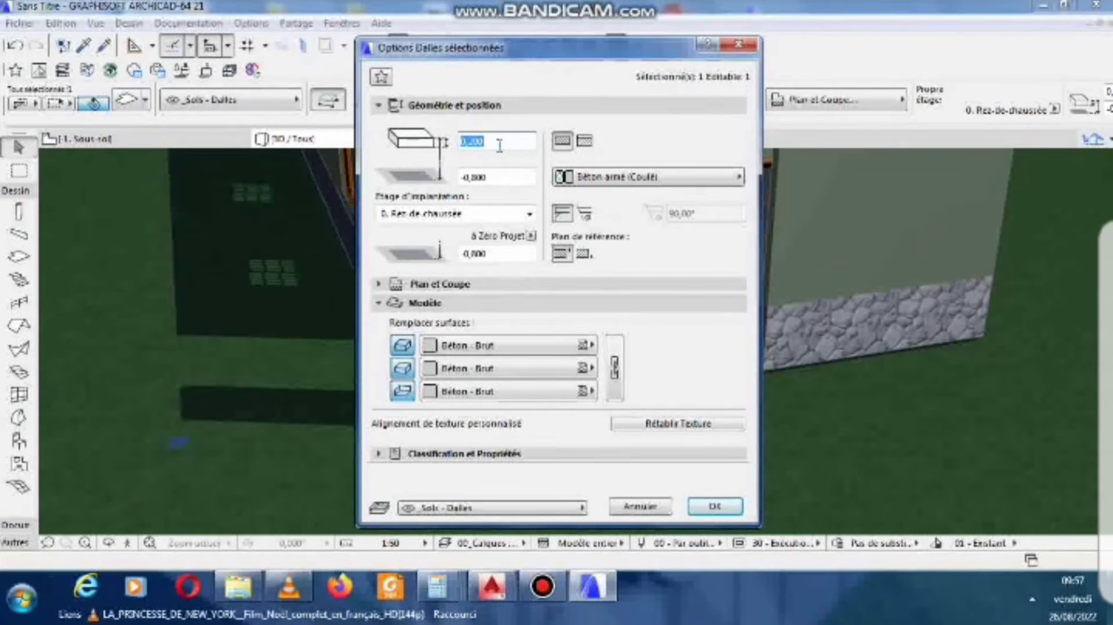
pyautogui.write('0,15')
pyautogui.press('Return')
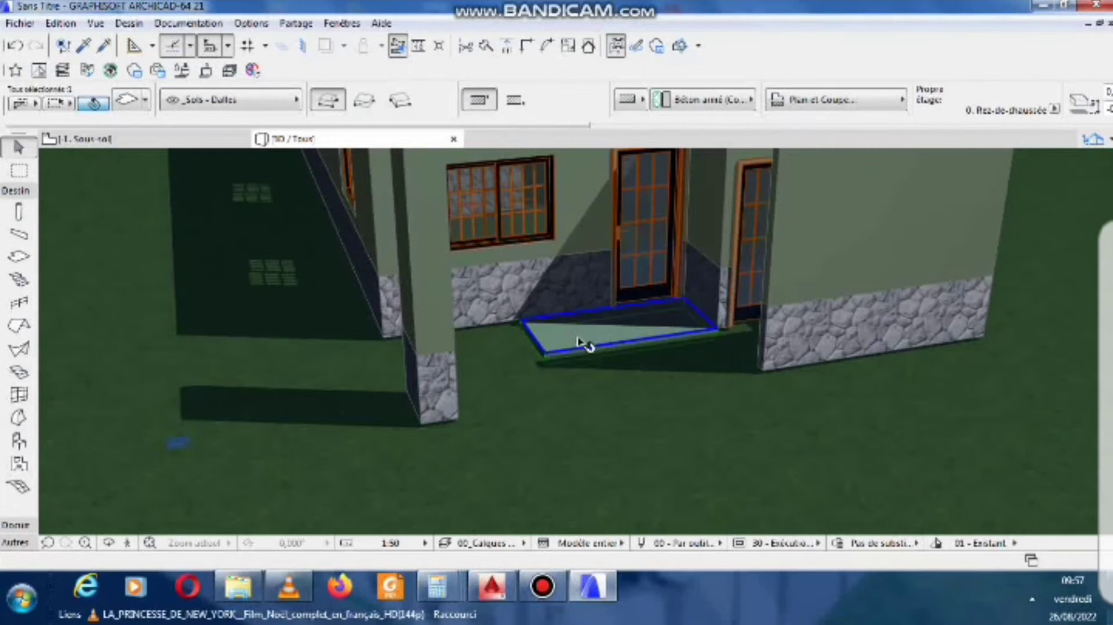
# Select the grass terrain mesh and set its height above the basement storey to -0,3.
pyautogui.scroll(3, 583, 343)
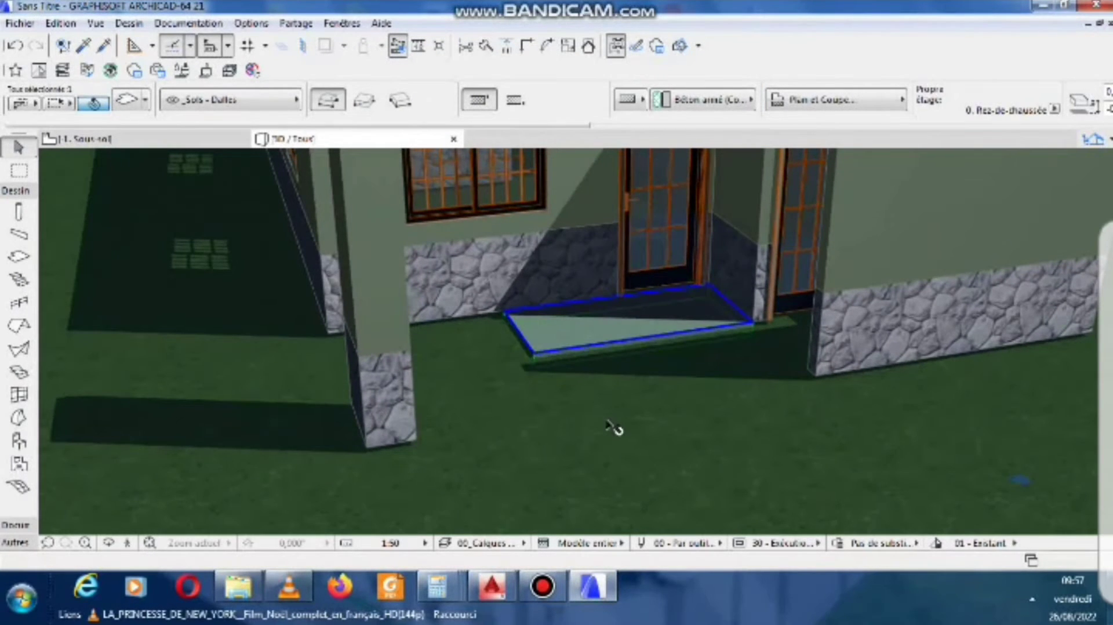
pyautogui.click(614, 428)
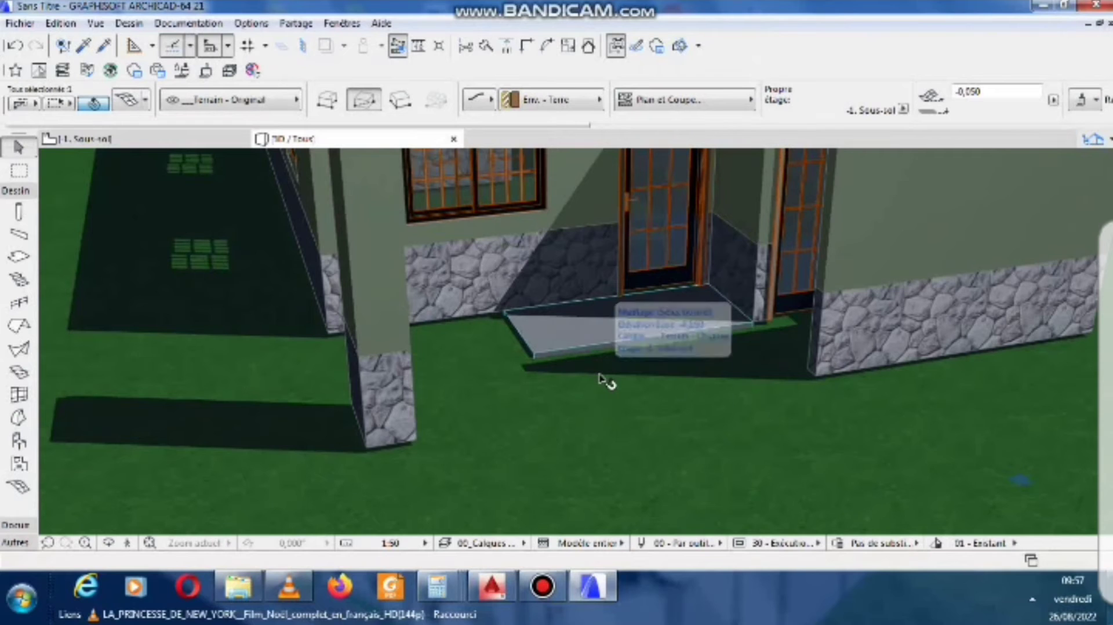
pyautogui.click(128, 98)
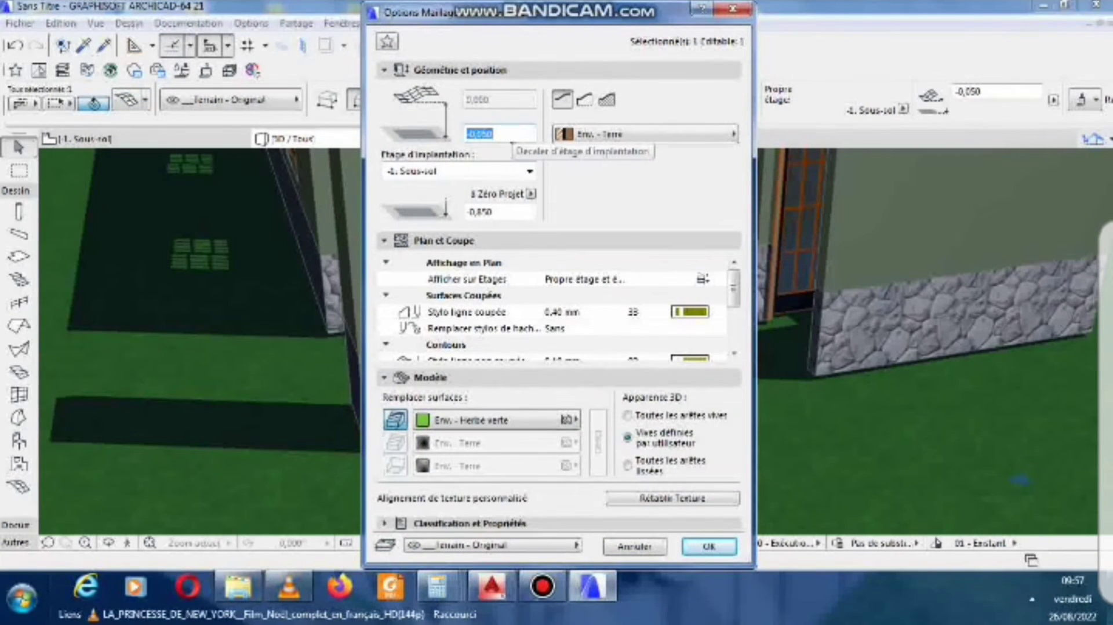
pyautogui.write('-0,5')
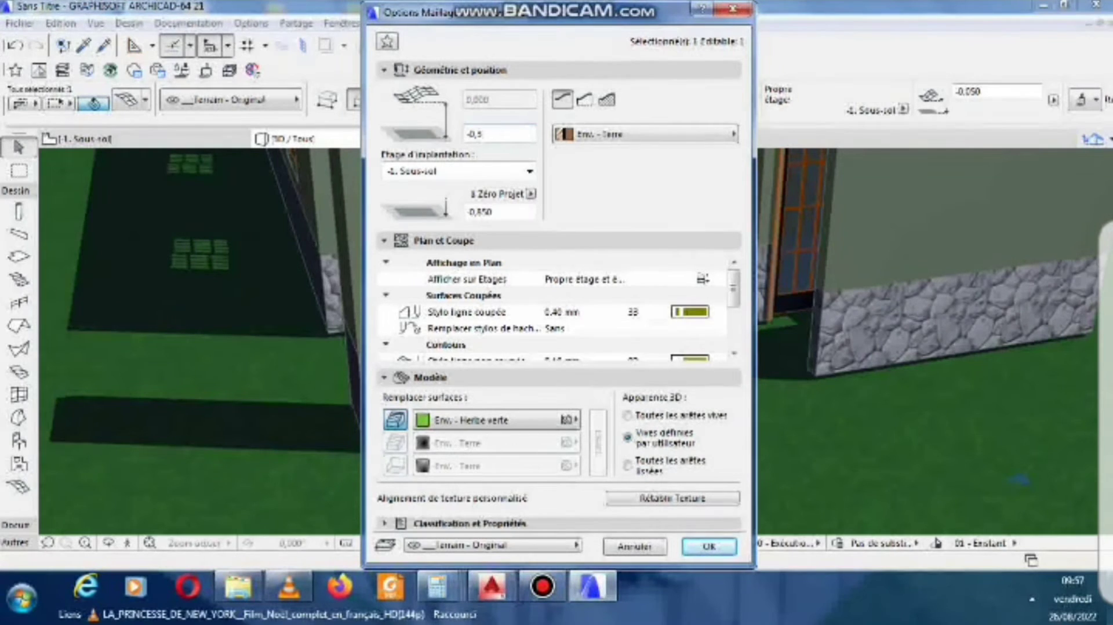
pyautogui.press('Return')
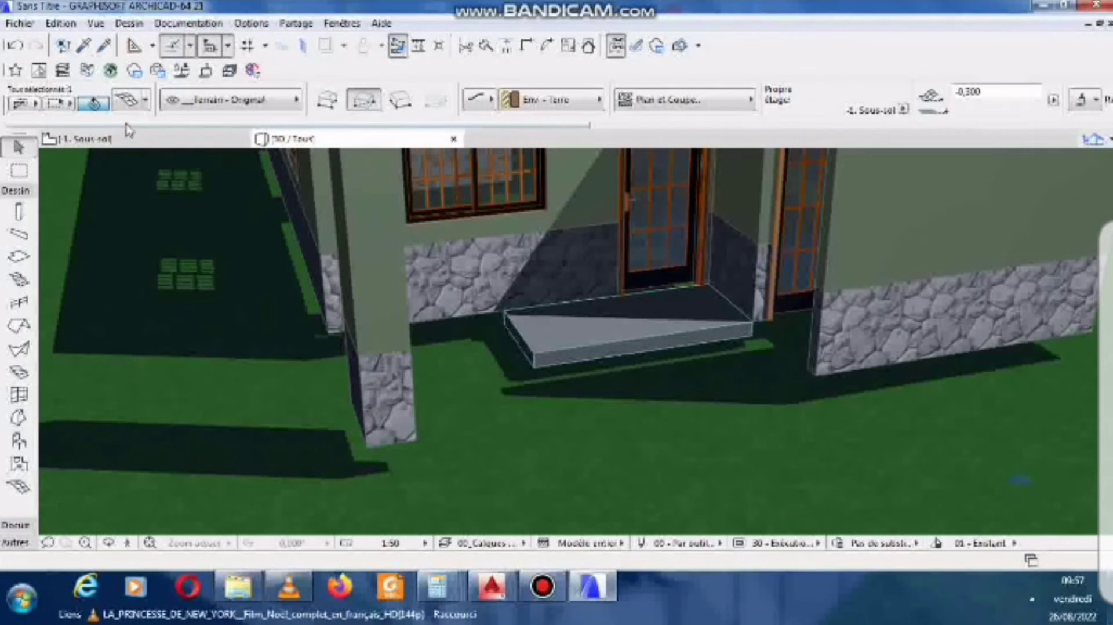
# Return to the floor plan and move up from the basement to the ground-floor storey (Rez-de-chaussée).
pyautogui.click(125, 139)
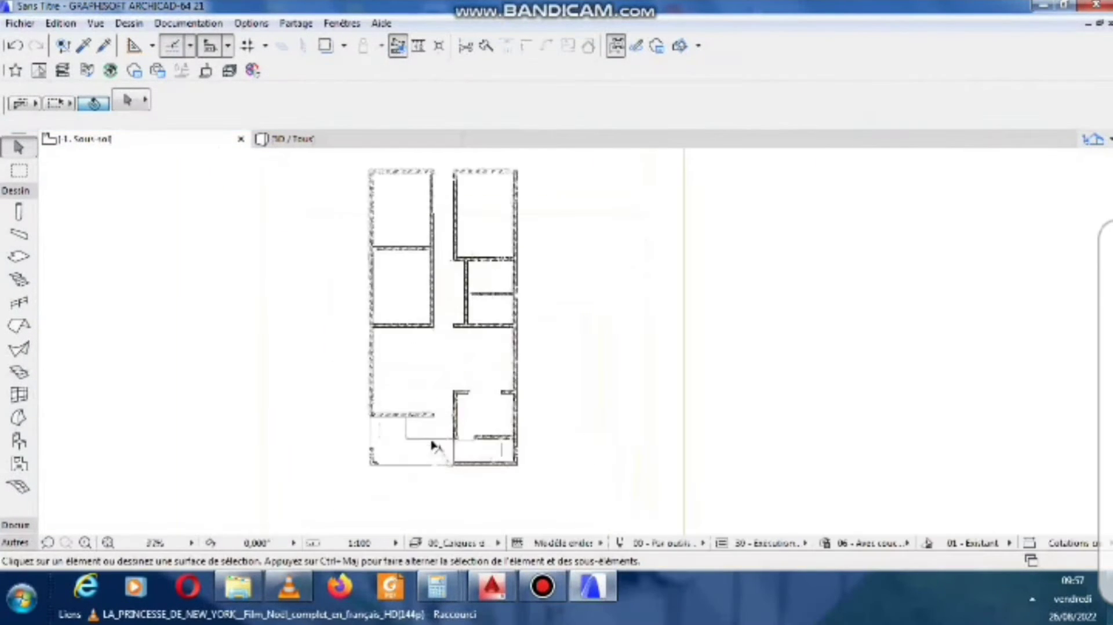
pyautogui.scroll(4, 434, 446)
pyautogui.click(425, 437)
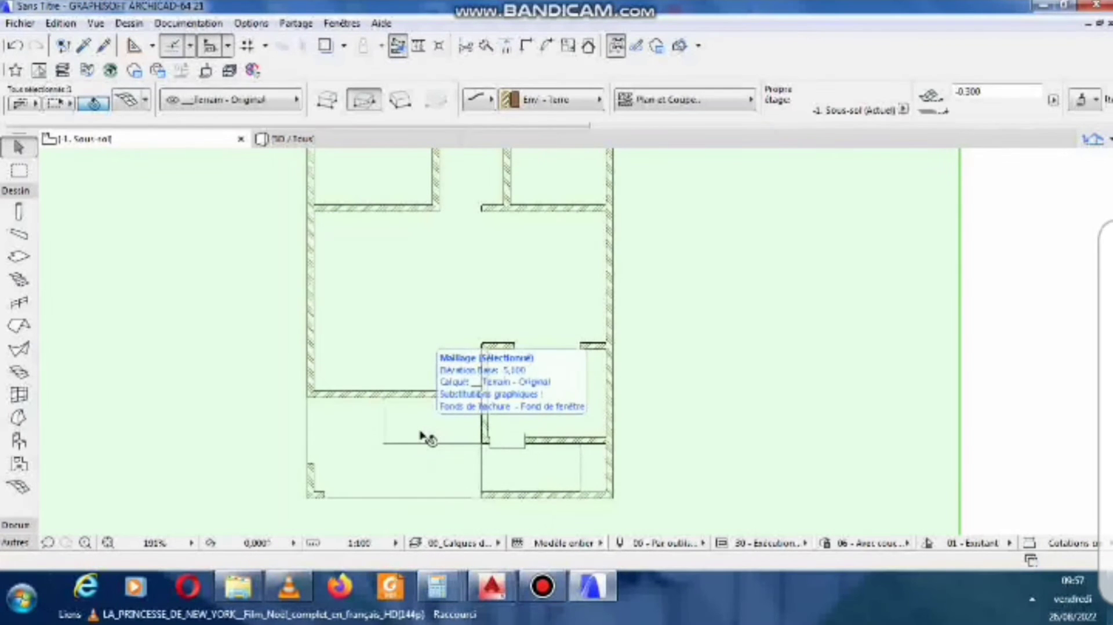
pyautogui.press('Escape')
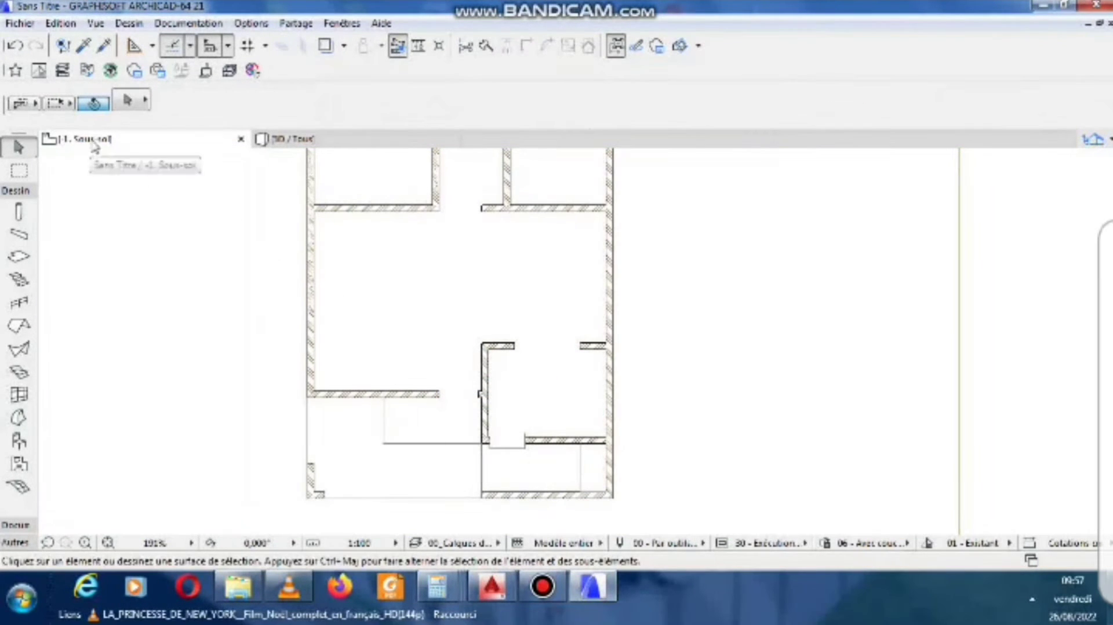
pyautogui.rightClick(93, 139)
pyautogui.click(165, 301)
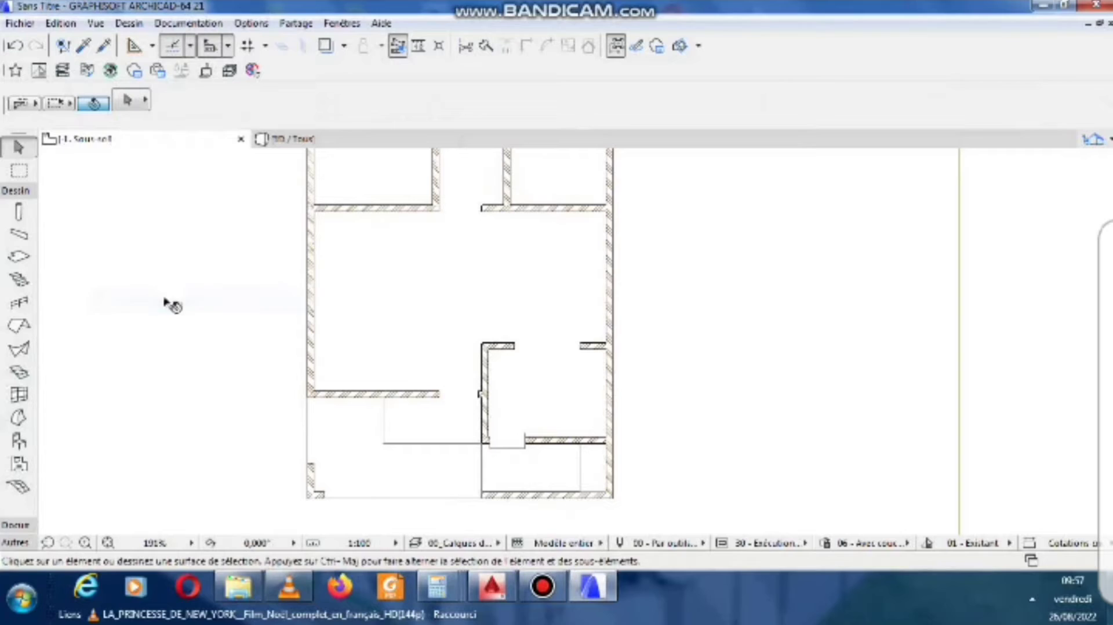
# Select the entrance slab in the ground-floor plan and start moving a copy of it with Translation & copie.
pyautogui.click(428, 437)
pyautogui.rightClick(427, 438)
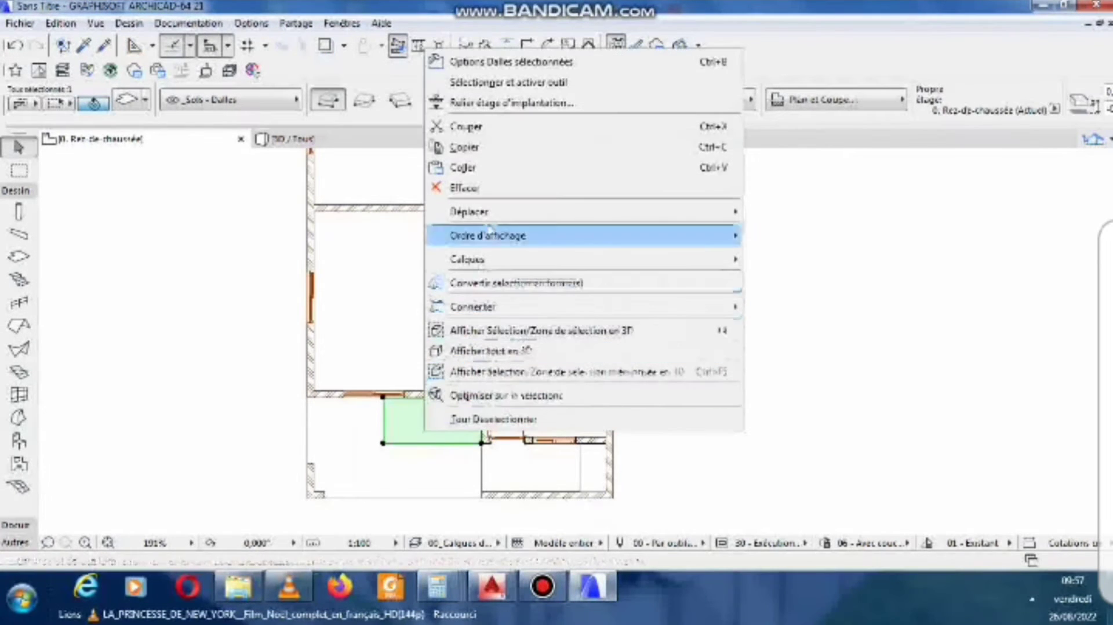
pyautogui.moveTo(621, 216)
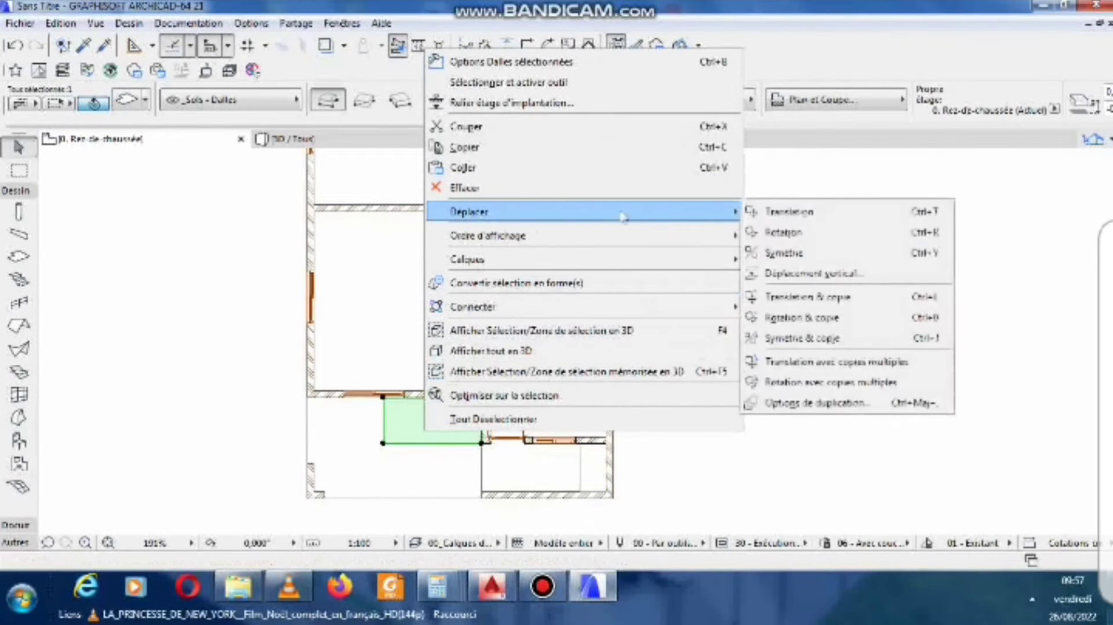
pyautogui.click(789, 296)
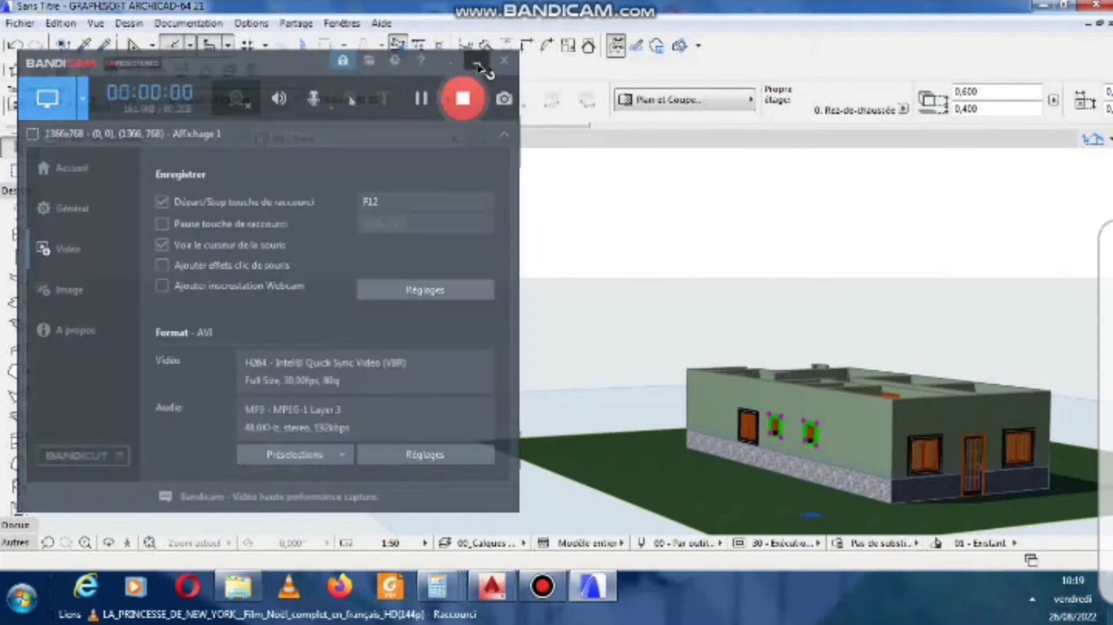
# Examine the house on its terrain in 3D from the back, side and front entrance.
pyautogui.click(477, 65)
pyautogui.scroll(-5, 671, 454)
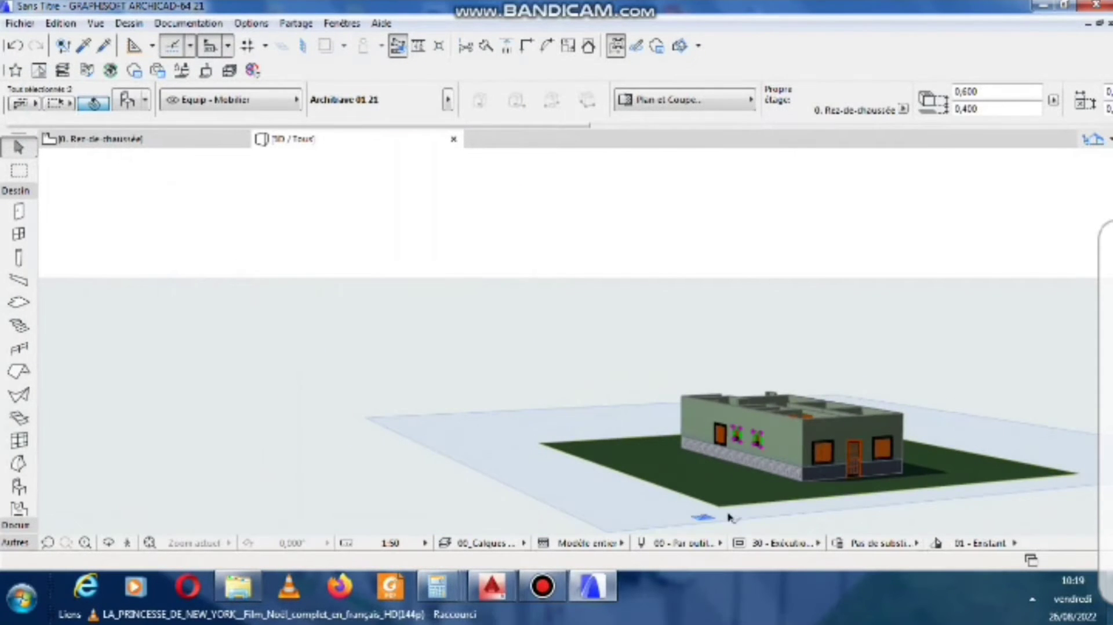
pyautogui.keyDown('shift'); pyautogui.moveTo(729, 516); pyautogui.dragTo(868, 496, button='middle'); pyautogui.keyUp('shift')
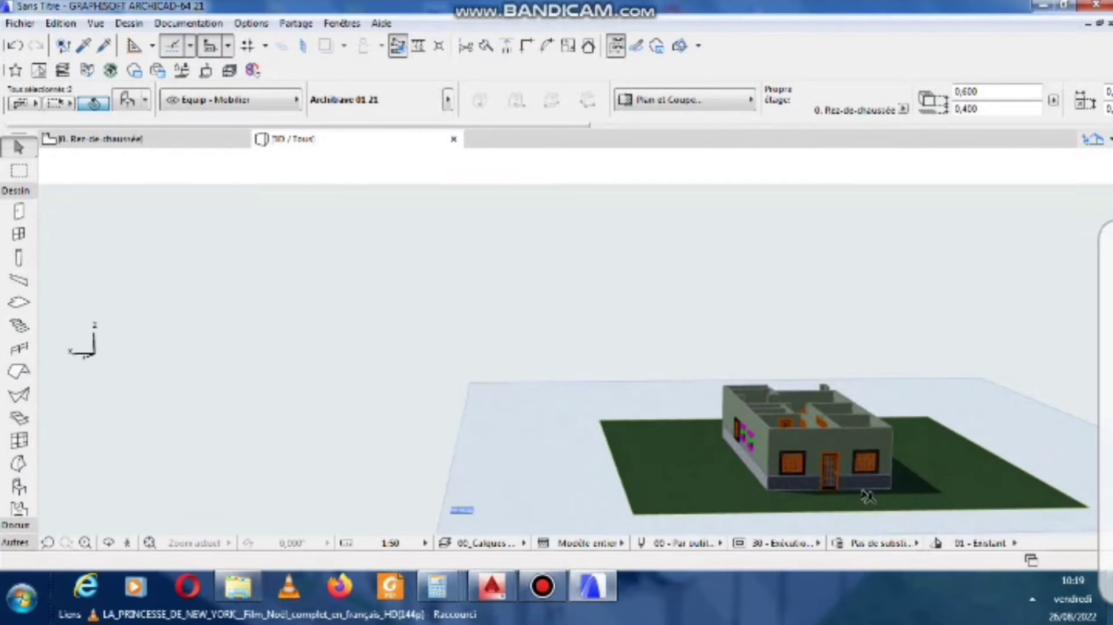
pyautogui.scroll(5, 868, 495)
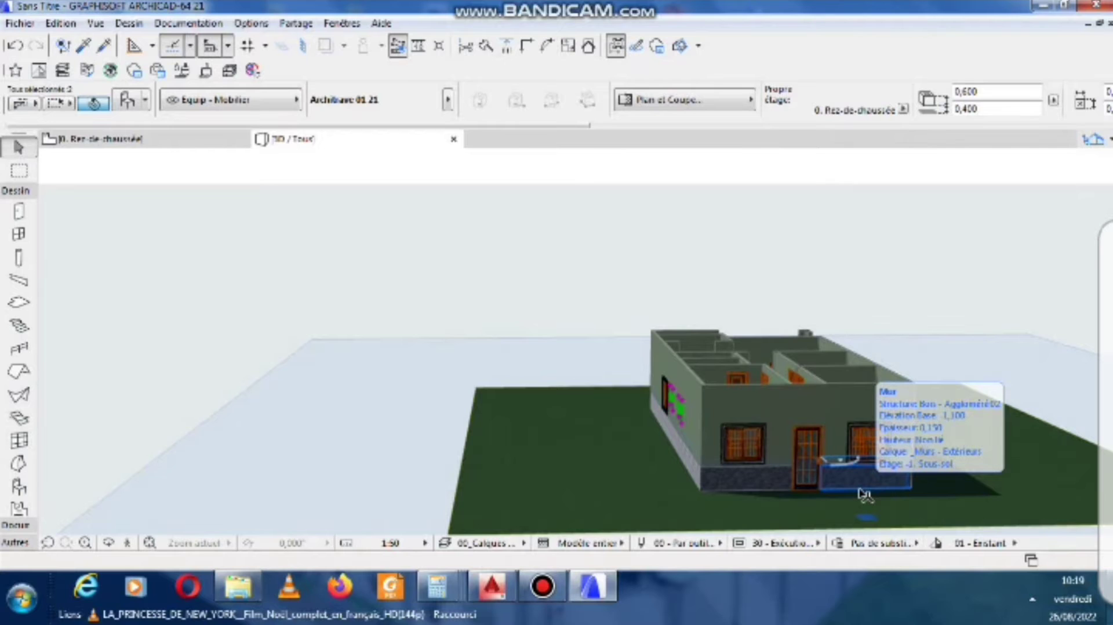
pyautogui.scroll(-3, 825, 512)
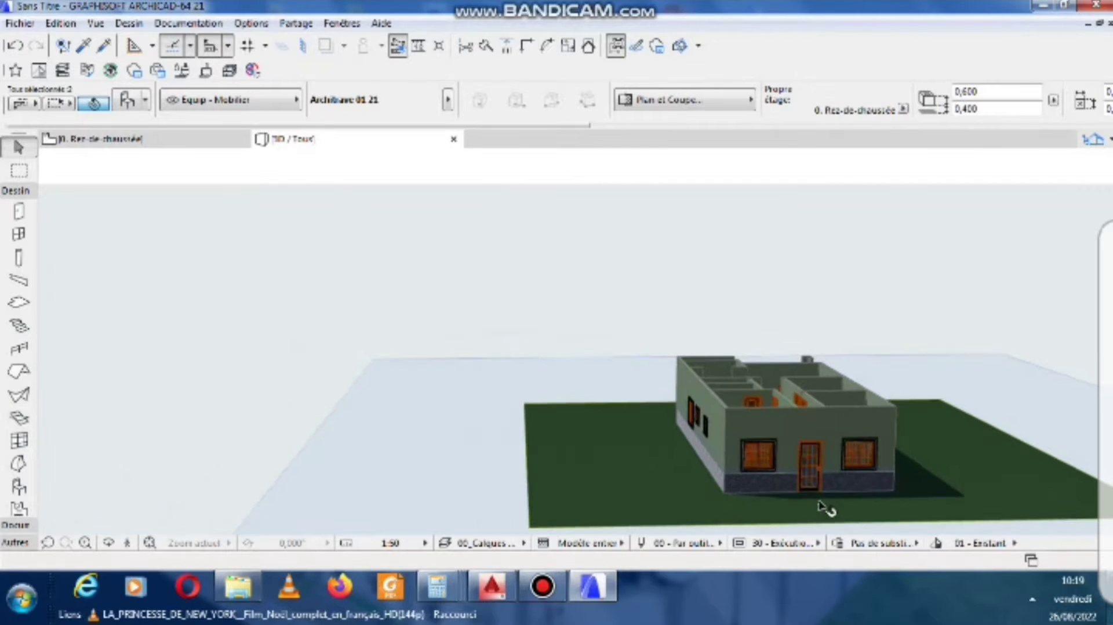
pyautogui.keyDown('shift'); pyautogui.moveTo(713, 517); pyautogui.dragTo(822, 469, button='middle'); pyautogui.keyUp('shift')
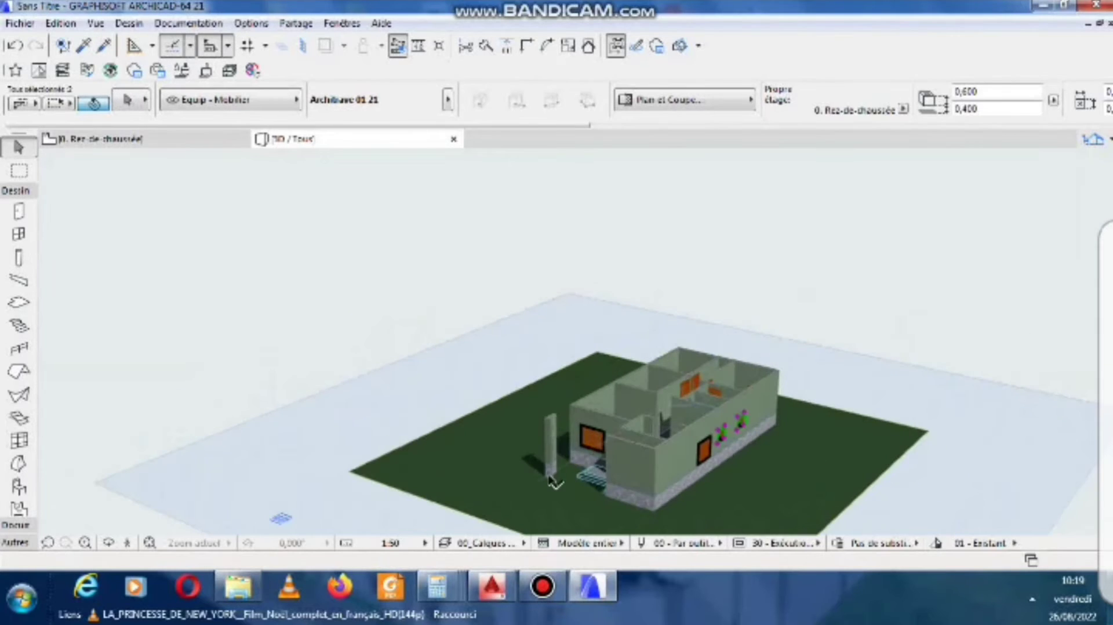
pyautogui.keyDown('shift'); pyautogui.moveTo(628, 482); pyautogui.dragTo(578, 479, button='middle'); pyautogui.keyUp('shift')
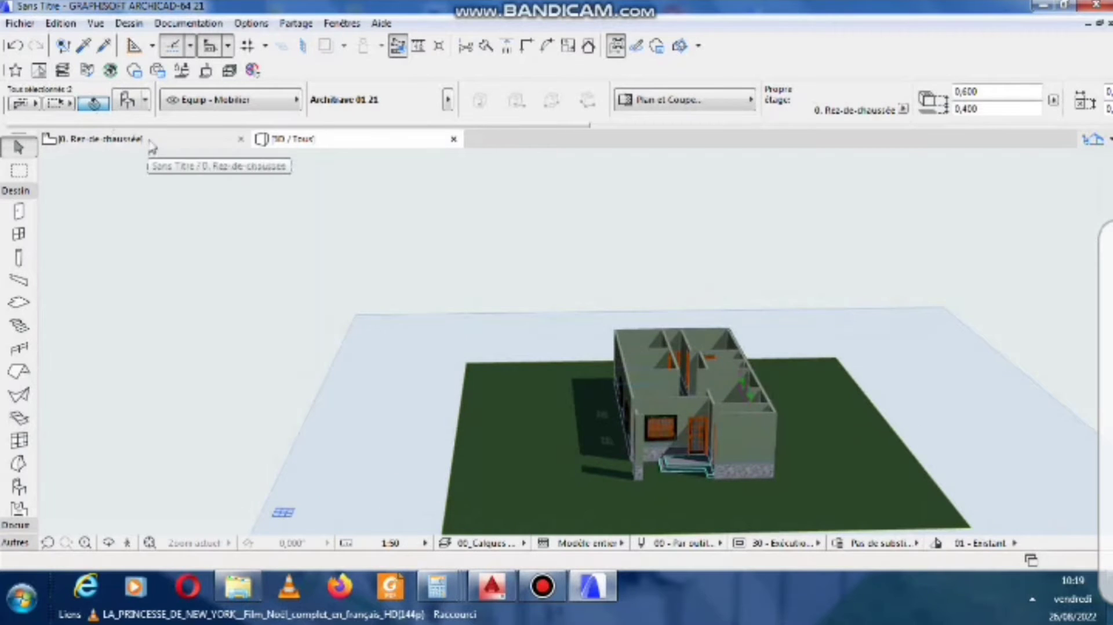
# Return to the ground-floor plan, clear the selection and activate the Slab tool with polygonal geometry for the back door.
pyautogui.click(152, 144)
pyautogui.scroll(-5, 397, 427)
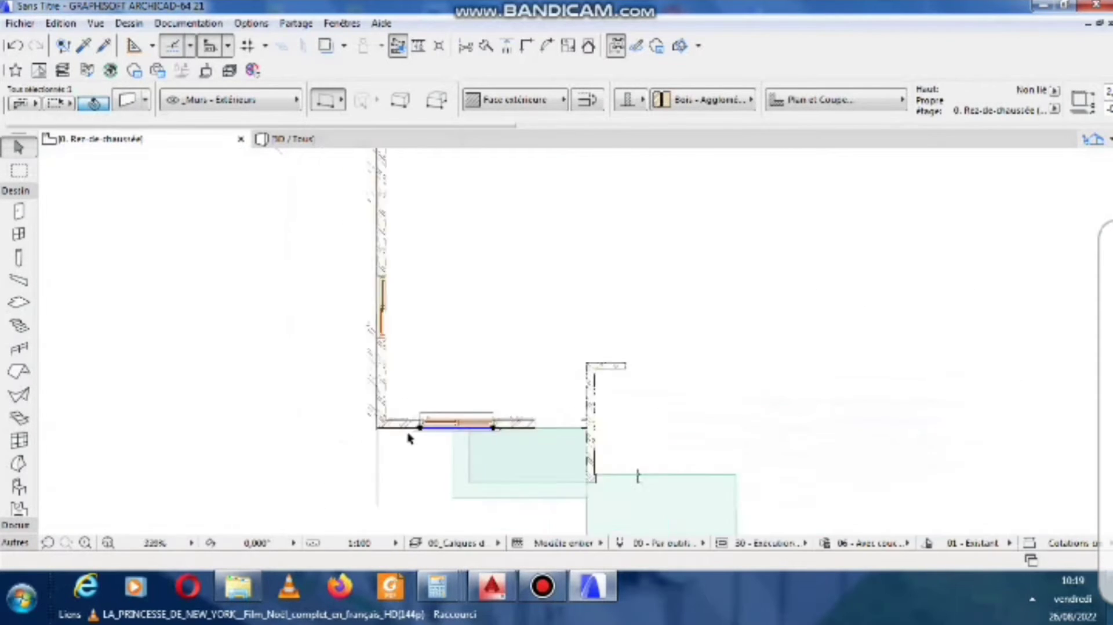
pyautogui.scroll(-6, 423, 400)
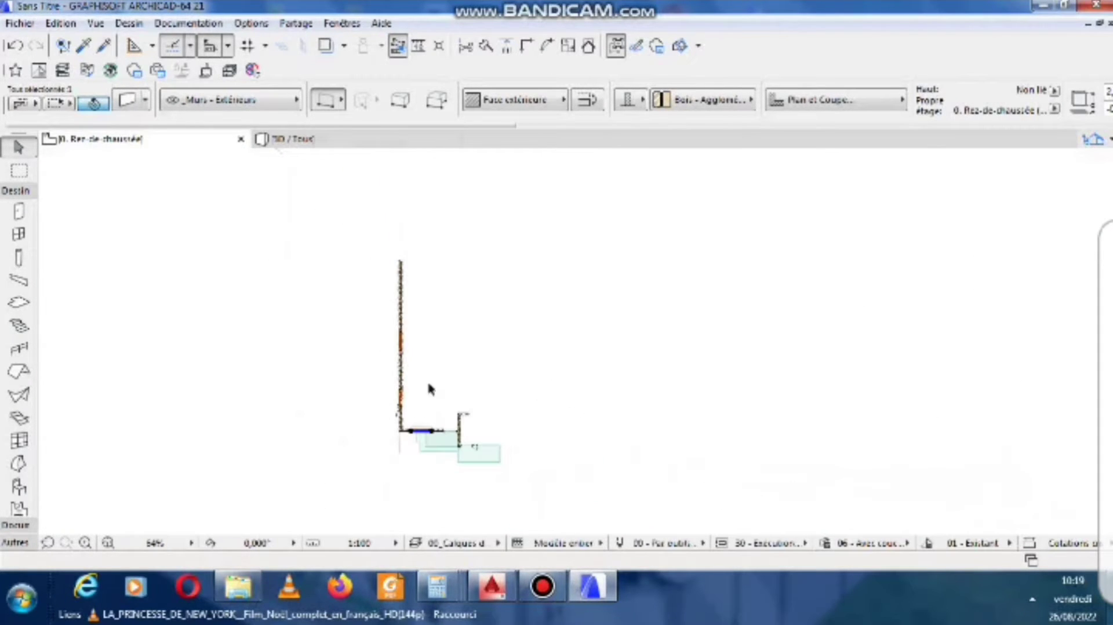
pyautogui.click(516, 248)
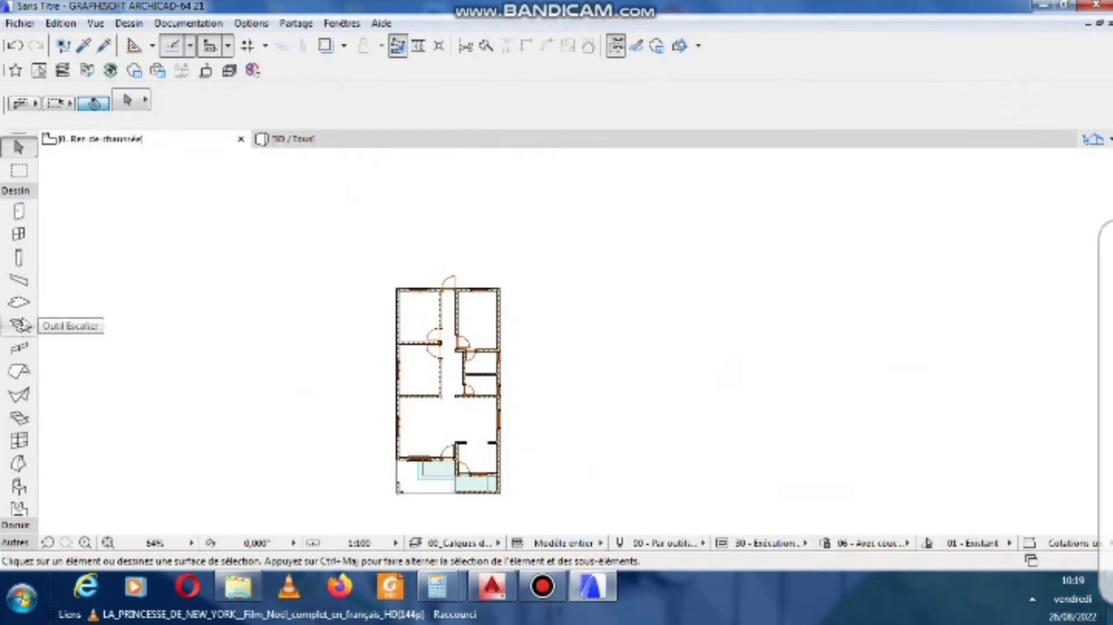
pyautogui.click(19, 302)
pyautogui.scroll(5, 429, 284)
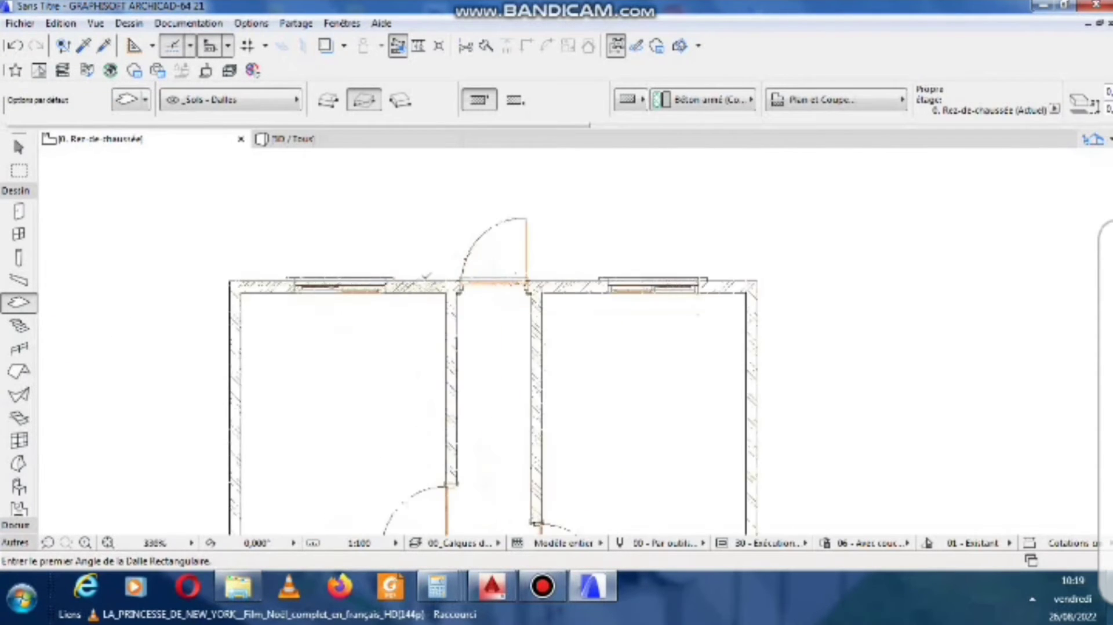
pyautogui.scroll(2, 426, 277)
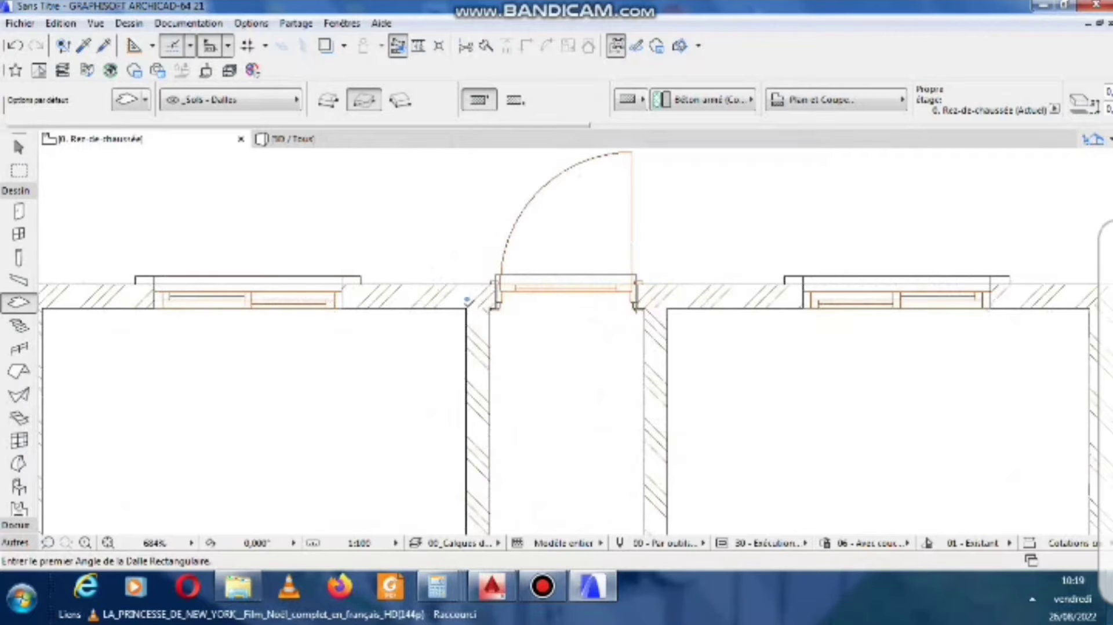
pyautogui.click(328, 99)
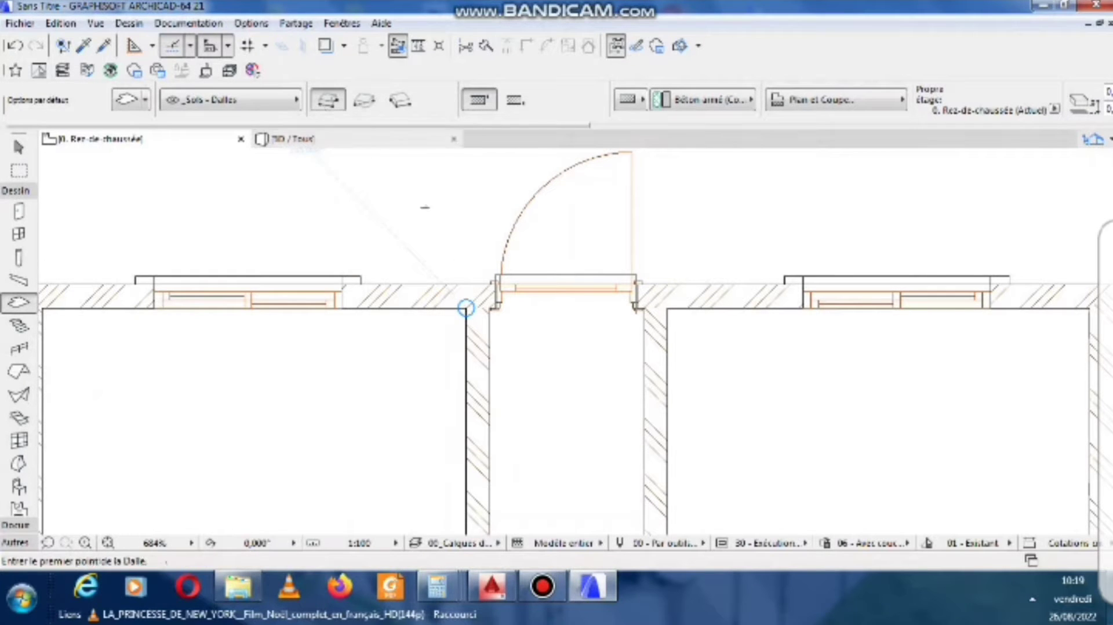
# Draw a rectangular slab about 1 m deep outside the back door, spanning the outer edges of the two corridor walls.
pyautogui.scroll(2, 468, 281)
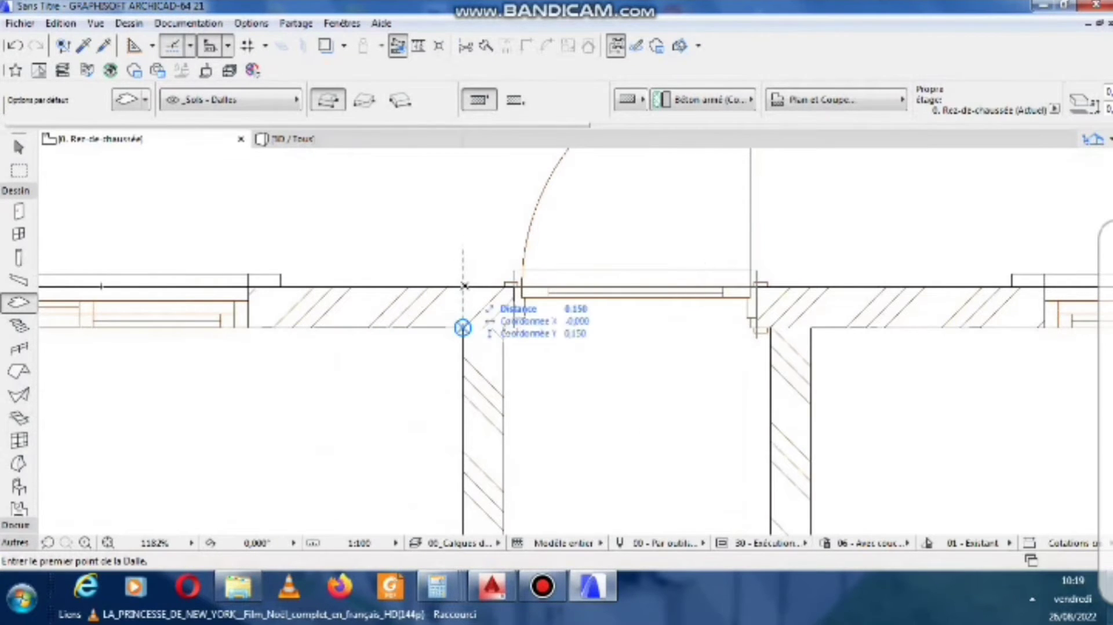
pyautogui.click(463, 286)
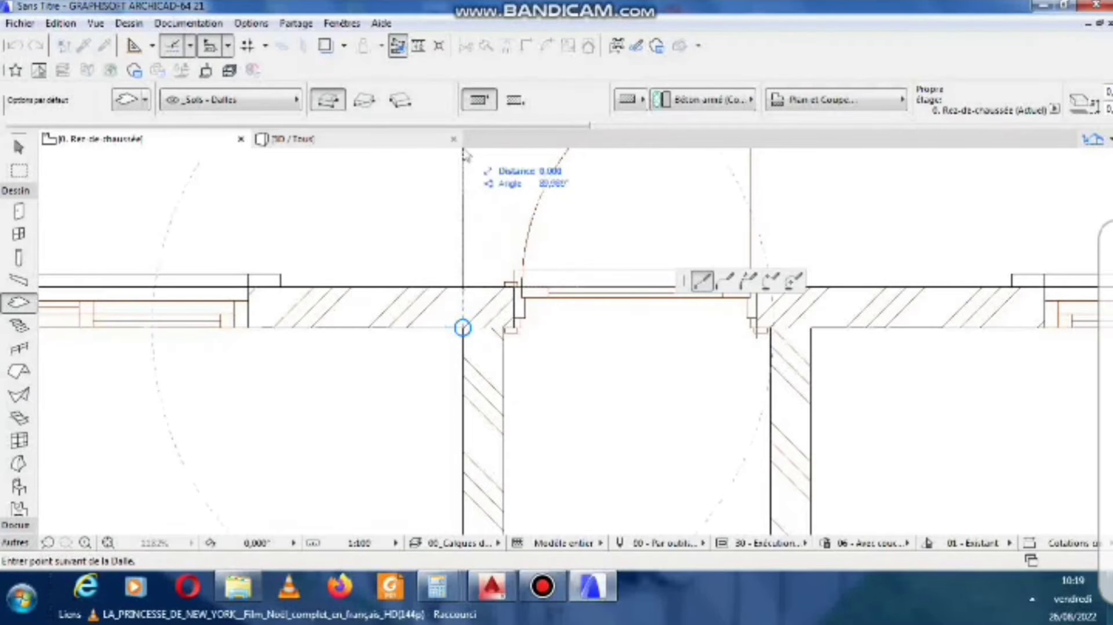
pyautogui.scroll(-4, 450, 255)
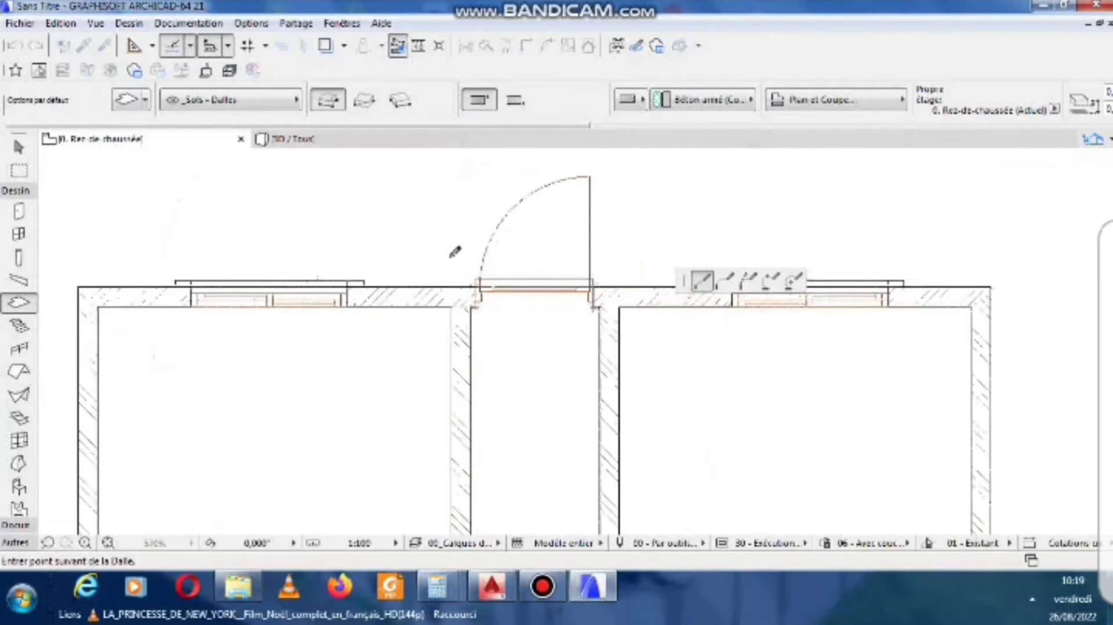
pyautogui.click(599, 177)
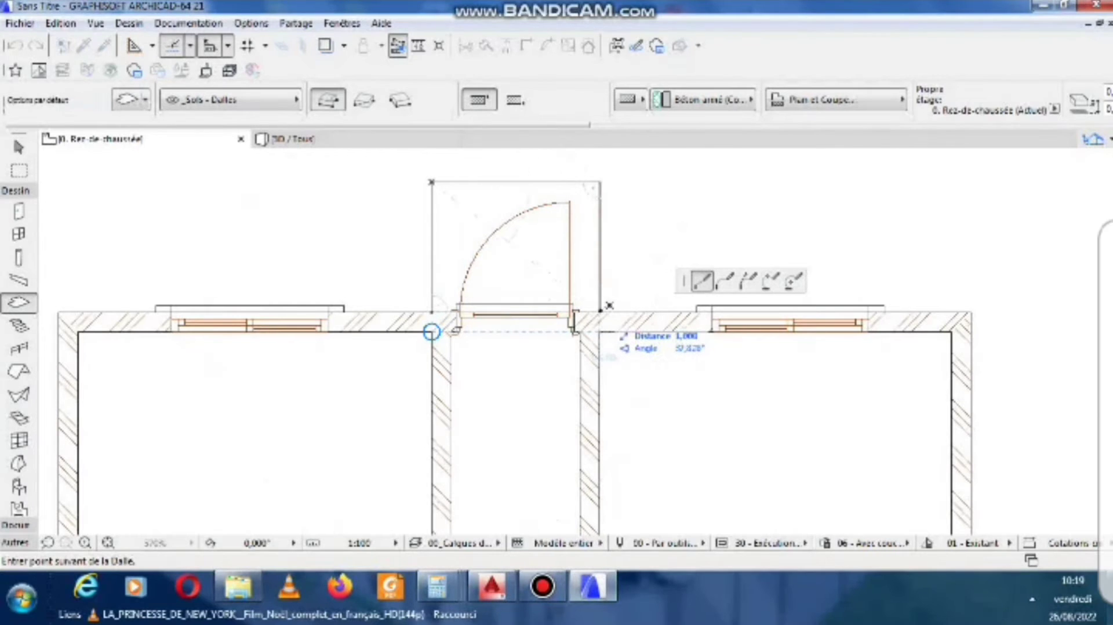
pyautogui.click(603, 308)
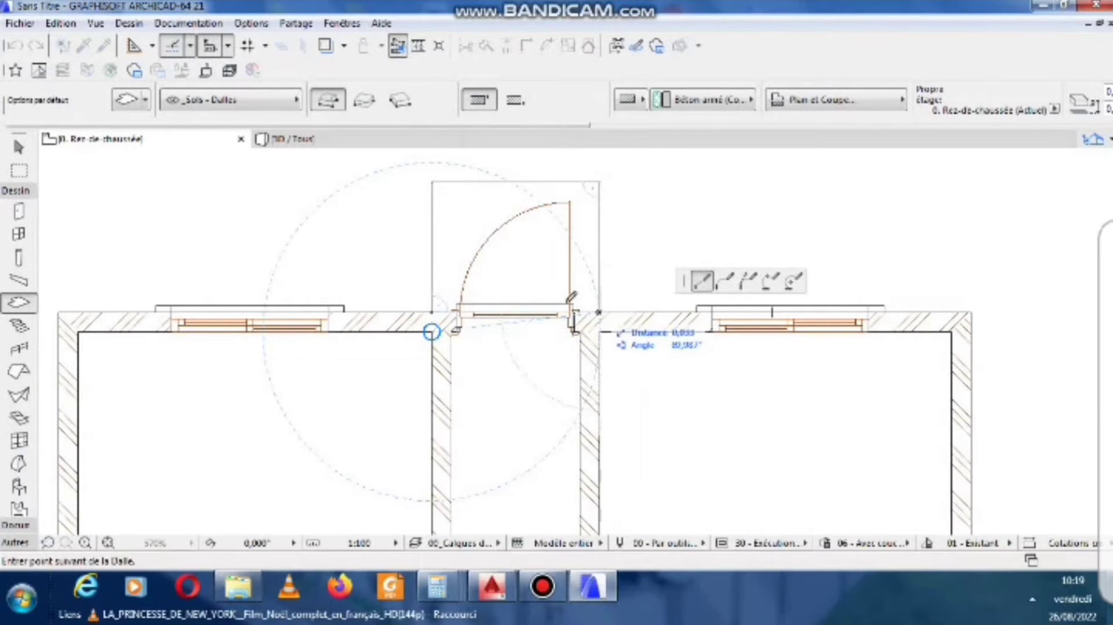
pyautogui.click(433, 311)
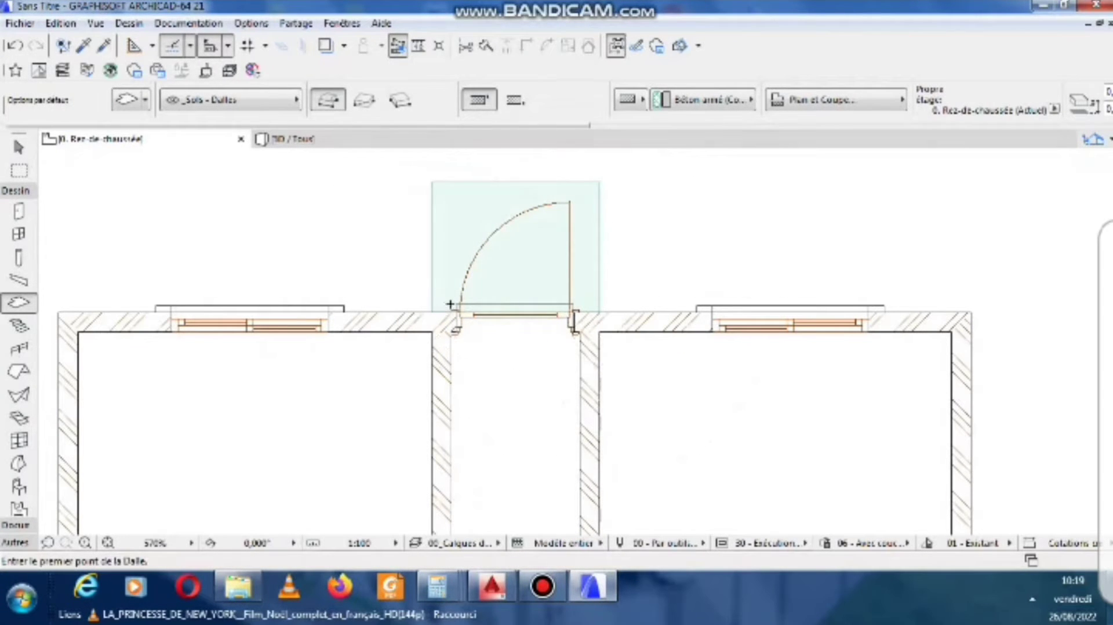
# Start a second back-door slab from the corner where the first slab meets the exterior wall.
pyautogui.scroll(3, 436, 311)
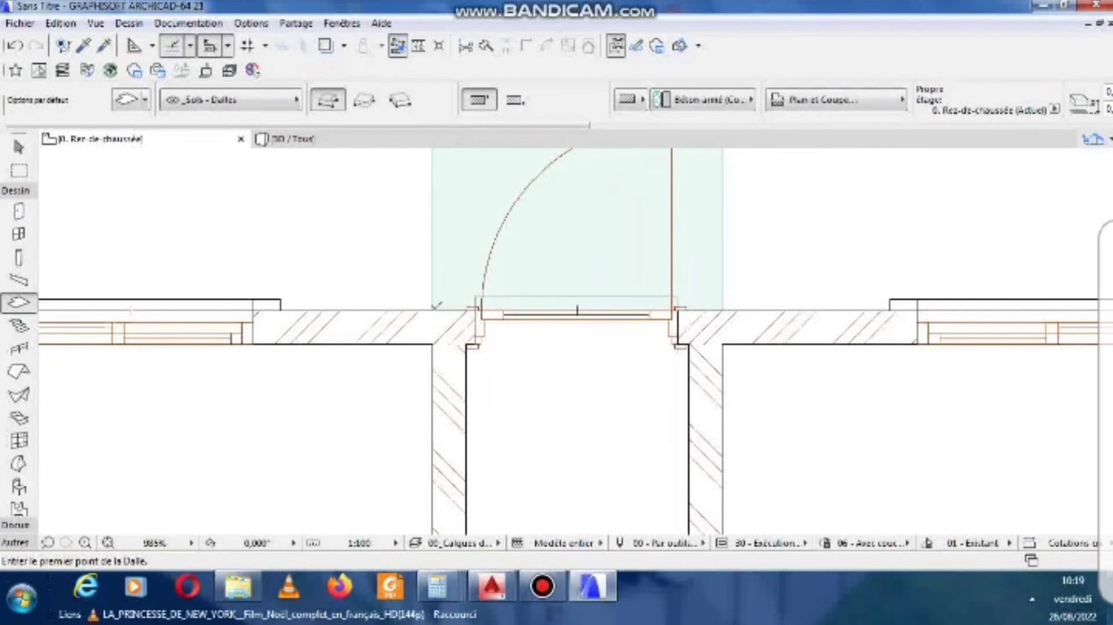
pyautogui.click(432, 309)
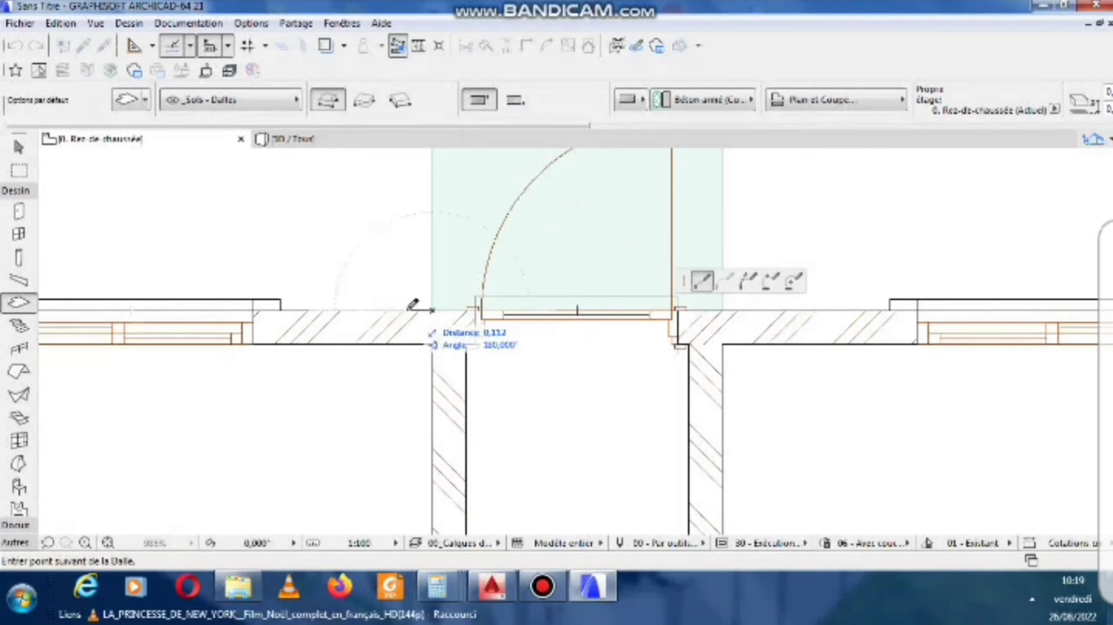
pyautogui.write('0')
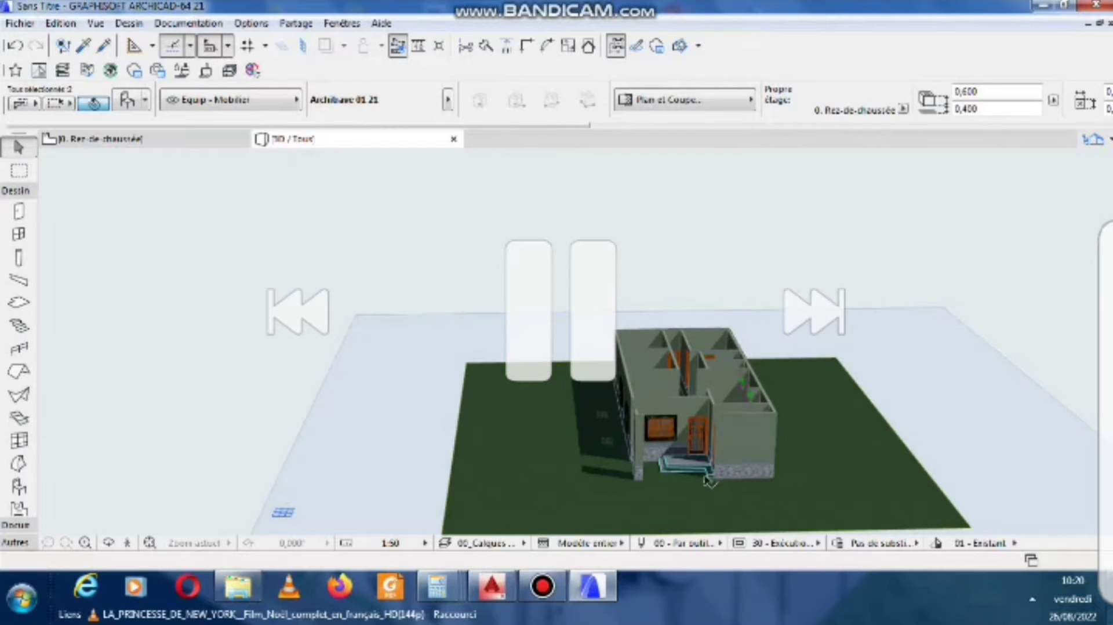
# Set the elevation of the architraves around the two side-wall windows to 0.200 in 3D, and clear the selection.
pyautogui.scroll(10, 707, 480)
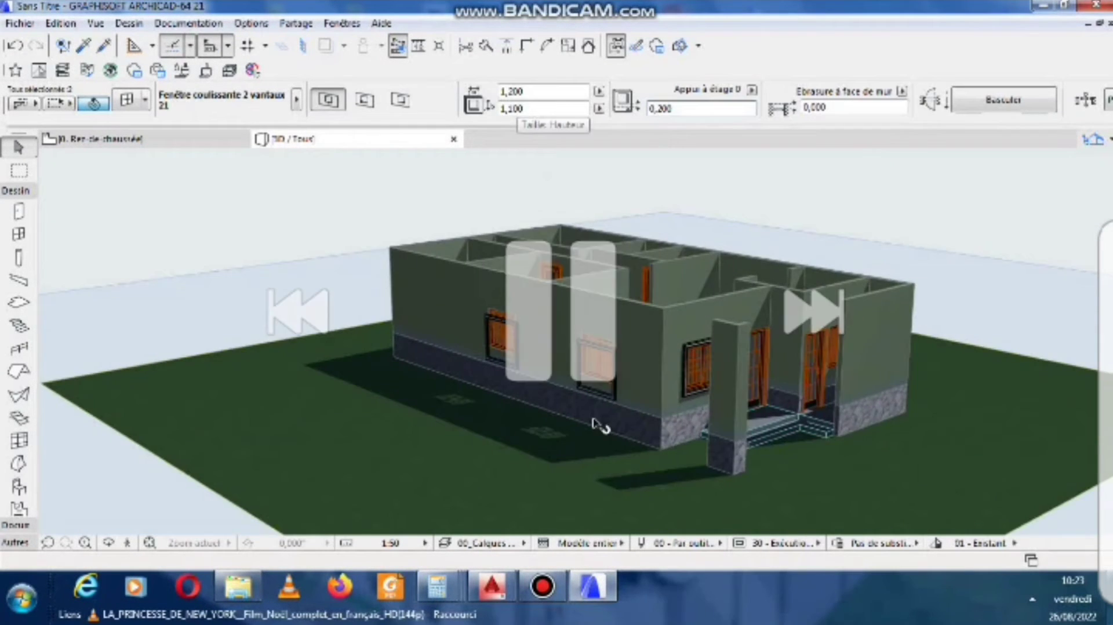
pyautogui.keyDown('shift'); pyautogui.moveTo(596, 423); pyautogui.dragTo(634, 397, button='middle'); pyautogui.keyUp('shift')
pyautogui.keyDown('shift'); pyautogui.click(625, 394); pyautogui.keyUp('shift')
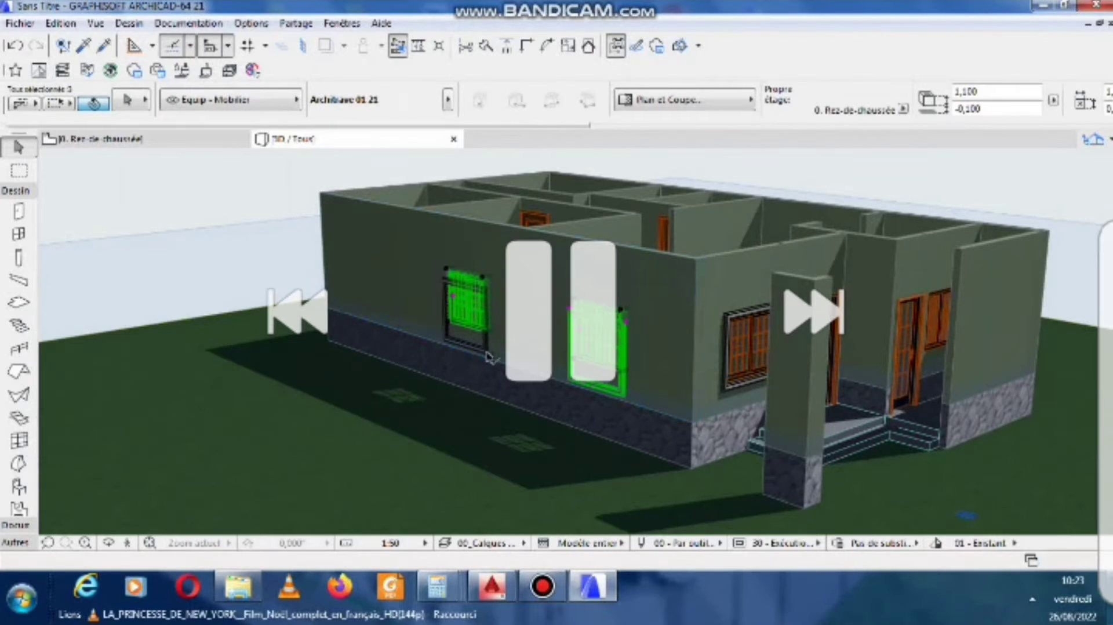
pyautogui.click(985, 108)
pyautogui.write('0')
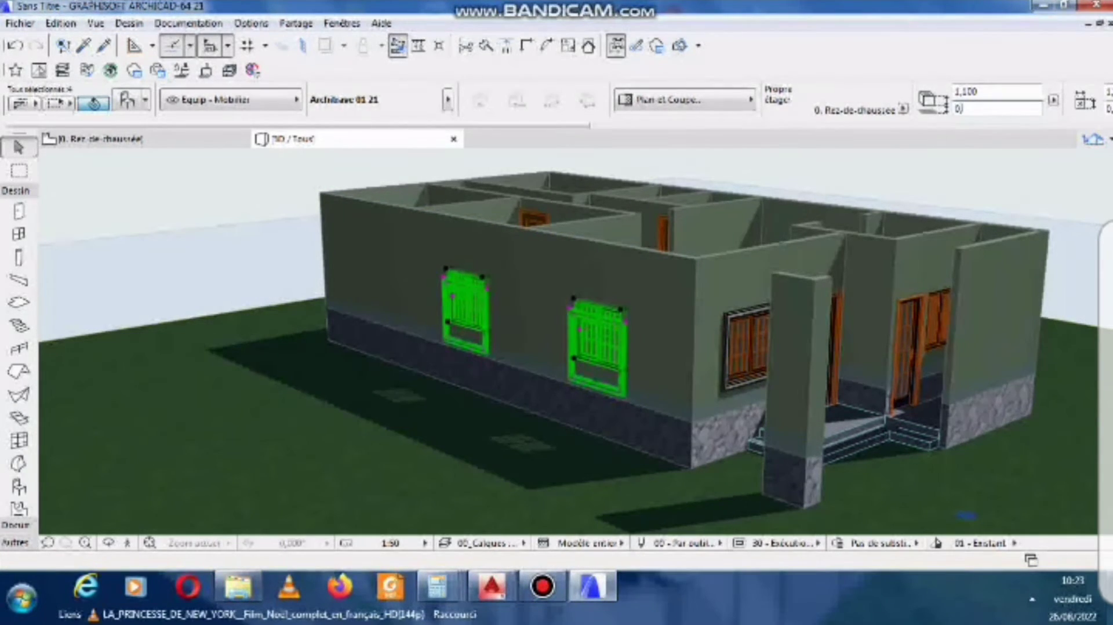
pyautogui.press('Return')
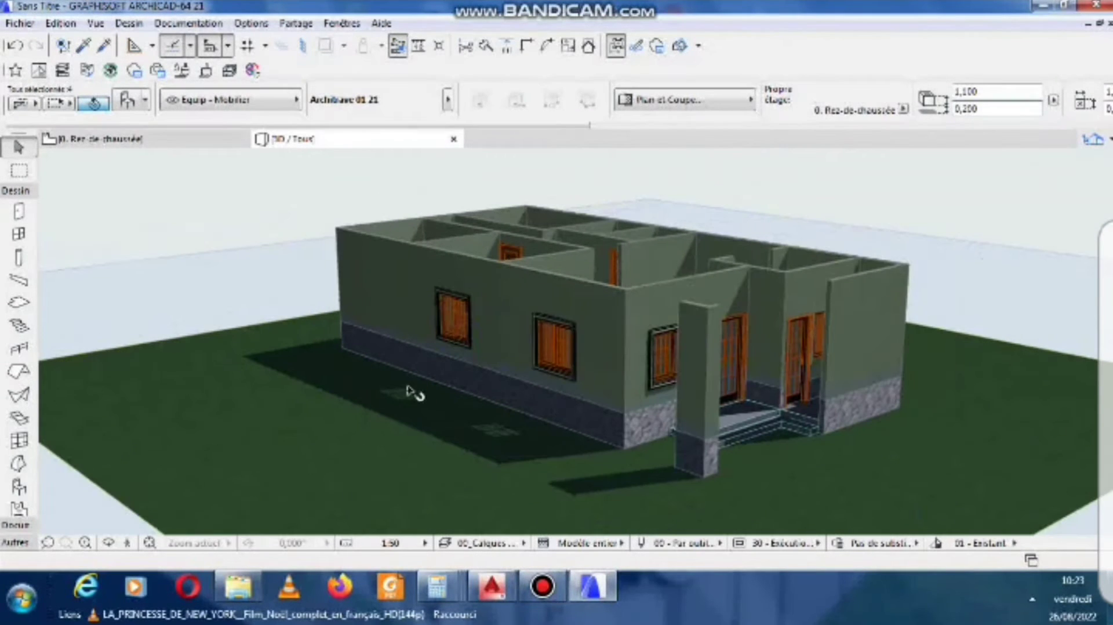
pyautogui.scroll(-2, 415, 390)
pyautogui.click(415, 398)
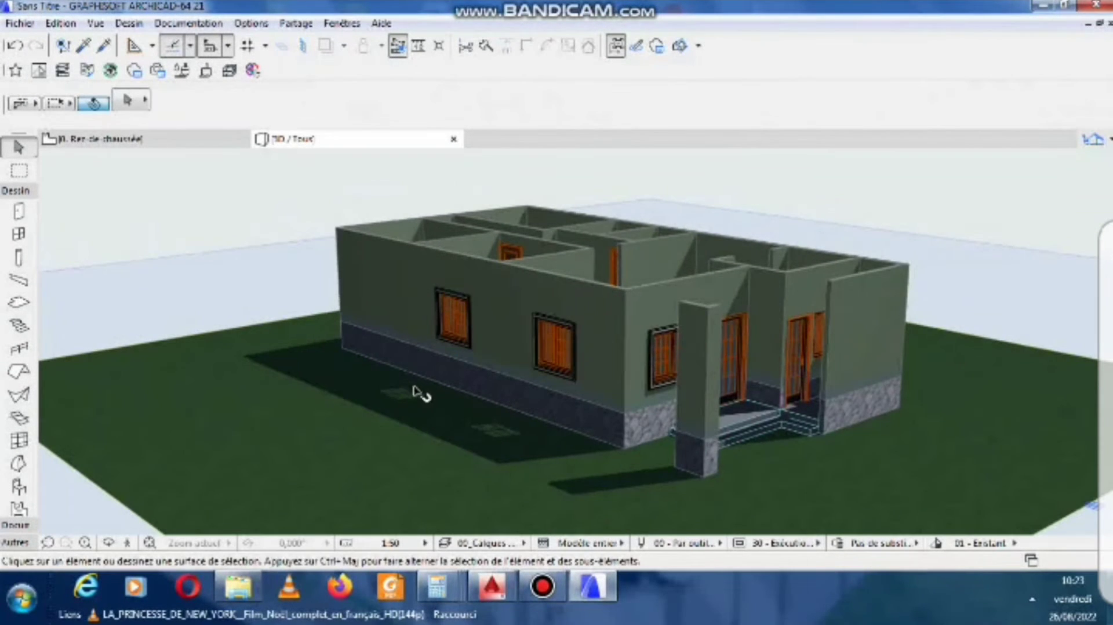
# Examine the front facade in 3D, focusing on the window beside the entrance door and the stepped slabs.
pyautogui.scroll(-2, 419, 391)
pyautogui.keyDown('shift'); pyautogui.moveTo(562, 395); pyautogui.dragTo(415, 187, button='middle'); pyautogui.keyUp('shift')
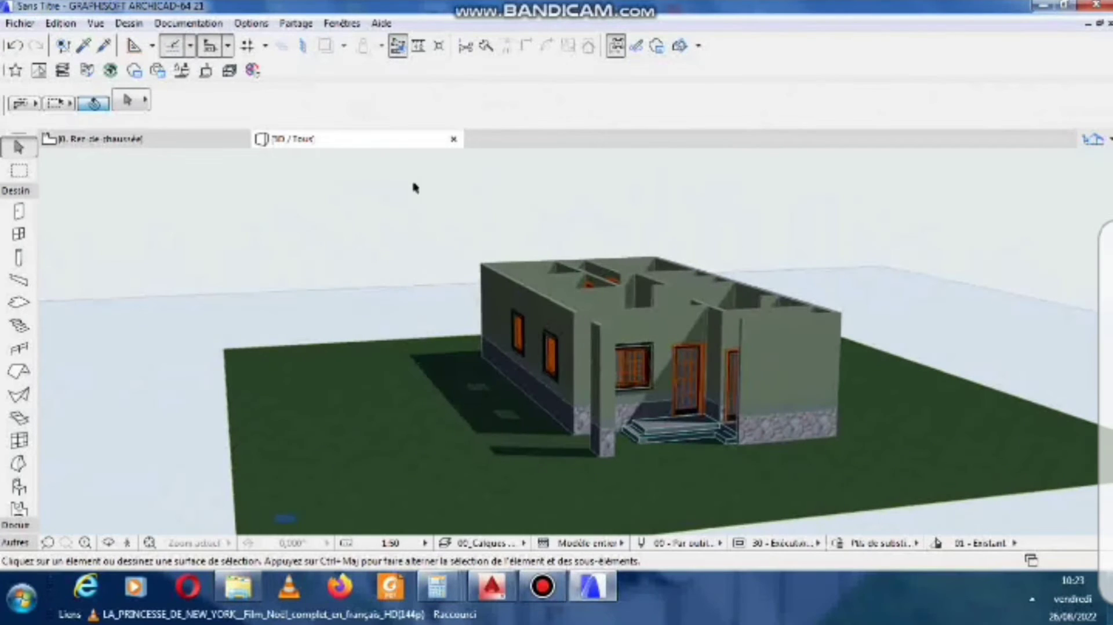
pyautogui.keyDown('shift'); pyautogui.moveTo(675, 383); pyautogui.dragTo(582, 408, button='middle'); pyautogui.keyUp('shift')
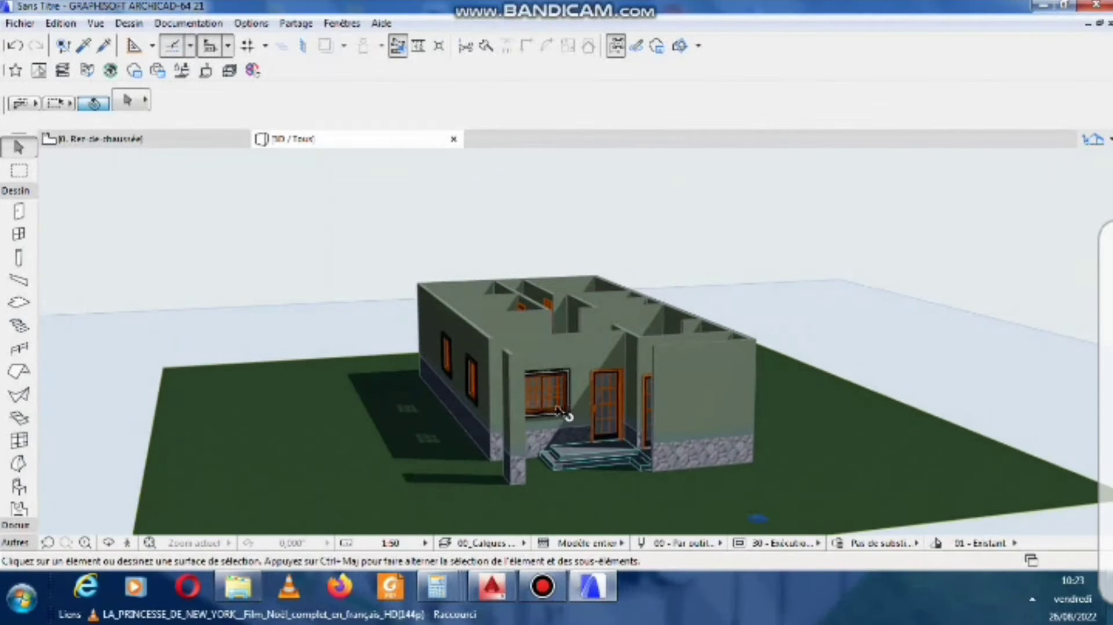
pyautogui.moveTo(558, 415)
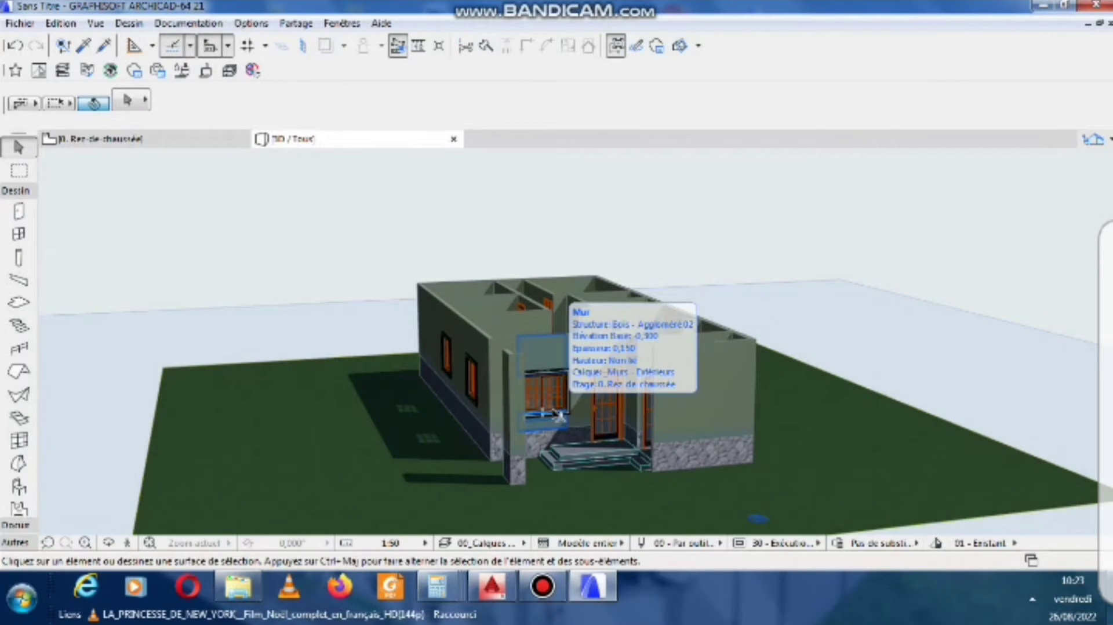
pyautogui.scroll(5, 553, 413)
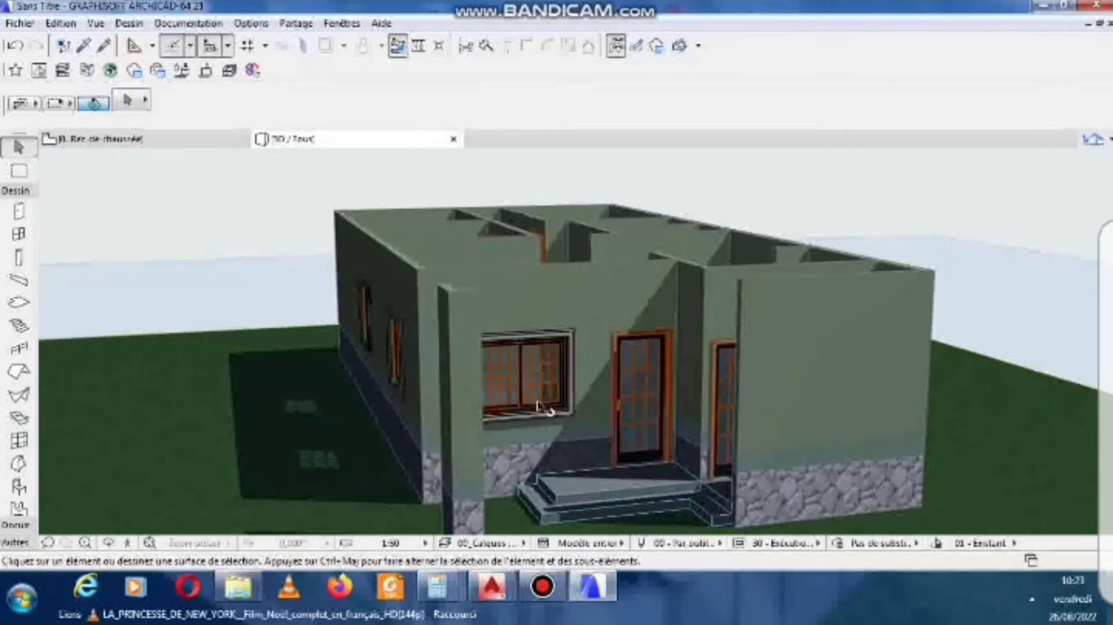
# Return to the ground-floor plan at the front entrance and clear the slab selection.
pyautogui.click(116, 139)
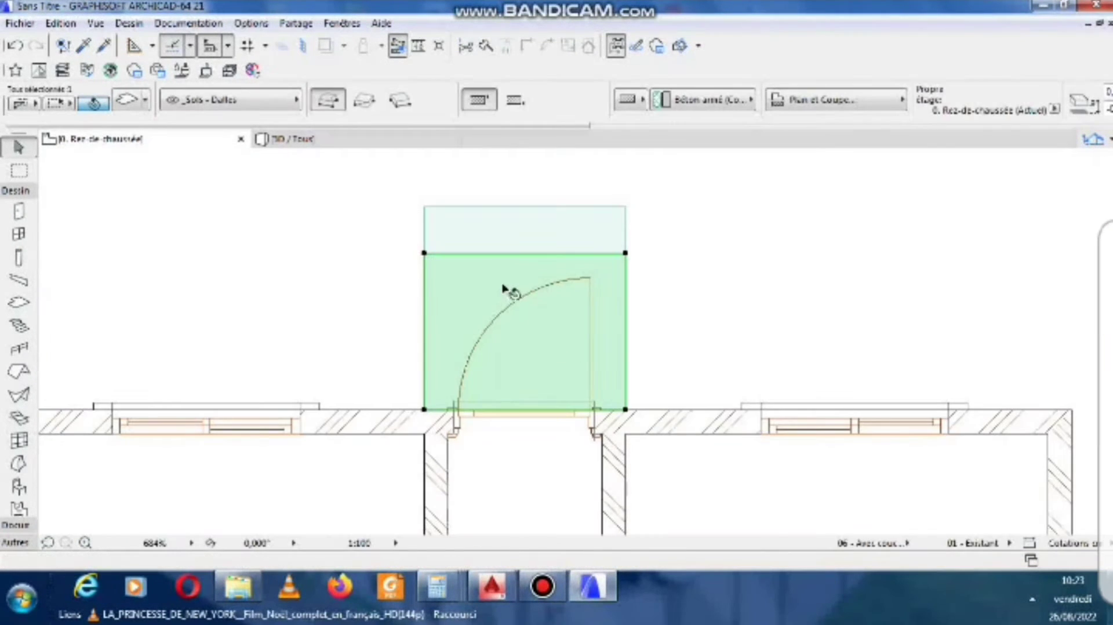
pyautogui.scroll(-10, 503, 288)
pyautogui.moveTo(521, 472); pyautogui.dragTo(522, 417, button='middle')
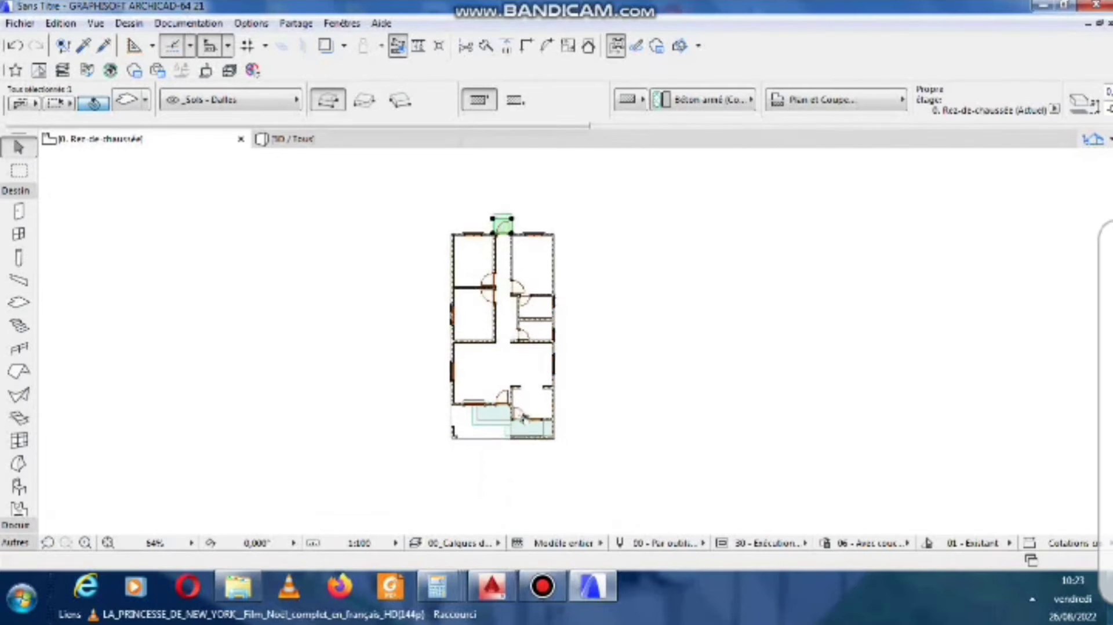
pyautogui.scroll(7, 510, 417)
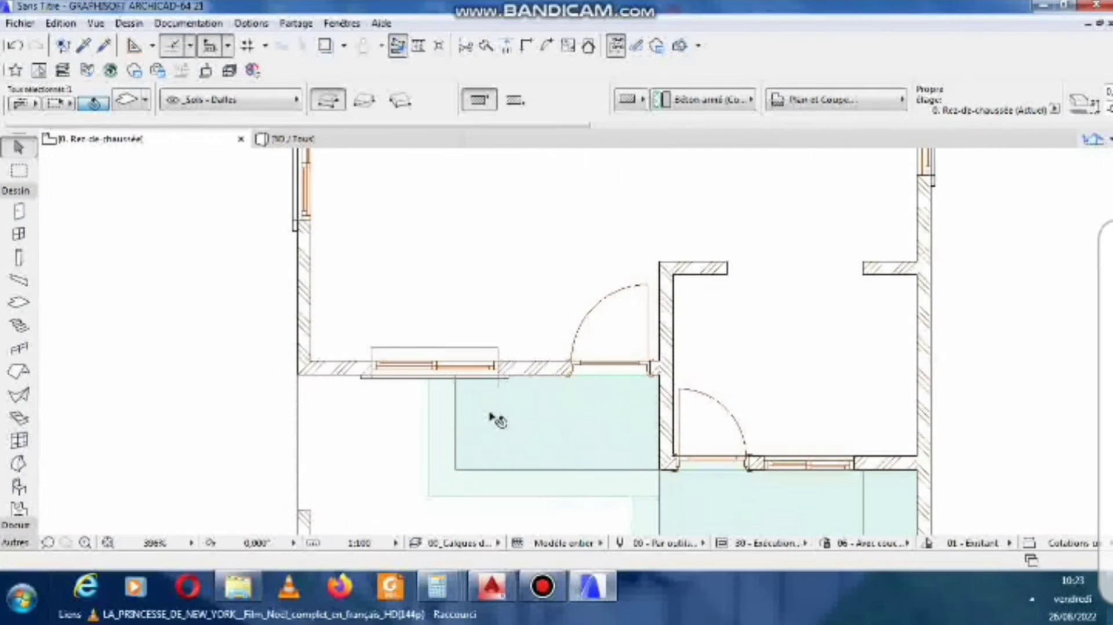
pyautogui.click(495, 284)
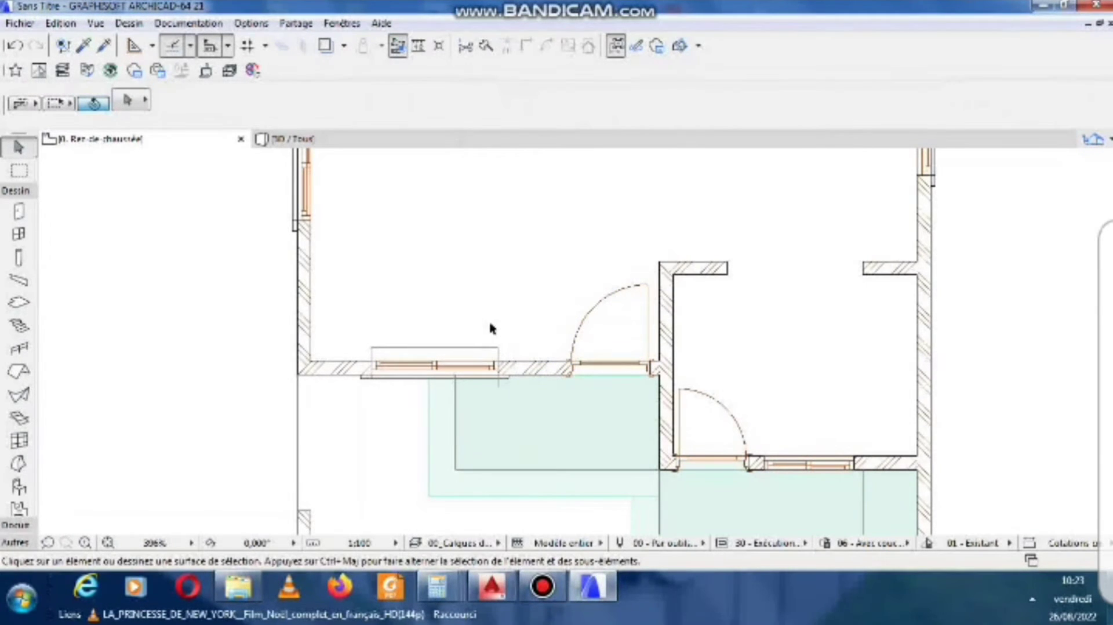
pyautogui.press('w')
pyautogui.scroll(4, 380, 369)
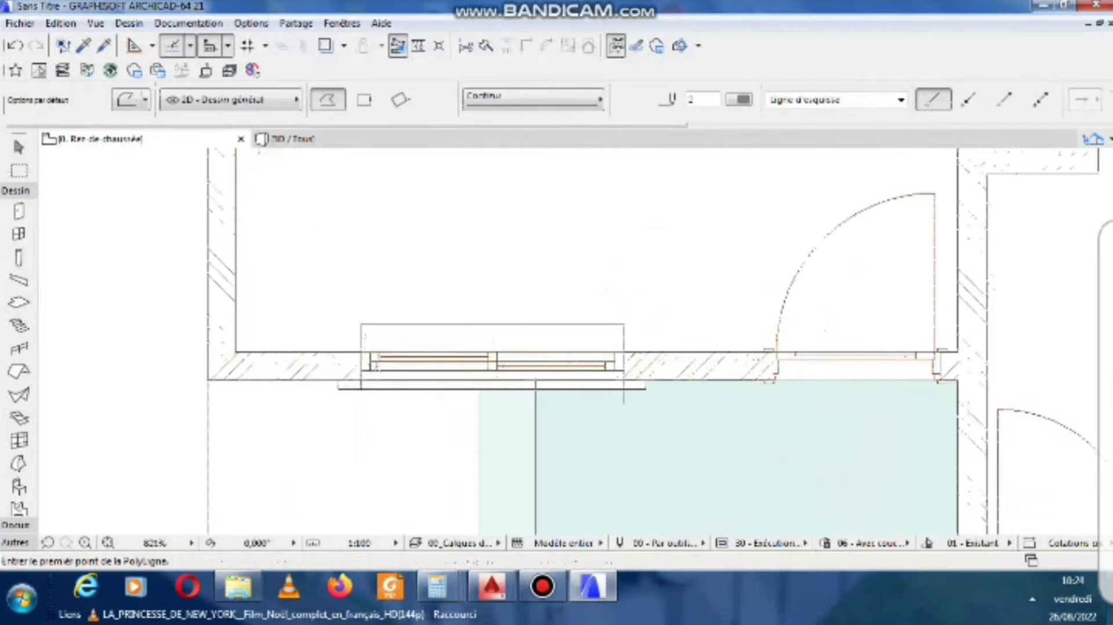
pyautogui.press('Escape')
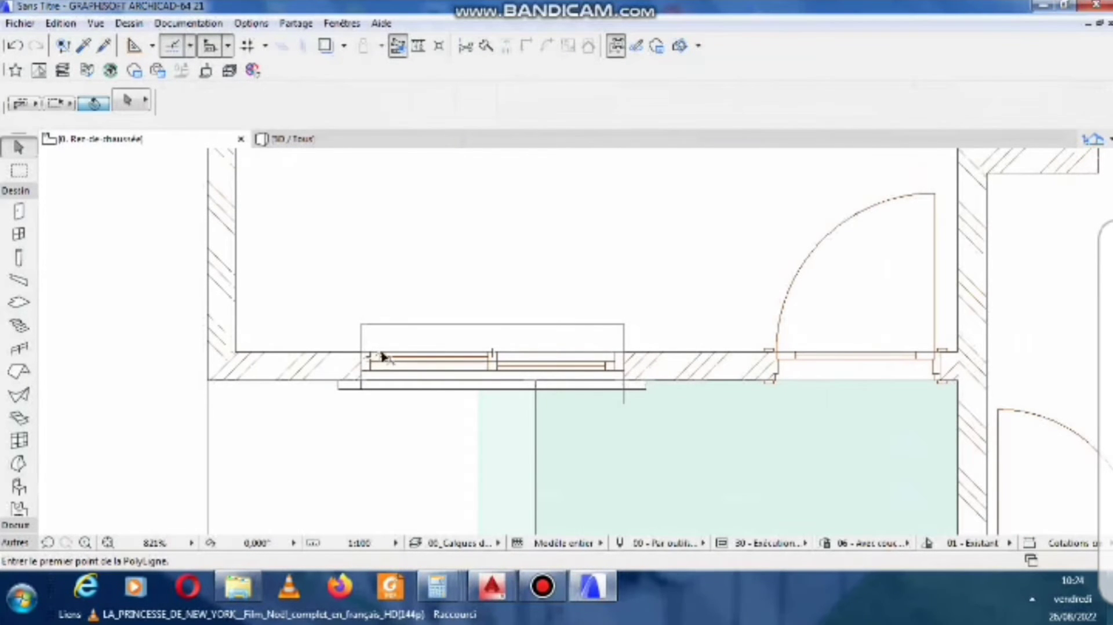
# Select the exterior wall segments on either side of the front window in the plan.
pyautogui.click(640, 375)
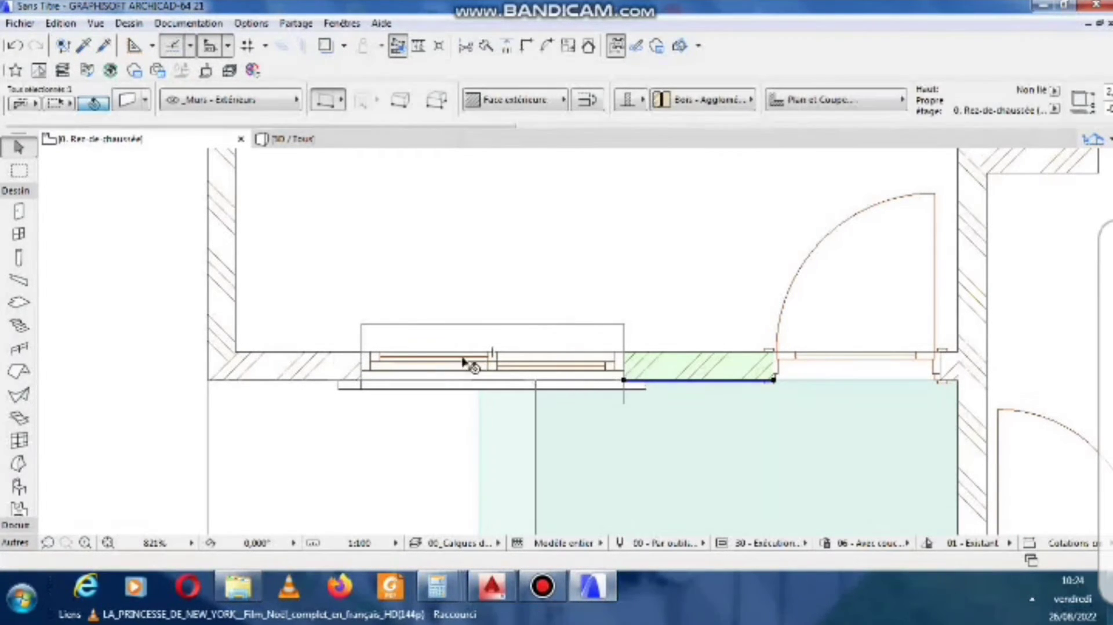
pyautogui.click(321, 368)
pyautogui.scroll(8, 355, 373)
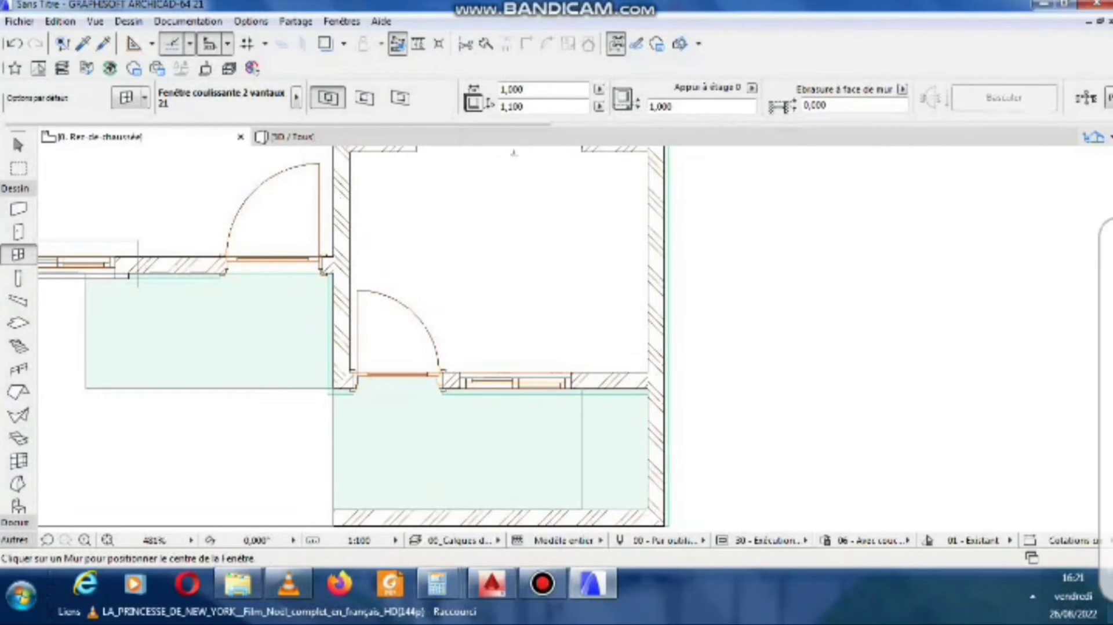
# Set the two-leaf sliding window's width to 0.6 and place it in the outermost front wall, facing the small entrance door.
pyautogui.scroll(-3, 498, 266)
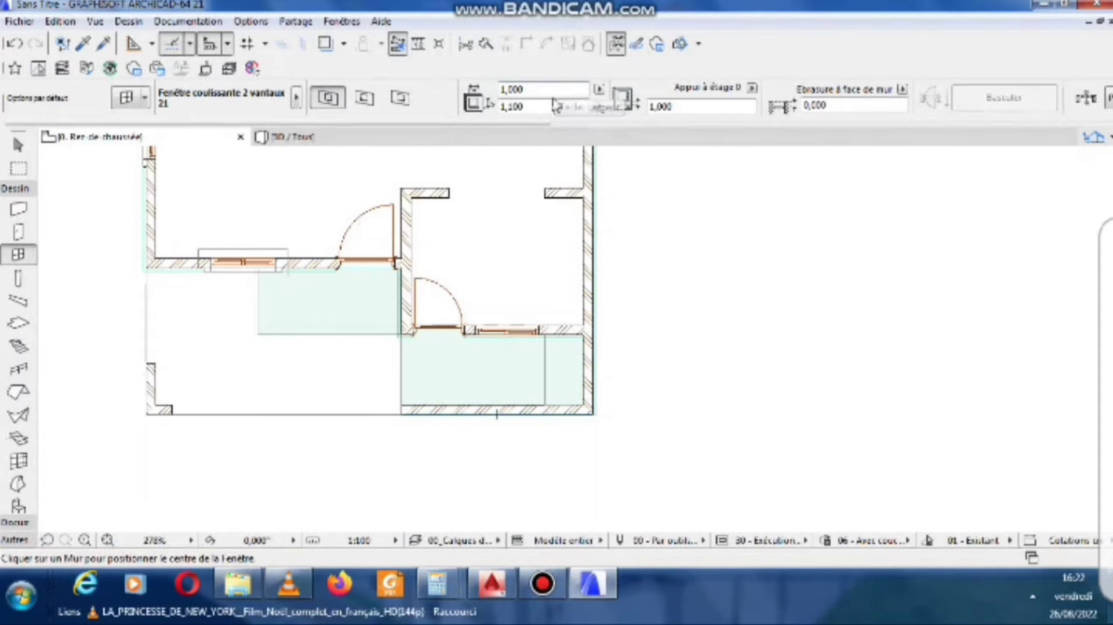
pyautogui.doubleClick(524, 89)
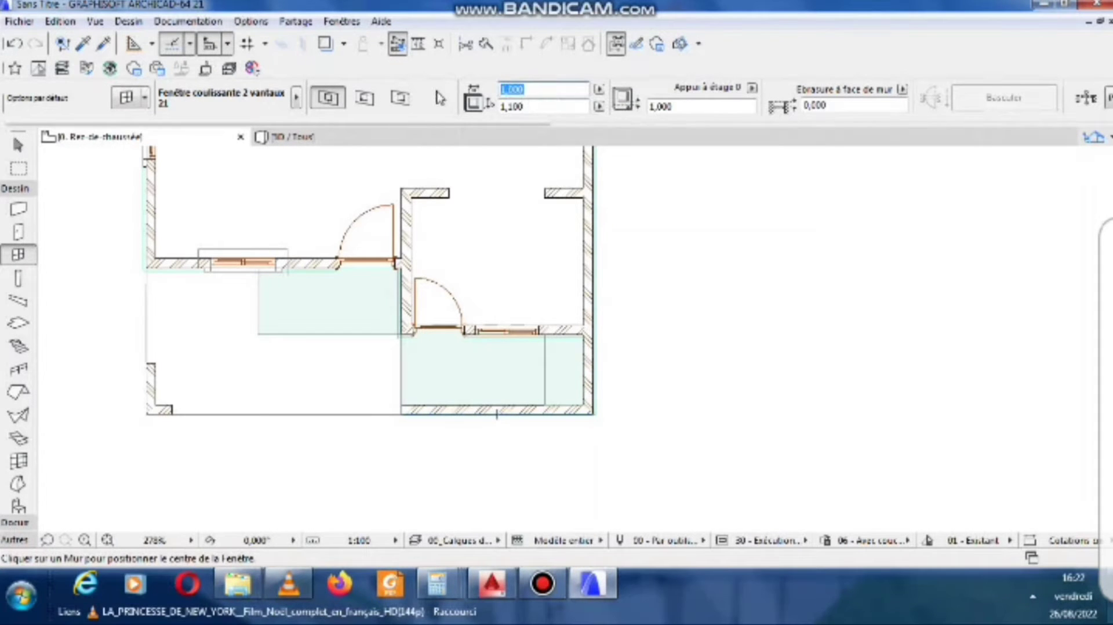
pyautogui.write('0,6')
pyautogui.press('Return')
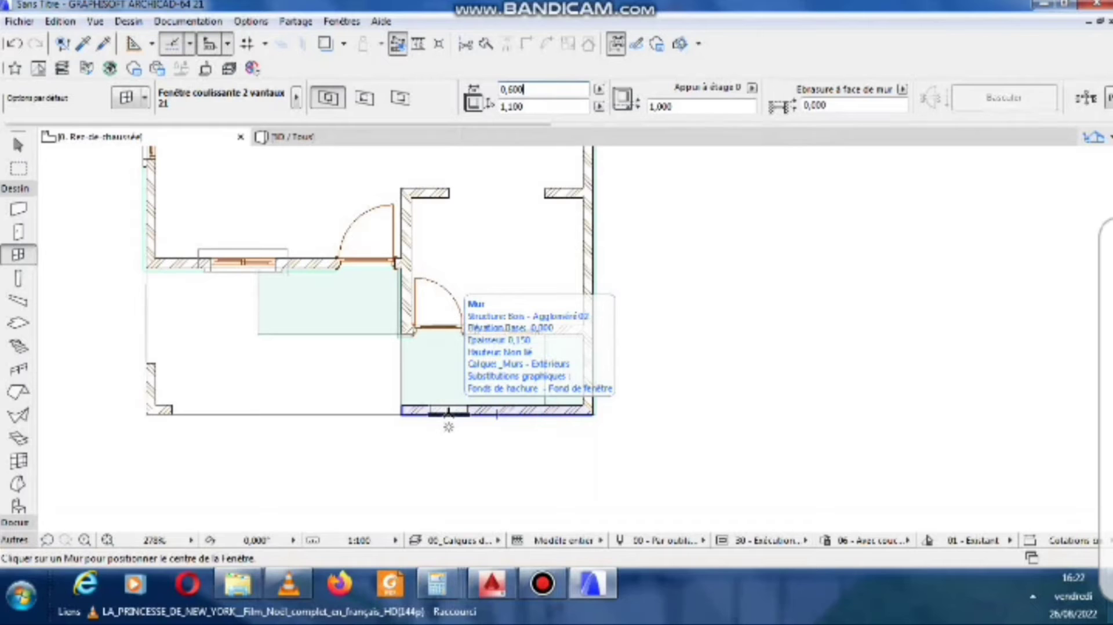
pyautogui.click(448, 414)
pyautogui.click(454, 378)
# Show the house in 3D, clear the wall selection and leave the Window tool.
pyautogui.click(369, 142)
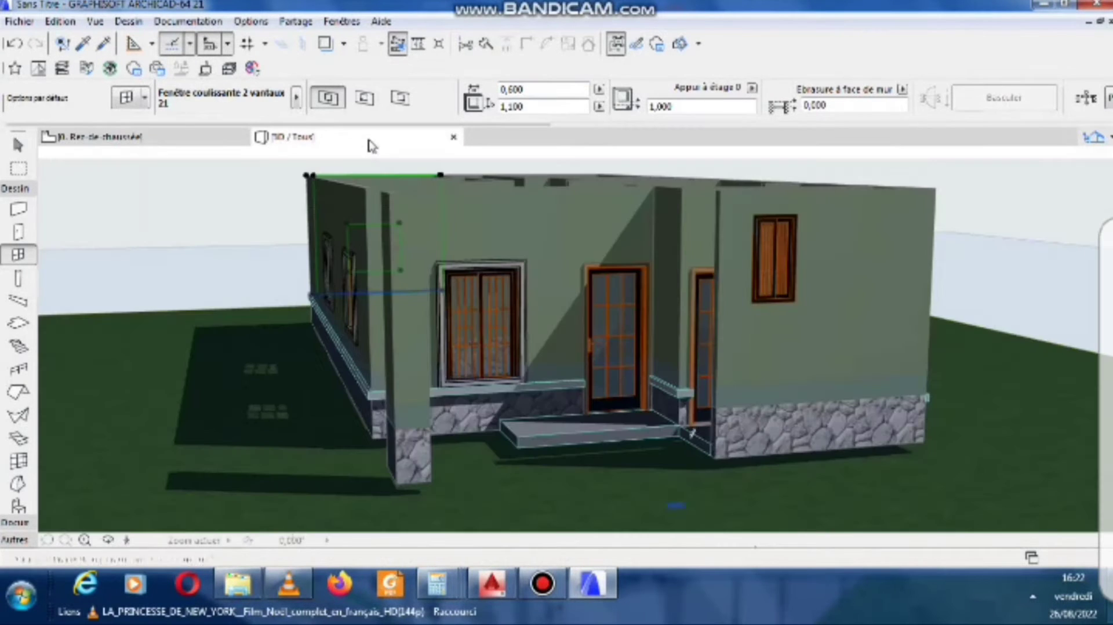
pyautogui.click(568, 330)
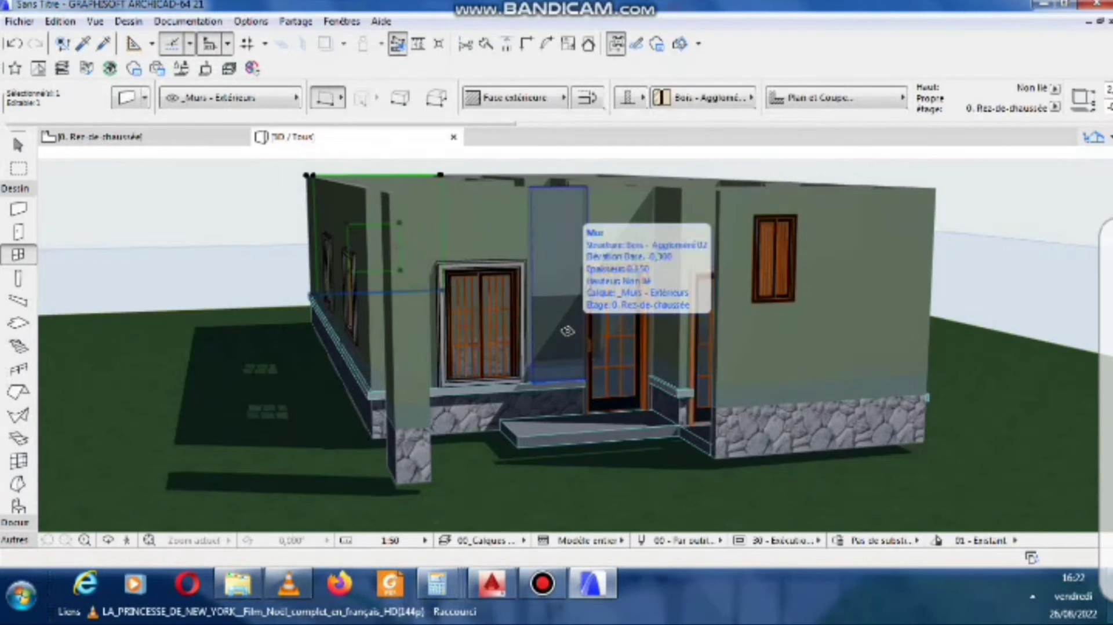
pyautogui.press('Escape')
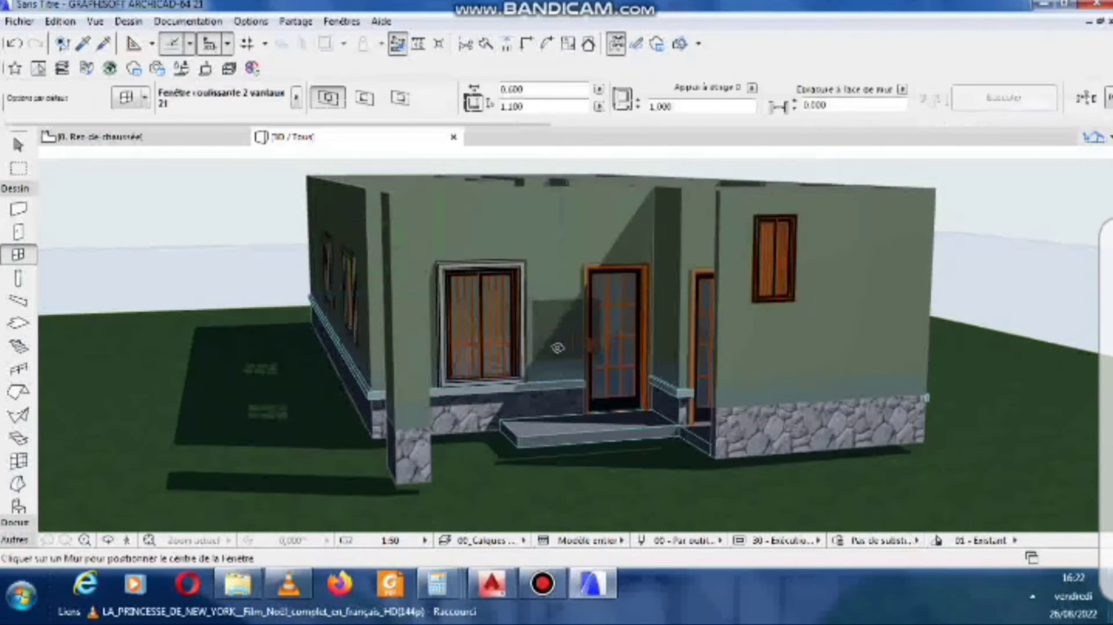
pyautogui.press('Escape')
# Compare the size and sill settings of the new front window with those of the framed window beside the entrance.
pyautogui.click(780, 277)
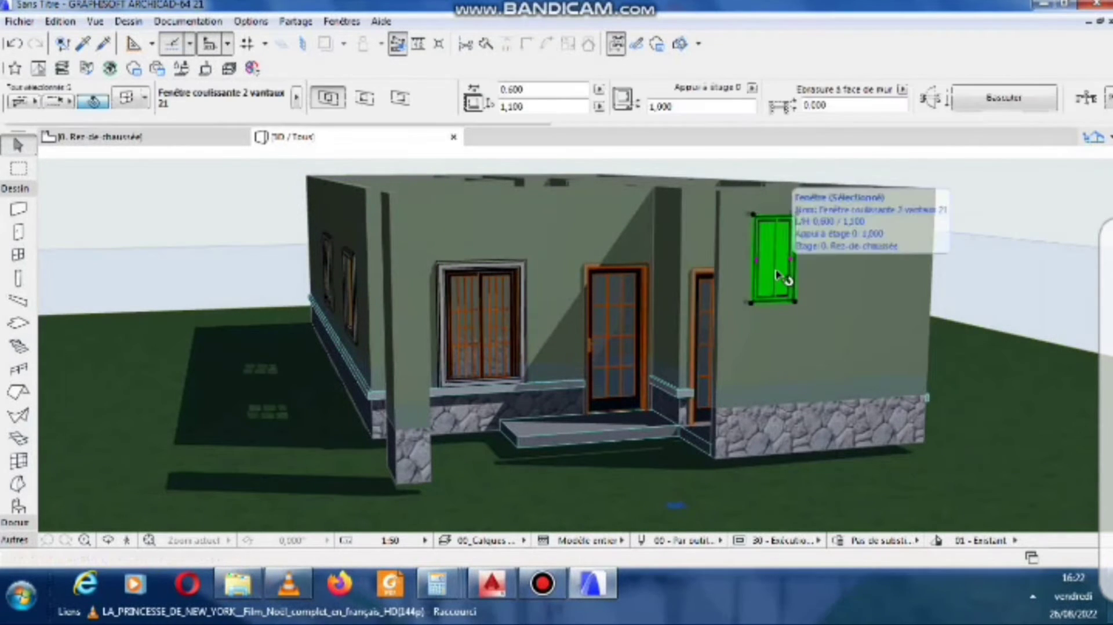
pyautogui.click(490, 328)
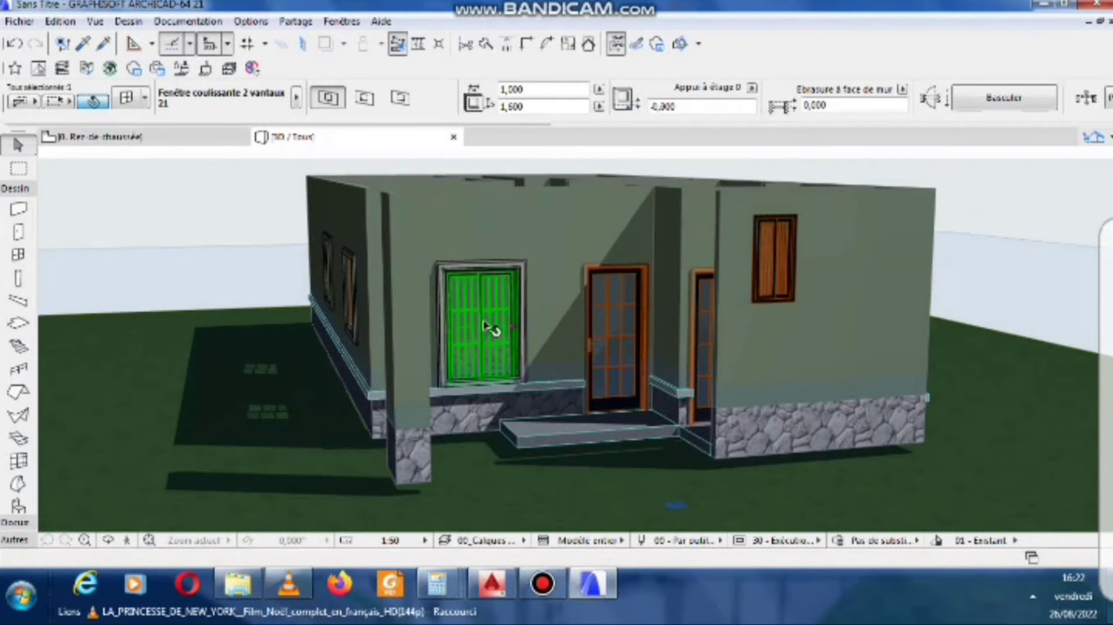
pyautogui.click(128, 100)
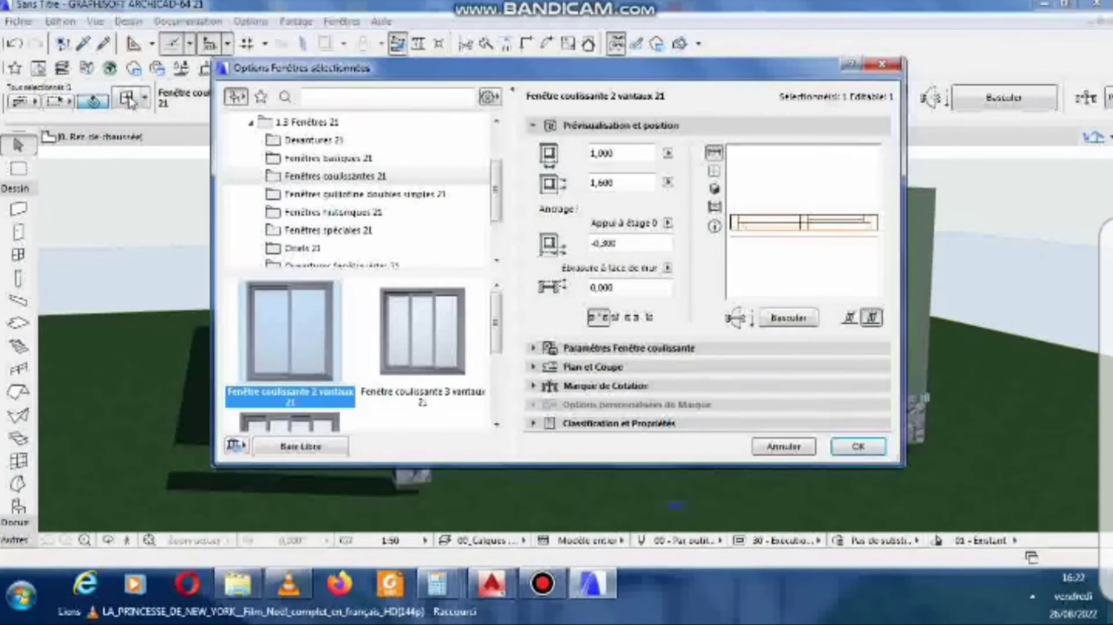
pyautogui.click(891, 67)
# Set the sill height of the new two-leaf sliding window in the outermost front wall to -0.300.
pyautogui.click(777, 263)
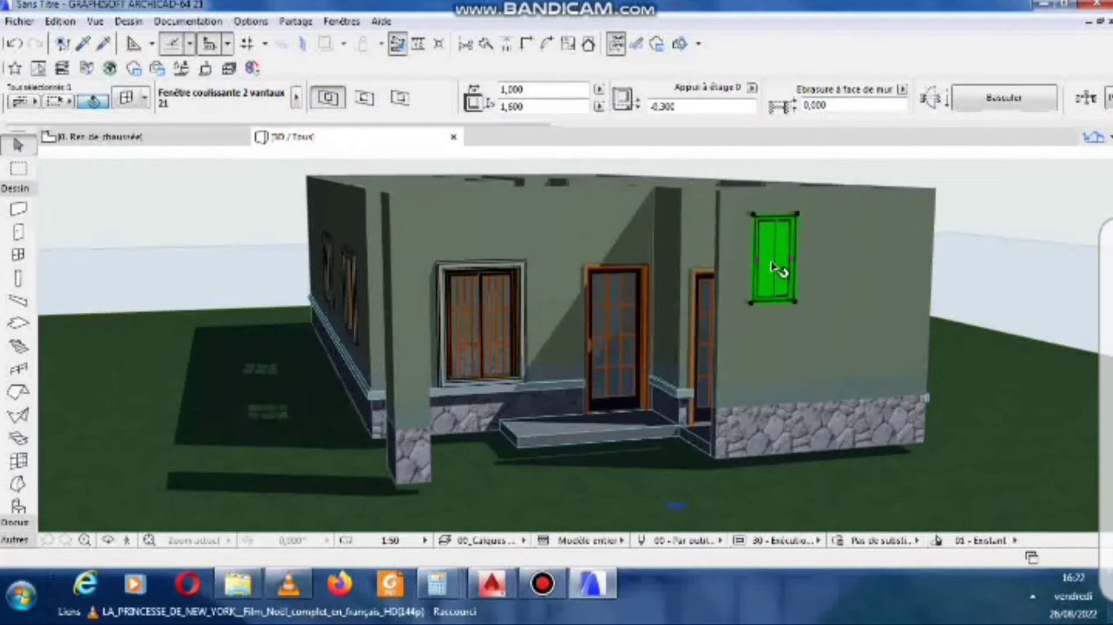
pyautogui.click(677, 105)
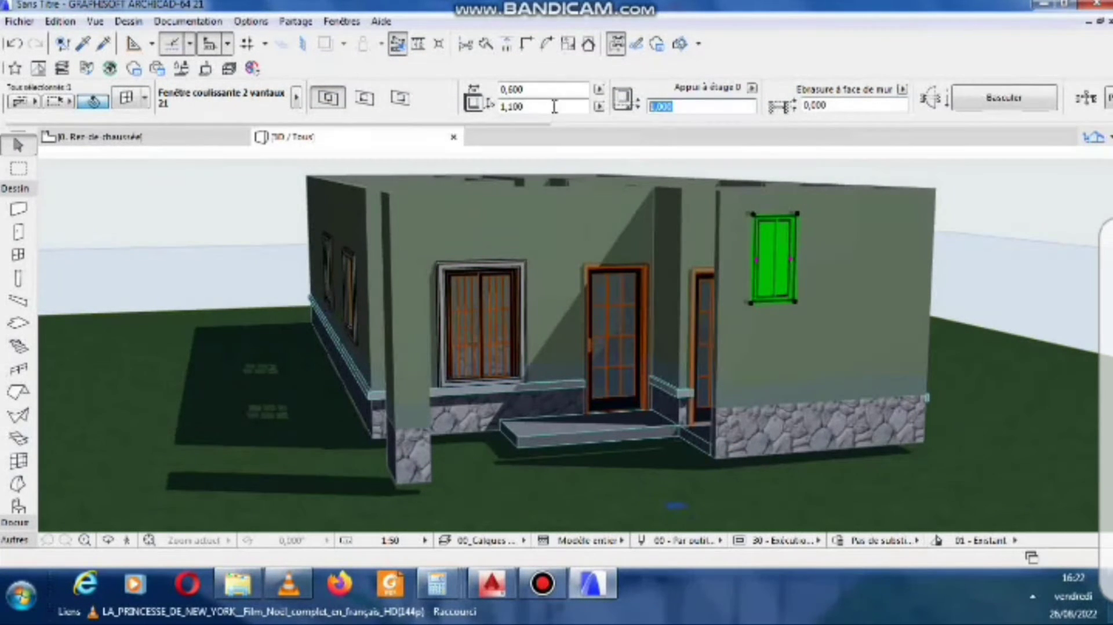
pyautogui.press('BackSpace')
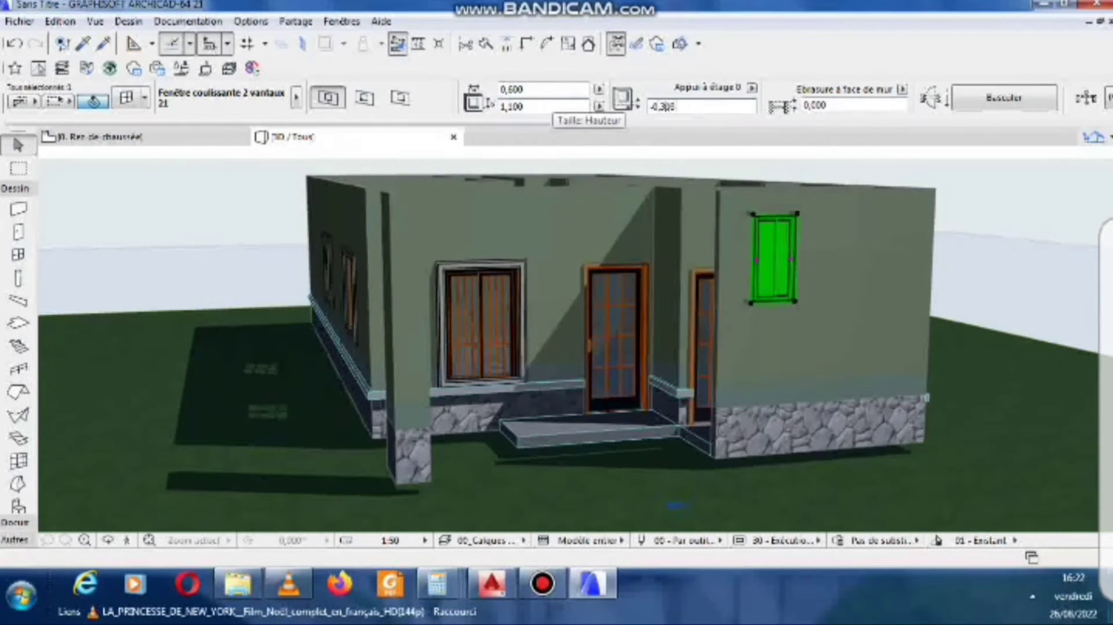
pyautogui.write('-0,300')
pyautogui.press('Return')
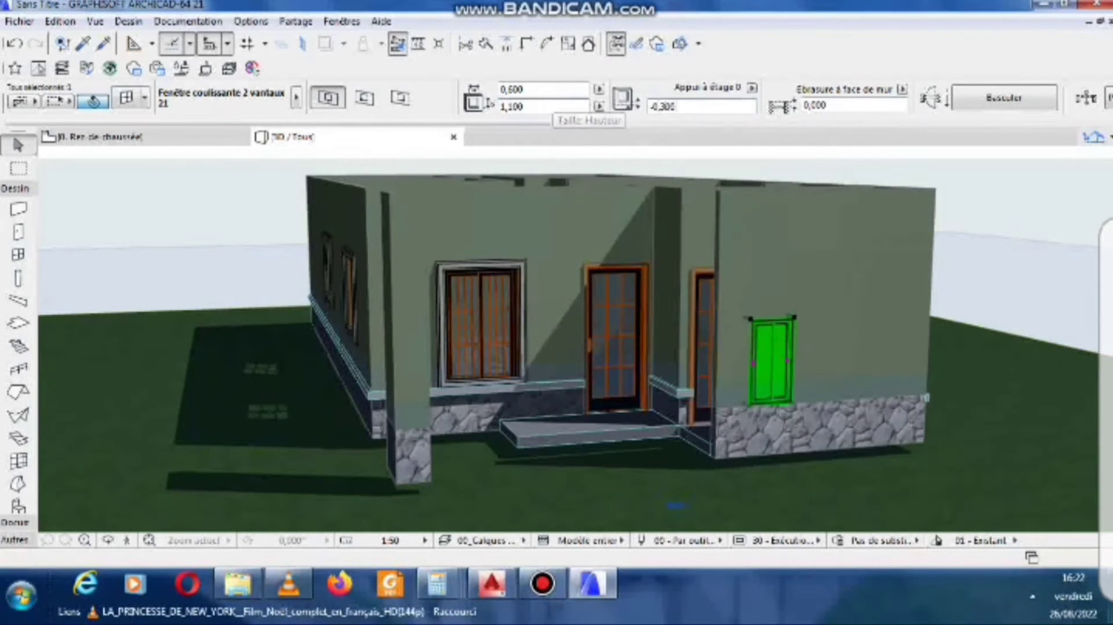
# Set the new front window's height to 1.600.
pyautogui.click(516, 106)
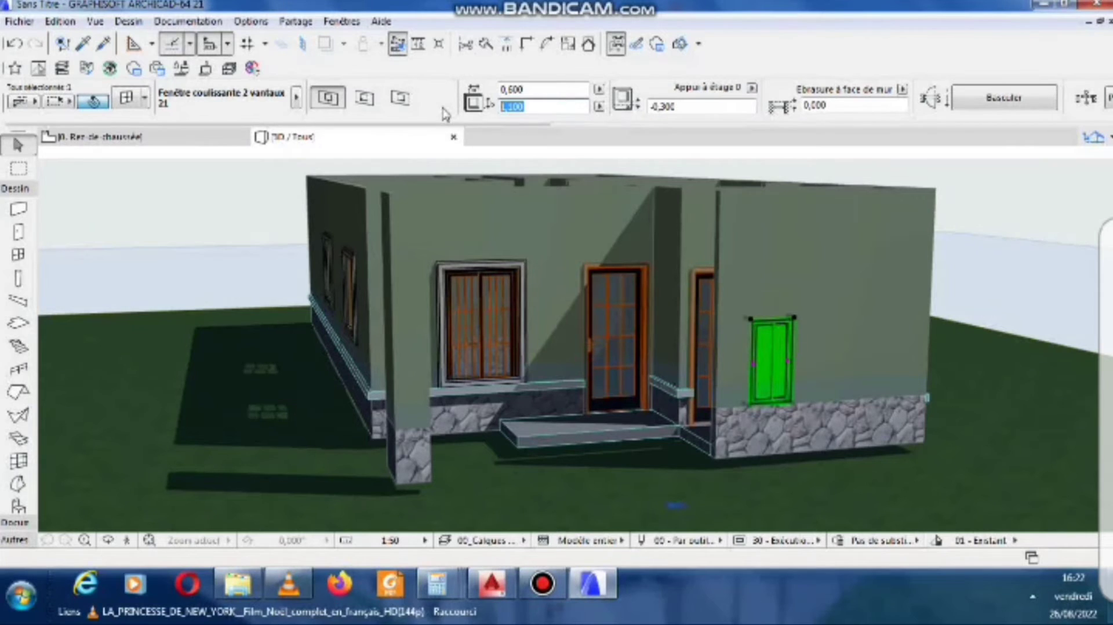
pyautogui.write('1')
pyautogui.write(',600')
pyautogui.press('Return')
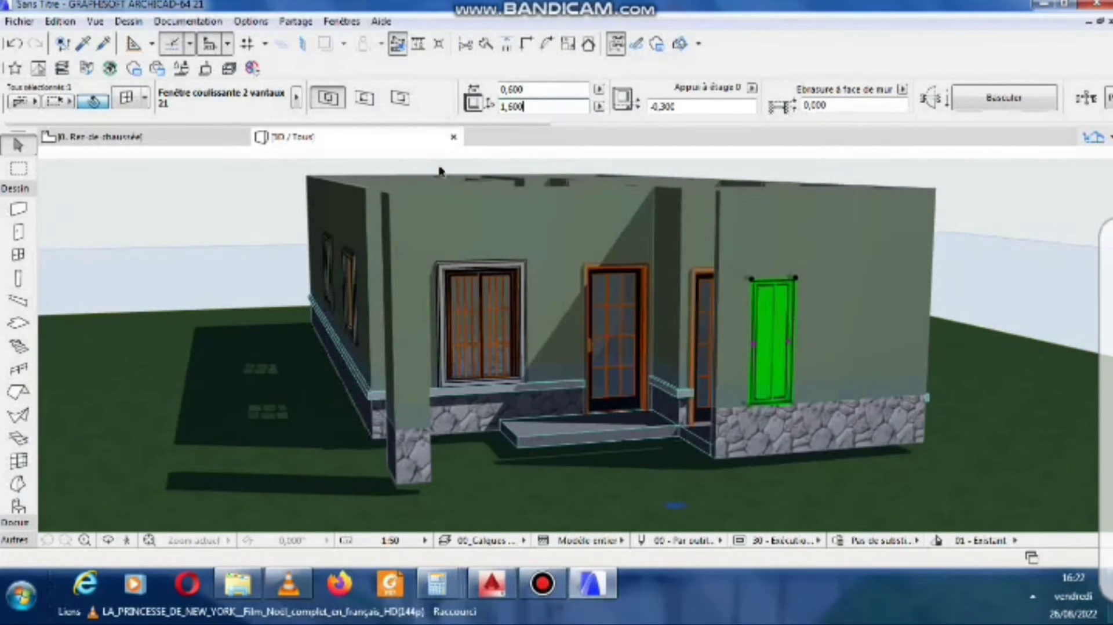
# Widen the new front window to 0.8.
pyautogui.scroll(-3, 779, 378)
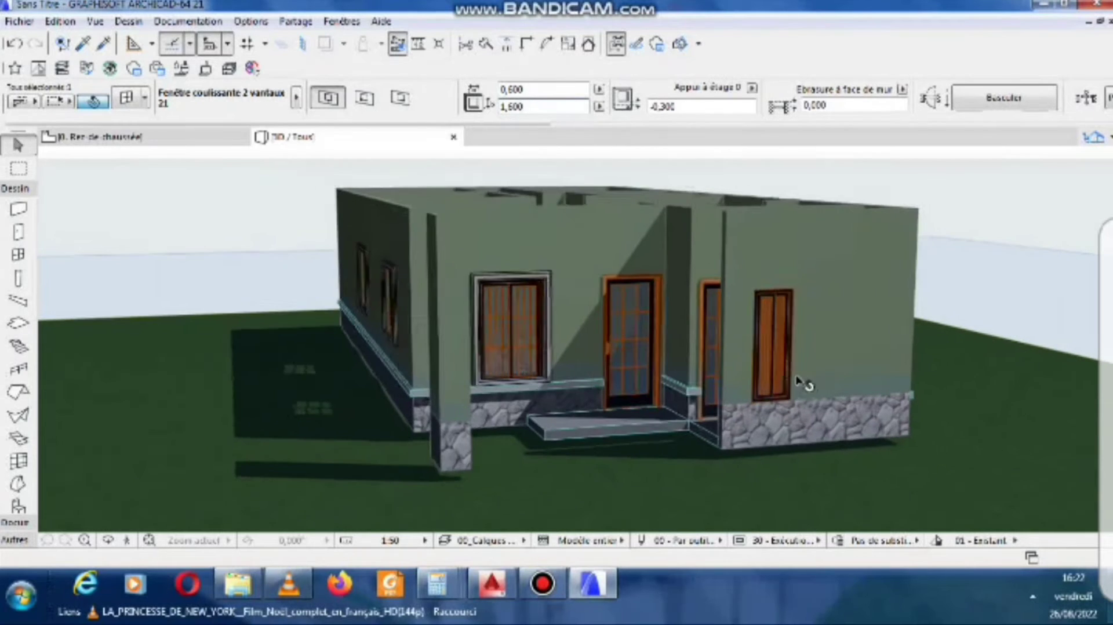
pyautogui.keyDown('shift'); pyautogui.moveTo(778, 377); pyautogui.dragTo(744, 379, button='middle'); pyautogui.keyUp('shift')
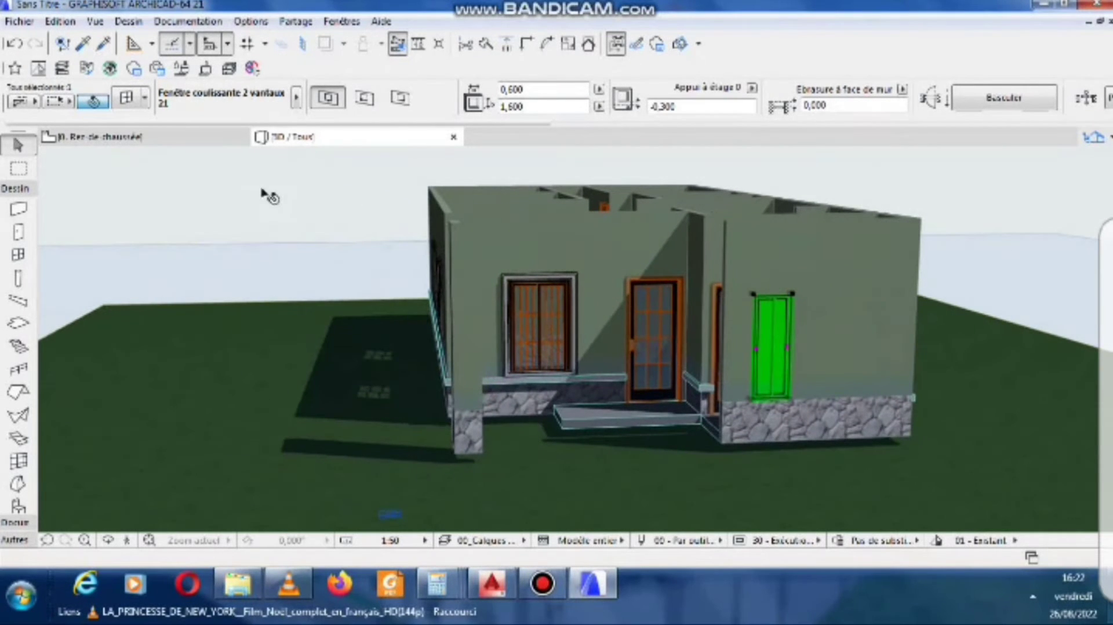
pyautogui.click(535, 89)
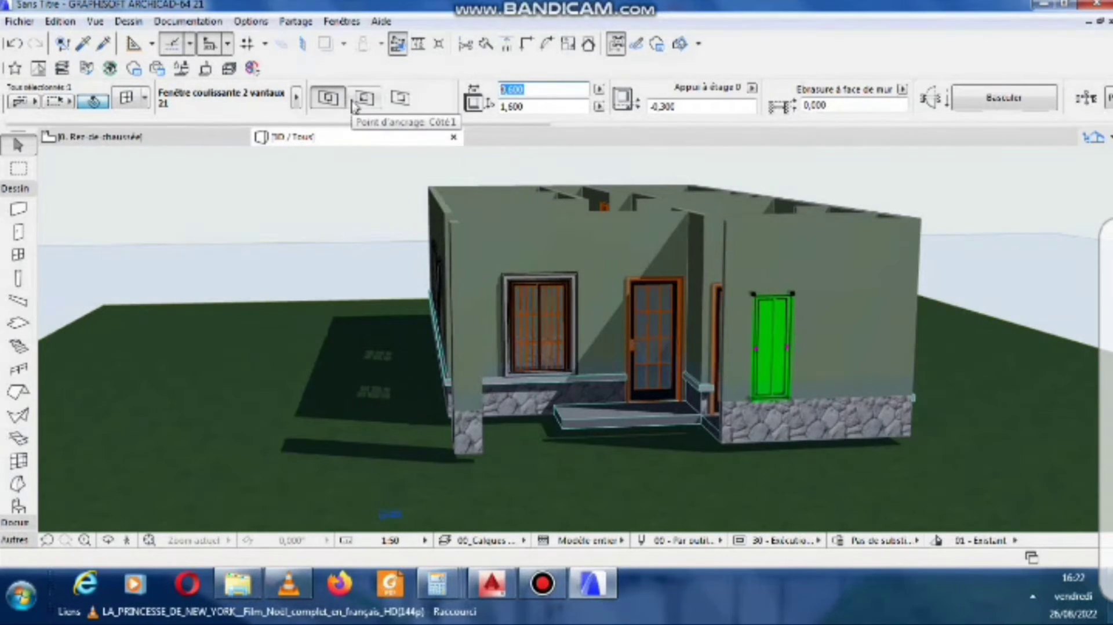
pyautogui.write('1')
pyautogui.press('BackSpace')
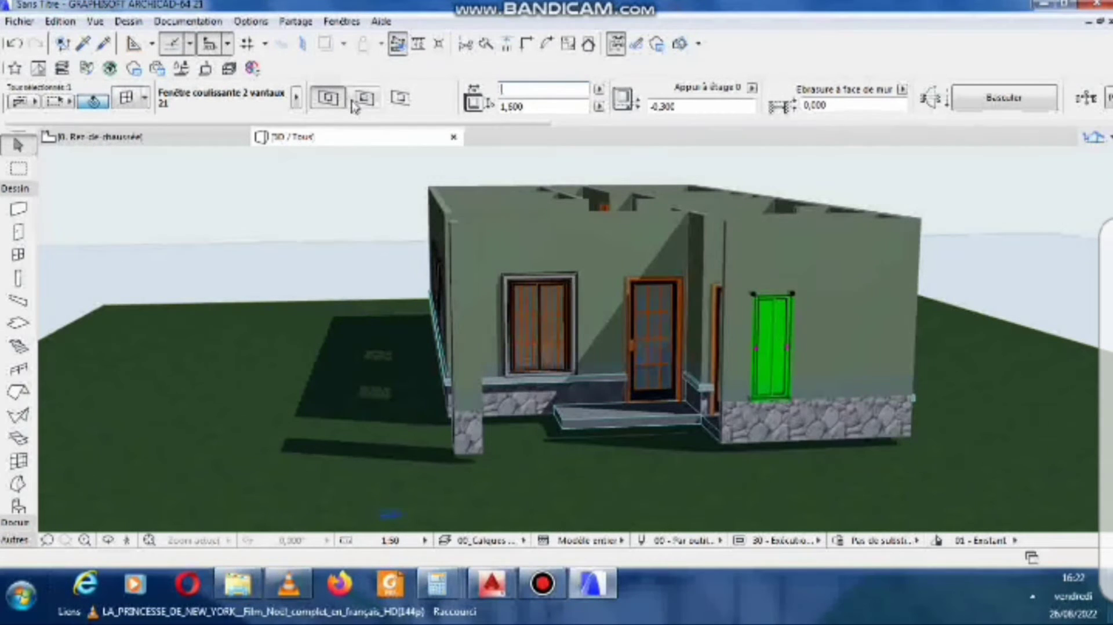
pyautogui.write('0,8')
pyautogui.press('Return')
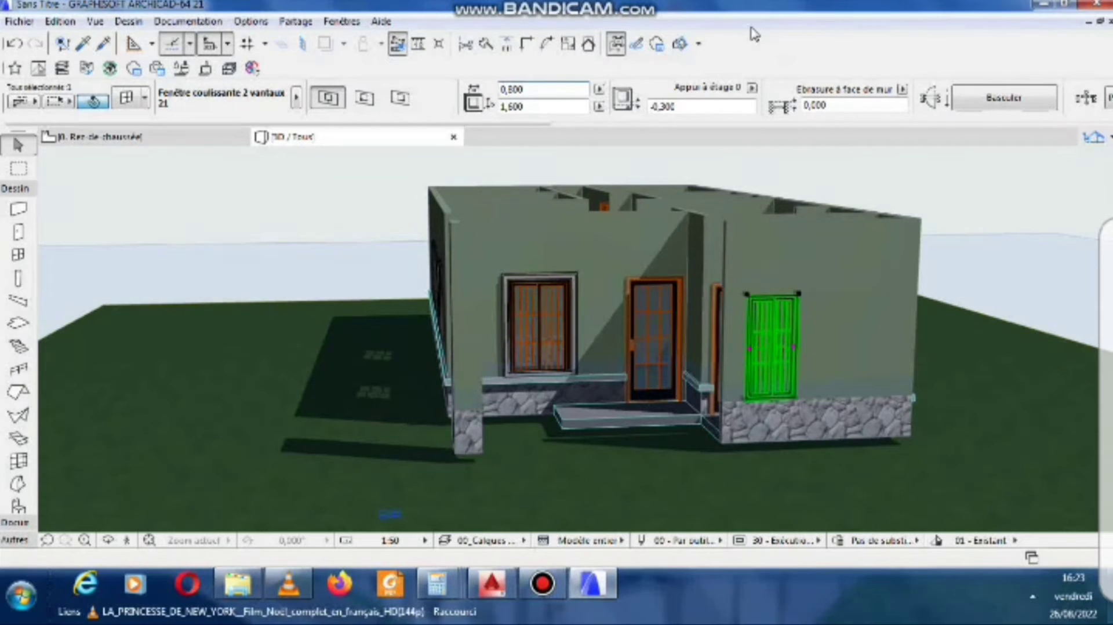
# In the ground-floor plan, draw an open polyline around the new window, following its jambs and projecting slightly outside the wall.
pyautogui.moveTo(734, 375); pyautogui.dragTo(634, 421, button='middle')
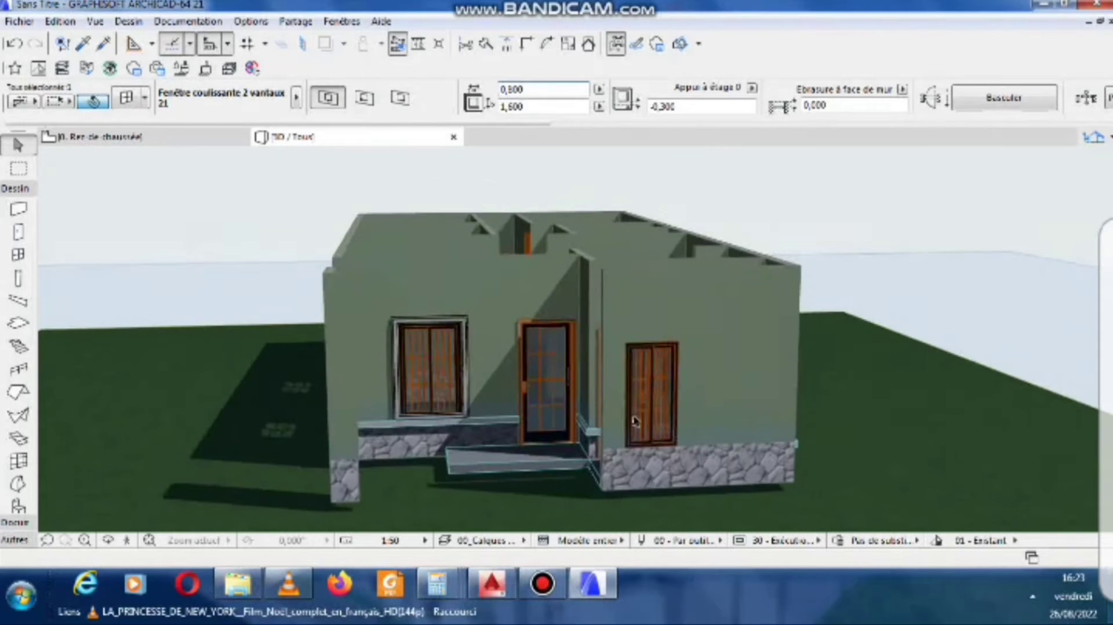
pyautogui.scroll(2, 642, 428)
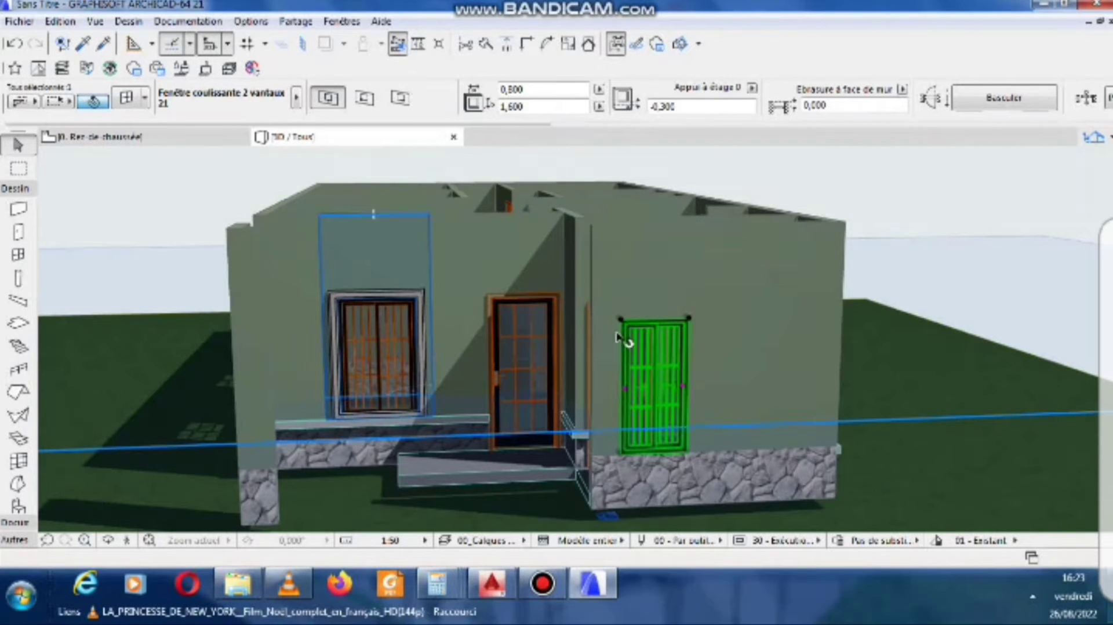
pyautogui.scroll(2, 654, 452)
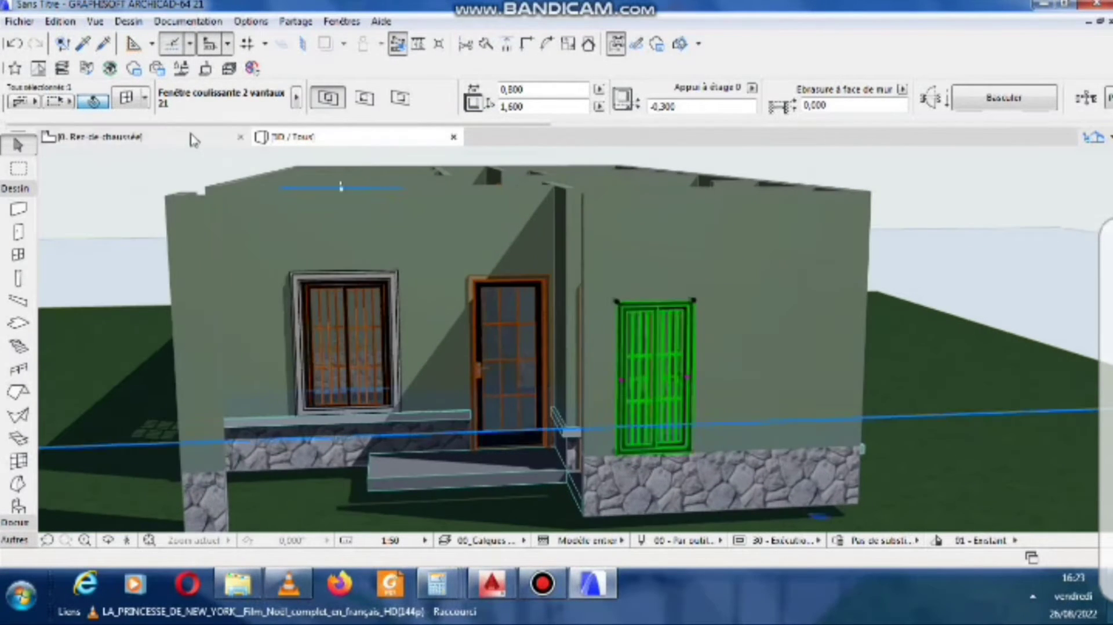
pyautogui.press('F2')
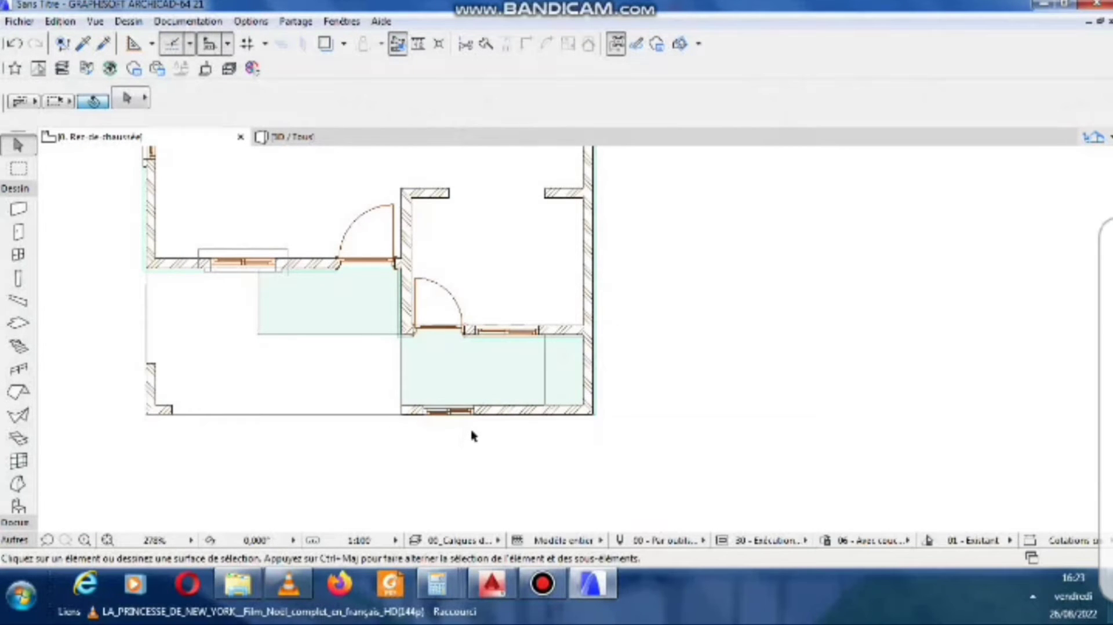
pyautogui.press('w')
pyautogui.scroll(8, 475, 420)
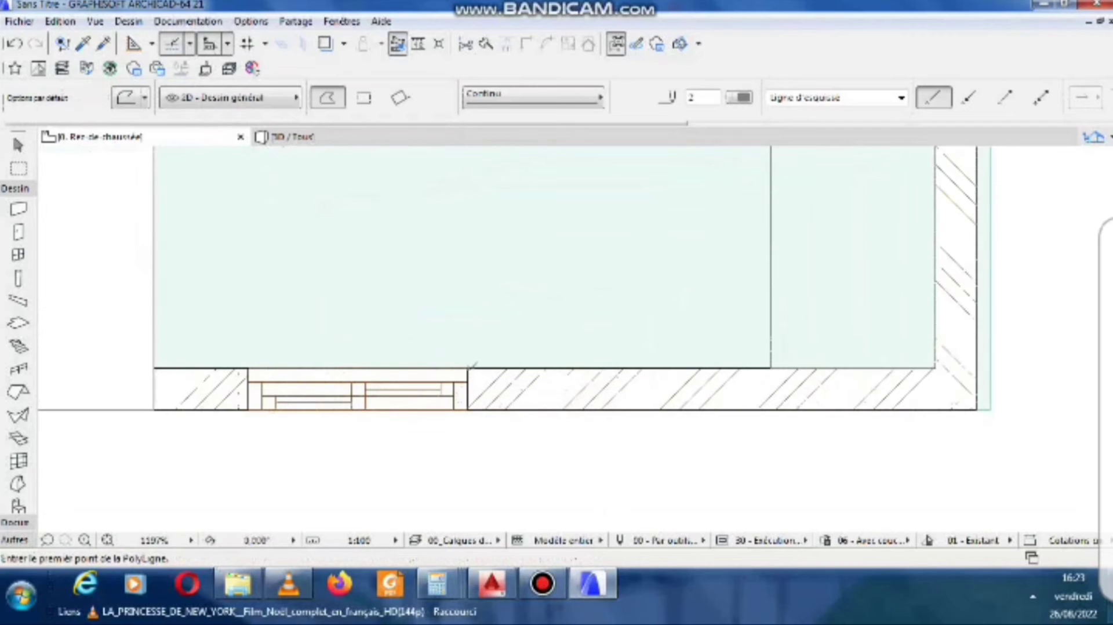
pyautogui.click(468, 367)
pyautogui.click(468, 435)
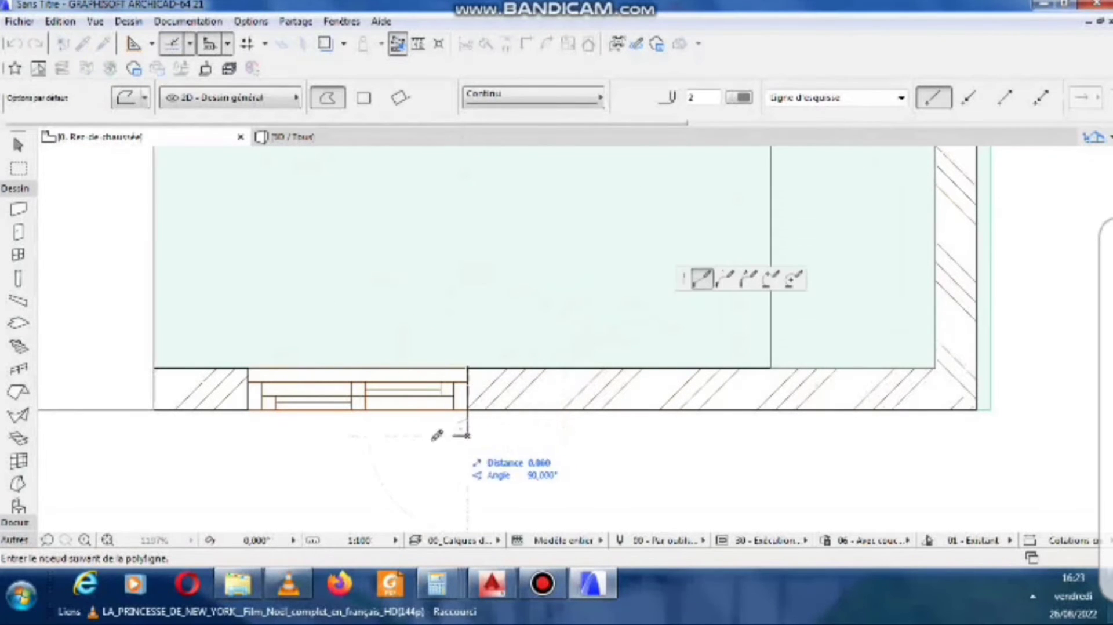
pyautogui.keyDown('shift'); pyautogui.click(248, 410); pyautogui.keyUp('shift')
pyautogui.click(248, 353)
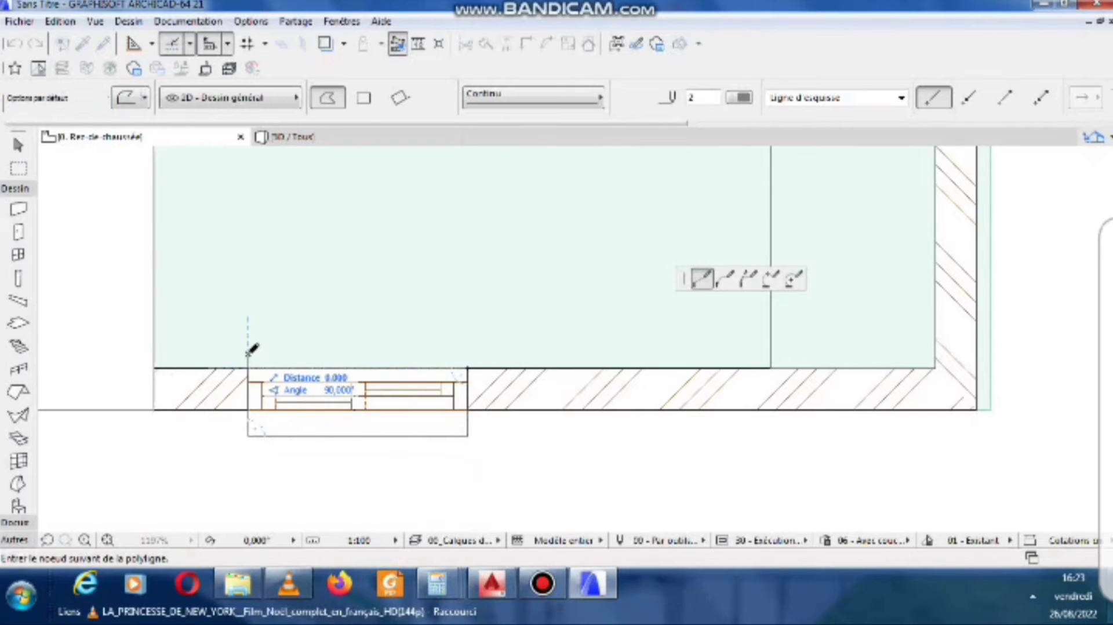
pyautogui.rightClick(250, 352)
pyautogui.click(303, 485)
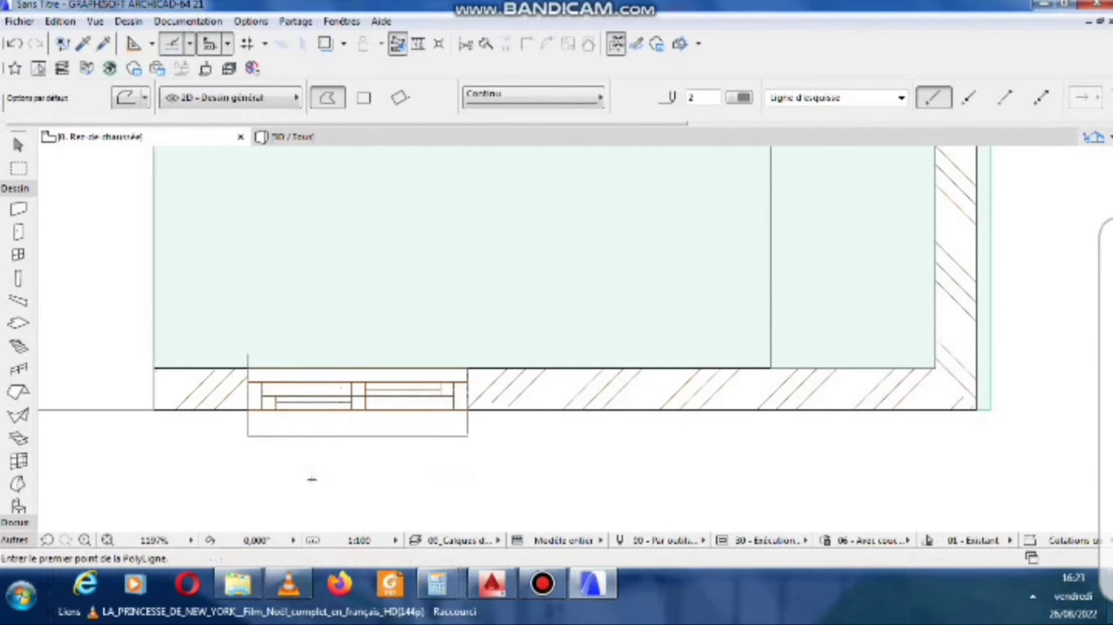
pyautogui.press('Escape')
# Split the outer front wall along both polyline sides at the window jambs and check the separated segment in 3D.
pyautogui.click(534, 396)
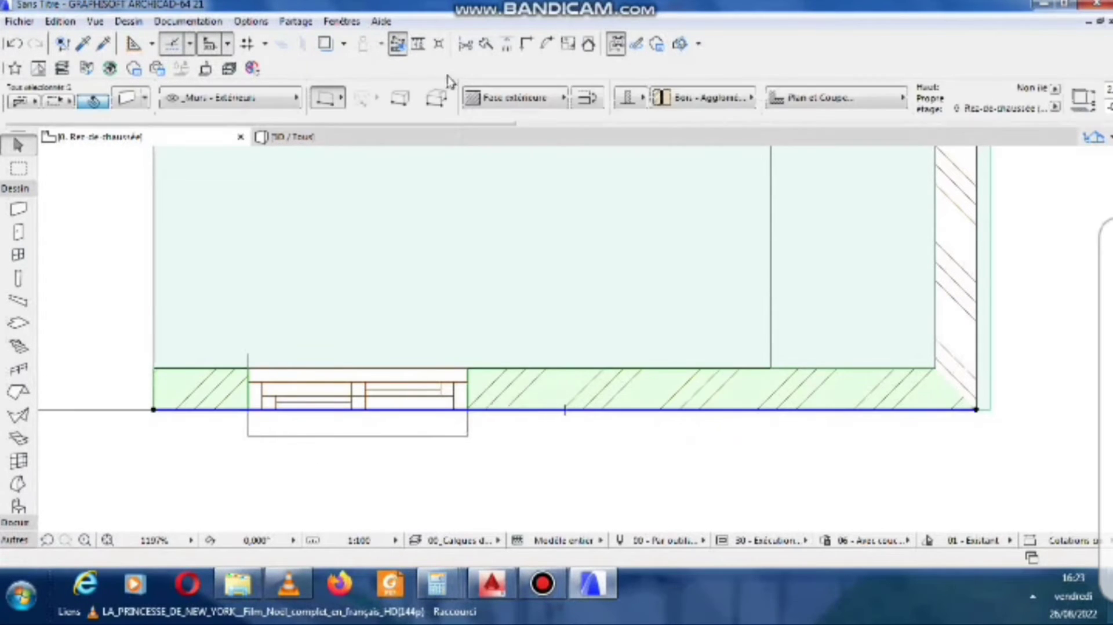
pyautogui.click(486, 44)
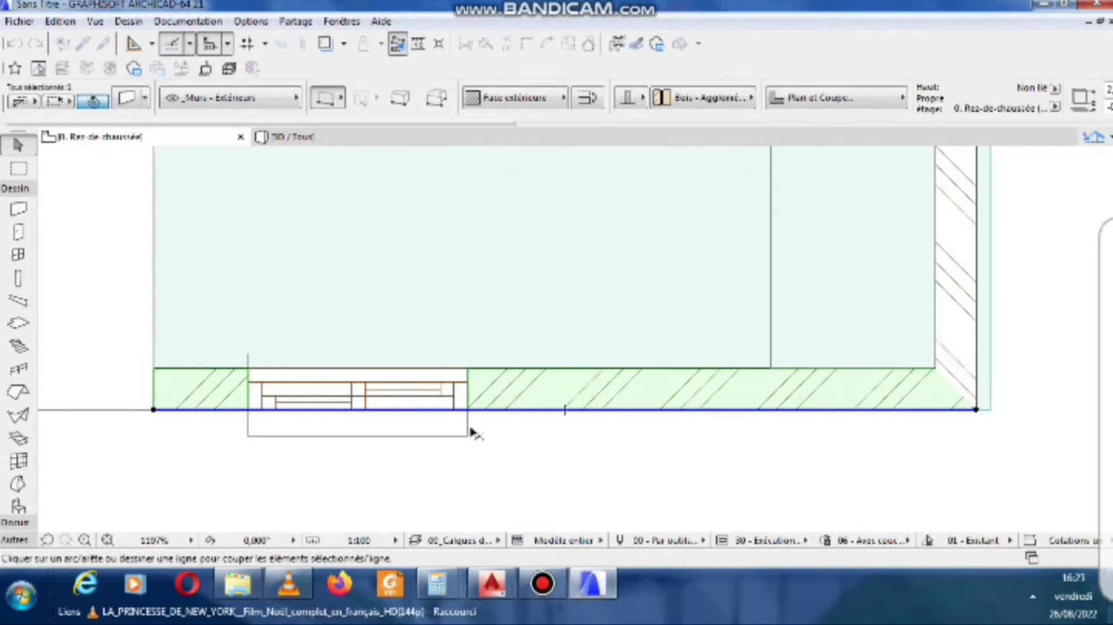
pyautogui.click(471, 429)
pyautogui.click(439, 422)
pyautogui.click(486, 43)
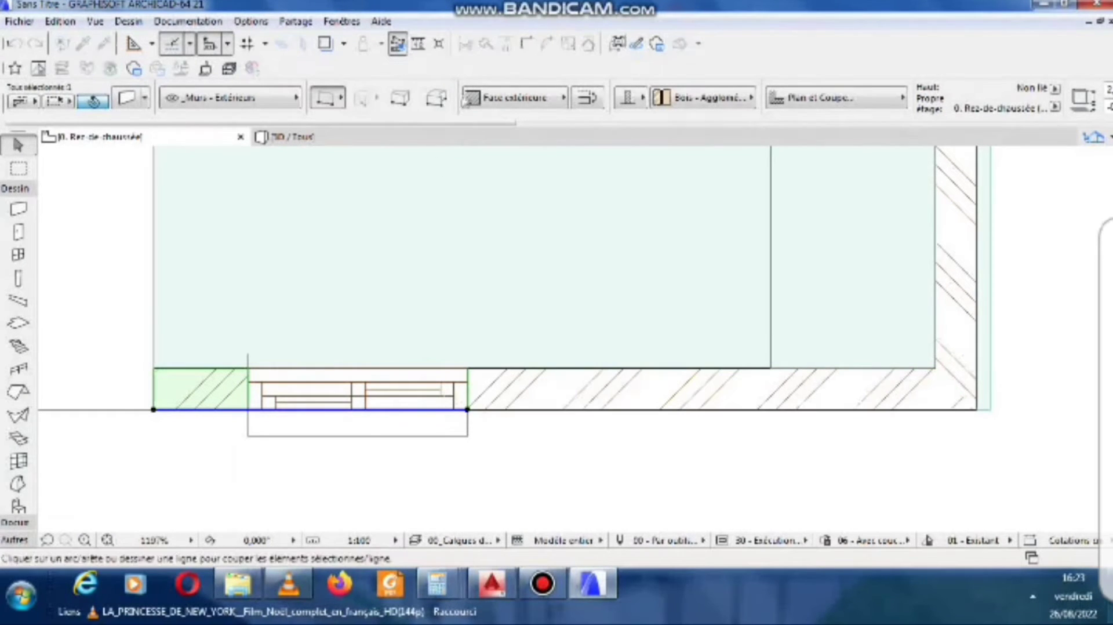
pyautogui.click(249, 429)
pyautogui.click(261, 428)
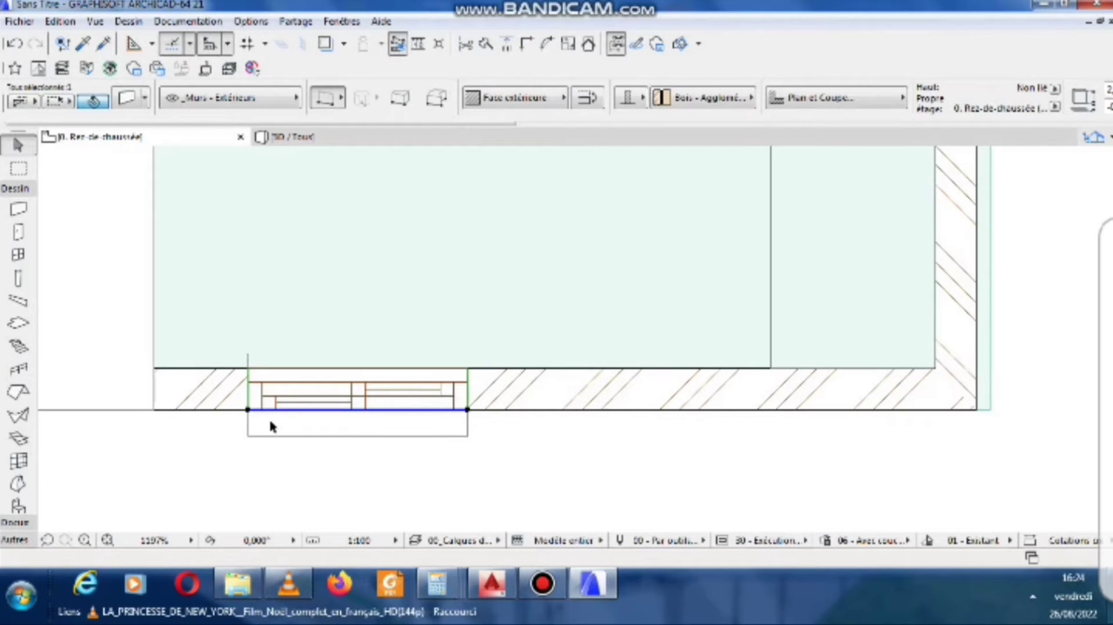
pyautogui.click(360, 137)
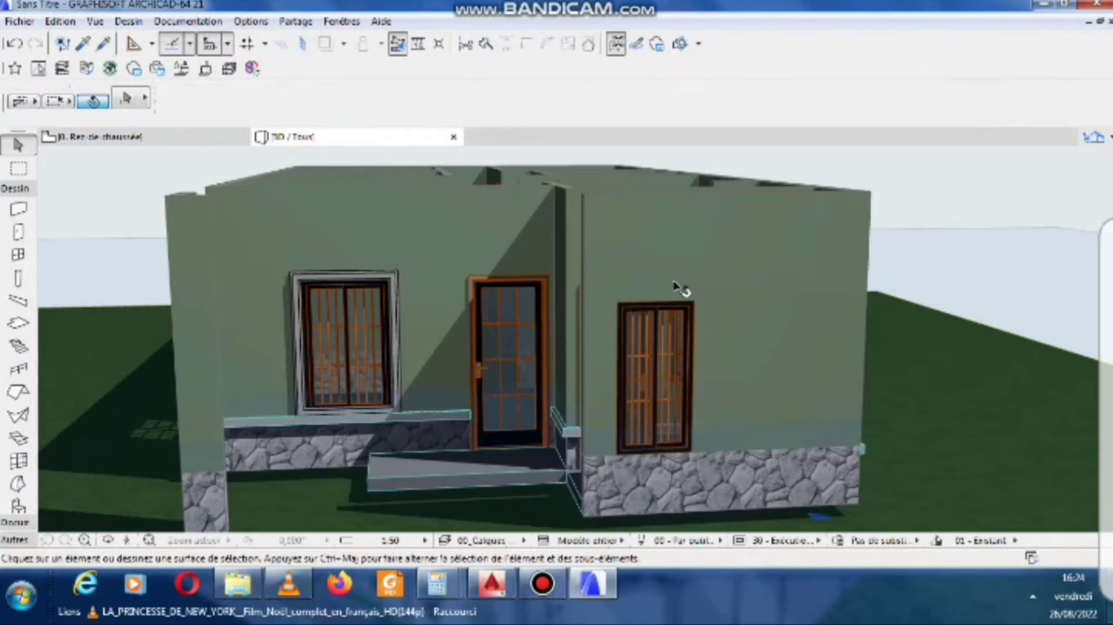
pyautogui.click(665, 270)
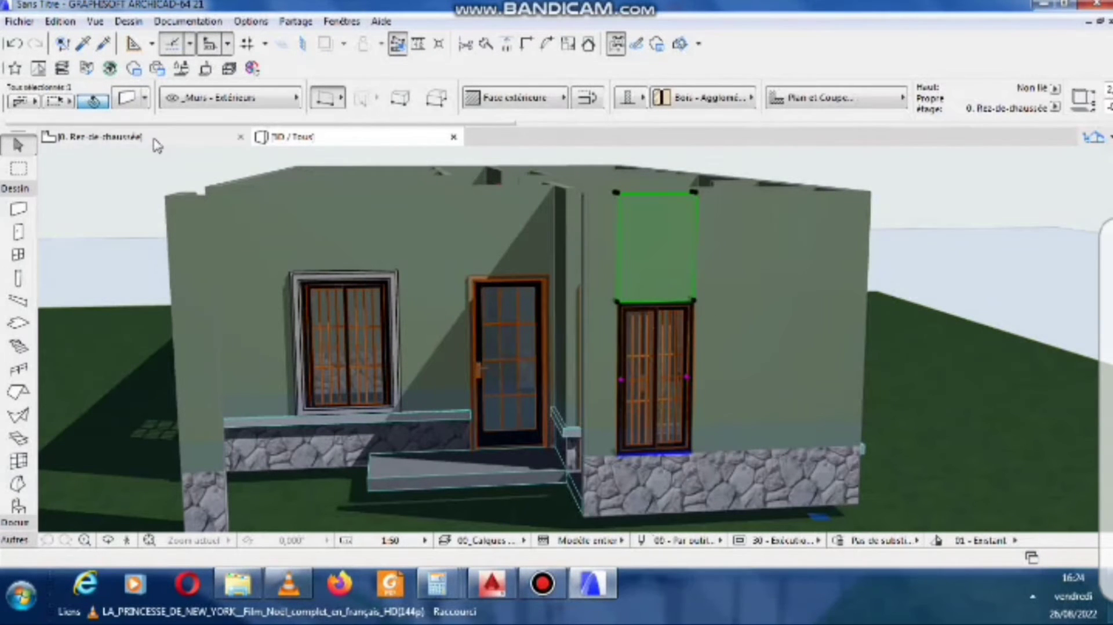
# Copy the window outline polyline from the ground-floor plan and paste it in place on the -1. Sous-sol storey.
pyautogui.click(98, 137)
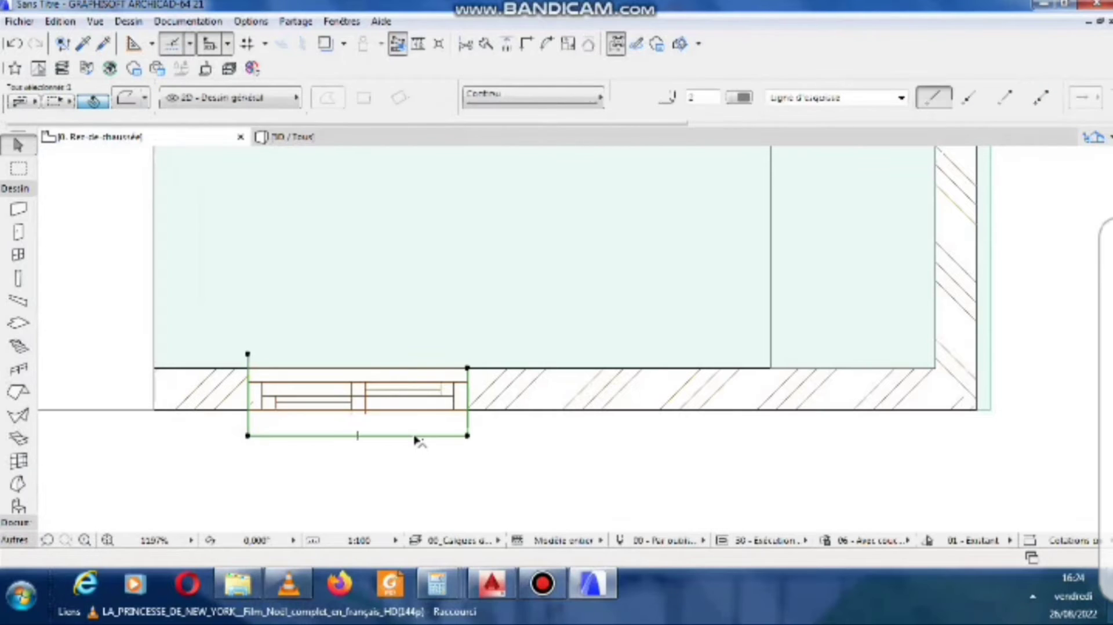
pyautogui.rightClick(416, 439)
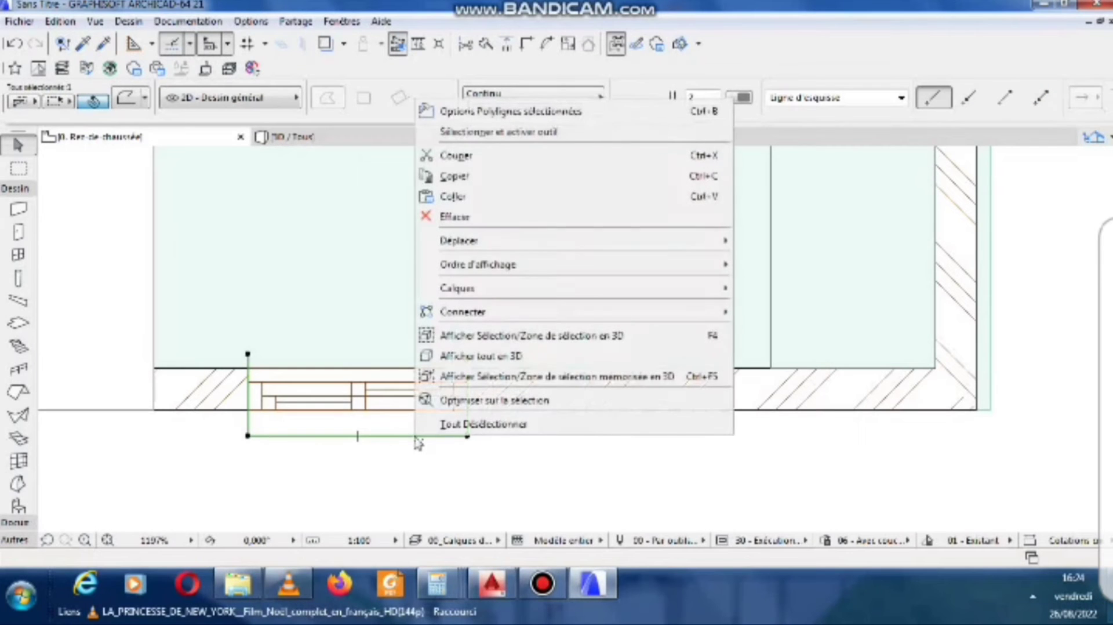
pyautogui.click(454, 176)
pyautogui.rightClick(112, 136)
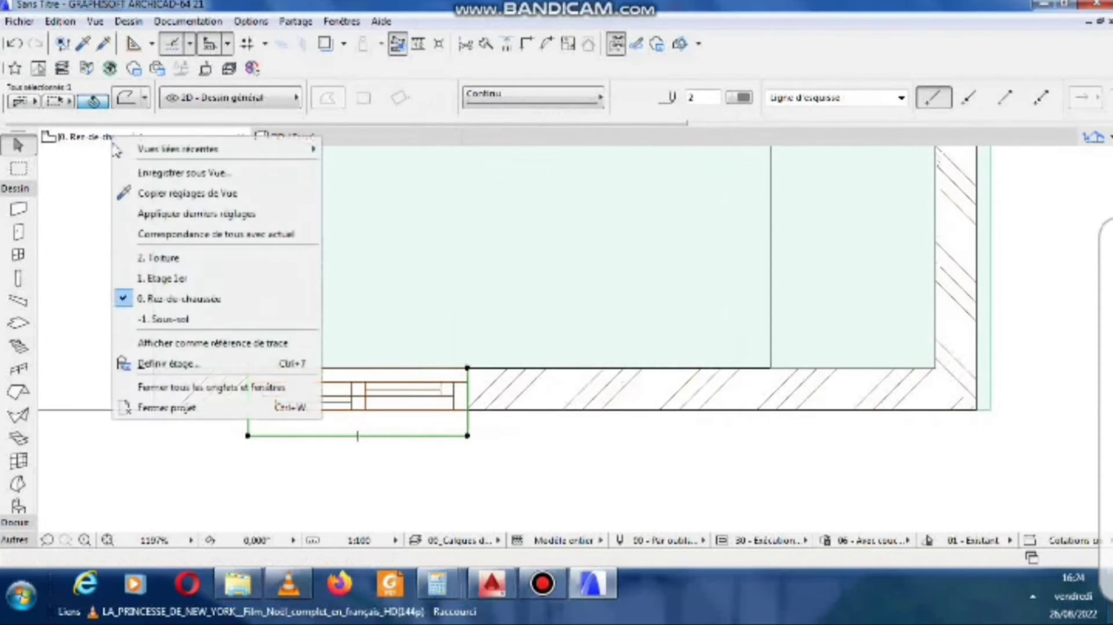
pyautogui.click(151, 315)
pyautogui.rightClick(395, 479)
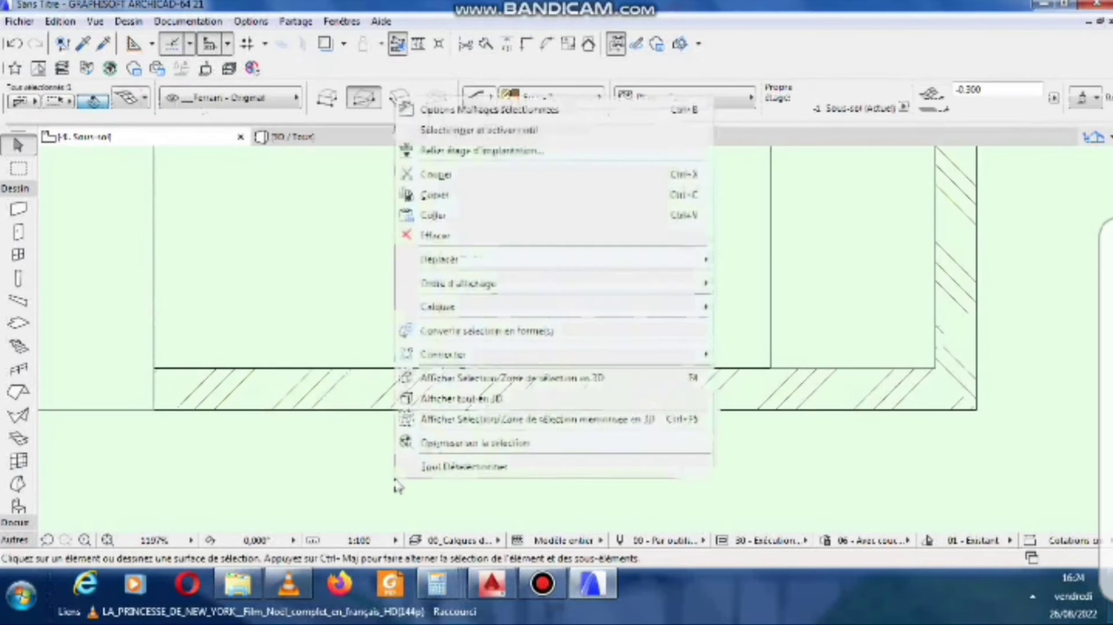
pyautogui.click(446, 215)
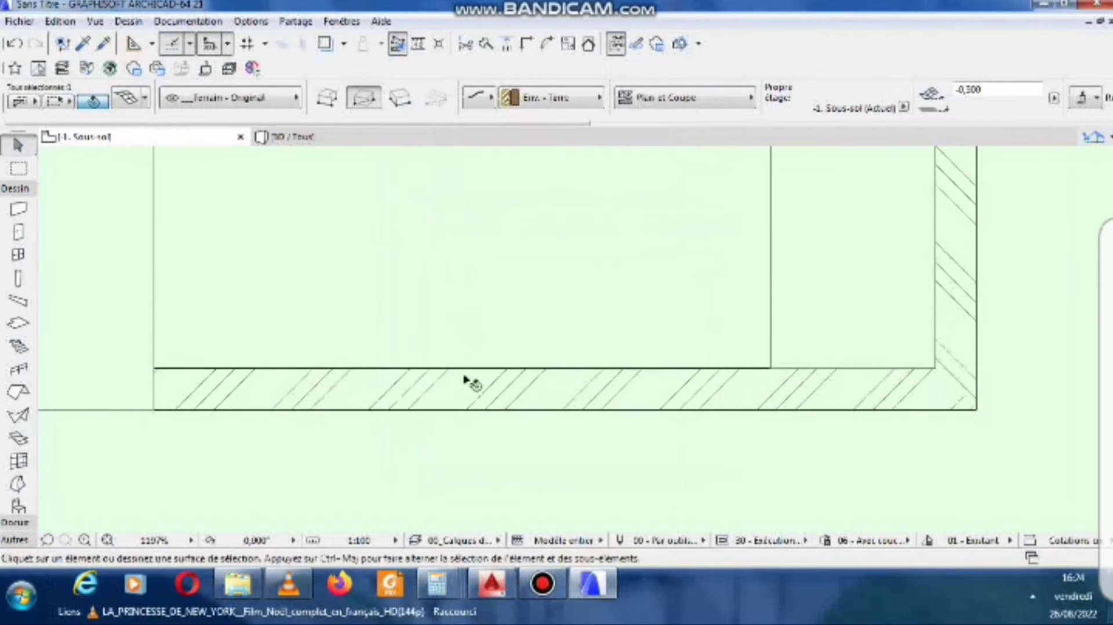
pyautogui.click(467, 443)
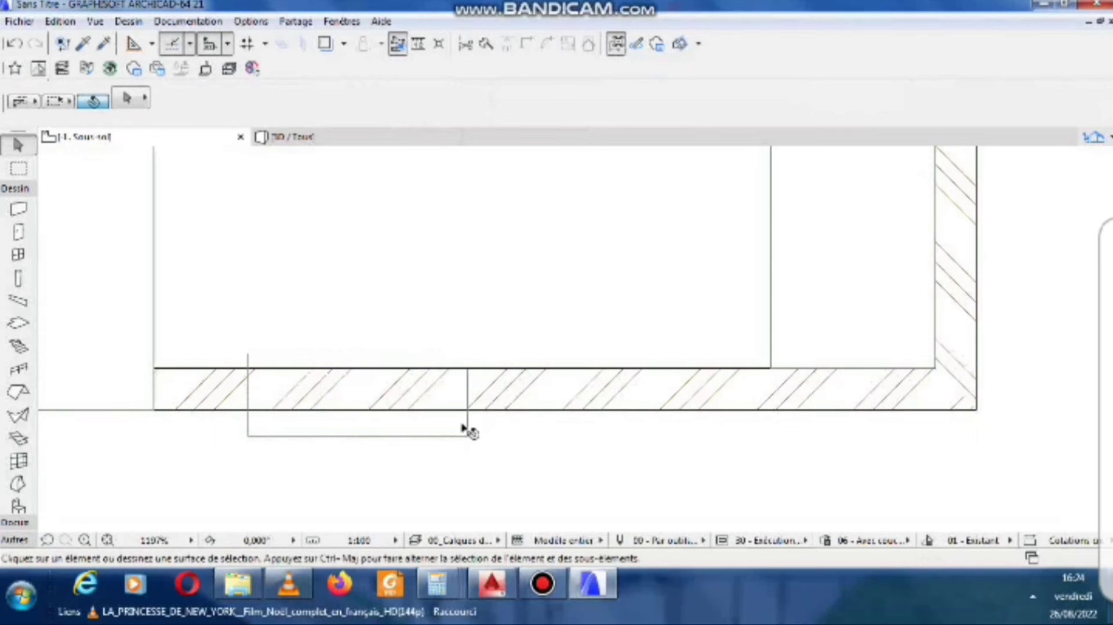
# Split the -1. Sous-sol front wall along both sides of the pasted window outline and inspect the facade in 3D.
pyautogui.click(490, 410)
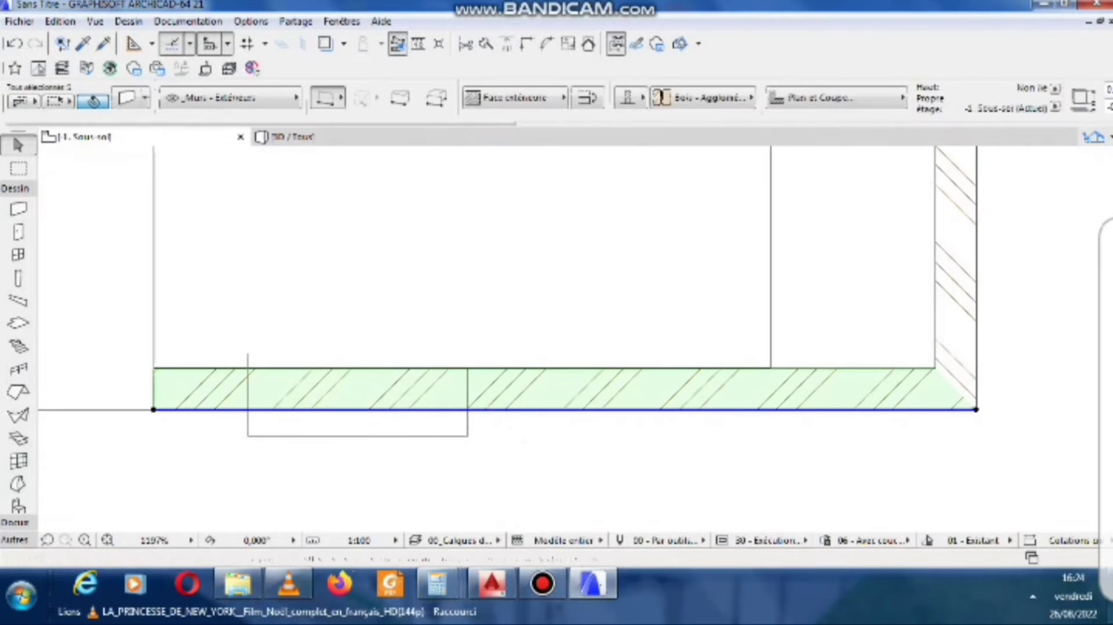
pyautogui.click(485, 43)
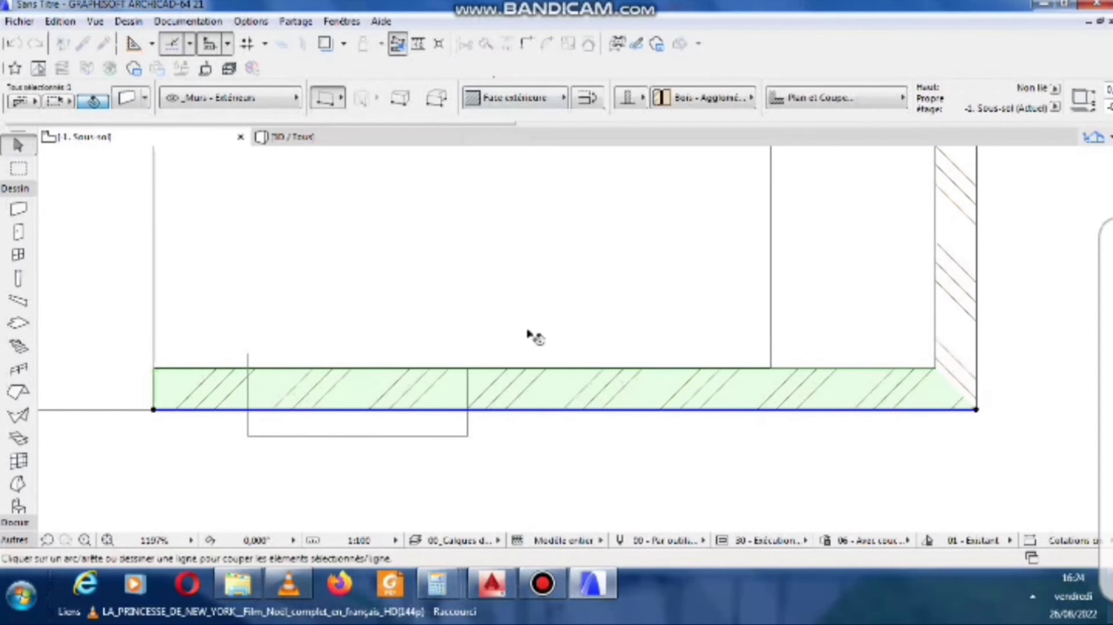
pyautogui.click(468, 432)
pyautogui.click(451, 430)
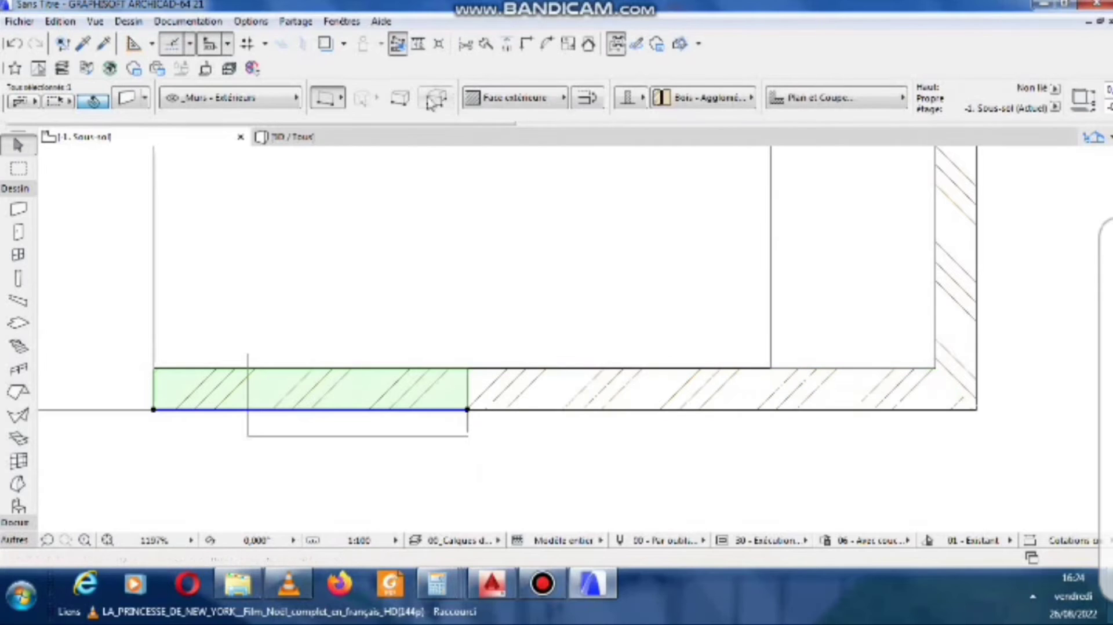
pyautogui.click(486, 43)
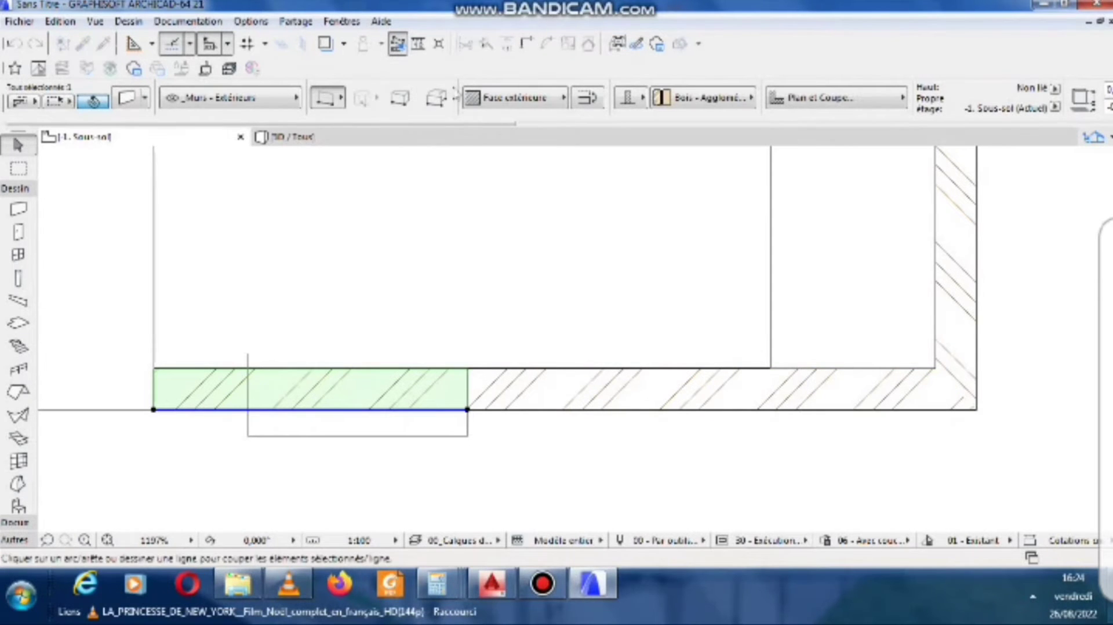
pyautogui.click(250, 430)
pyautogui.click(276, 426)
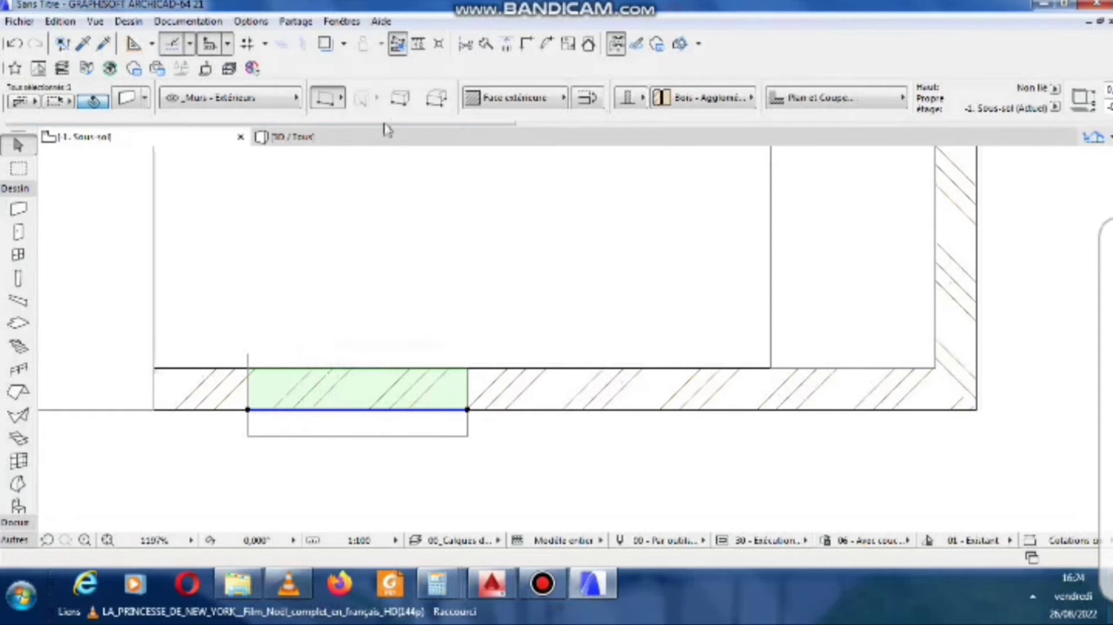
pyautogui.click(364, 142)
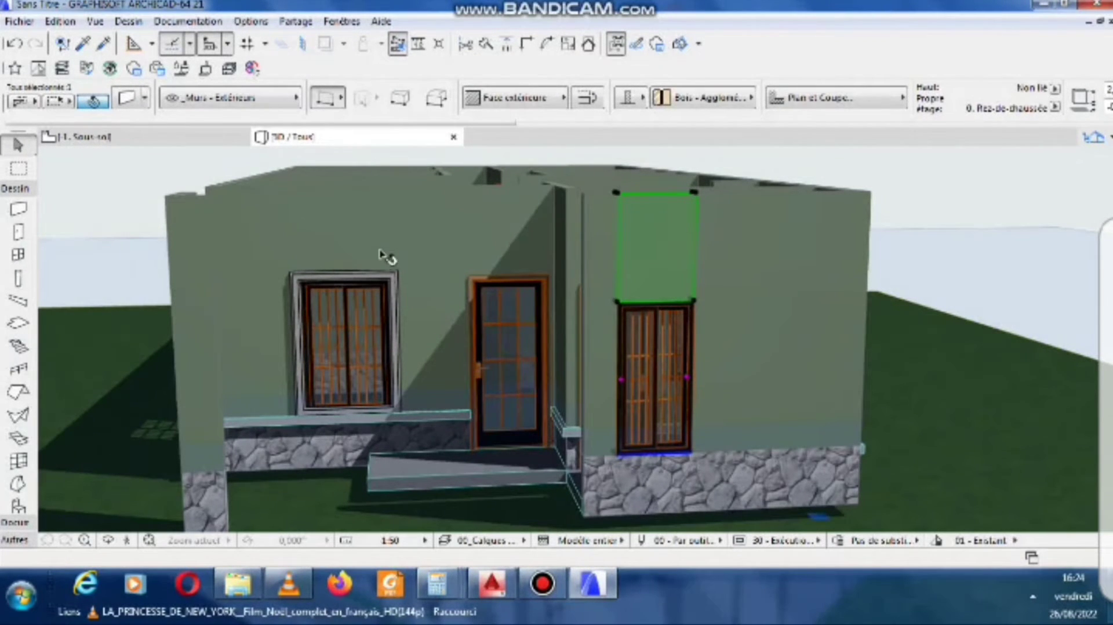
pyautogui.scroll(-2, 561, 468)
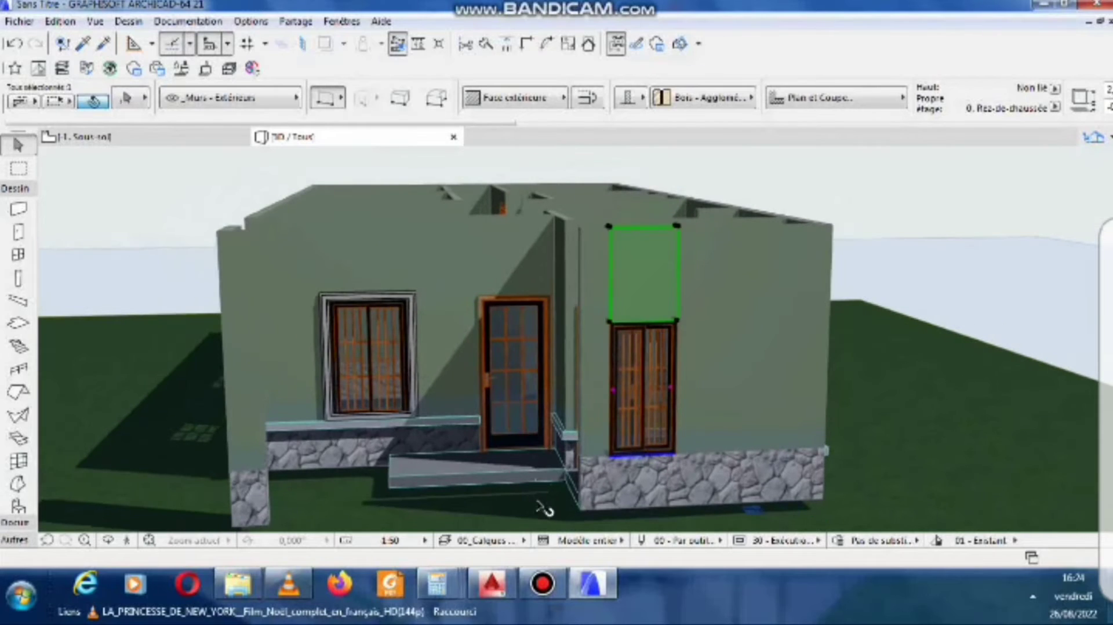
pyautogui.keyDown('shift'); pyautogui.moveTo(561, 468); pyautogui.dragTo(686, 500, button='middle'); pyautogui.keyUp('shift')
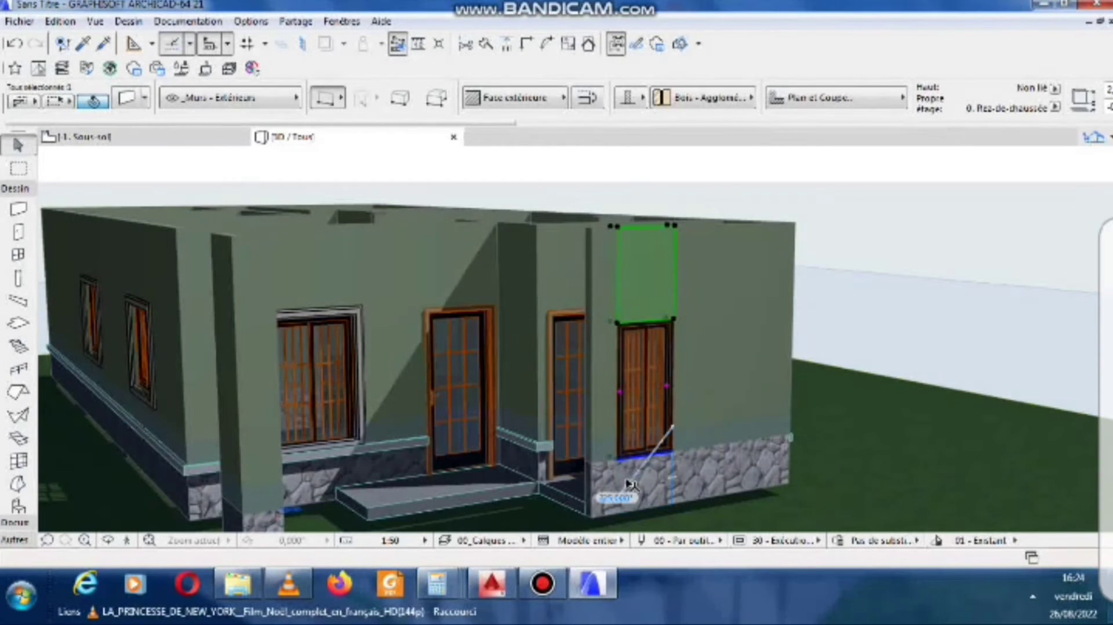
pyautogui.keyDown('shift'); pyautogui.moveTo(632, 467); pyautogui.dragTo(566, 461, button='middle'); pyautogui.keyUp('shift')
# Delete the window outline polyline from the 0. Rez-de-chaussée plan.
pyautogui.click(125, 141)
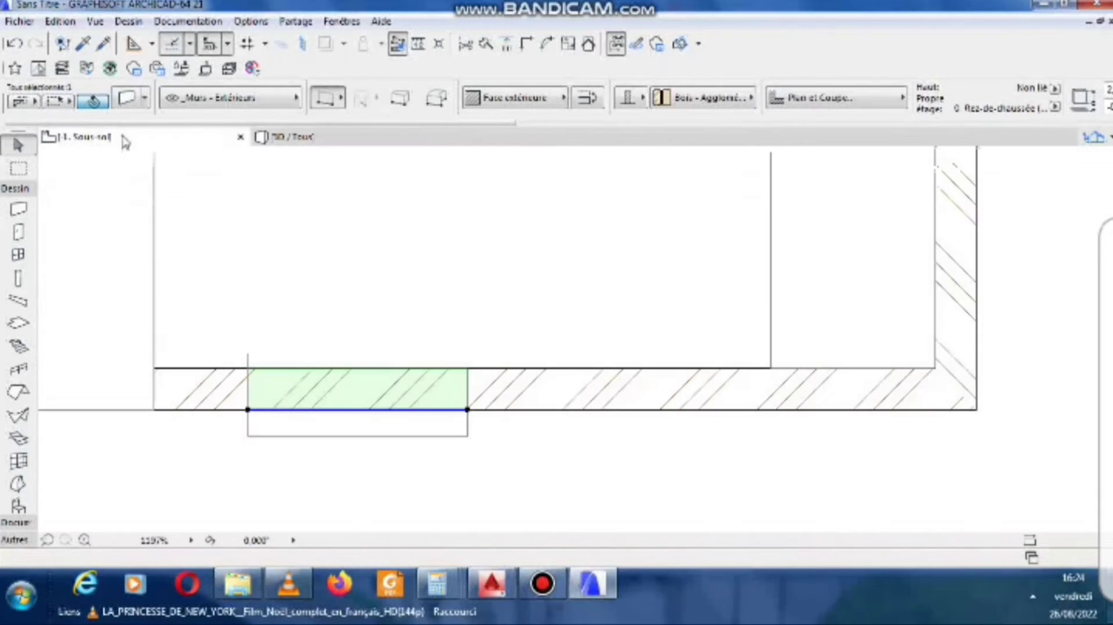
pyautogui.rightClick(125, 141)
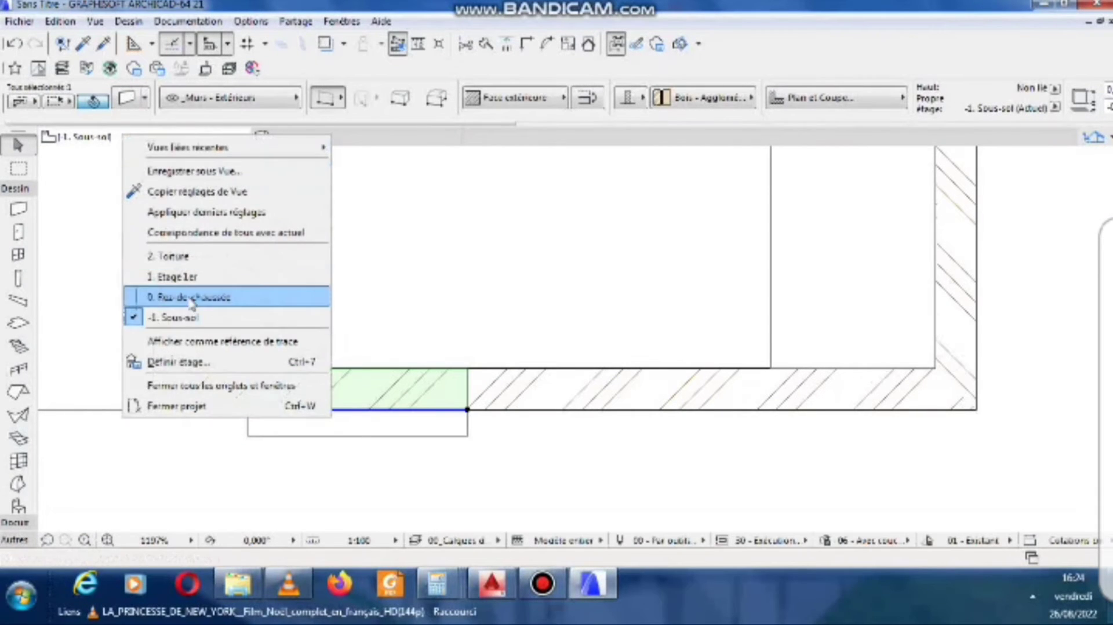
pyautogui.click(197, 297)
pyautogui.scroll(-5, 385, 353)
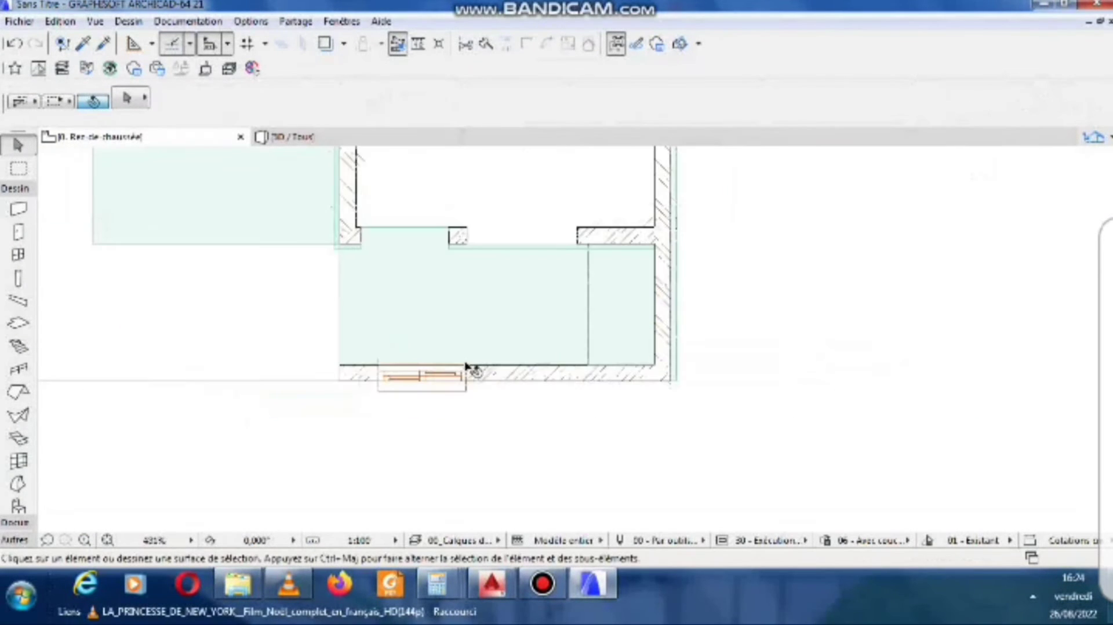
pyautogui.click(422, 391)
pyautogui.click(425, 394)
pyautogui.scroll(-1, 425, 394)
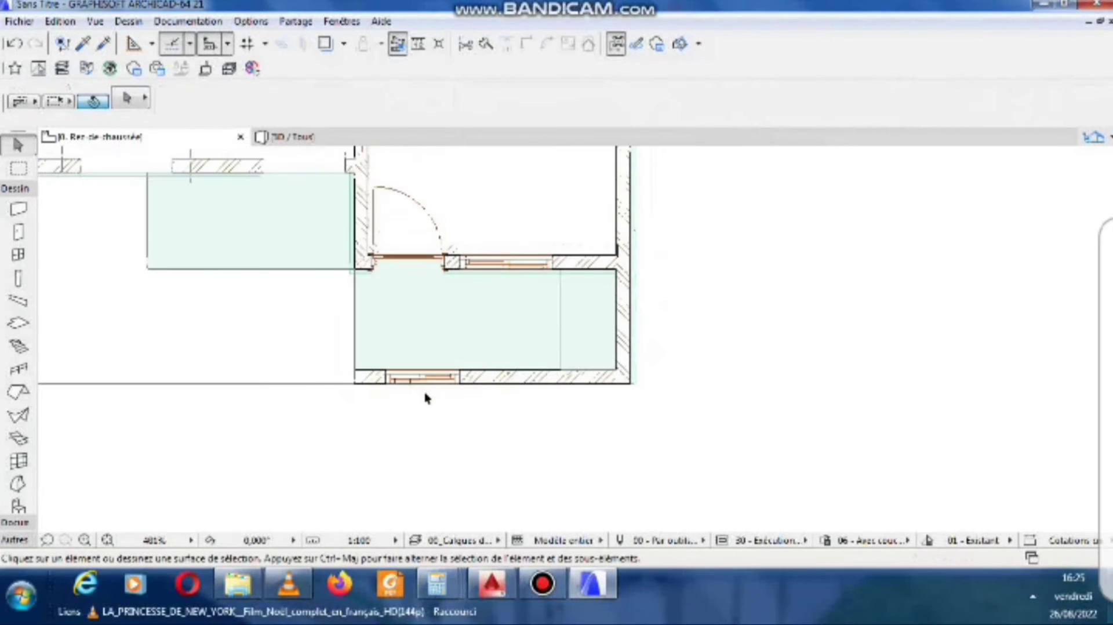
# Start a translated copy of the short, narrow slab strip beside the entrance door, using its outer wall-side corner as reference point.
pyautogui.scroll(3, 487, 281)
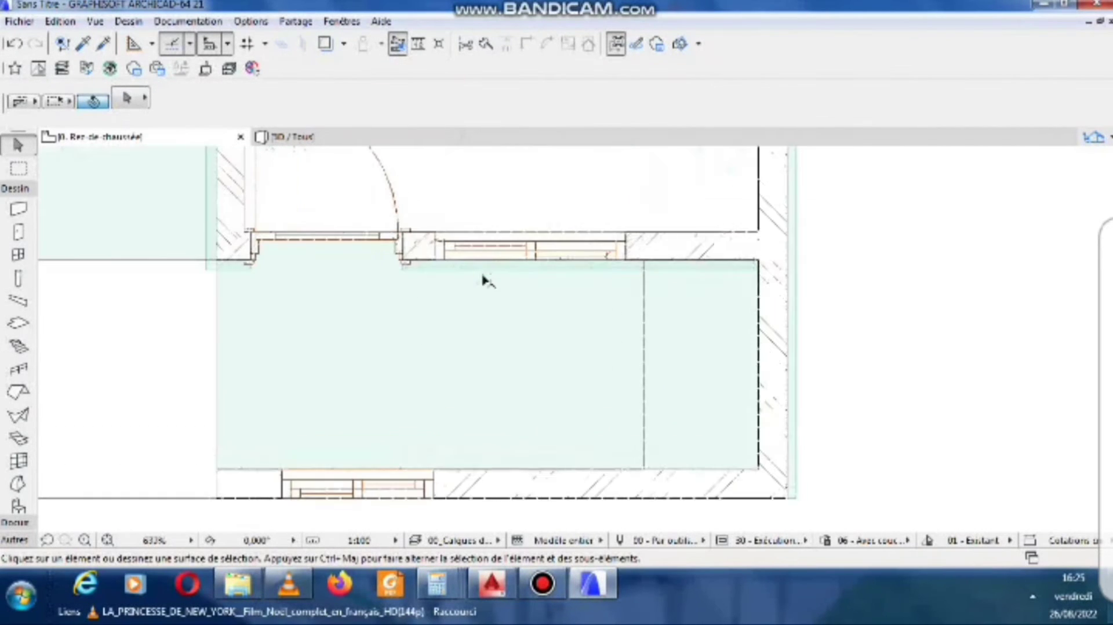
pyautogui.click(235, 264)
pyautogui.rightClick(236, 265)
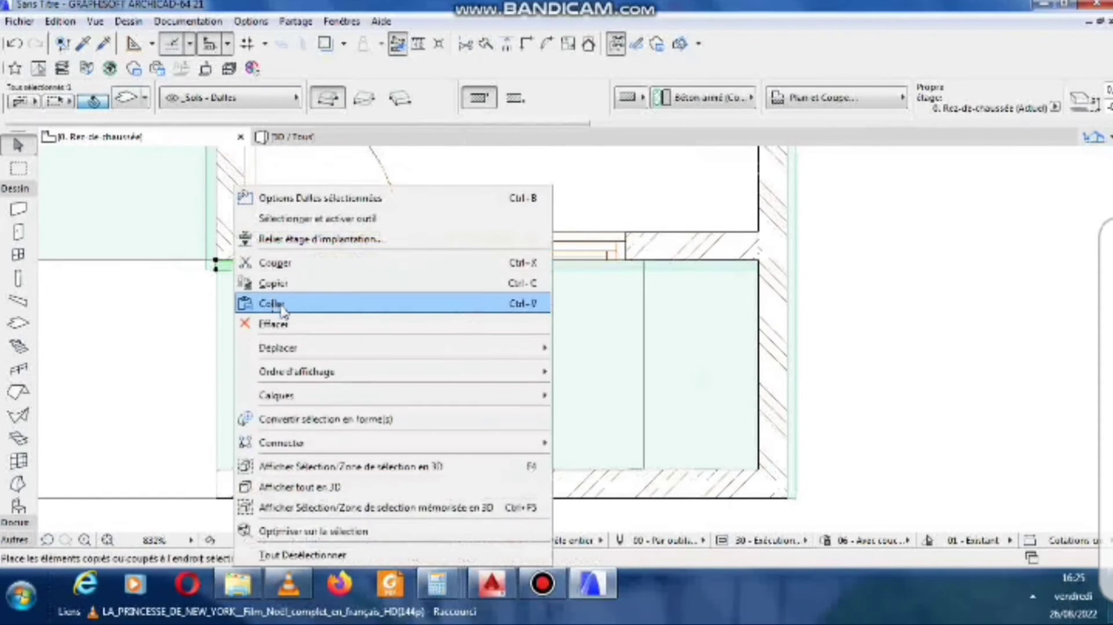
pyautogui.moveTo(302, 348)
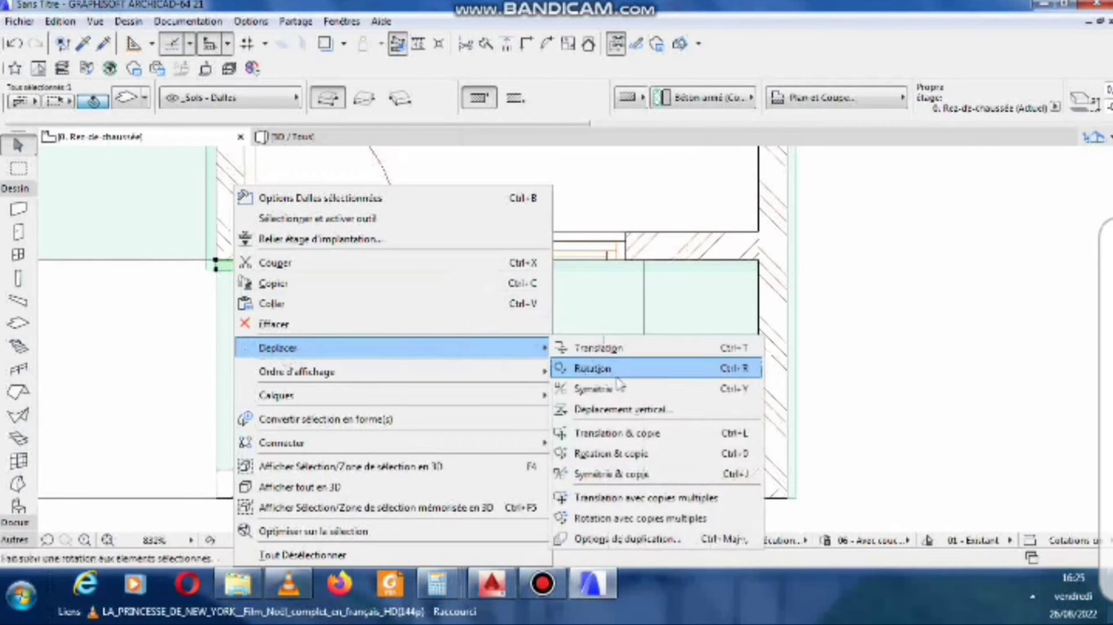
pyautogui.click(617, 433)
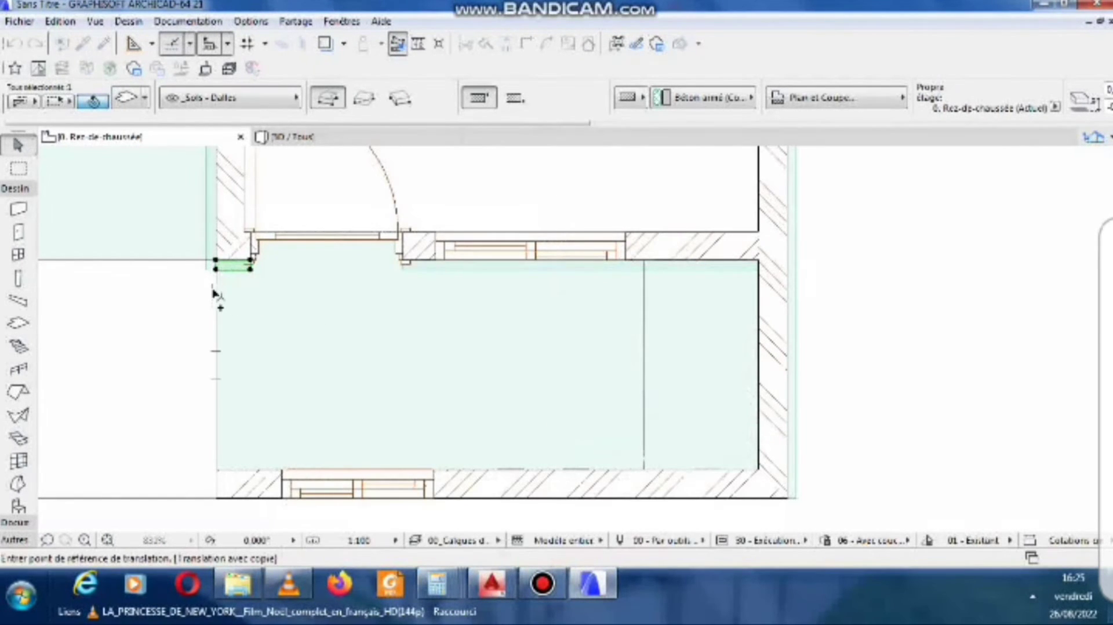
pyautogui.scroll(2, 213, 293)
pyautogui.click(215, 256)
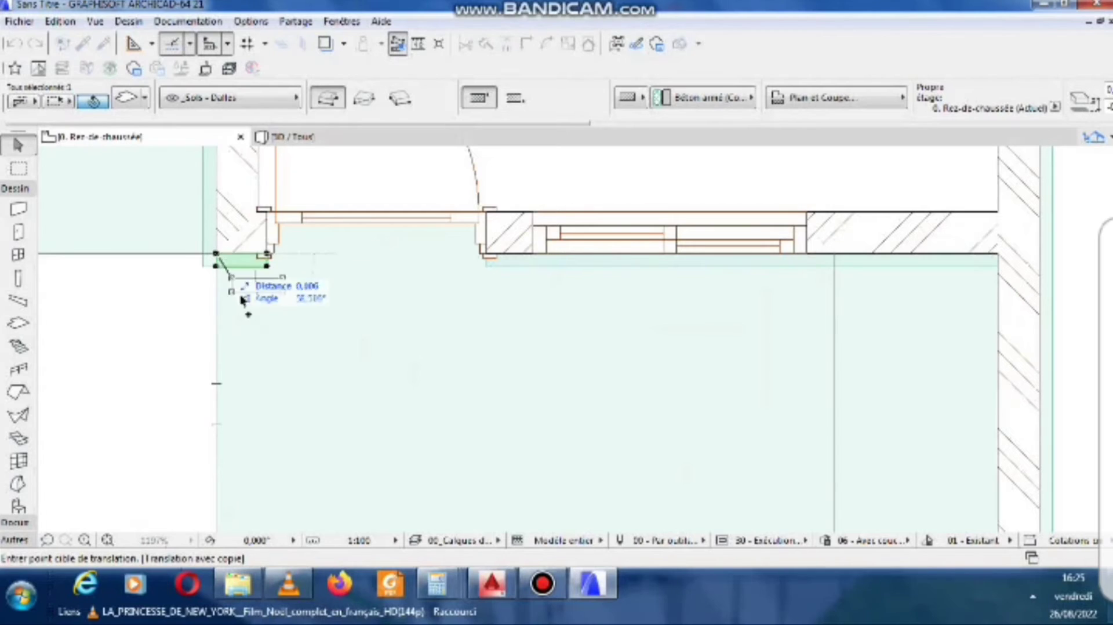
# Place the copy of the small sill slab against the outer wall face, starting at the window opening's left corner.
pyautogui.scroll(-2, 259, 288)
pyautogui.scroll(3, 284, 406)
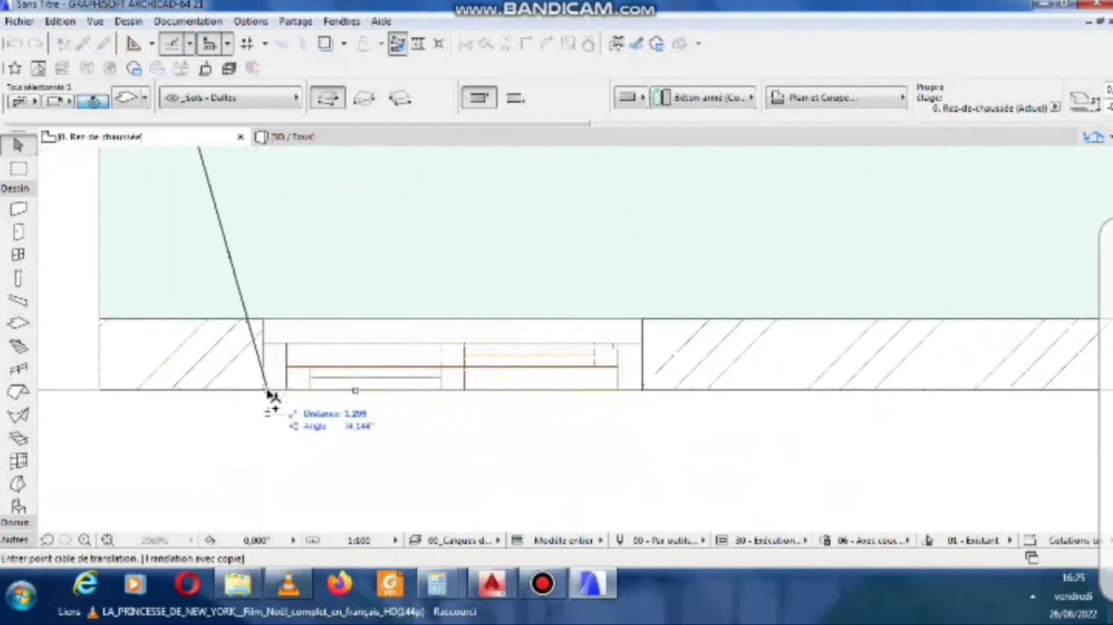
pyautogui.click(264, 390)
# Stretch the copied sill slab's two right corner points to the window opening's right edge and check it in 3D.
pyautogui.click(350, 390)
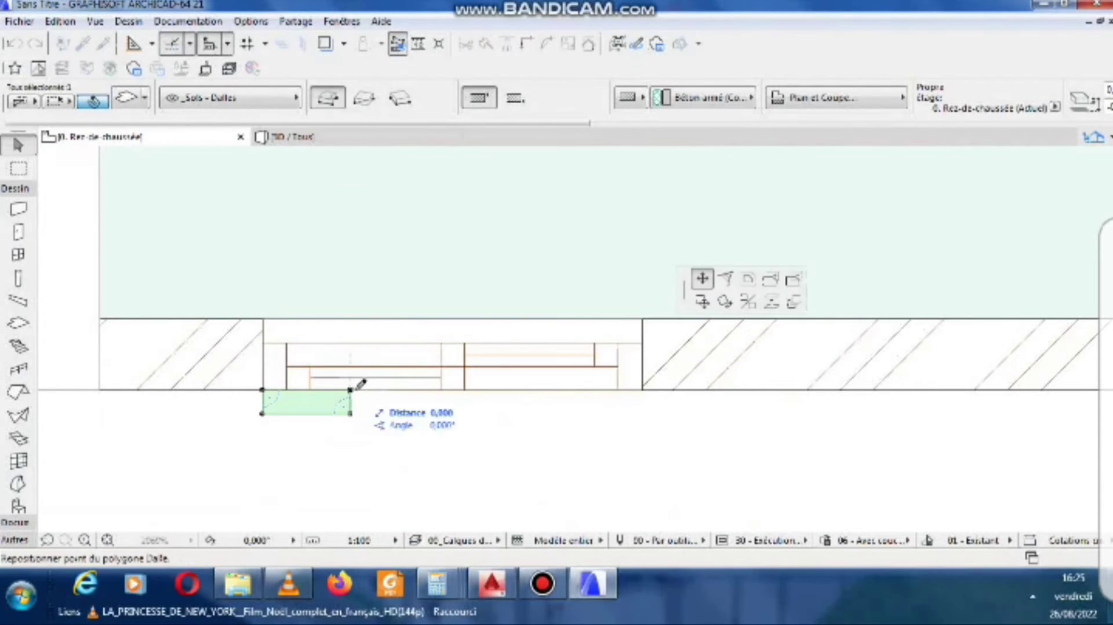
pyautogui.click(642, 389)
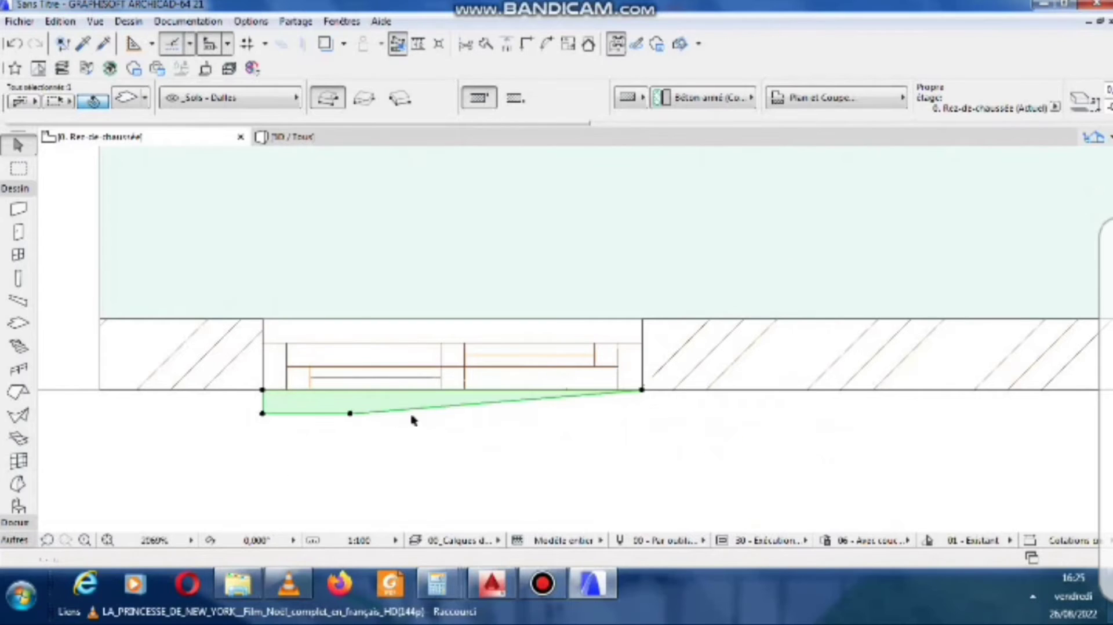
pyautogui.click(349, 414)
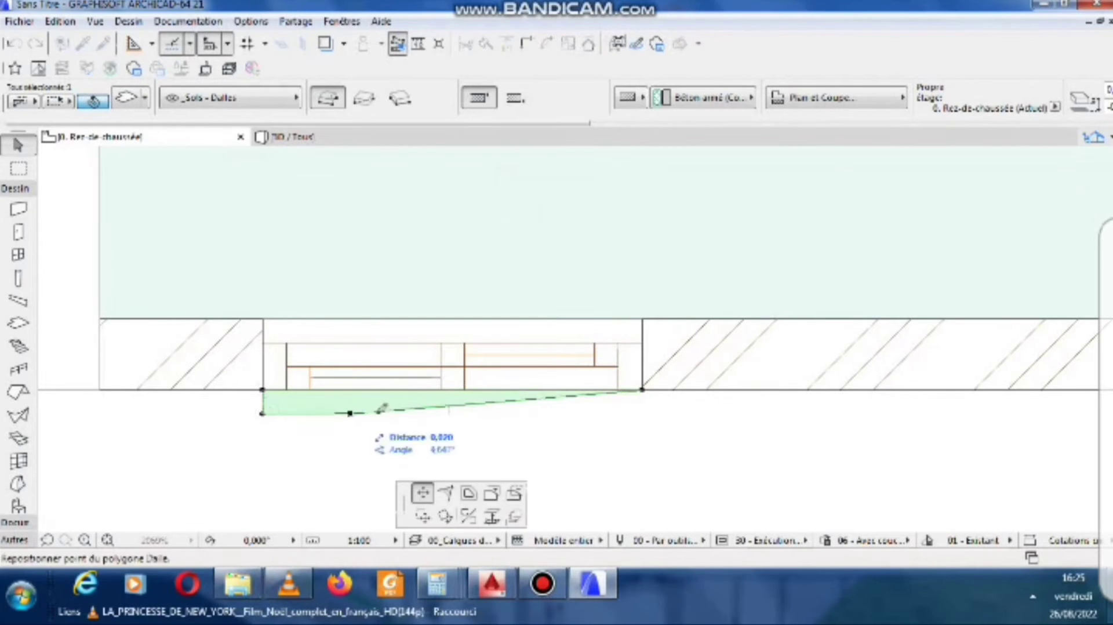
pyautogui.click(642, 414)
pyautogui.click(348, 137)
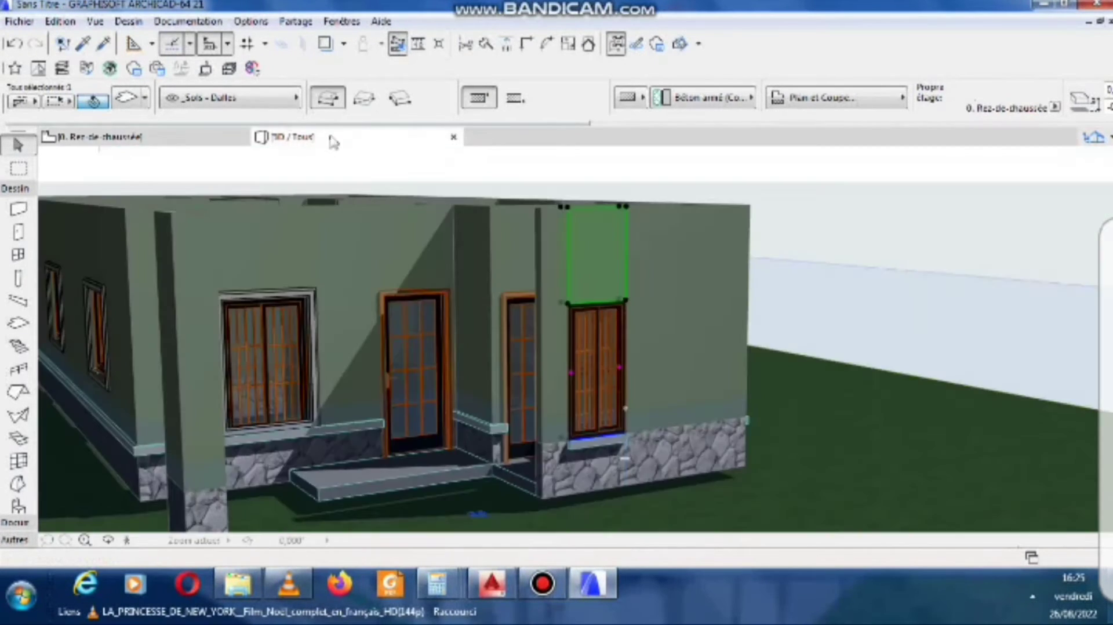
pyautogui.scroll(3, 632, 433)
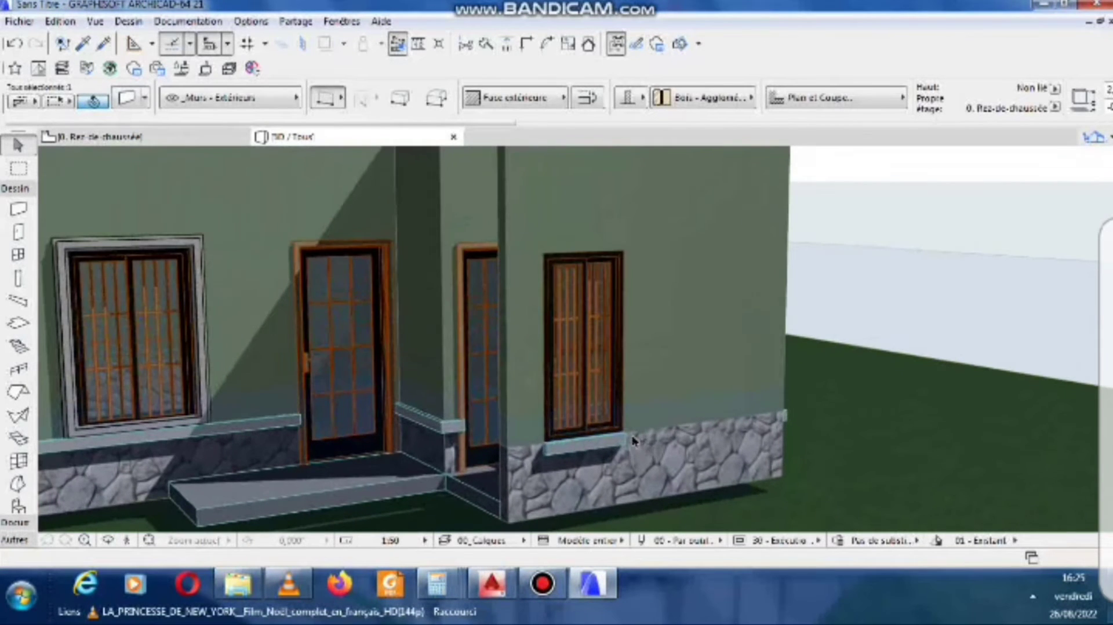
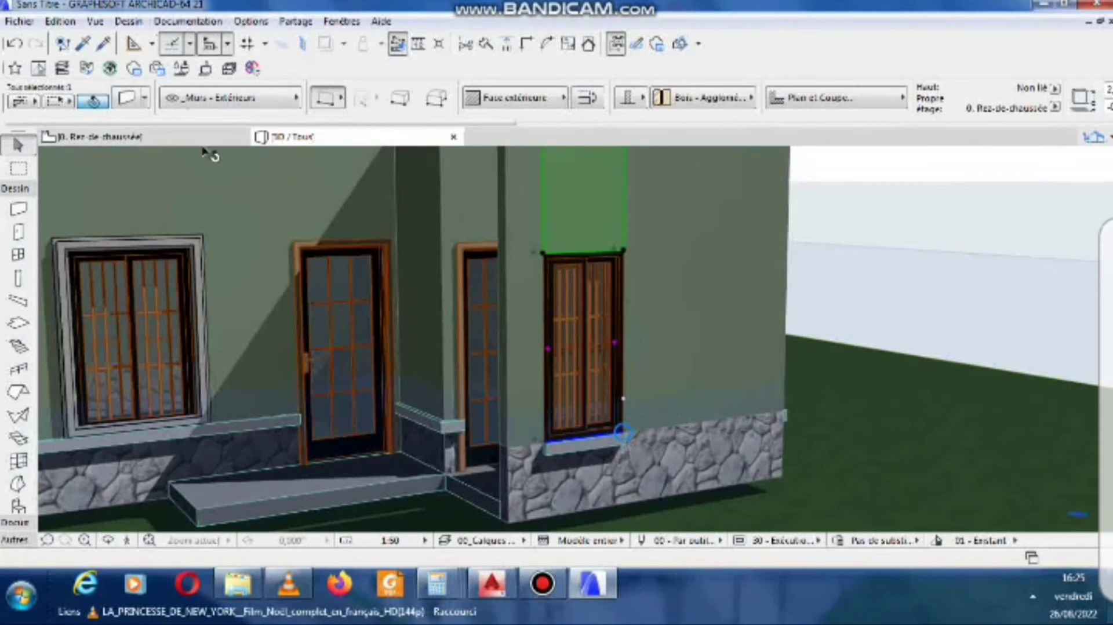
# In the ground floor plan, move the two-leaf sliding window to the right along its wall by about half its width.
pyautogui.click(145, 136)
pyautogui.scroll(-3, 453, 366)
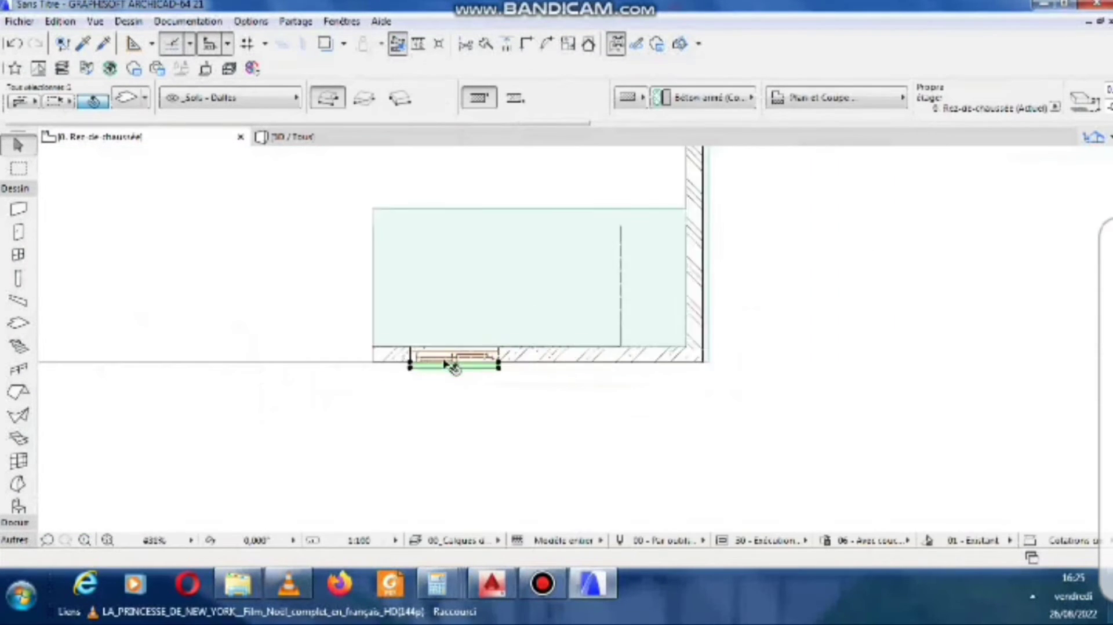
pyautogui.scroll(-1, 456, 365)
pyautogui.scroll(4, 470, 359)
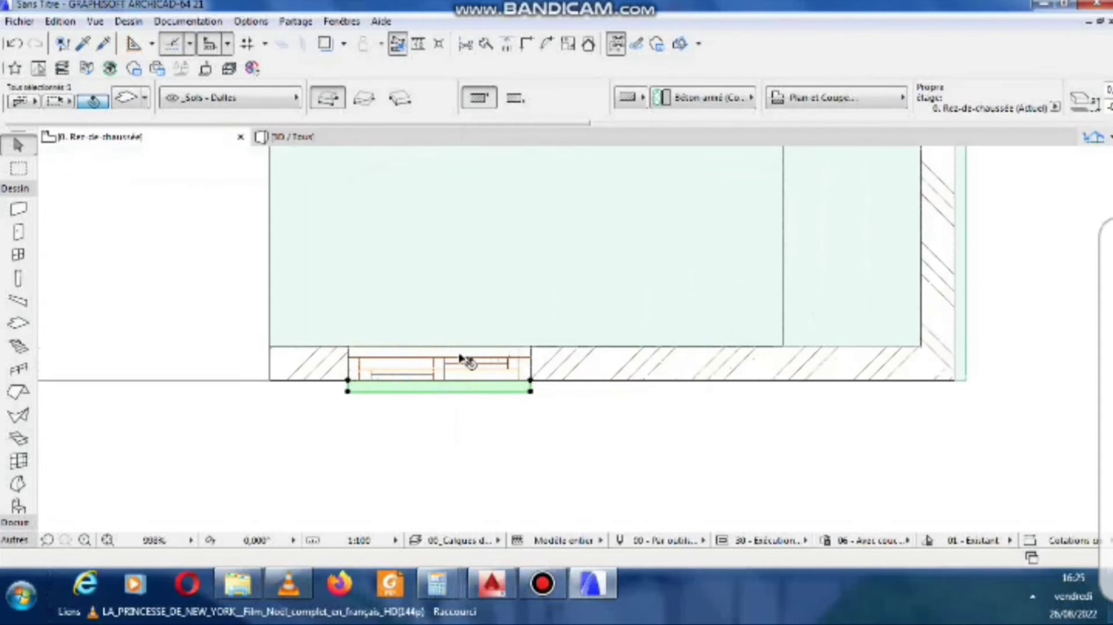
pyautogui.scroll(2, 461, 366)
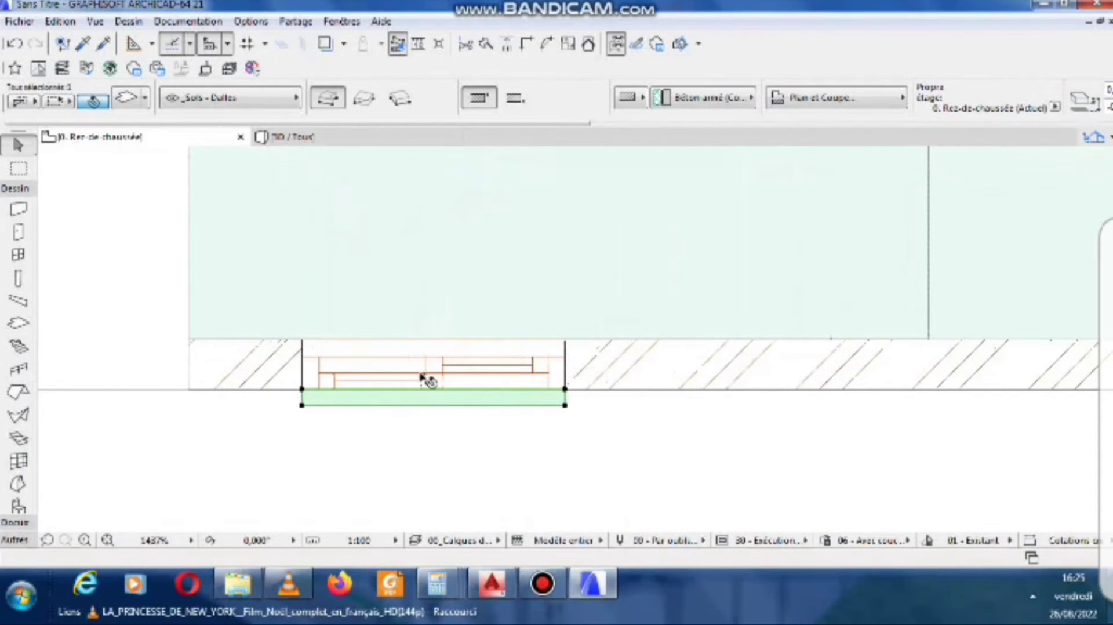
pyautogui.click(363, 380)
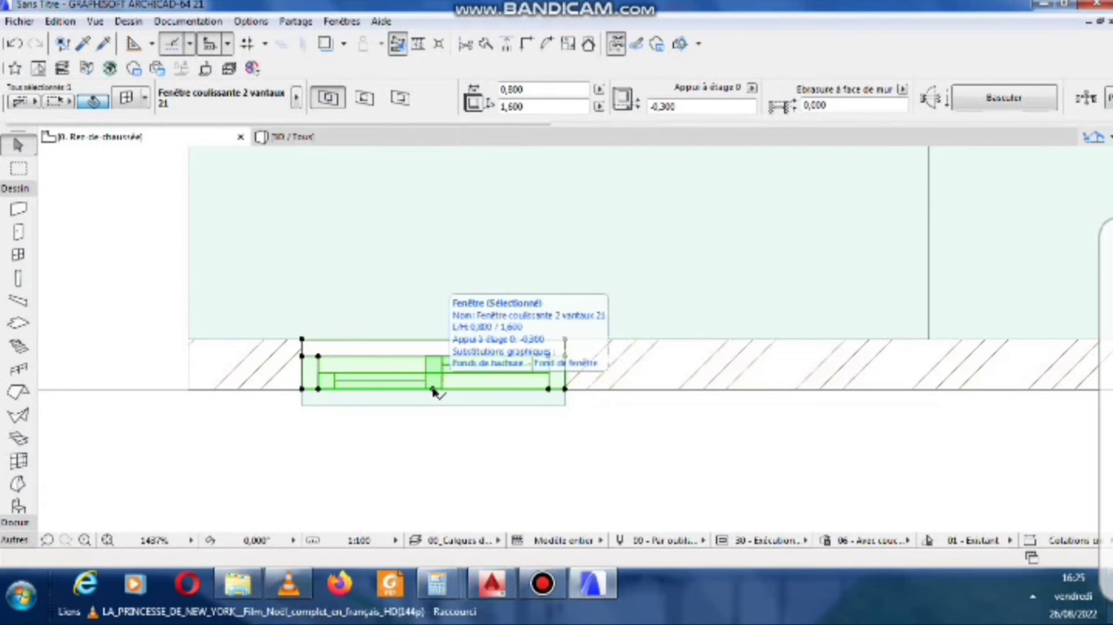
pyautogui.click(433, 389)
pyautogui.click(574, 388)
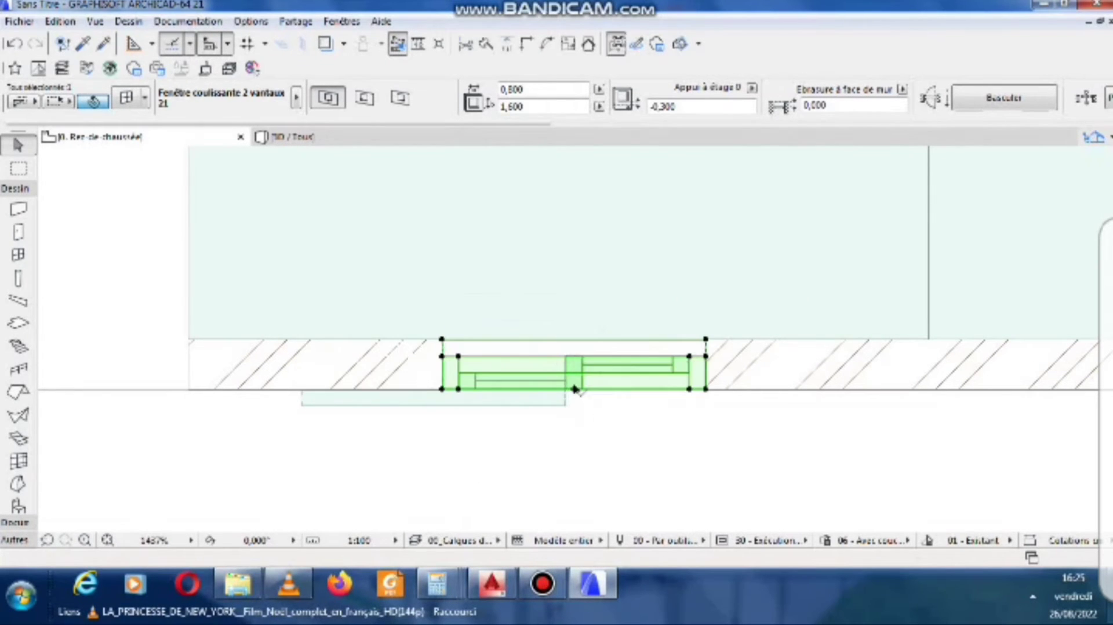
# Move the short outer wall segment hosting the sliding window inward by one wall thickness.
pyautogui.click(385, 389)
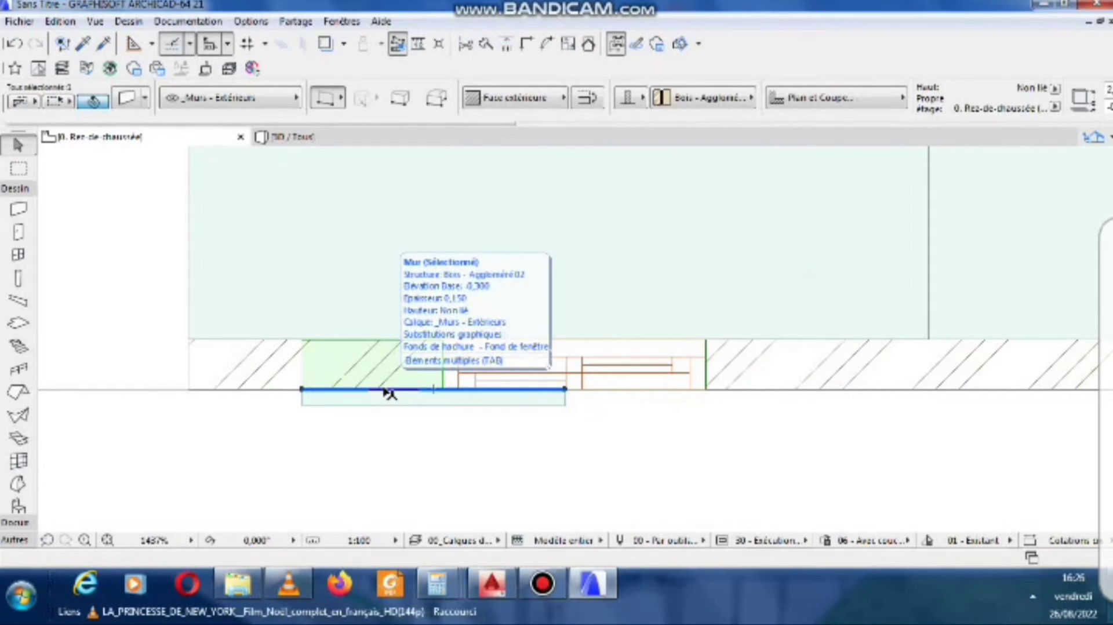
pyautogui.click(385, 389)
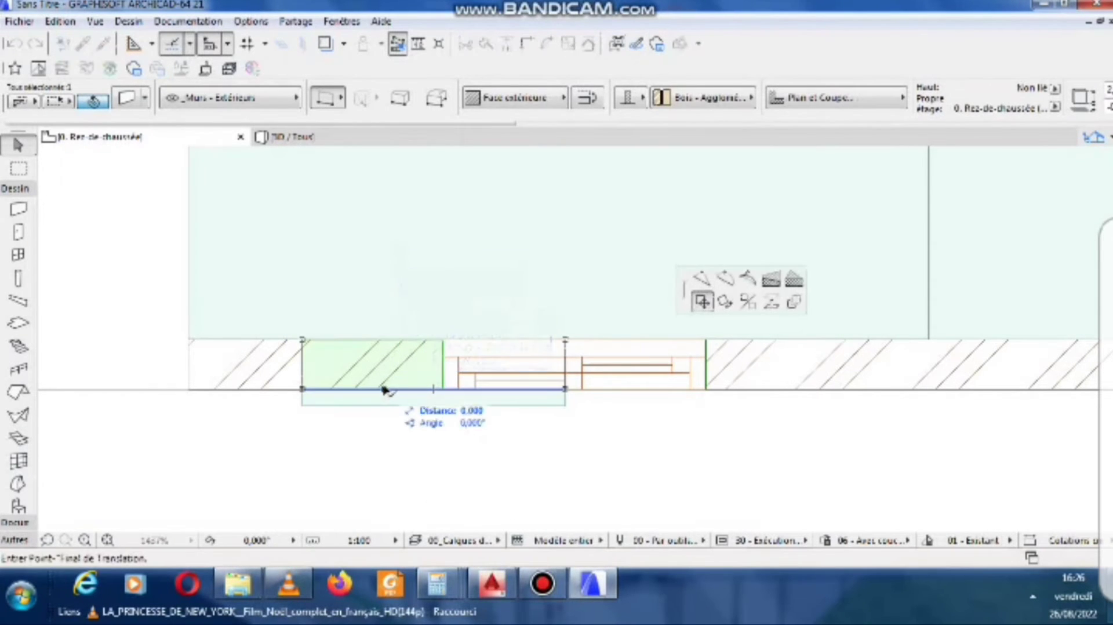
pyautogui.click(389, 346)
# Move the window's sill slab inward so it meets the outer face of the recessed wall segment.
pyautogui.click(372, 400)
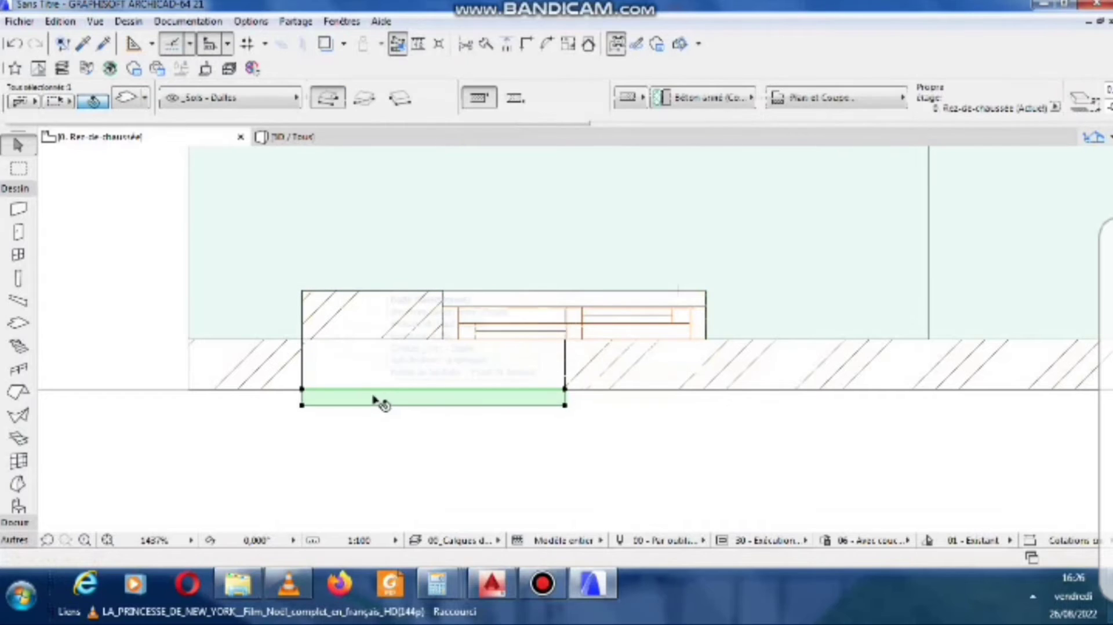
pyautogui.click(379, 393)
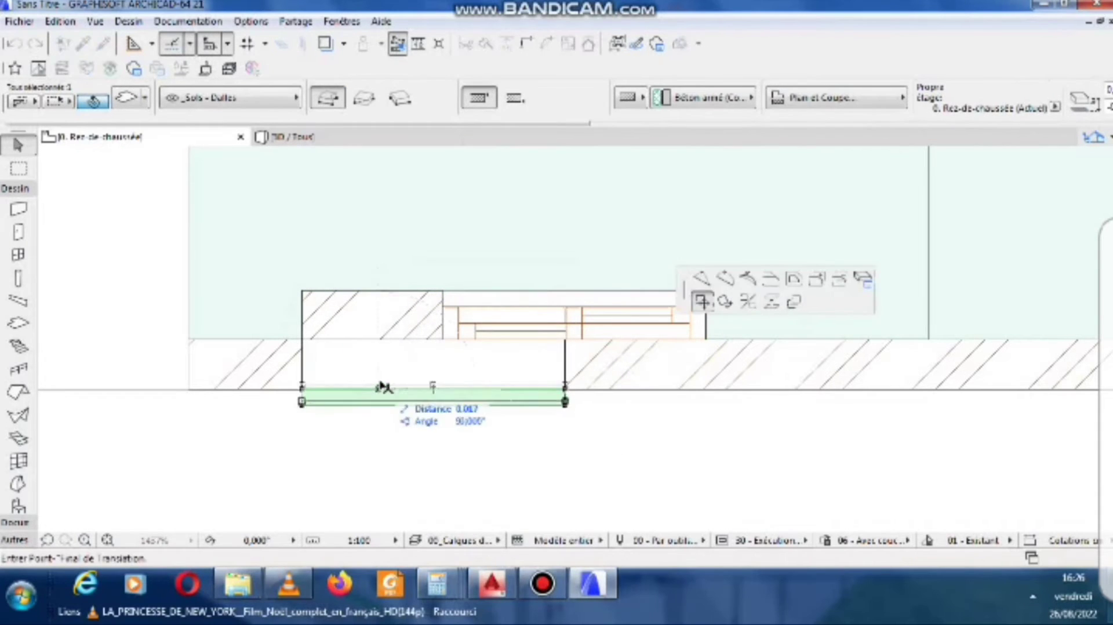
pyautogui.click(381, 344)
# Move the sliding window along the recessed wall segment until its left edge aligns with the recess's left corner.
pyautogui.click(478, 324)
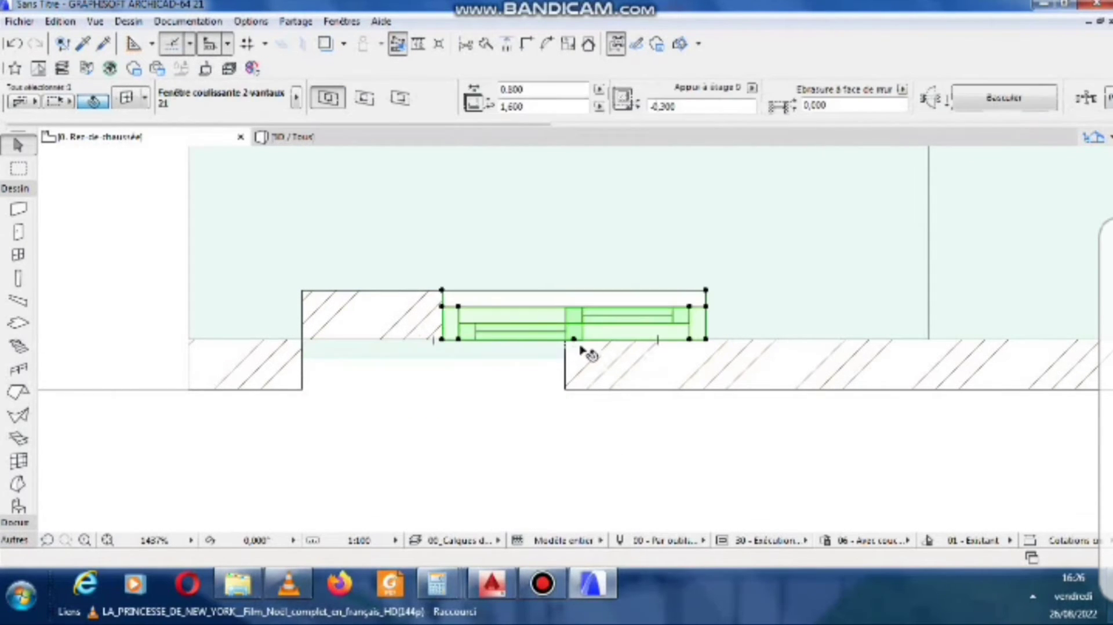
pyautogui.click(458, 341)
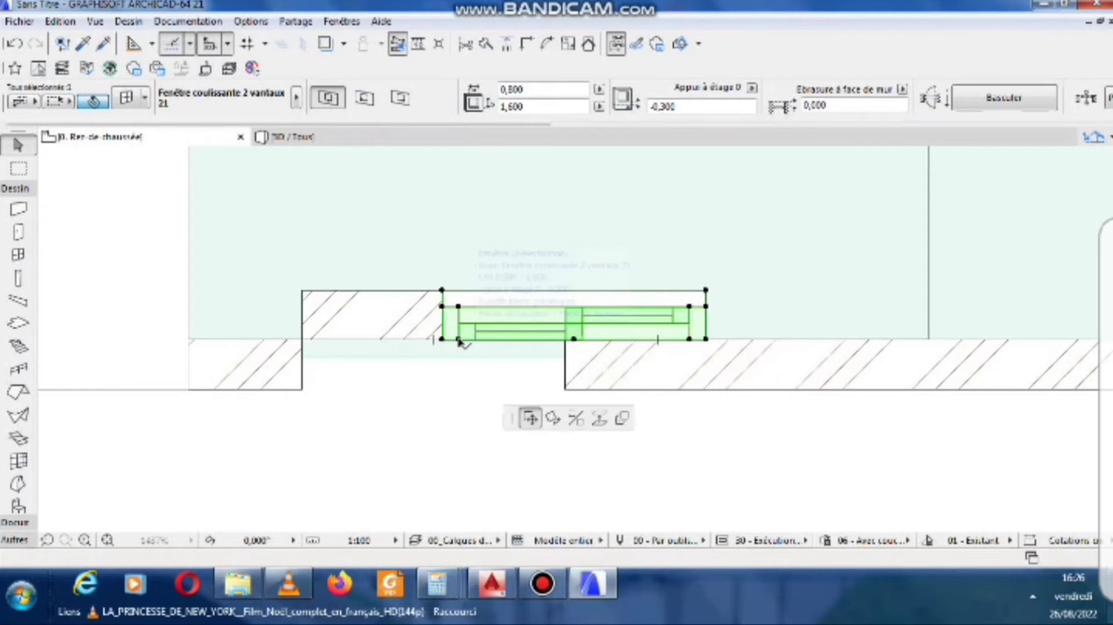
pyautogui.click(302, 340)
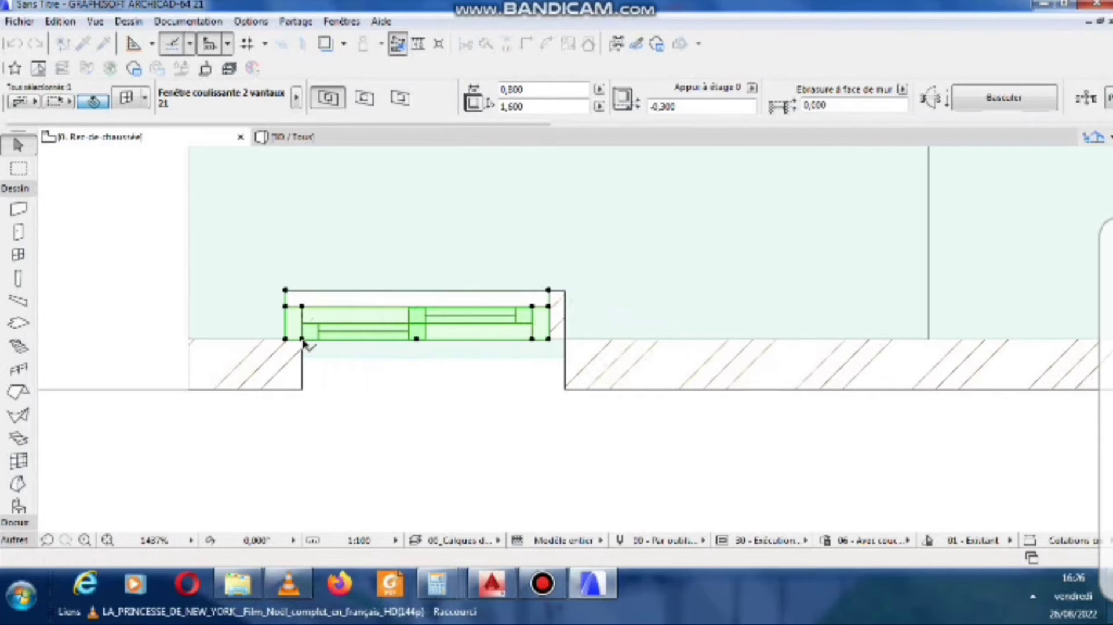
pyautogui.click(290, 341)
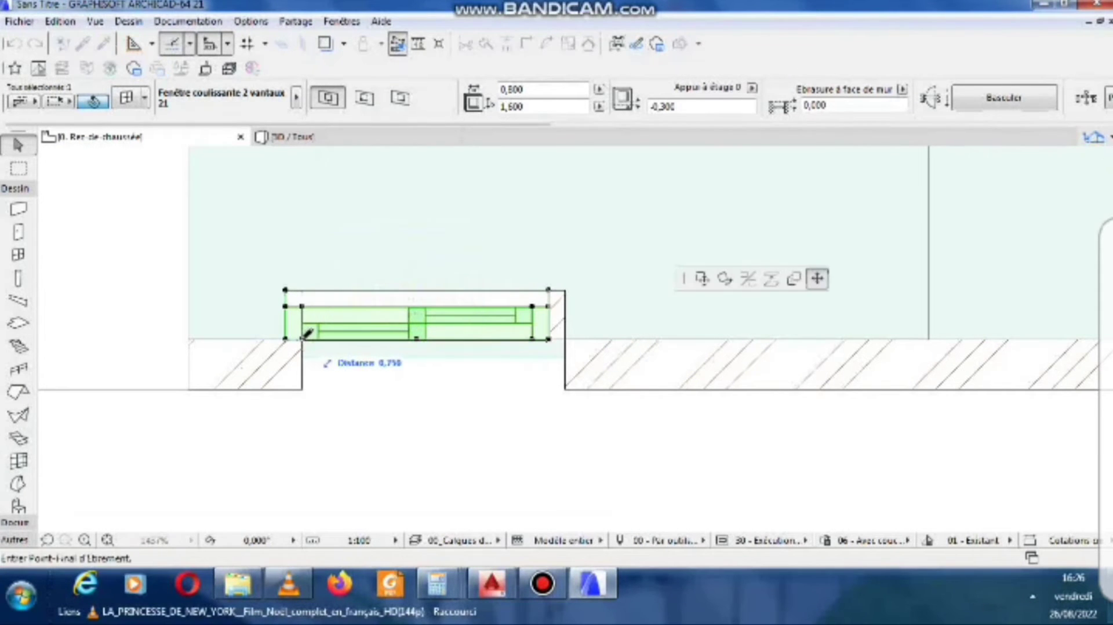
pyautogui.click(703, 280)
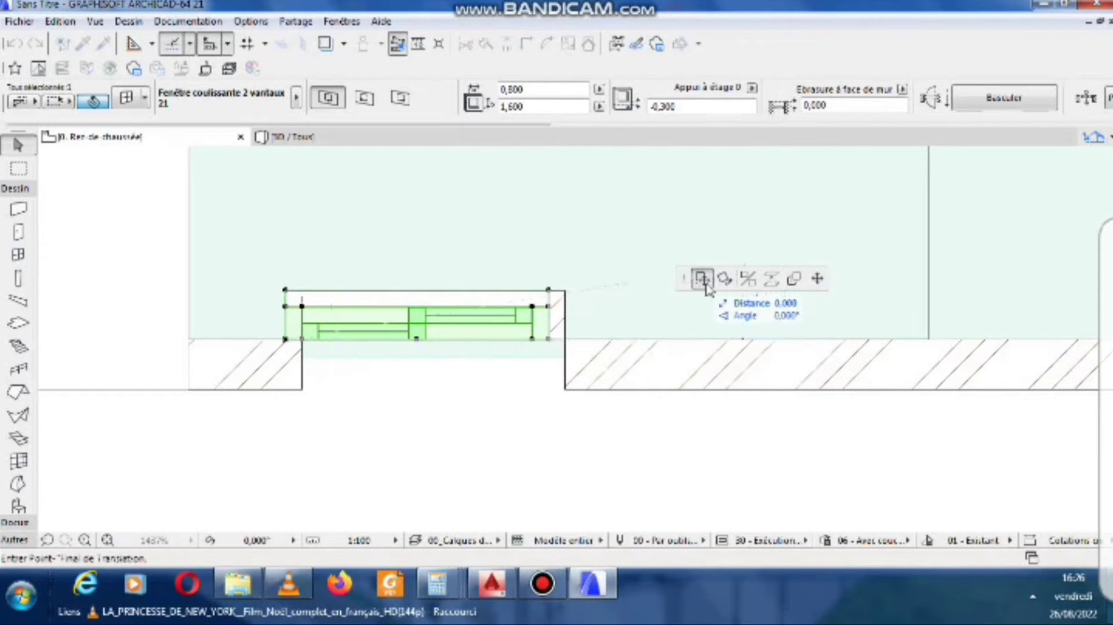
pyautogui.click(302, 340)
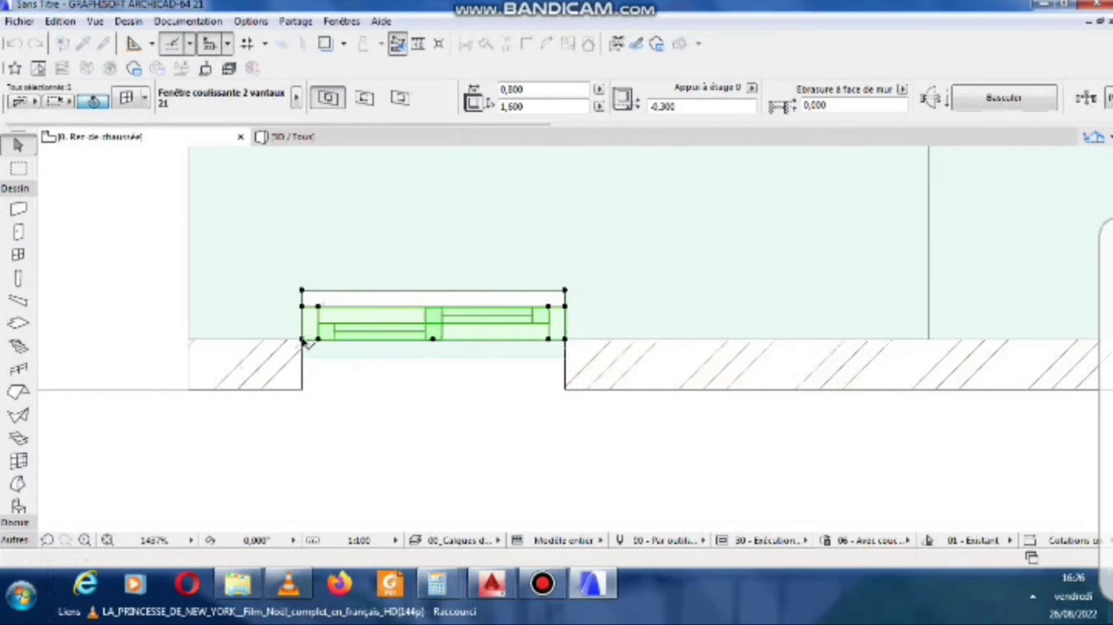
# In the -1. Sous-sol plan, move the base wall segment below the window inward by one wall thickness.
pyautogui.click(371, 141)
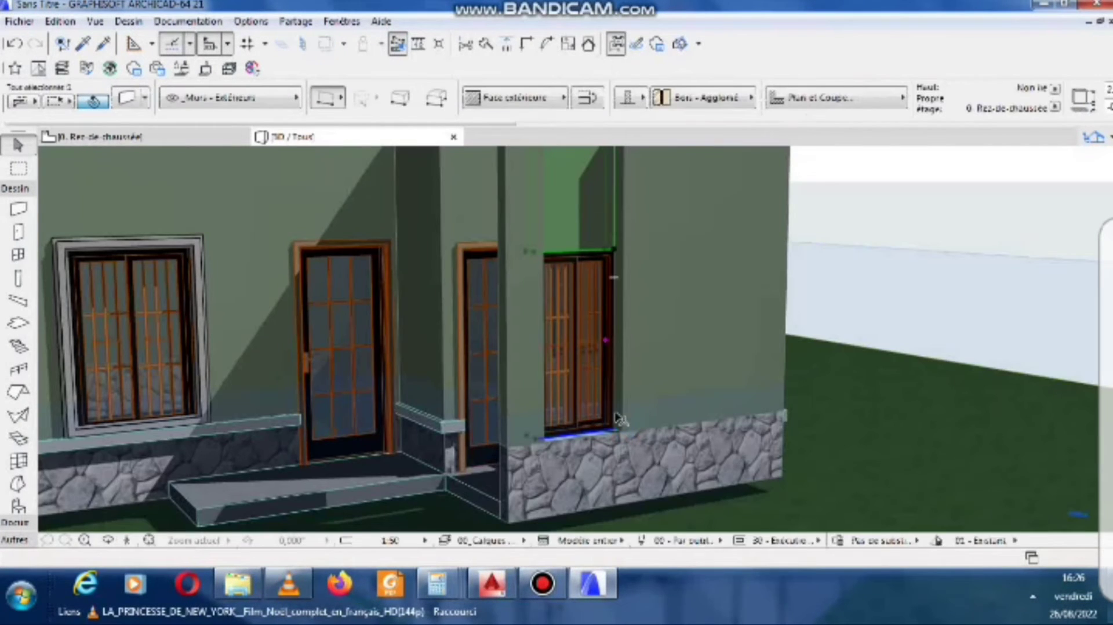
pyautogui.click(141, 138)
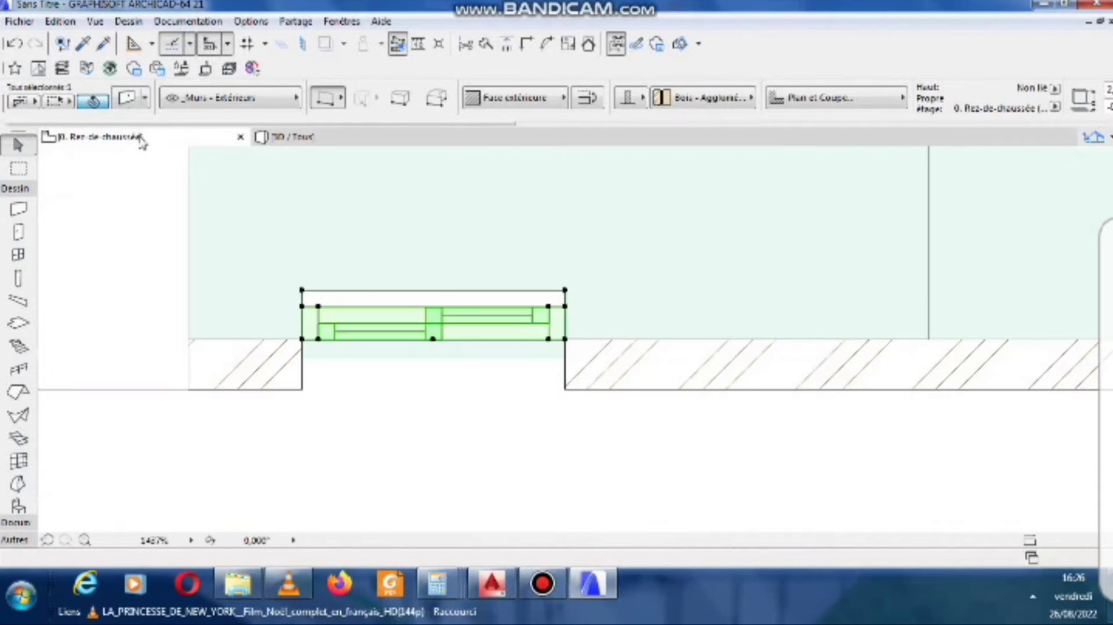
pyautogui.rightClick(139, 138)
pyautogui.click(200, 319)
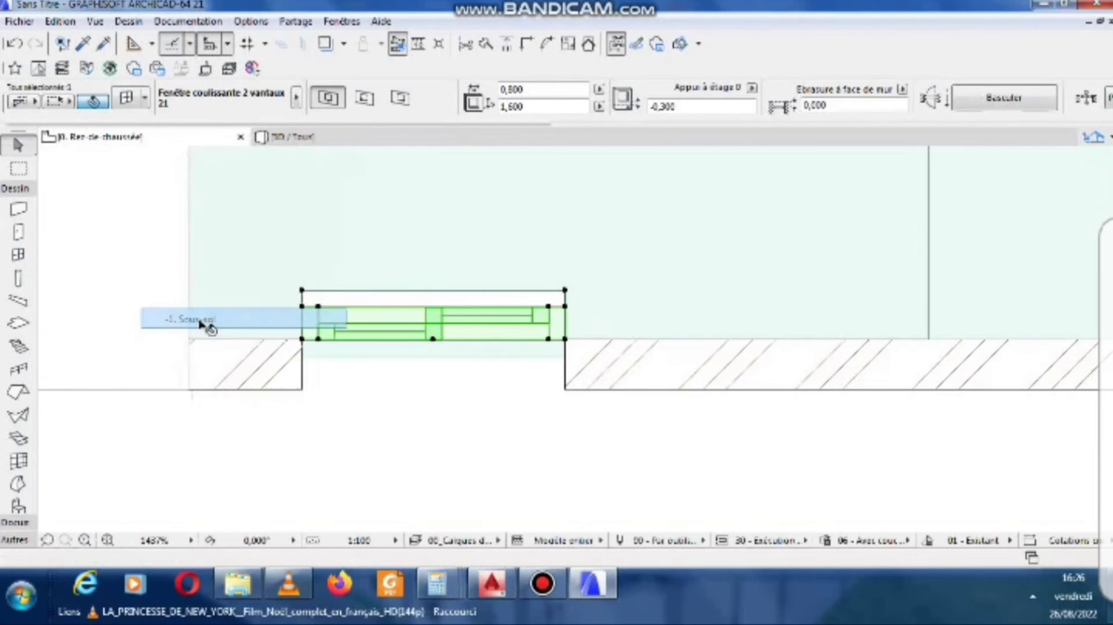
pyautogui.click(371, 376)
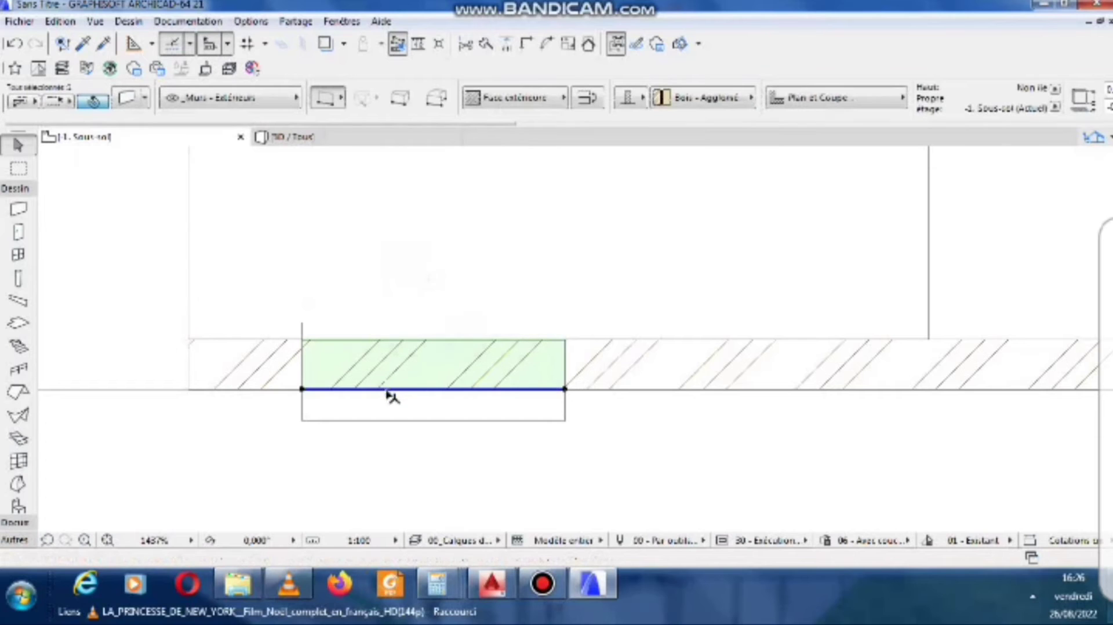
pyautogui.click(387, 389)
pyautogui.click(388, 340)
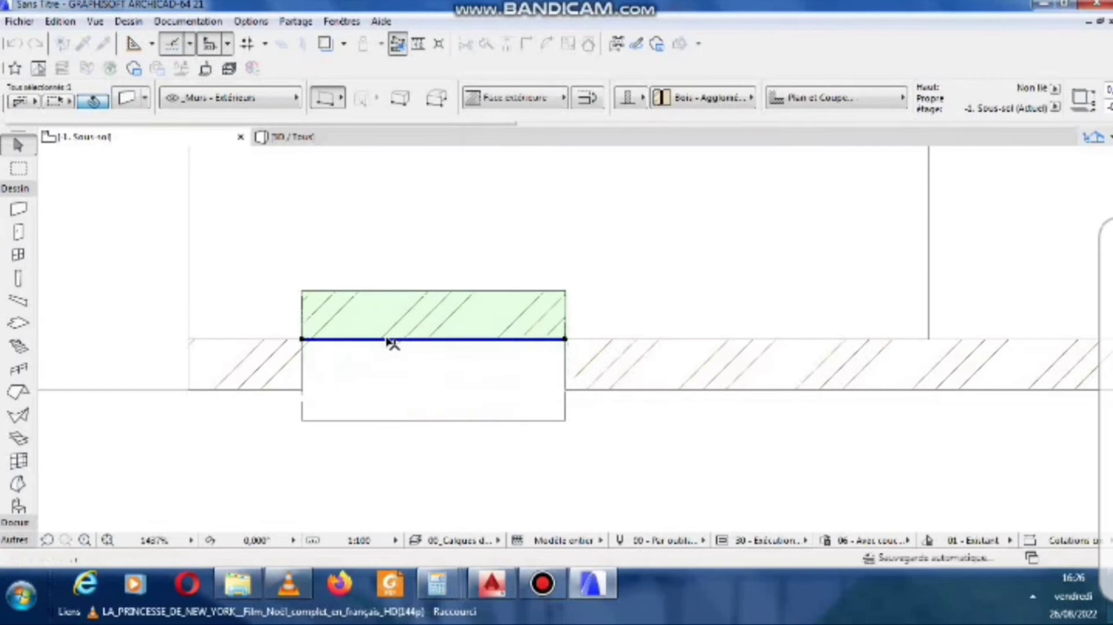
# Examine the recessed window, its sill and the stone base wall in 3D and in the ground floor plan.
pyautogui.click(327, 135)
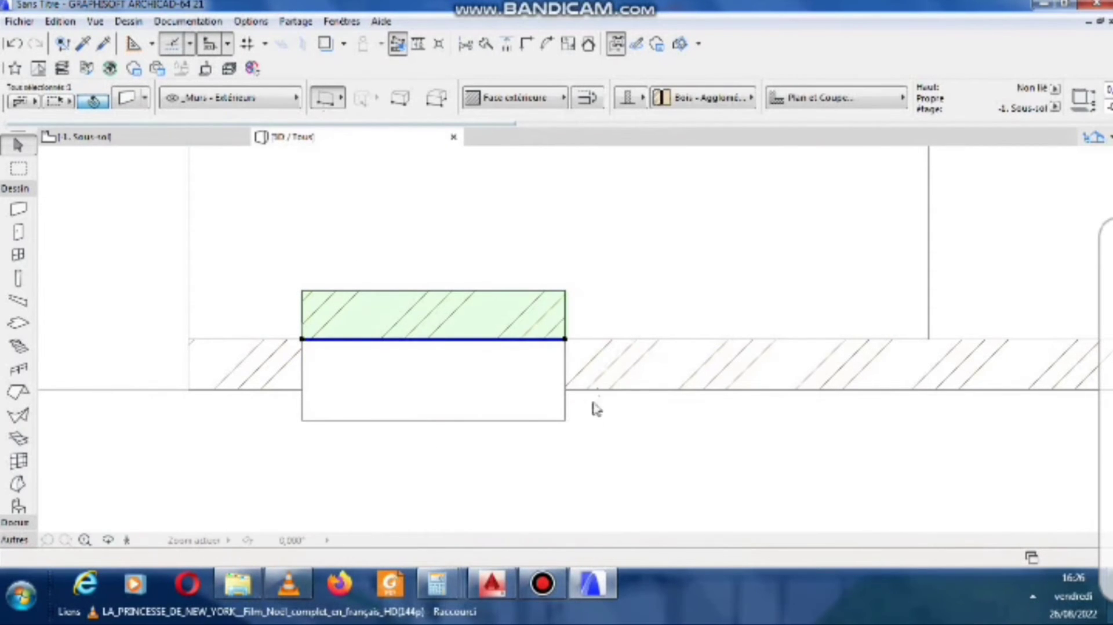
pyautogui.scroll(-4, 567, 422)
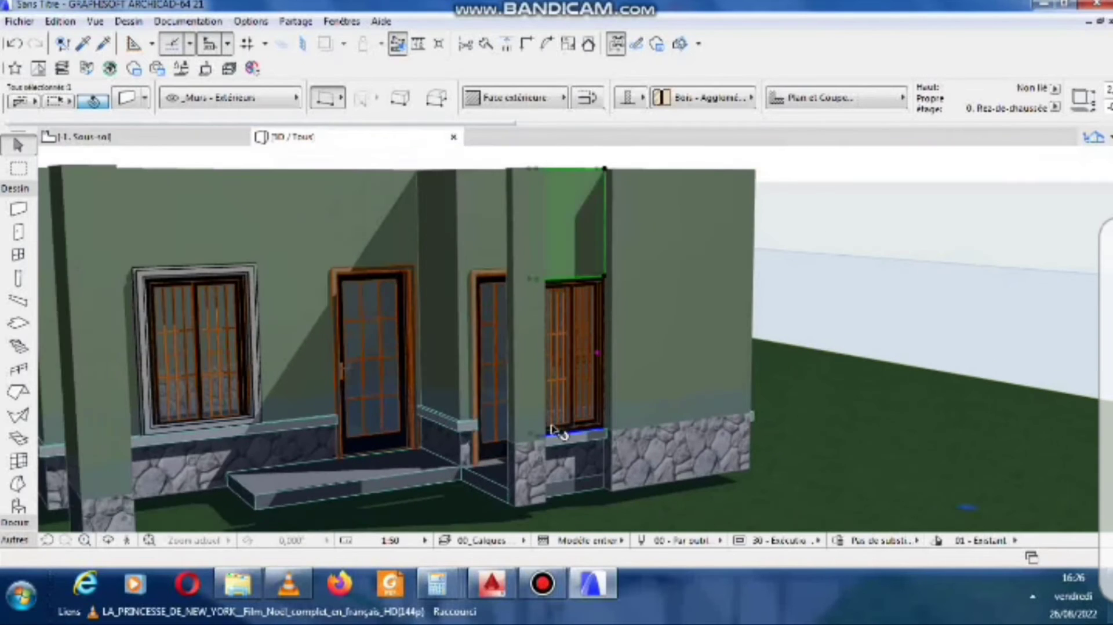
pyautogui.scroll(-2, 611, 463)
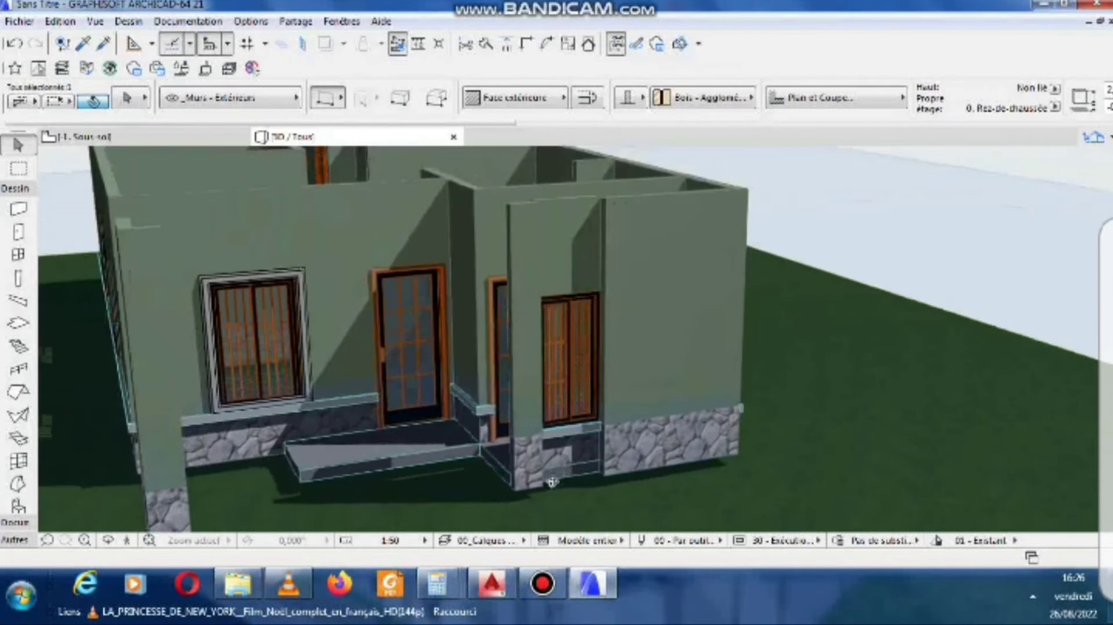
pyautogui.scroll(8, 603, 446)
pyautogui.scroll(2, 597, 438)
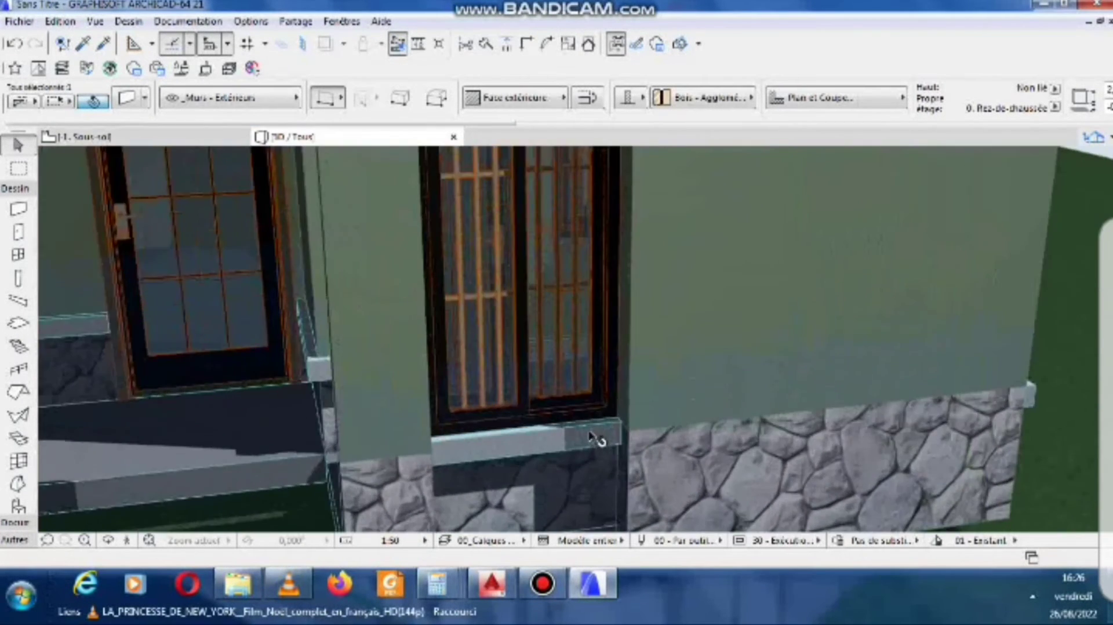
pyautogui.scroll(3, 511, 457)
pyautogui.keyDown('shift'); pyautogui.moveTo(512, 458); pyautogui.dragTo(492, 426, button='middle'); pyautogui.keyUp('shift')
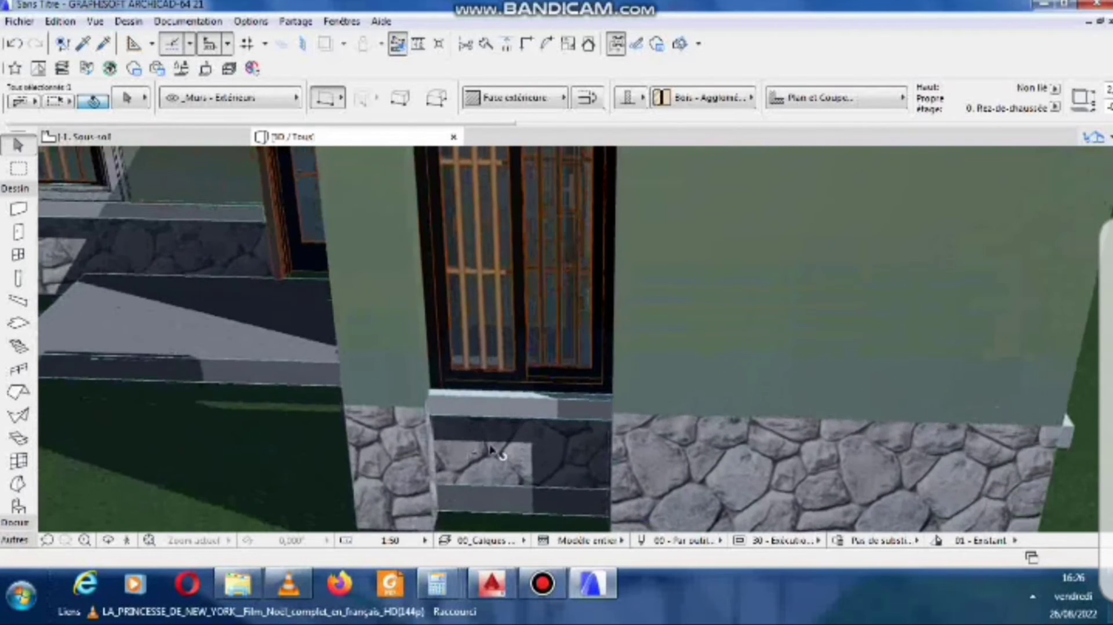
pyautogui.click(174, 138)
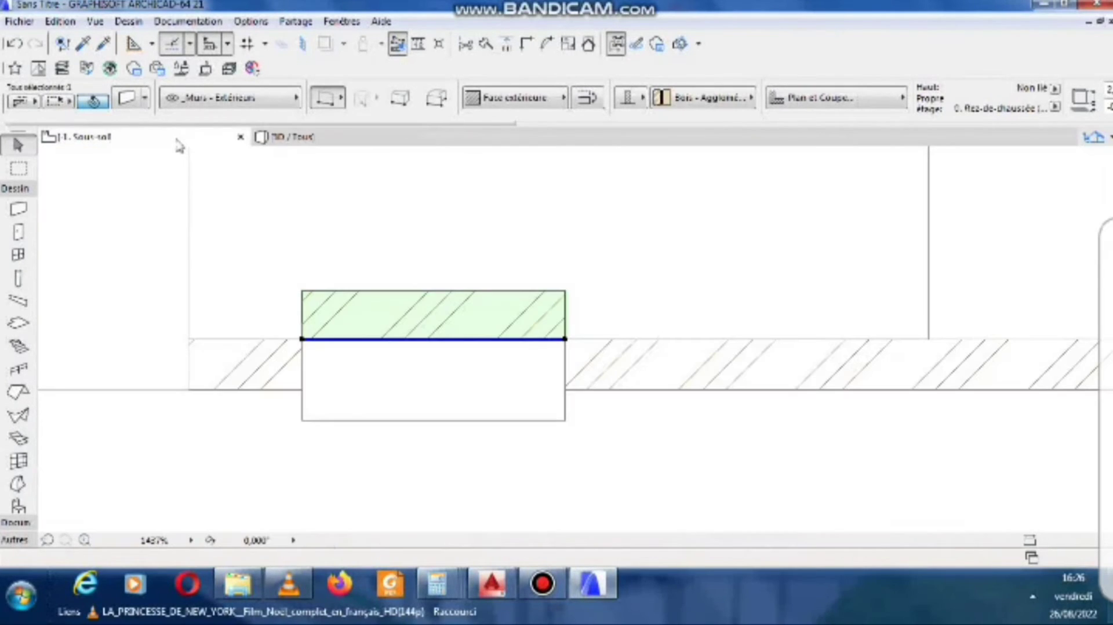
pyautogui.rightClick(177, 140)
pyautogui.click(261, 302)
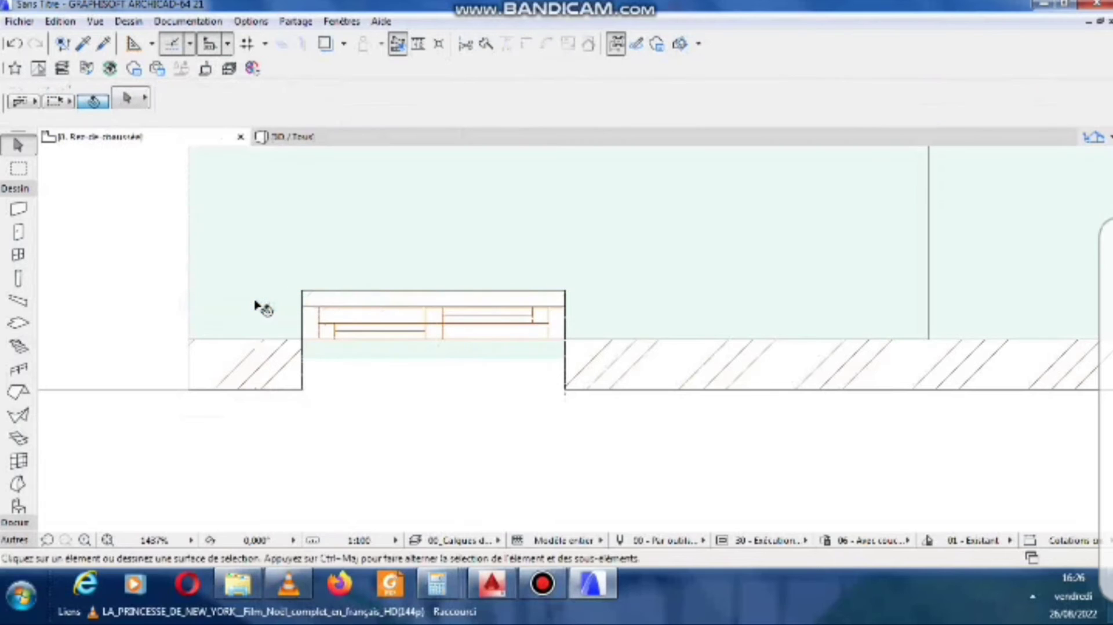
pyautogui.click(324, 137)
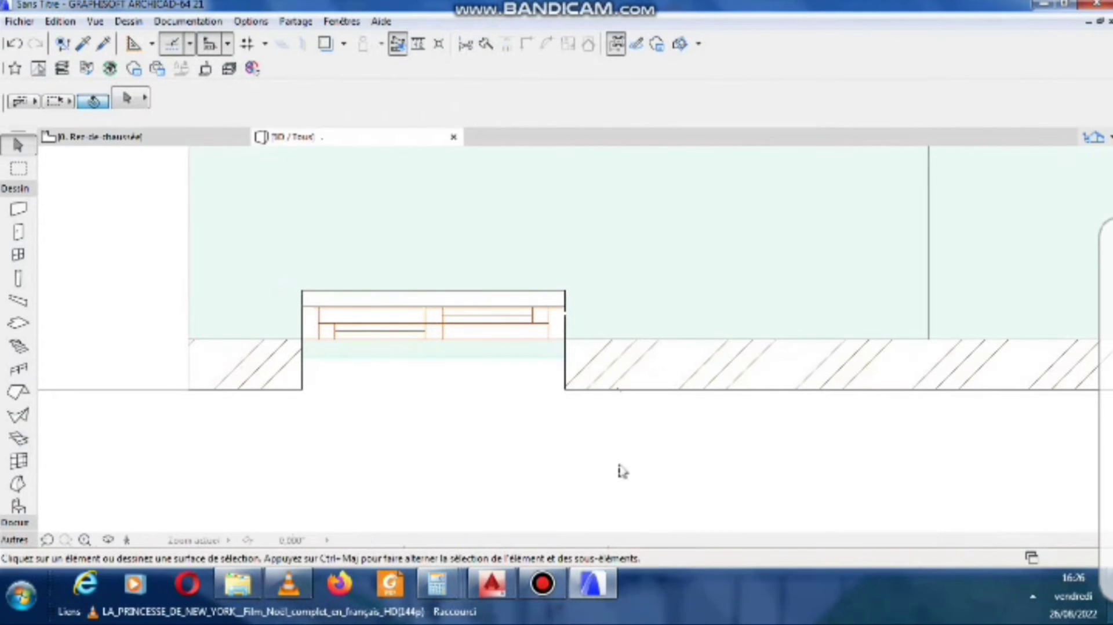
# Change the surface of the base wall segment below the window's sill to Enduit - Beige nature.
pyautogui.scroll(3, 544, 487)
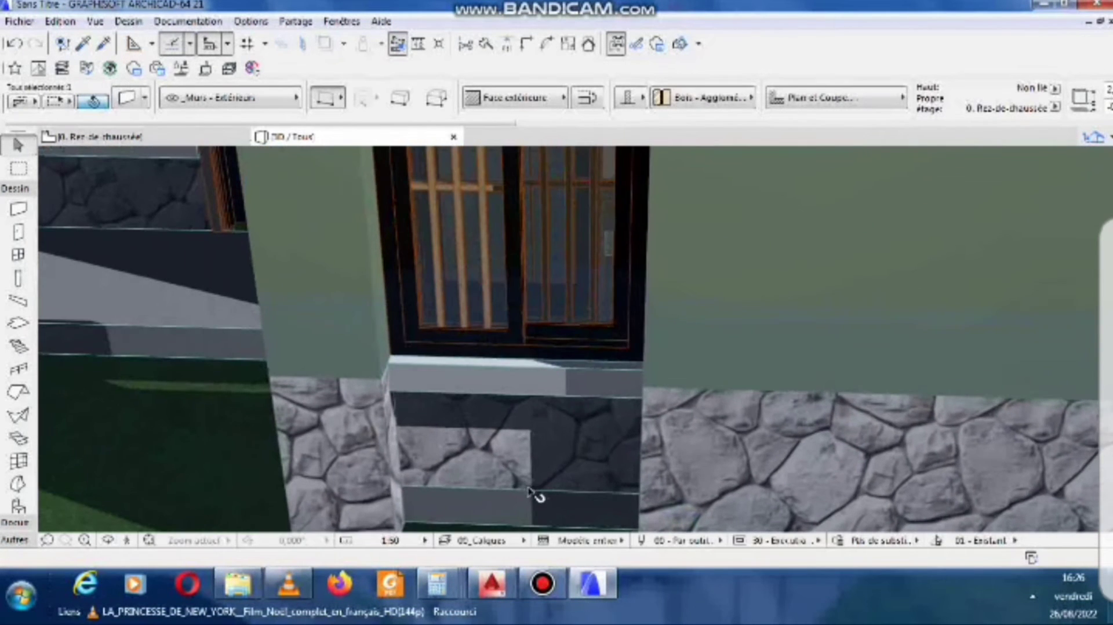
pyautogui.click(508, 510)
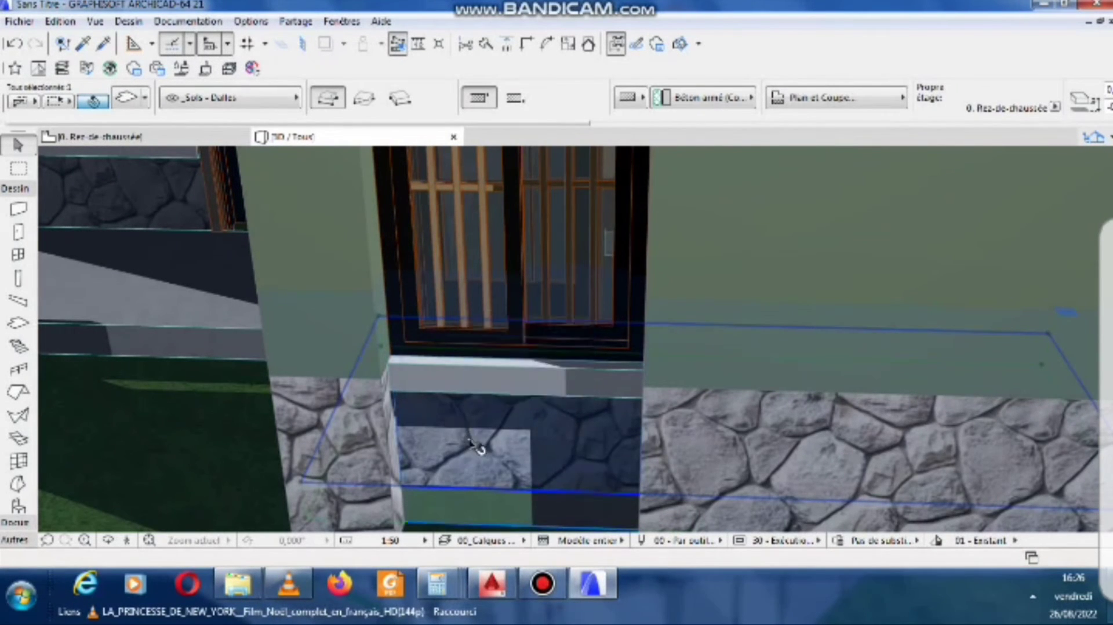
pyautogui.click(473, 439)
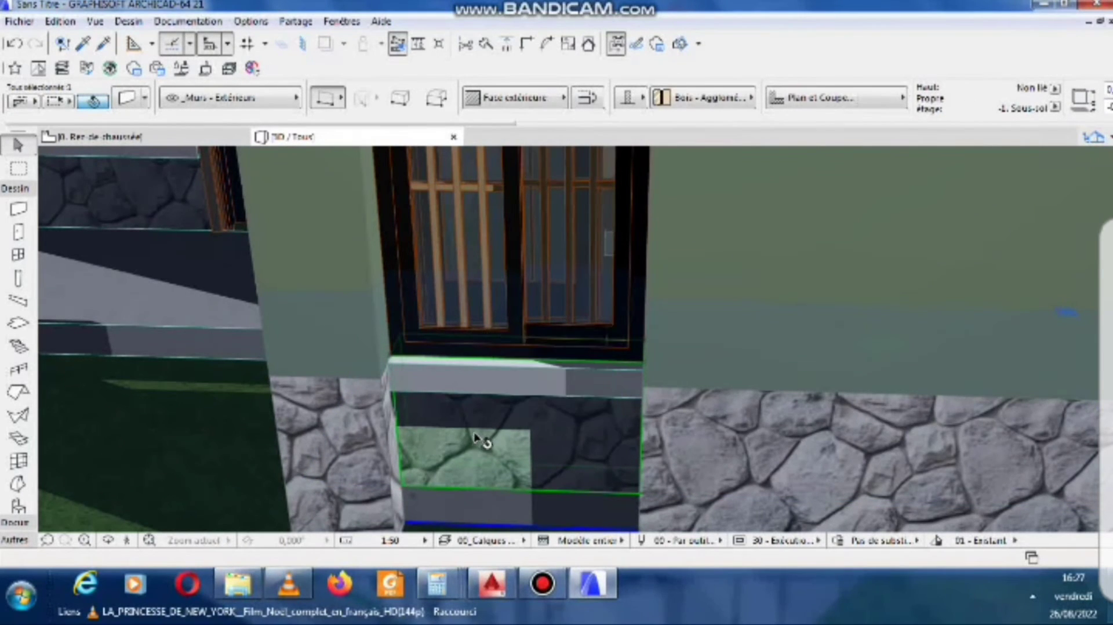
pyautogui.click(127, 99)
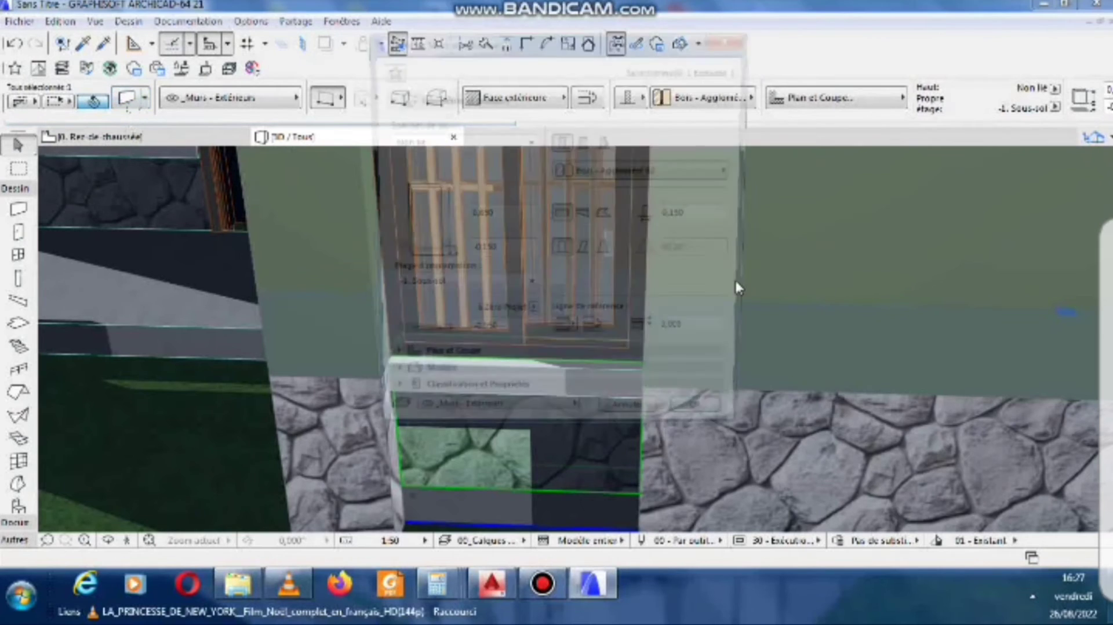
pyautogui.click(441, 384)
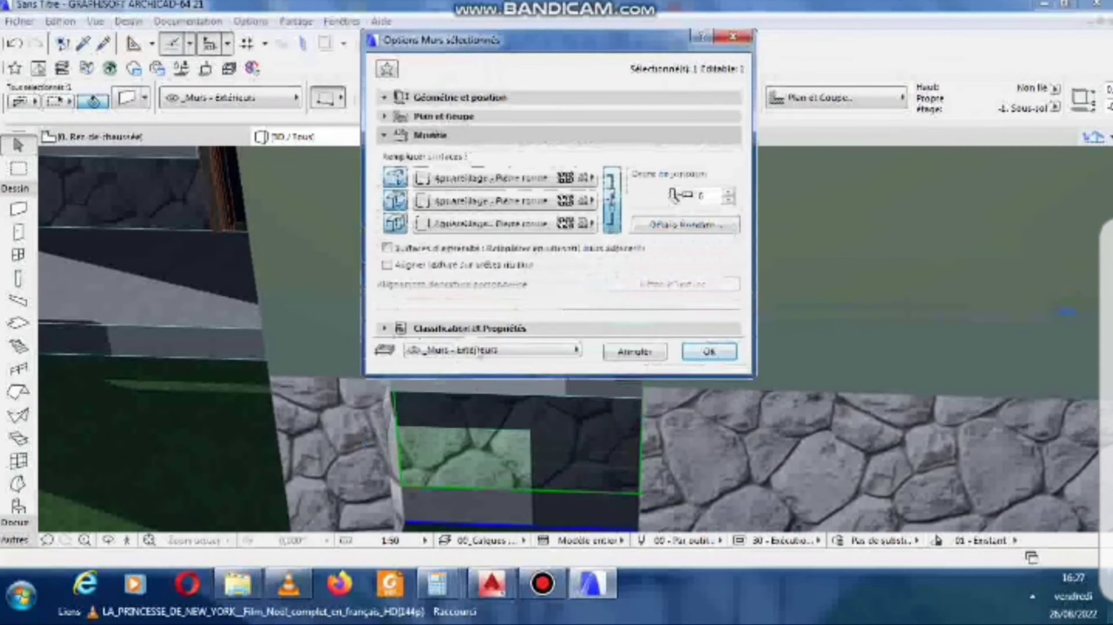
pyautogui.click(481, 179)
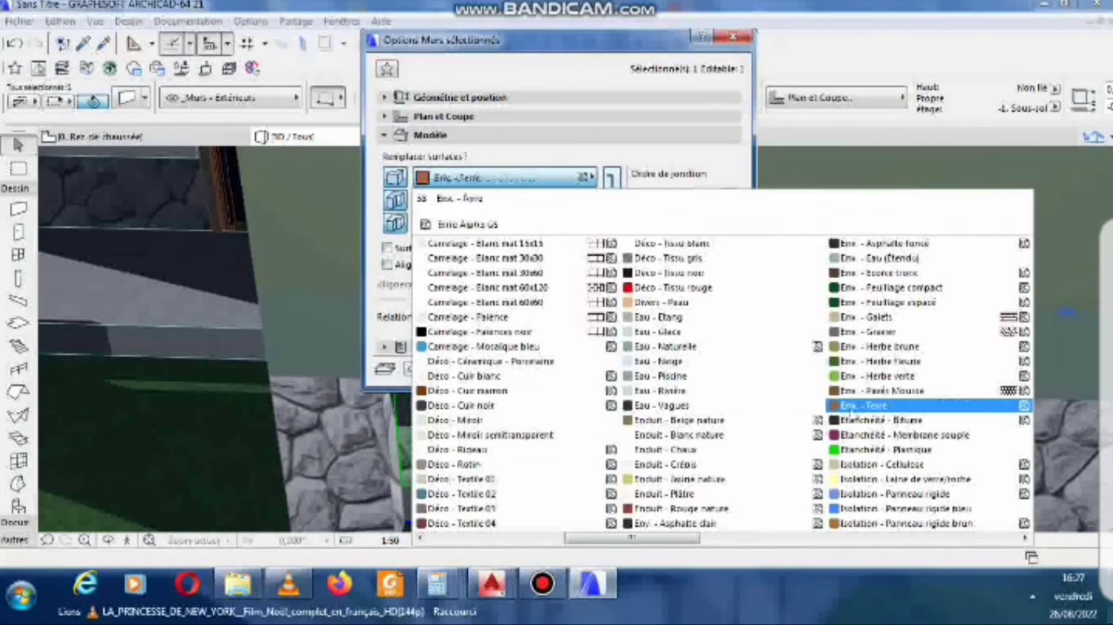
pyautogui.click(716, 419)
pyautogui.click(717, 376)
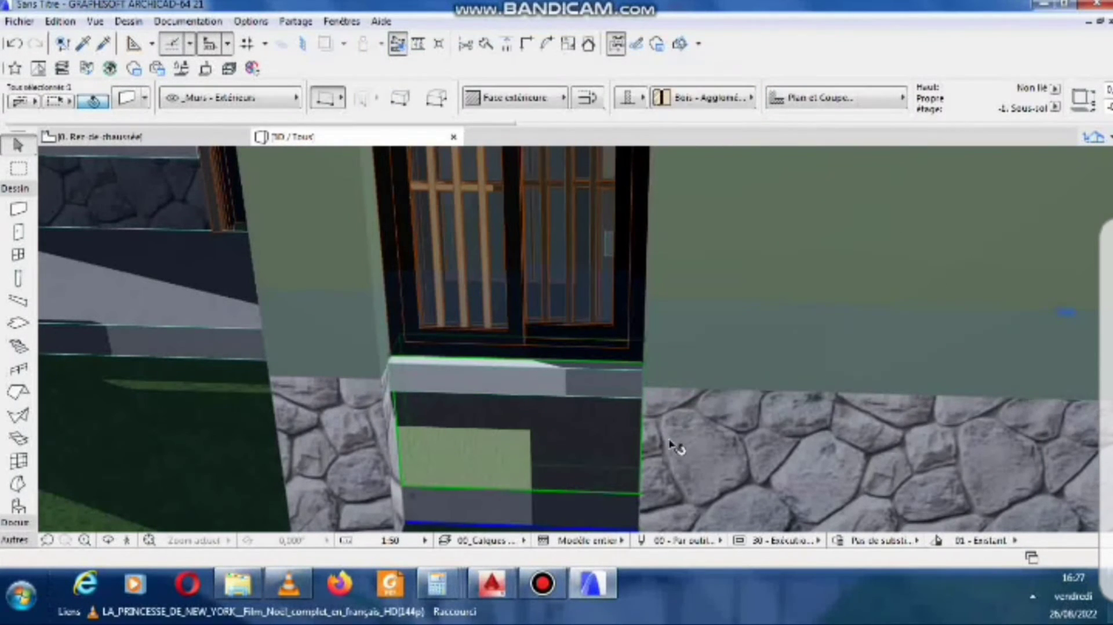
pyautogui.press('Escape')
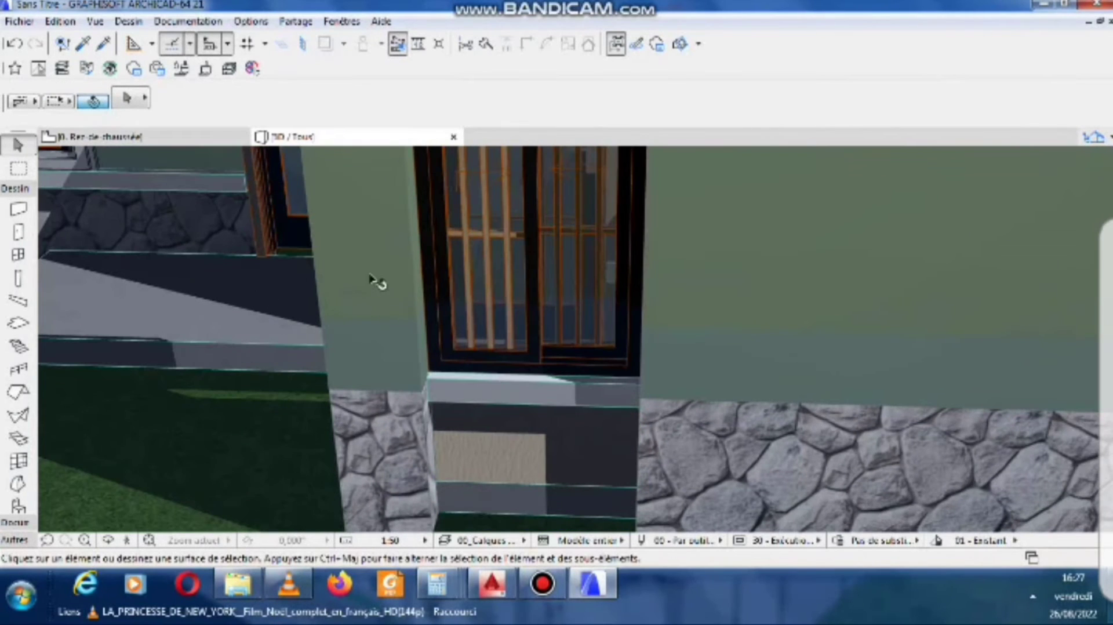
# In the ground floor plan, insert a new node on the floor slab's outer edge and place it at the recess's inner left corner.
pyautogui.click(165, 139)
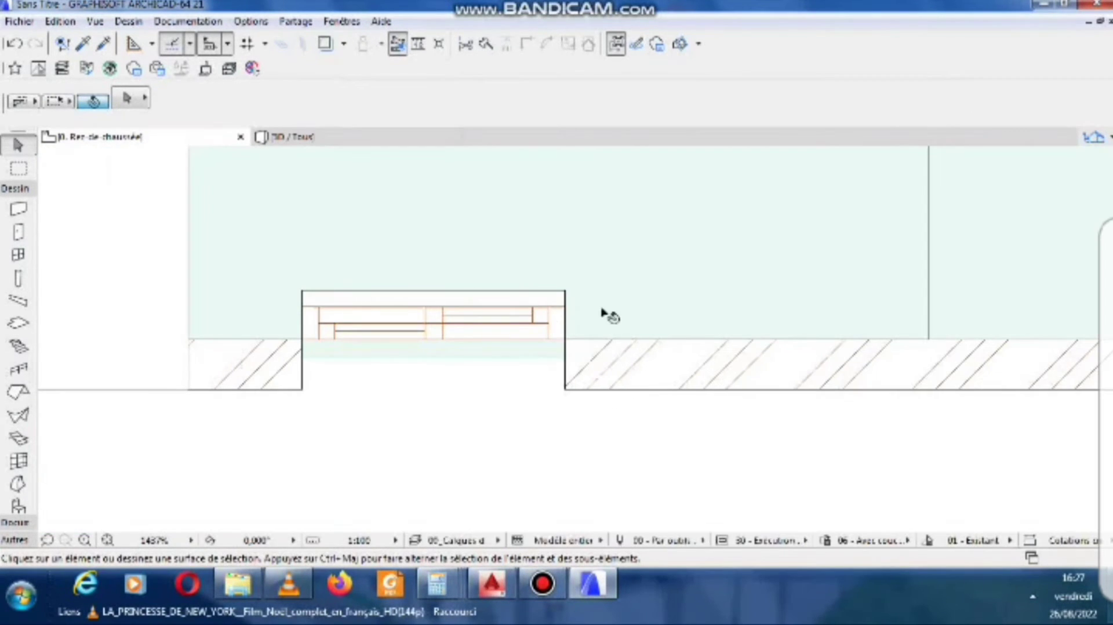
pyautogui.click(607, 310)
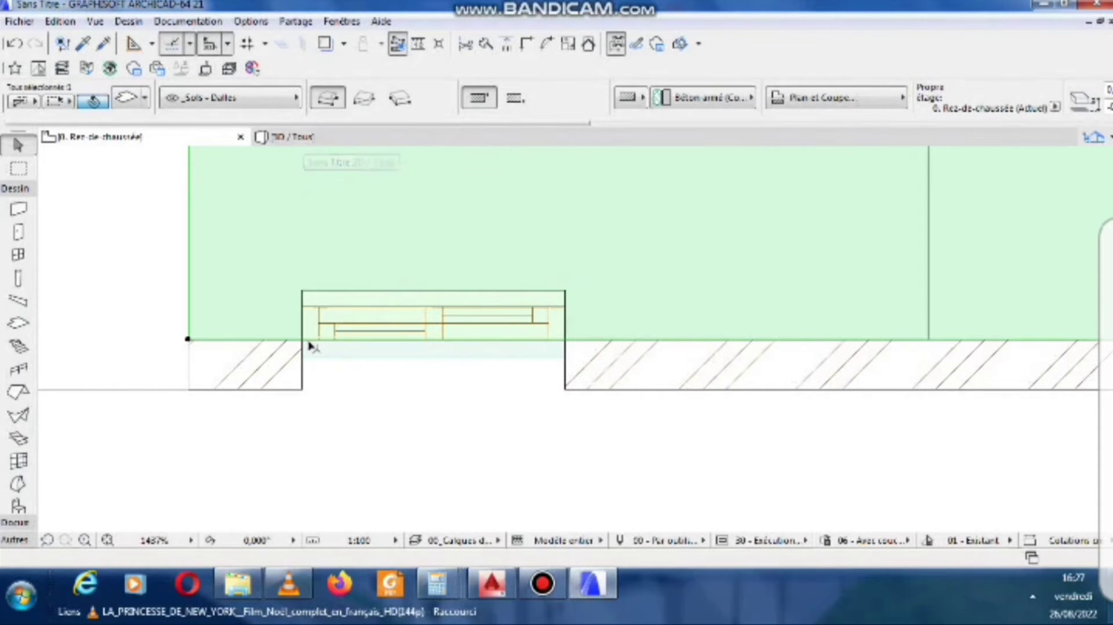
pyautogui.scroll(2, 306, 342)
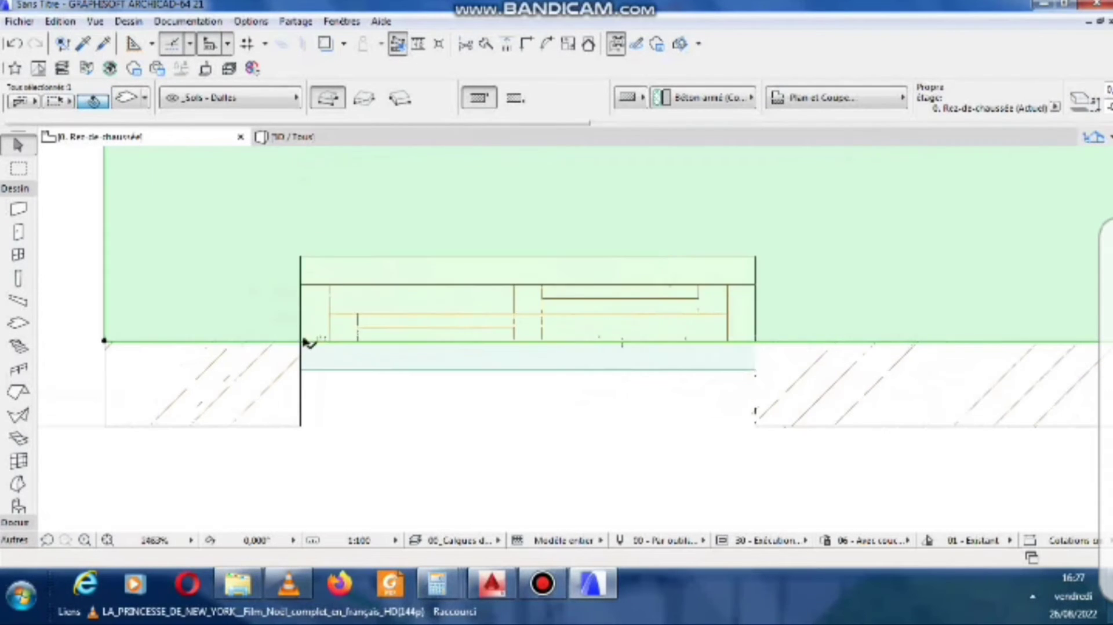
pyautogui.click(396, 342)
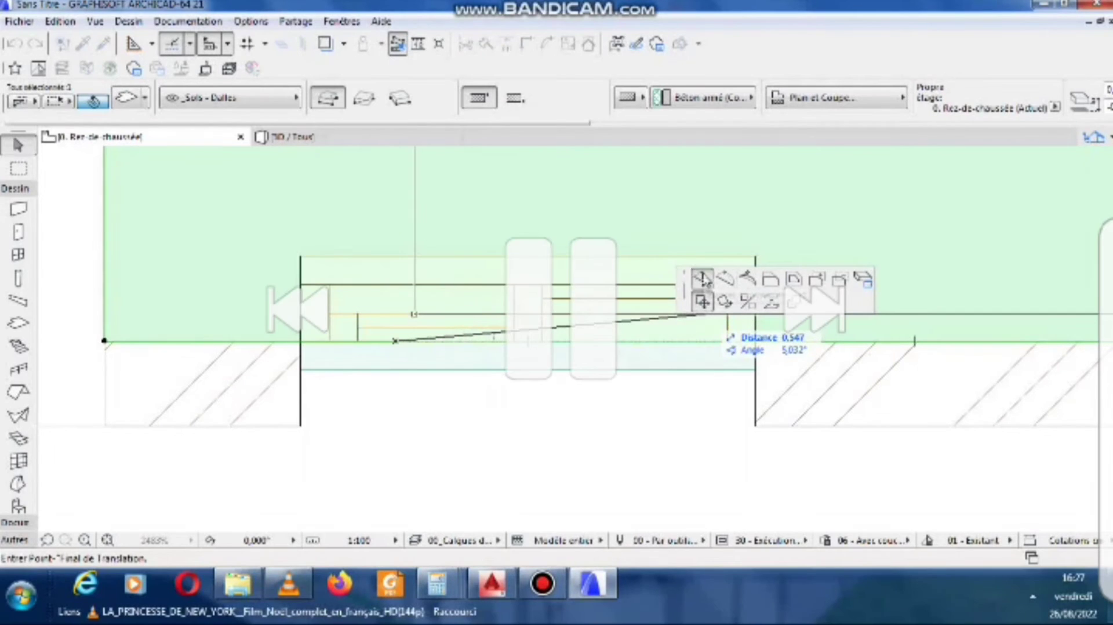
pyautogui.click(702, 279)
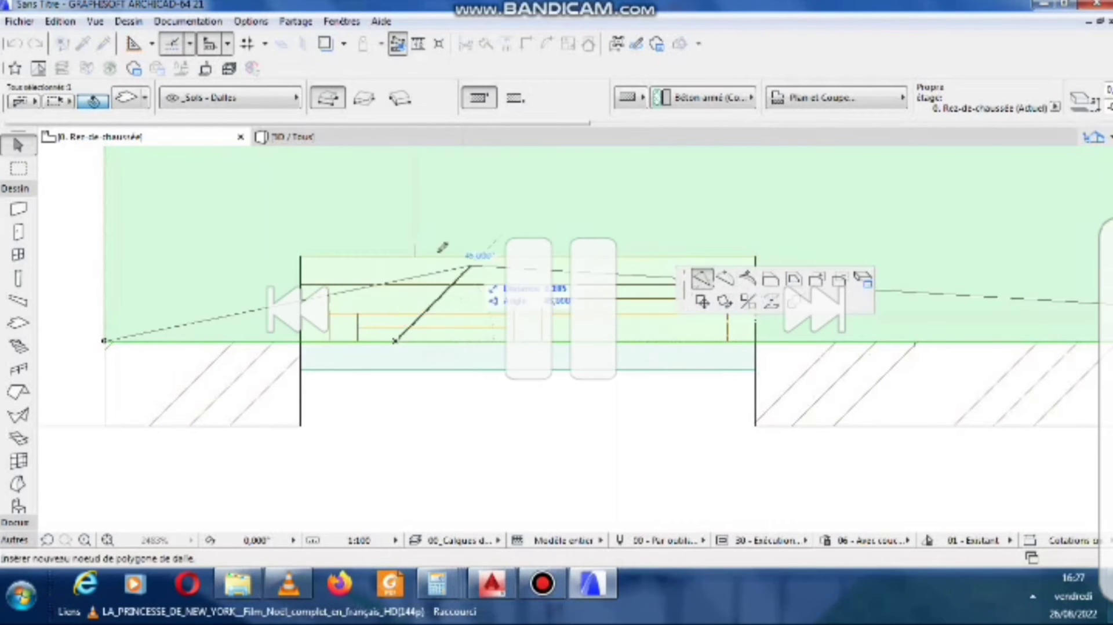
pyautogui.click(301, 255)
pyautogui.click(260, 277)
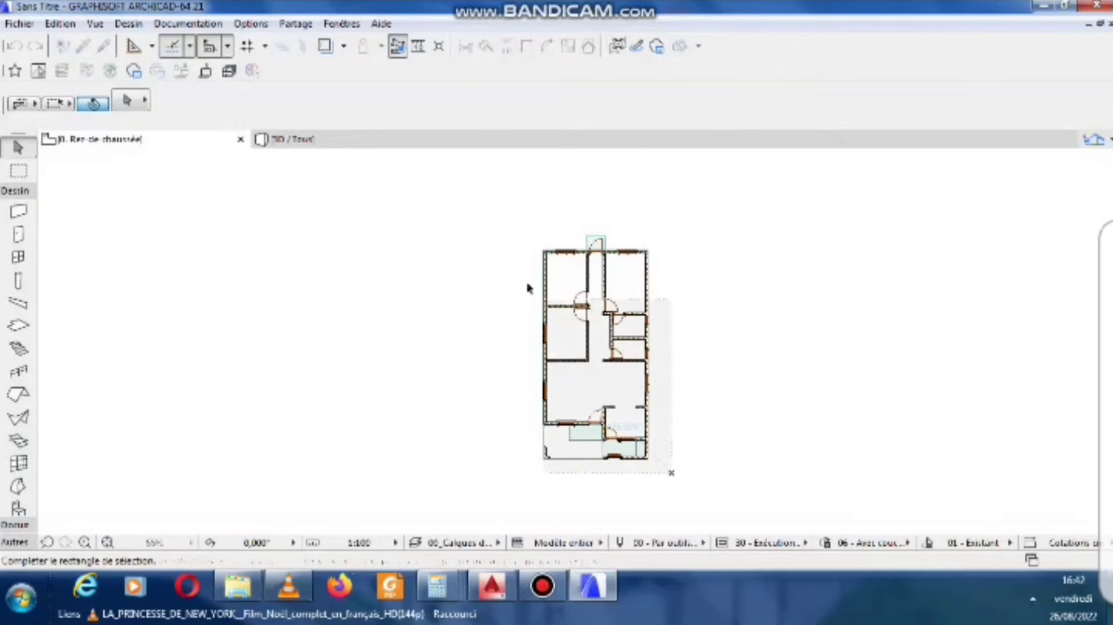
# Copy the entire 0. Rez-de-chaussée plan and paste it onto the 1. Etage 1er storey.
pyautogui.click(672, 472)
pyautogui.click(490, 225)
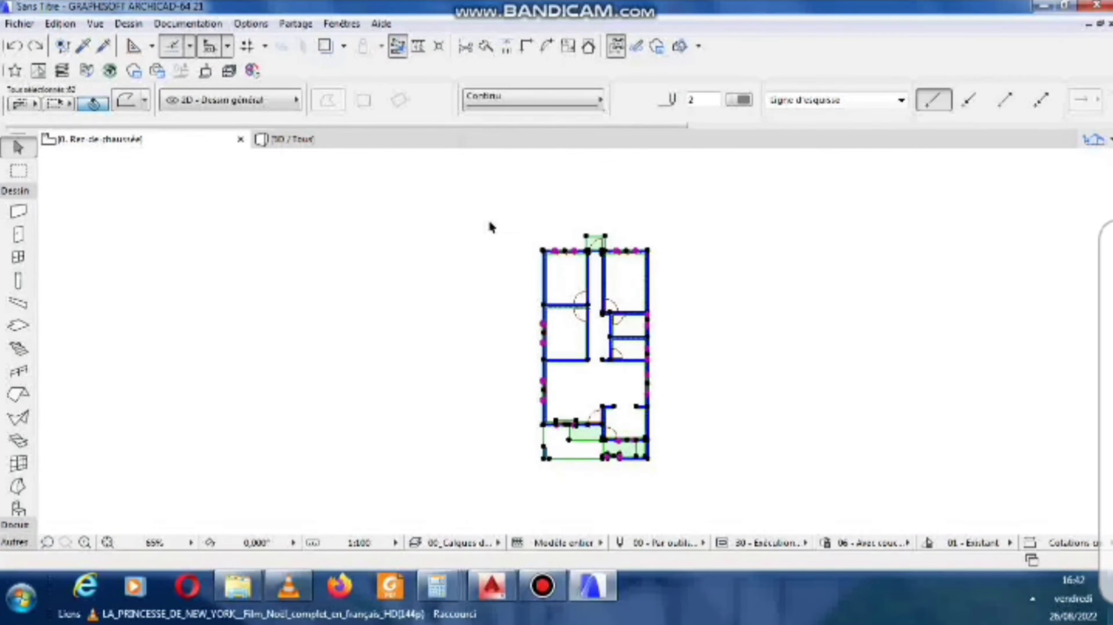
pyautogui.rightClick(490, 223)
pyautogui.click(530, 311)
pyautogui.rightClick(190, 226)
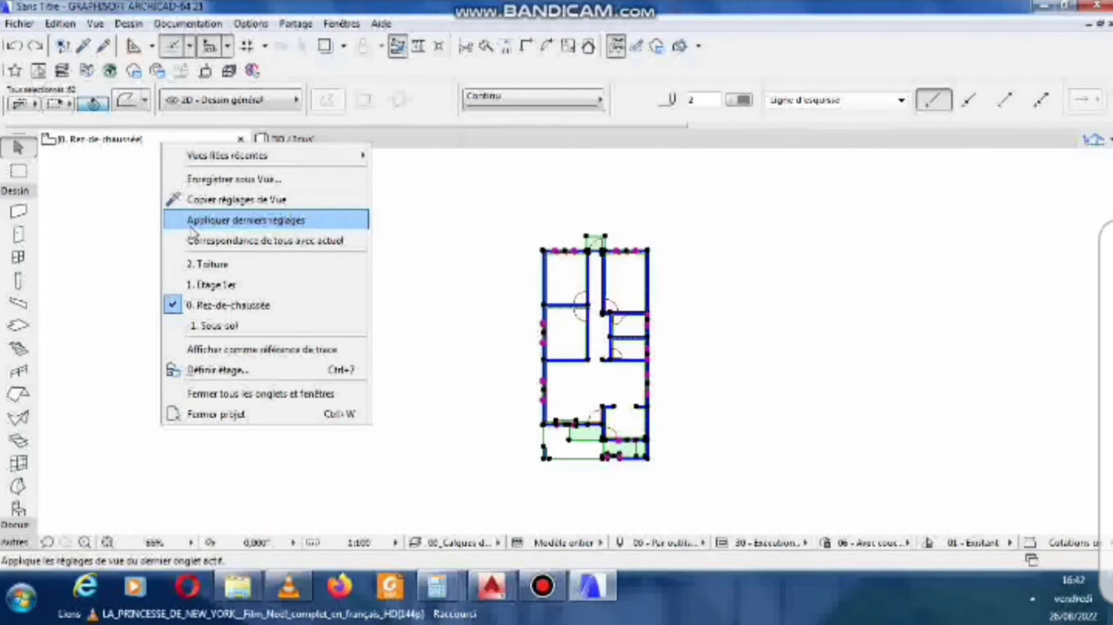
pyautogui.click(194, 283)
pyautogui.rightClick(310, 319)
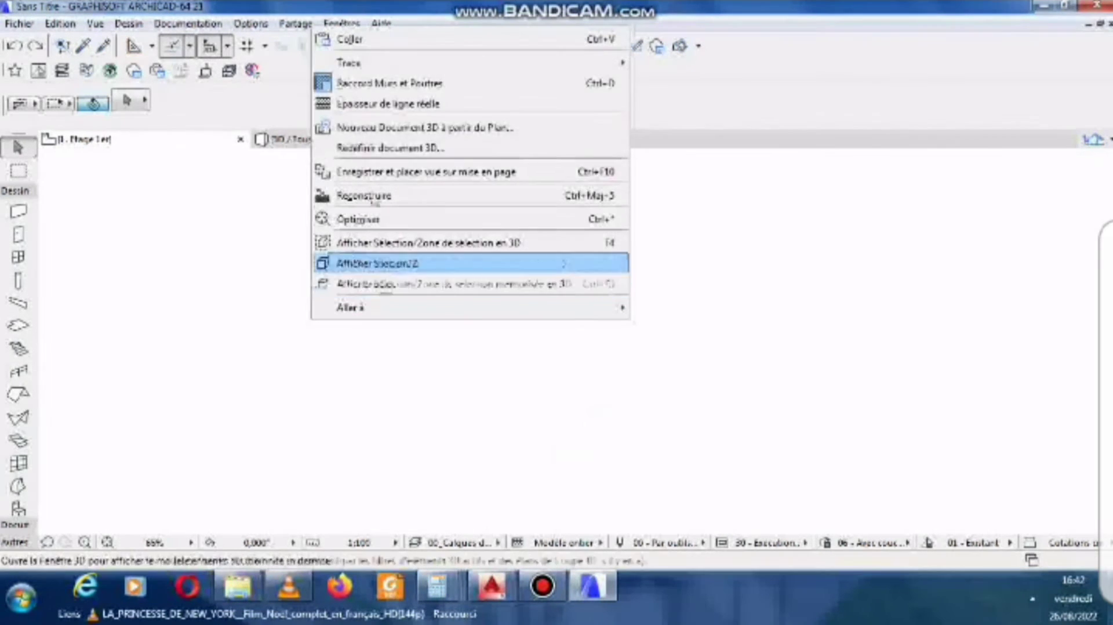
pyautogui.click(348, 41)
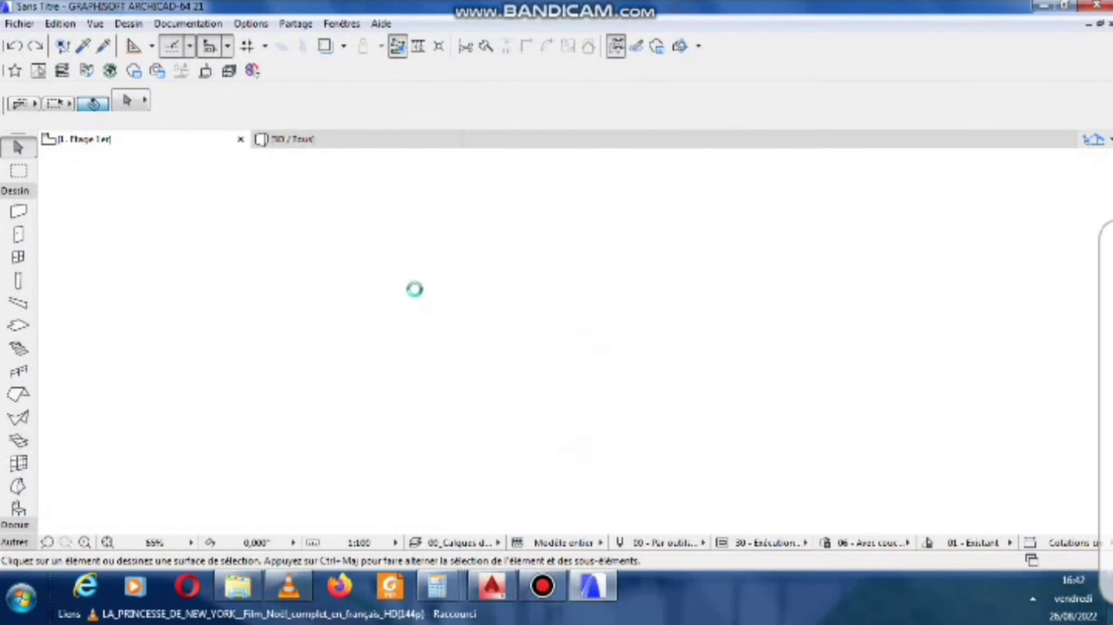
# Delete all the windows from the 1. Etage 1er plan.
pyautogui.scroll(5, 549, 255)
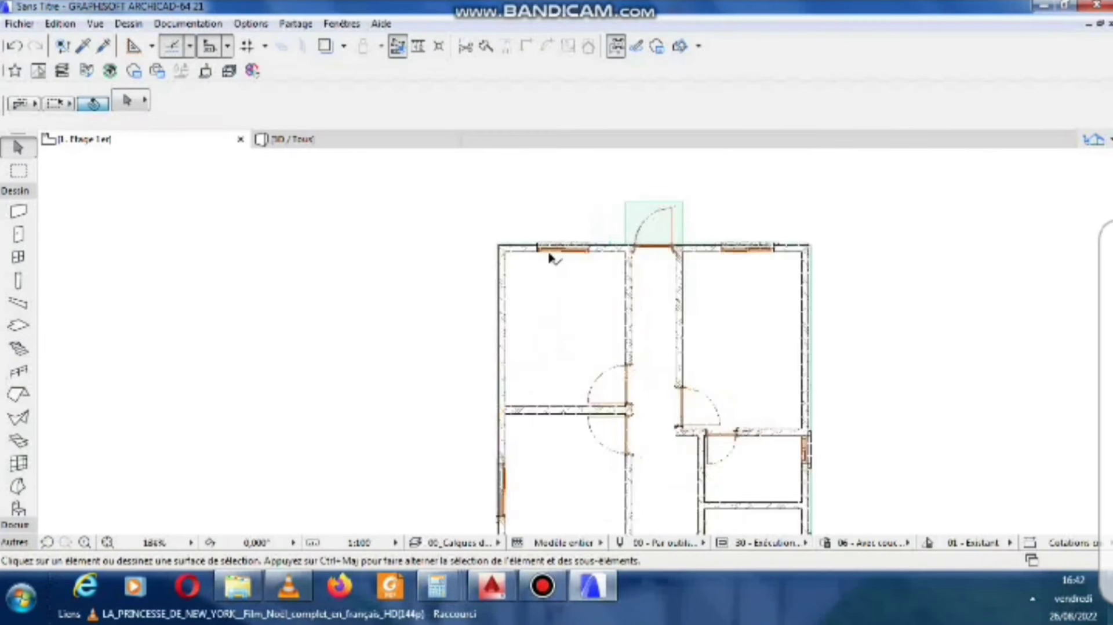
pyautogui.scroll(1, 545, 252)
pyautogui.click(538, 254)
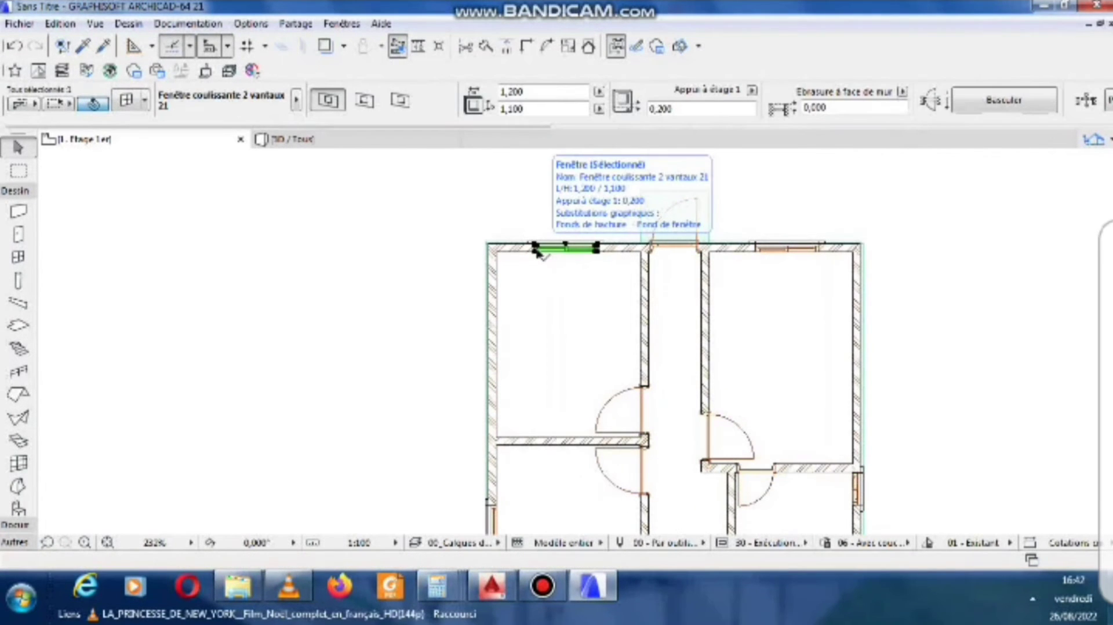
pyautogui.click(18, 256)
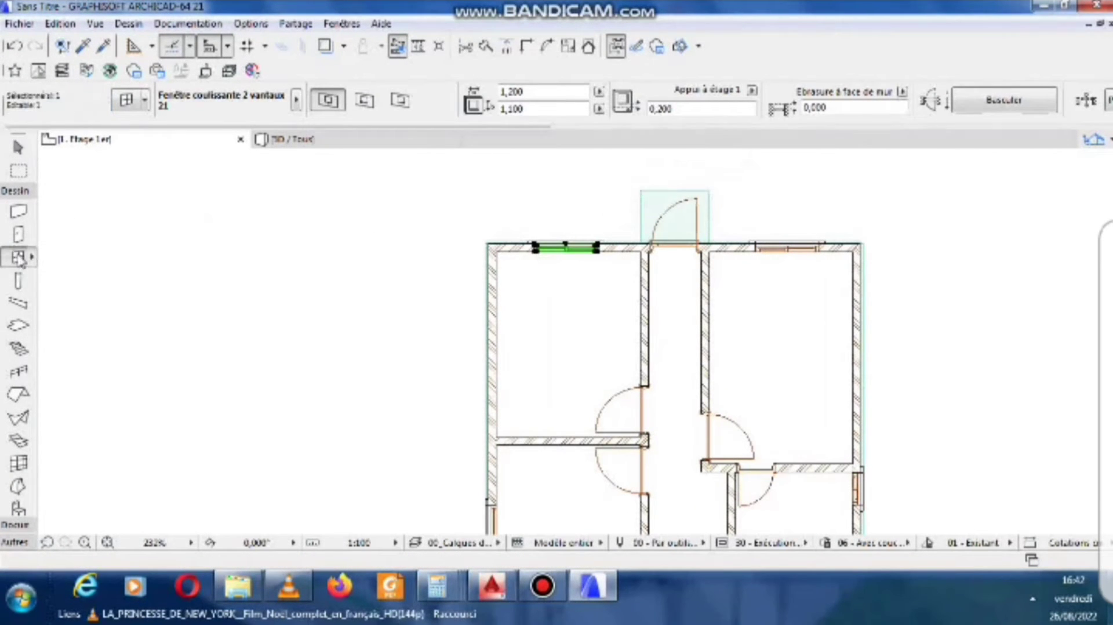
pyautogui.hotkey('ctrl', 'a')
pyautogui.press('Delete')
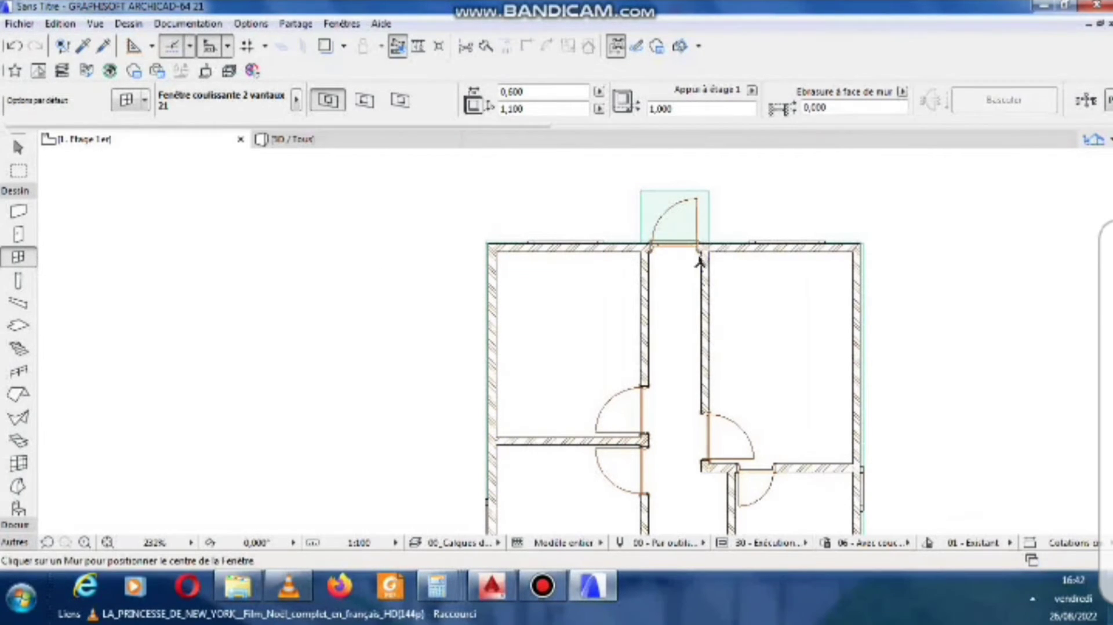
pyautogui.press('Escape')
# Delete all the doors from the 1. Etage 1er plan.
pyautogui.scroll(3, 707, 252)
pyautogui.click(681, 247)
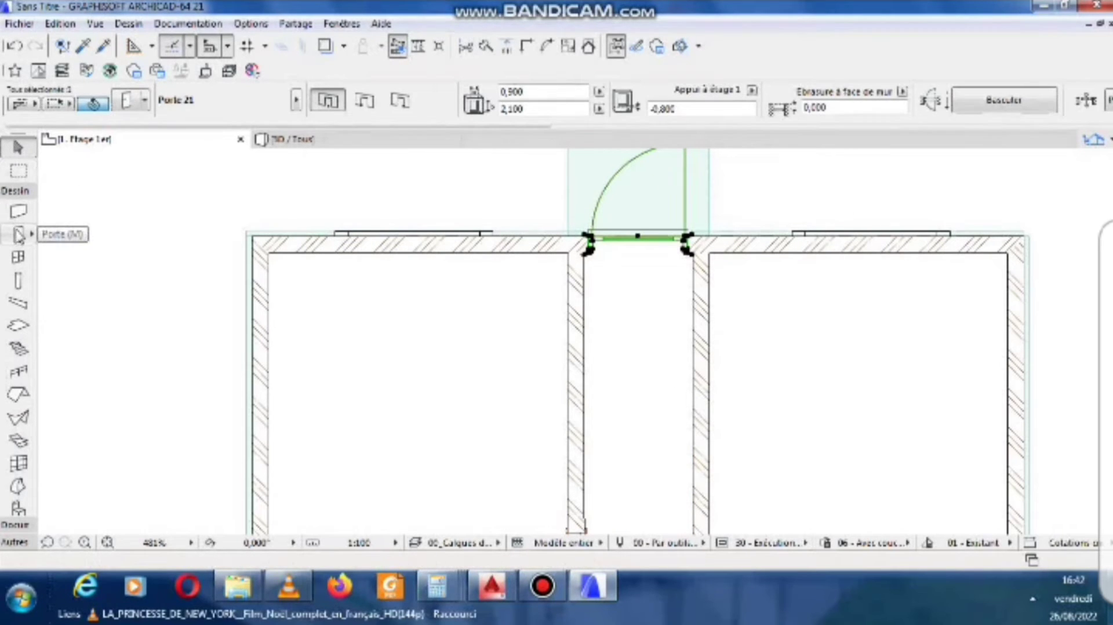
pyautogui.click(18, 236)
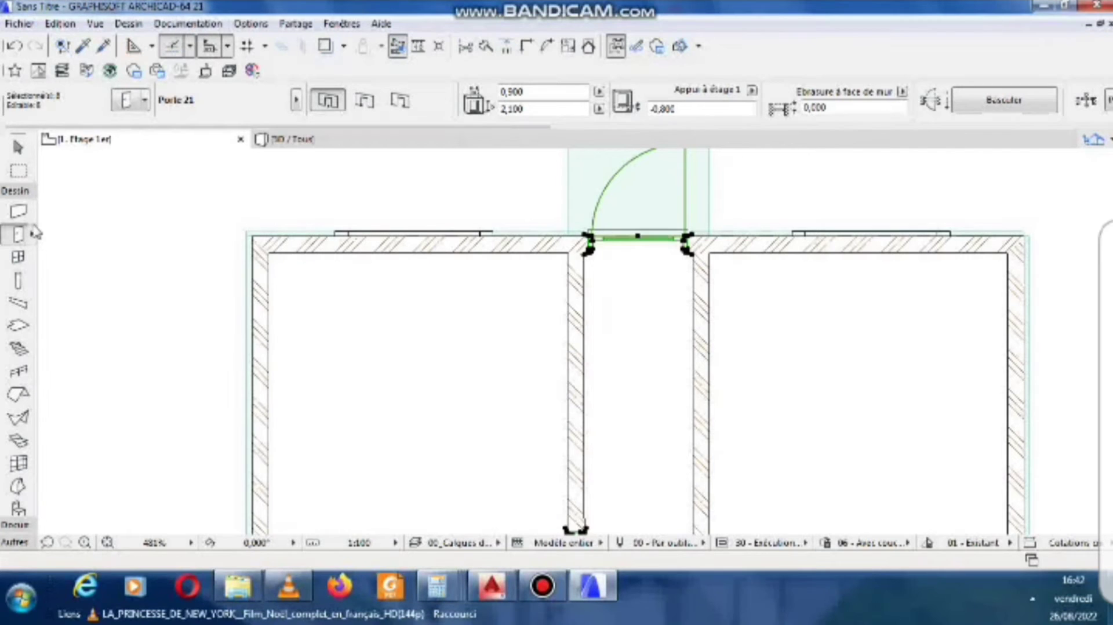
pyautogui.press('Delete')
pyautogui.scroll(-3, 486, 263)
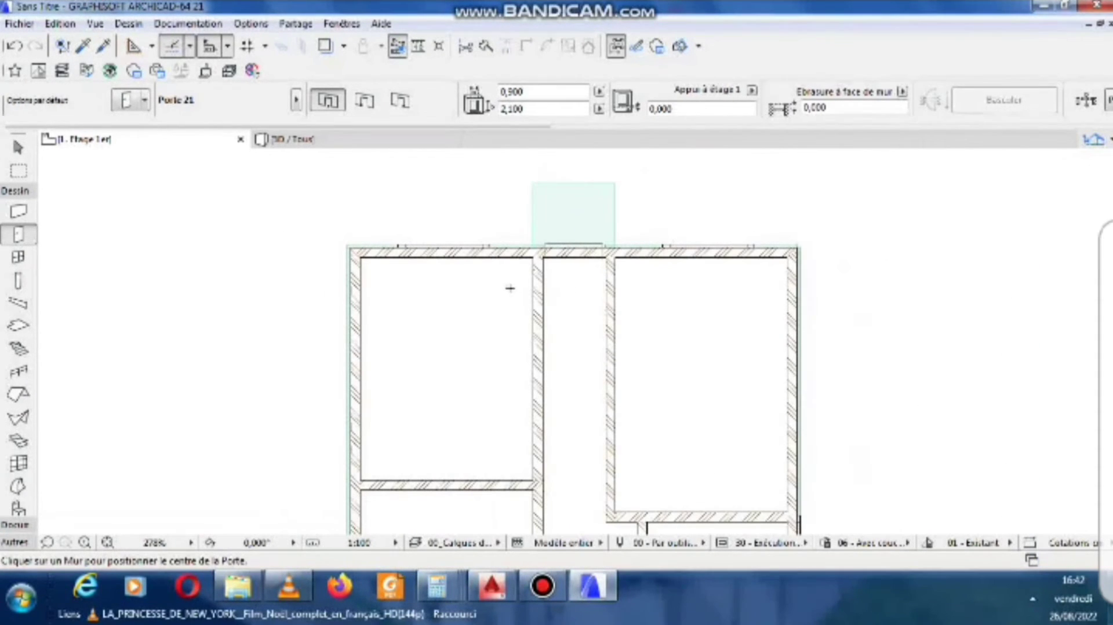
pyautogui.press('Escape')
# Delete all the Architrave 01 21 objects around the former window openings on the 1. Etage 1er storey.
pyautogui.scroll(8, 400, 251)
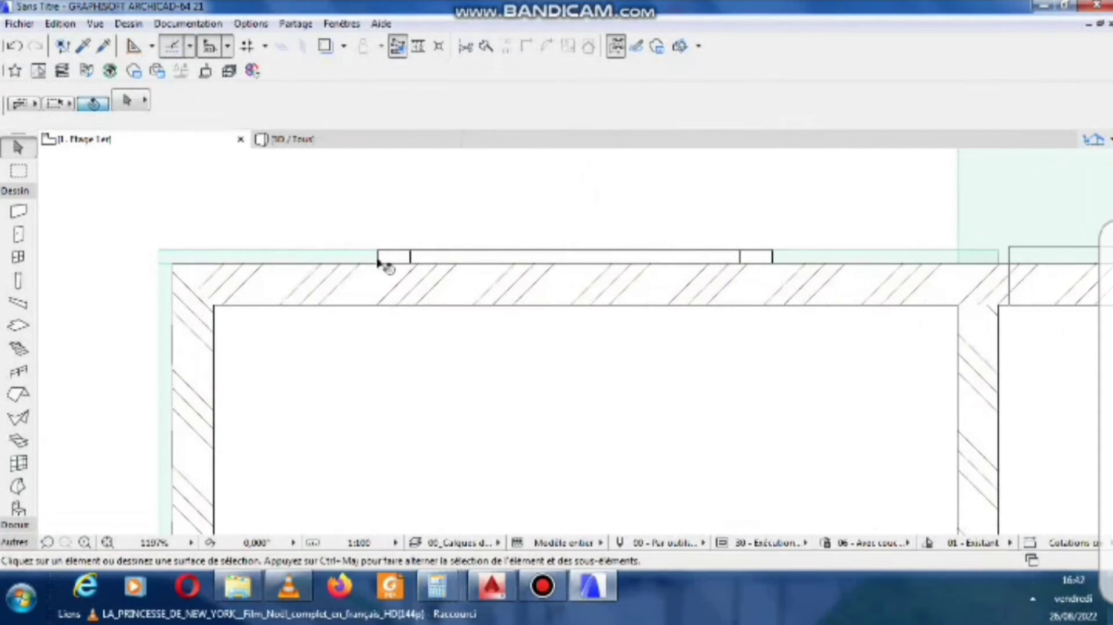
pyautogui.click(381, 260)
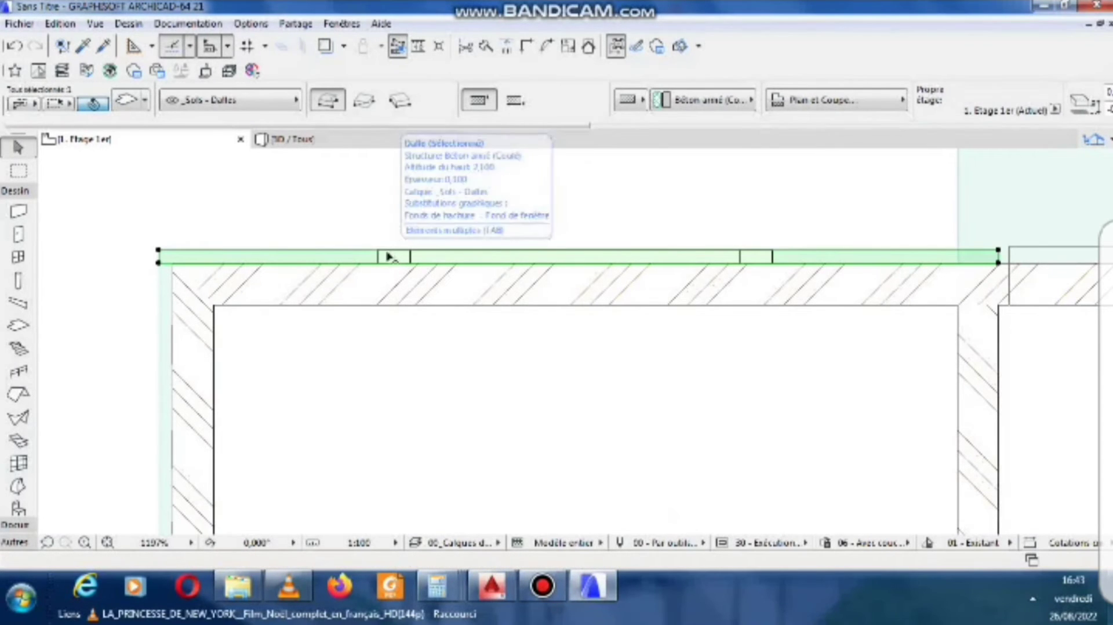
pyautogui.click(416, 226)
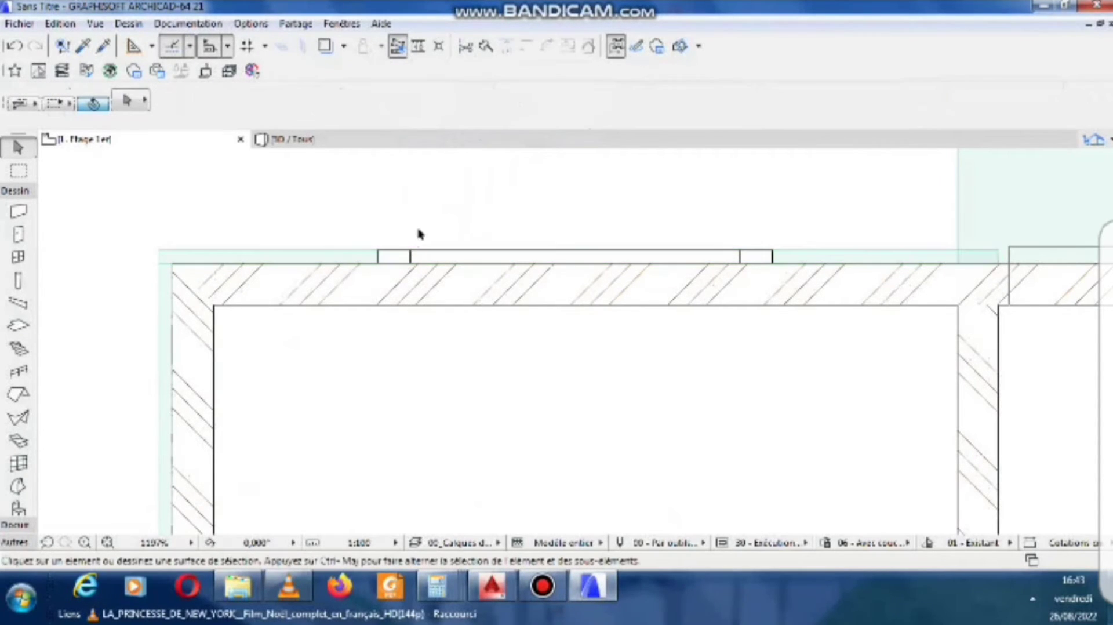
pyautogui.click(415, 258)
pyautogui.click(18, 508)
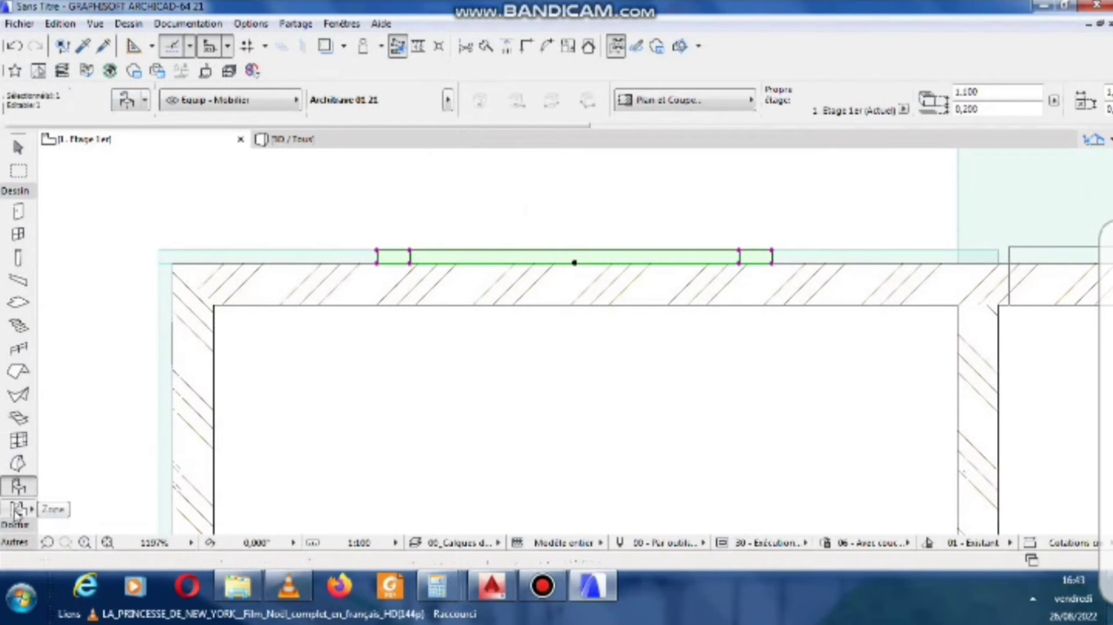
pyautogui.hotkey('ctrl', 'a')
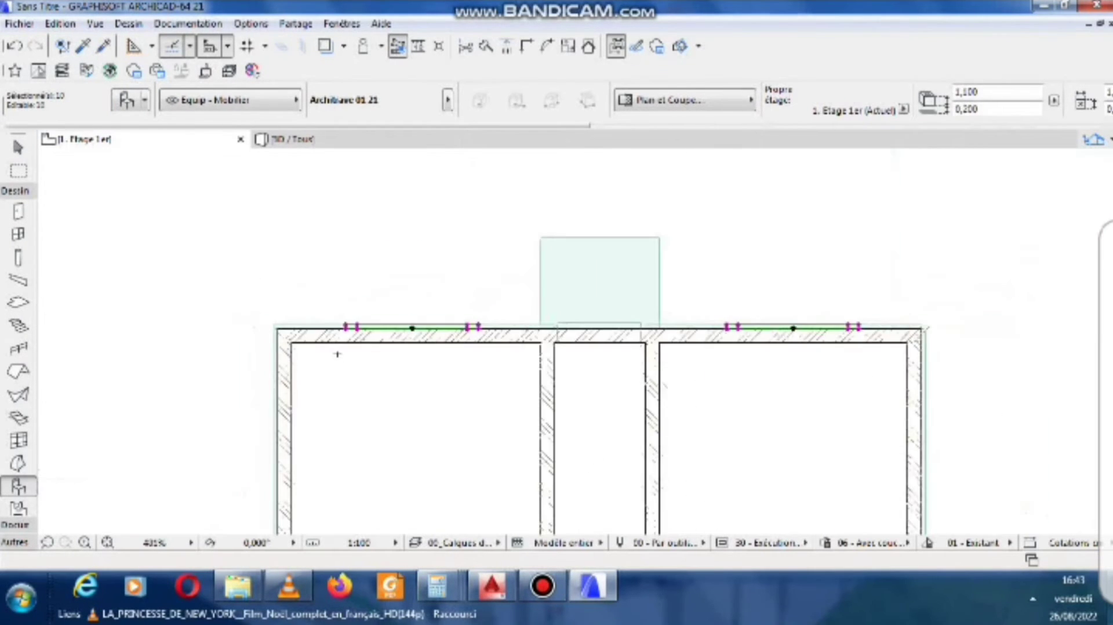
pyautogui.scroll(-8, 290, 377)
pyautogui.press('Escape')
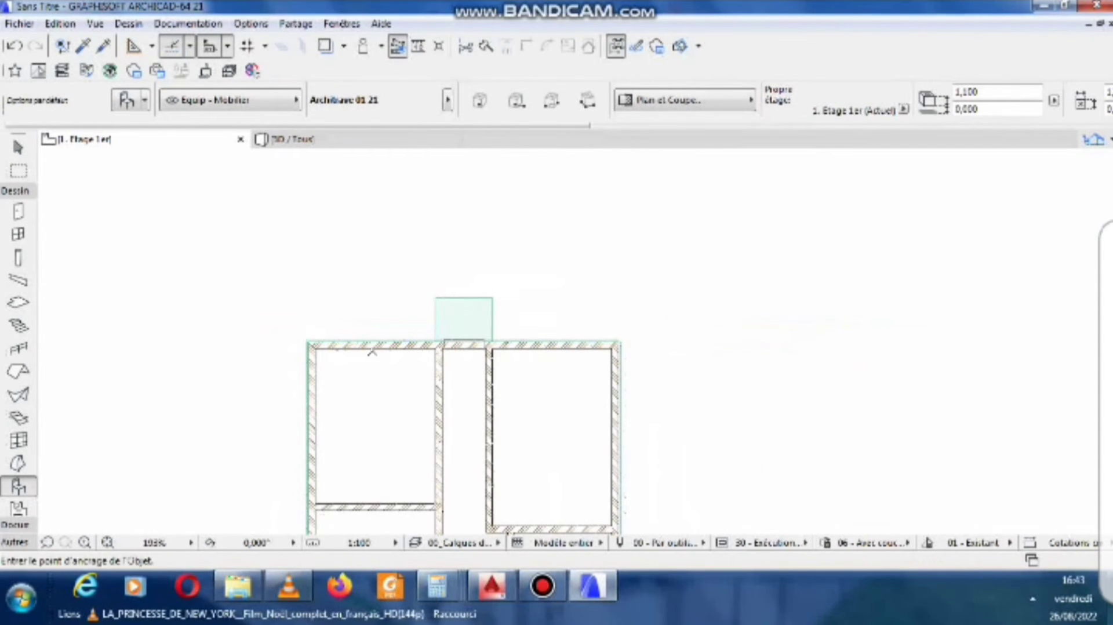
pyautogui.press('Escape')
# Delete the small slab outside the corridor's end wall, the slab of the lower-right porch and the line along that porch's left side.
pyautogui.click(473, 322)
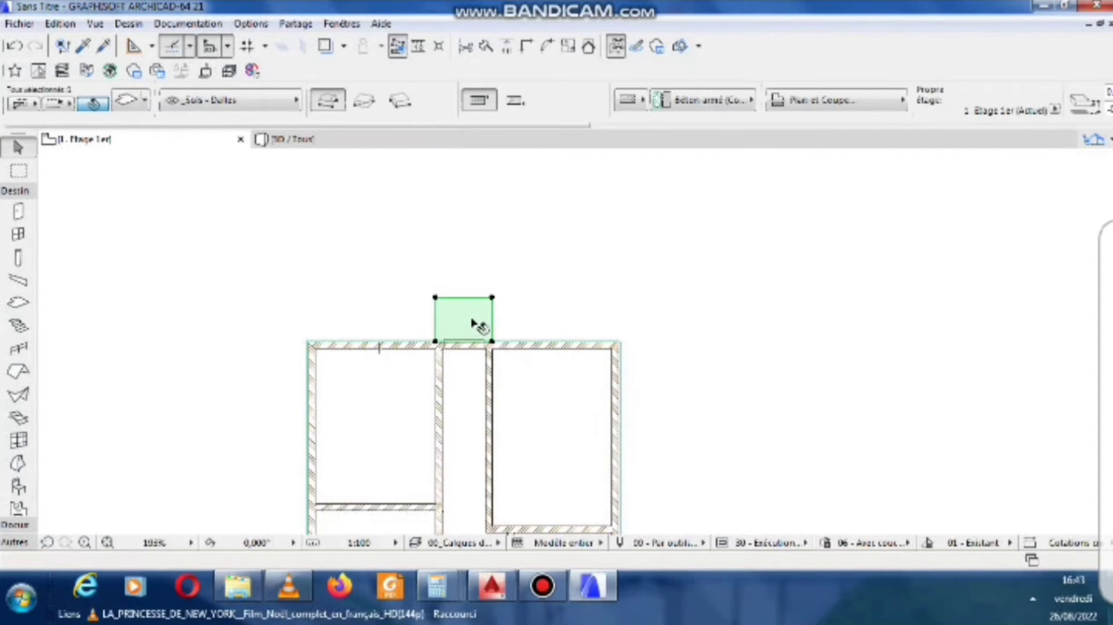
pyautogui.press('Delete')
pyautogui.scroll(-5, 471, 292)
pyautogui.moveTo(483, 483); pyautogui.dragTo(475, 369, button='middle')
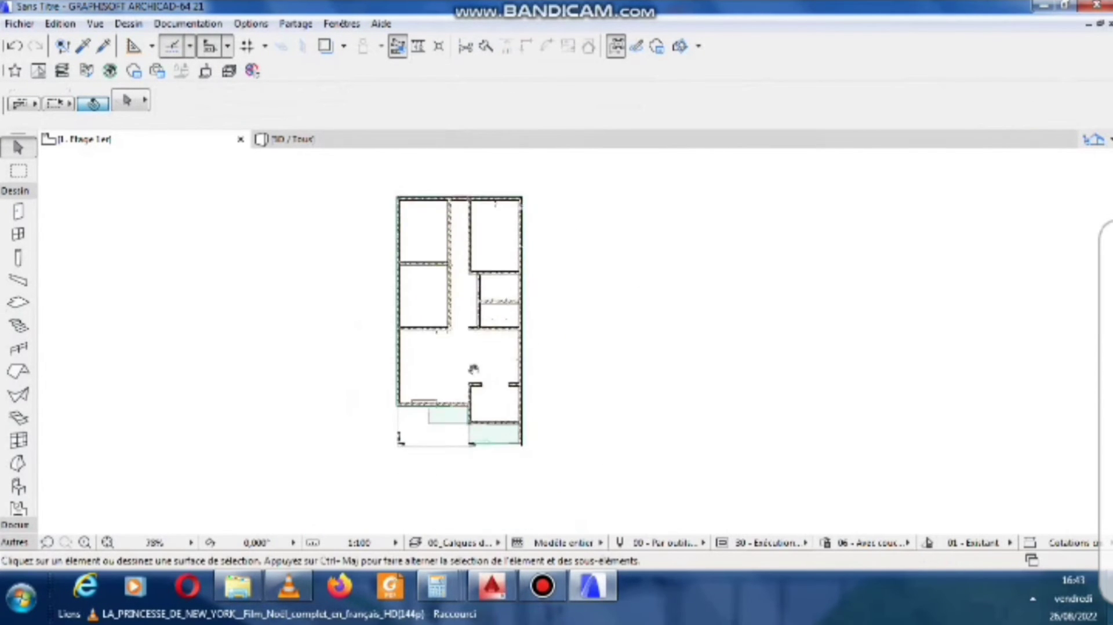
pyautogui.scroll(4, 447, 420)
pyautogui.click(507, 462)
pyautogui.press('Delete')
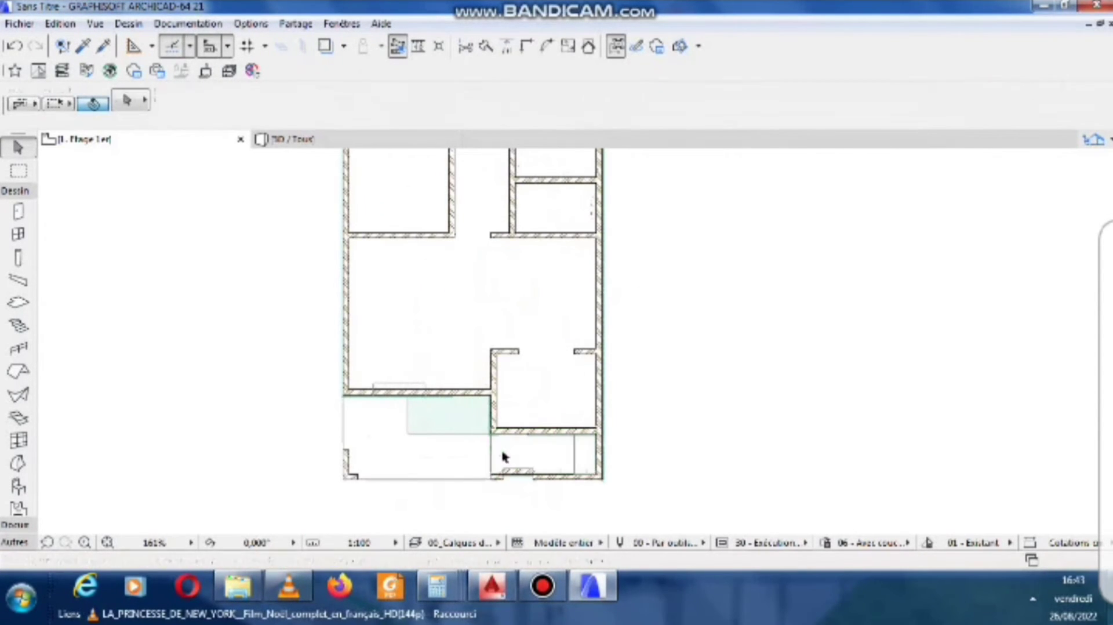
pyautogui.click(491, 452)
pyautogui.press('Delete')
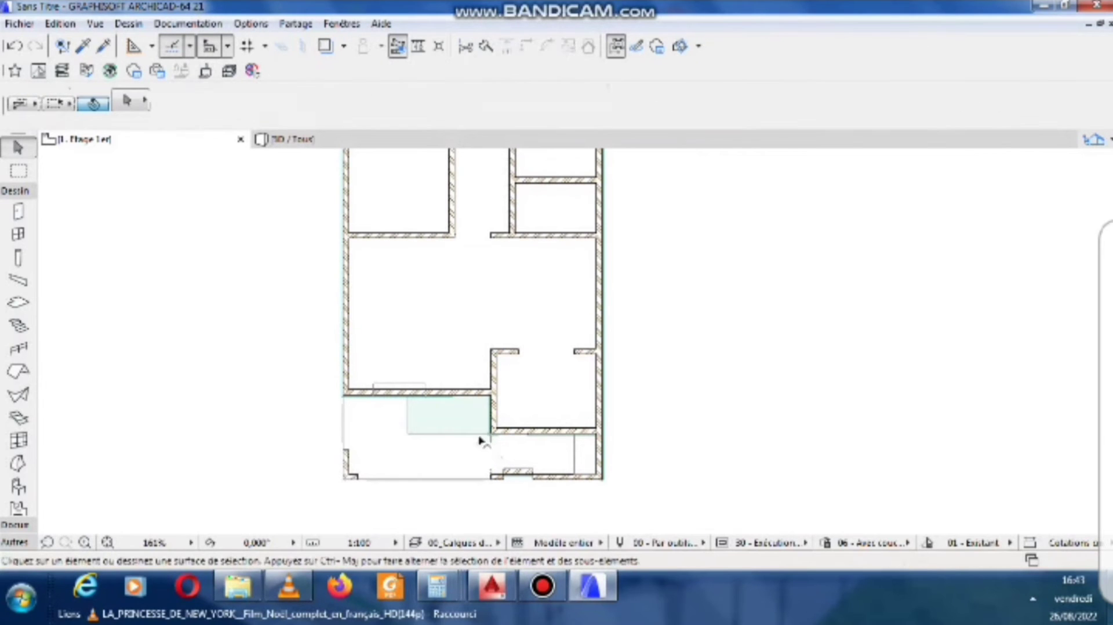
# Delete the slab in the corner of the large porch beside the small front room.
pyautogui.click(477, 433)
pyautogui.press('Delete')
pyautogui.click(468, 429)
pyautogui.press('Delete')
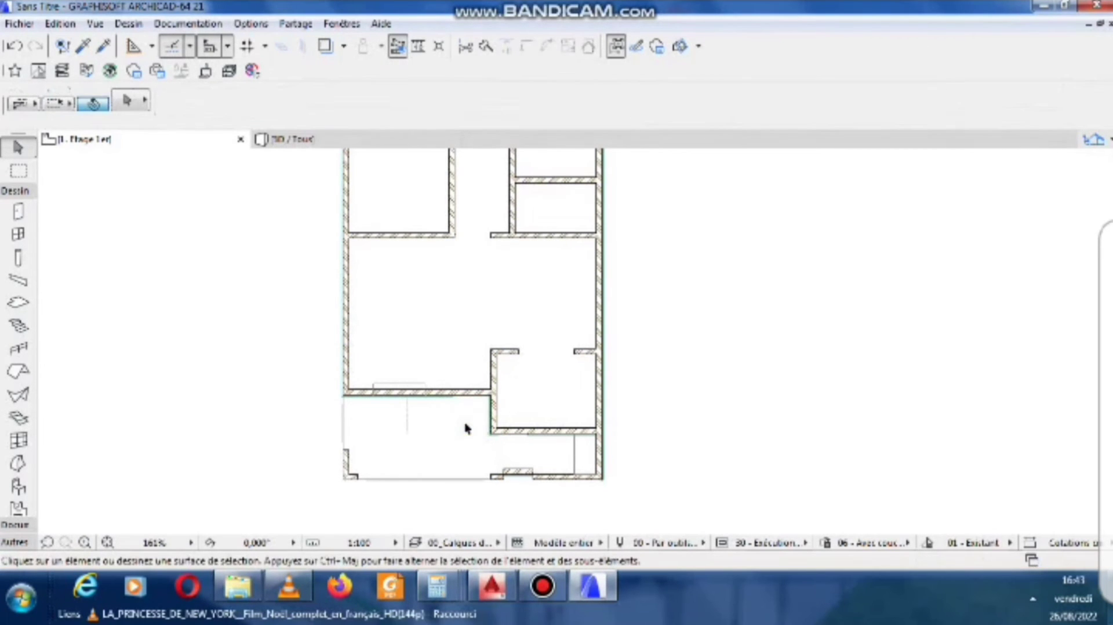
# Examine the front facade in the 3D view, and check the front wall and the adjoining slab on the first-floor plan.
pyautogui.scroll(4, 404, 395)
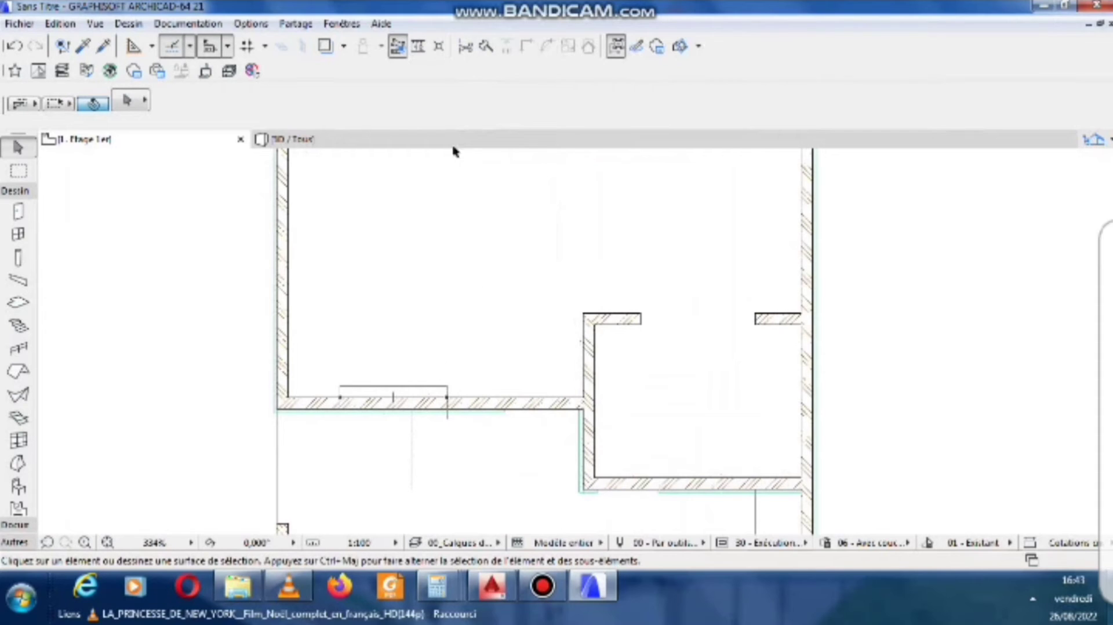
pyautogui.click(356, 139)
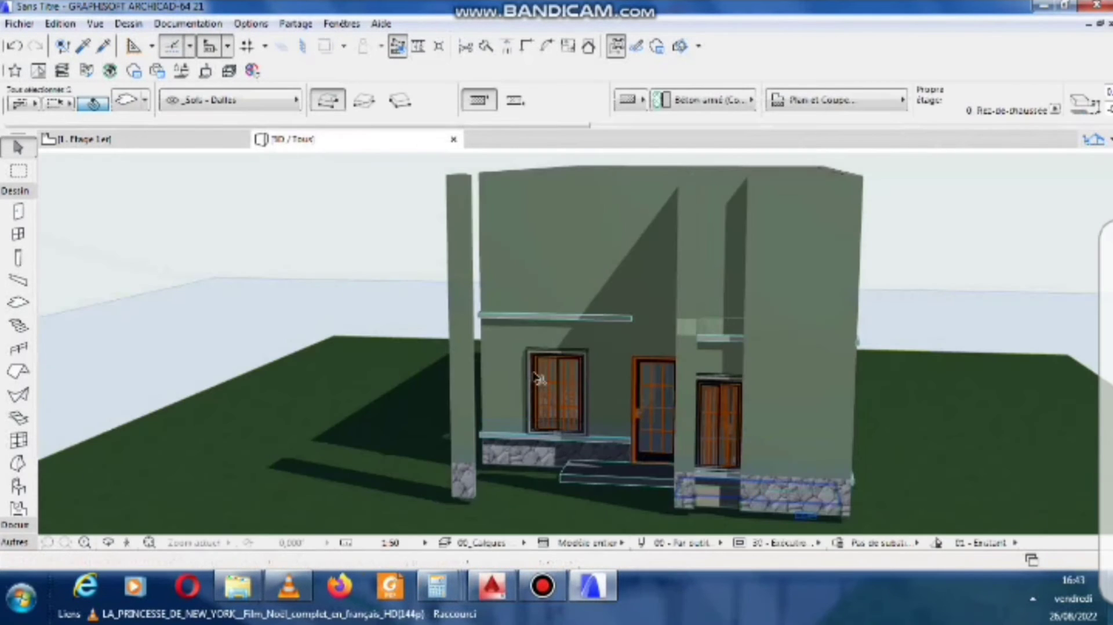
pyautogui.click(539, 378)
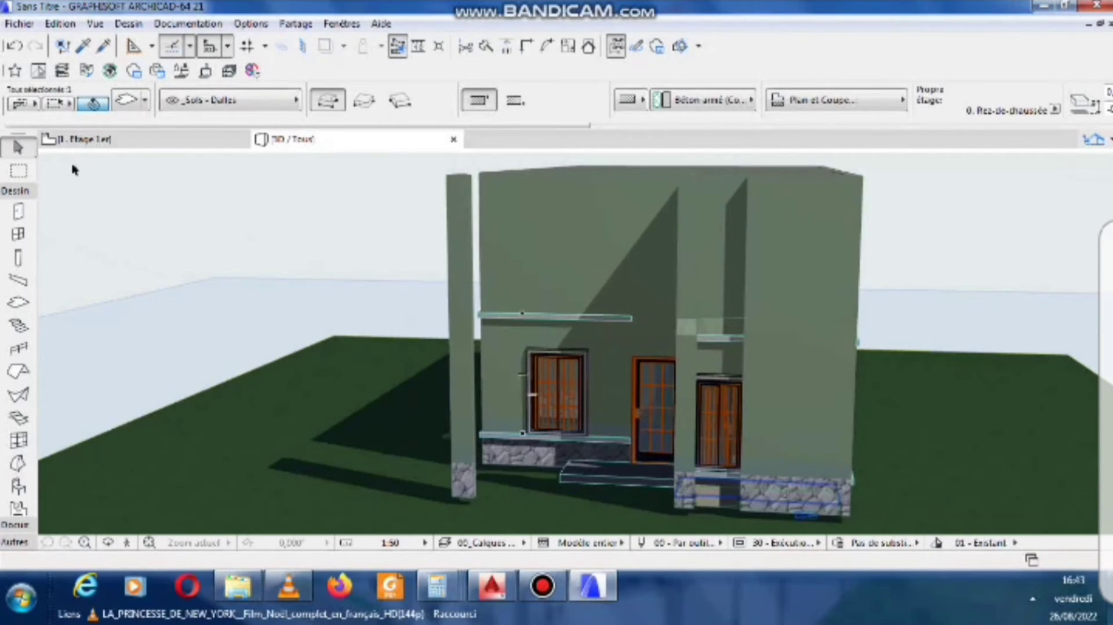
pyautogui.click(109, 142)
pyautogui.click(472, 402)
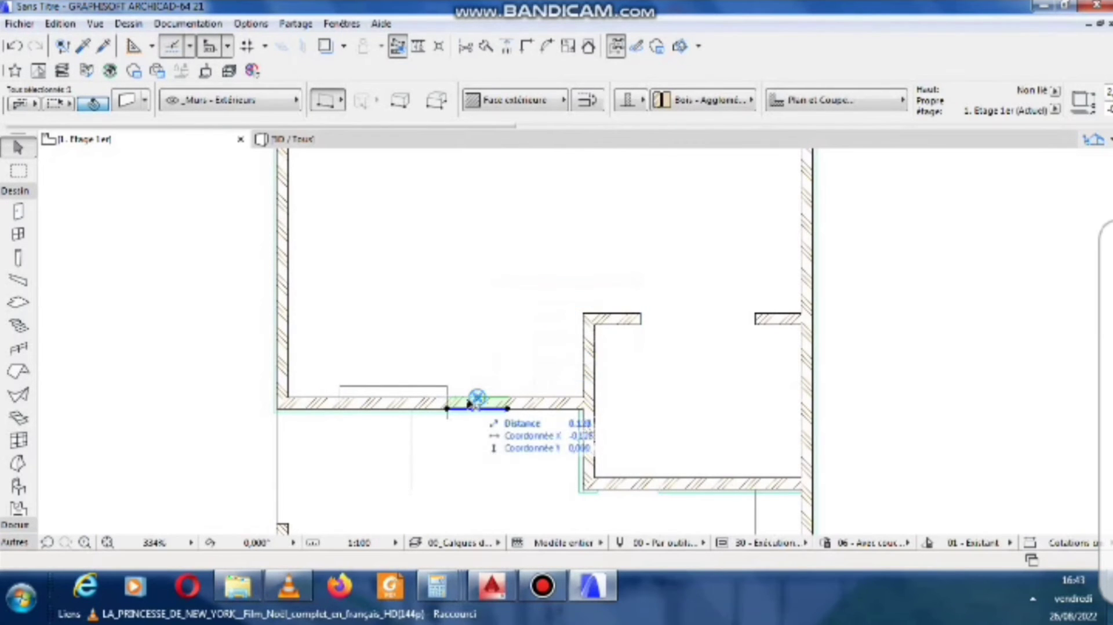
pyautogui.click(508, 408)
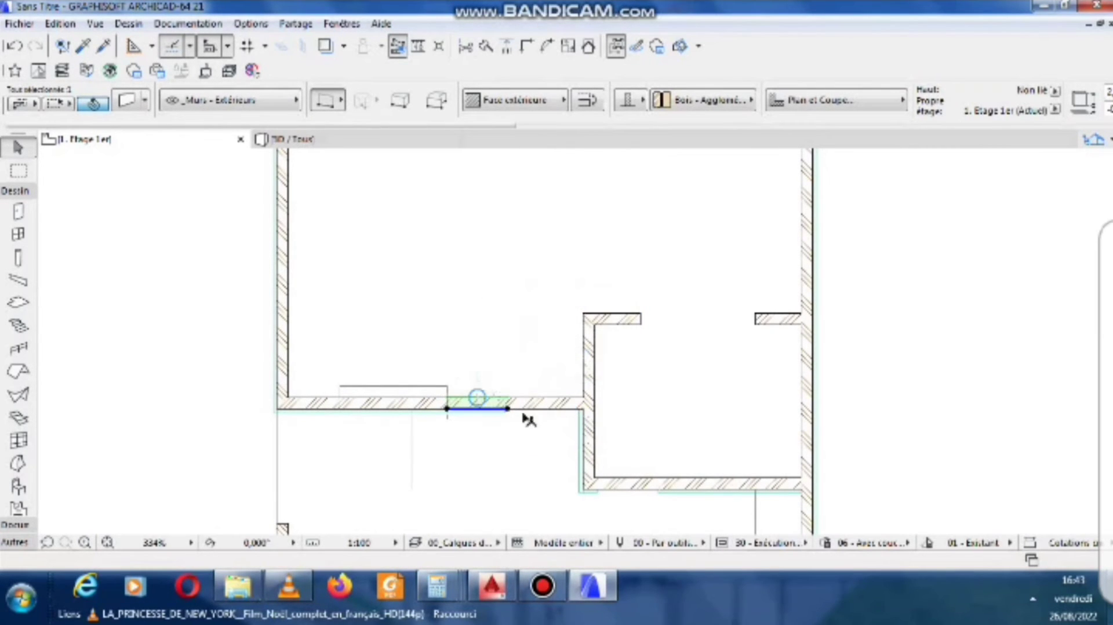
pyautogui.click(597, 490)
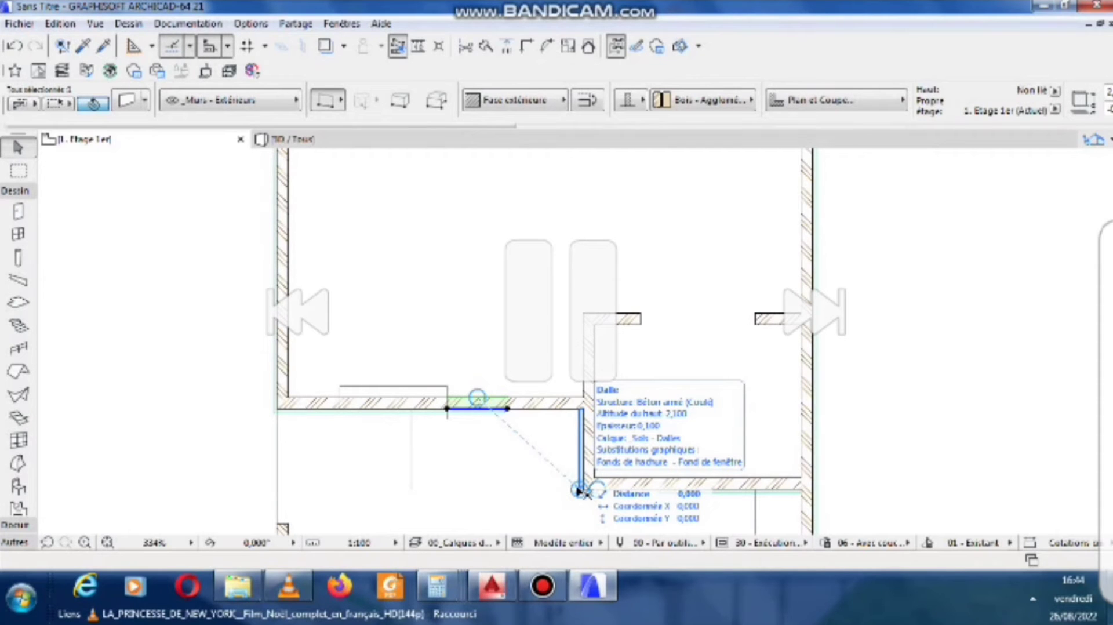
# Set the height of the front wall segment at the open end of the small porch to 1,000 m and its base to 0,000.
pyautogui.scroll(-4, 686, 449)
pyautogui.scroll(8, 636, 392)
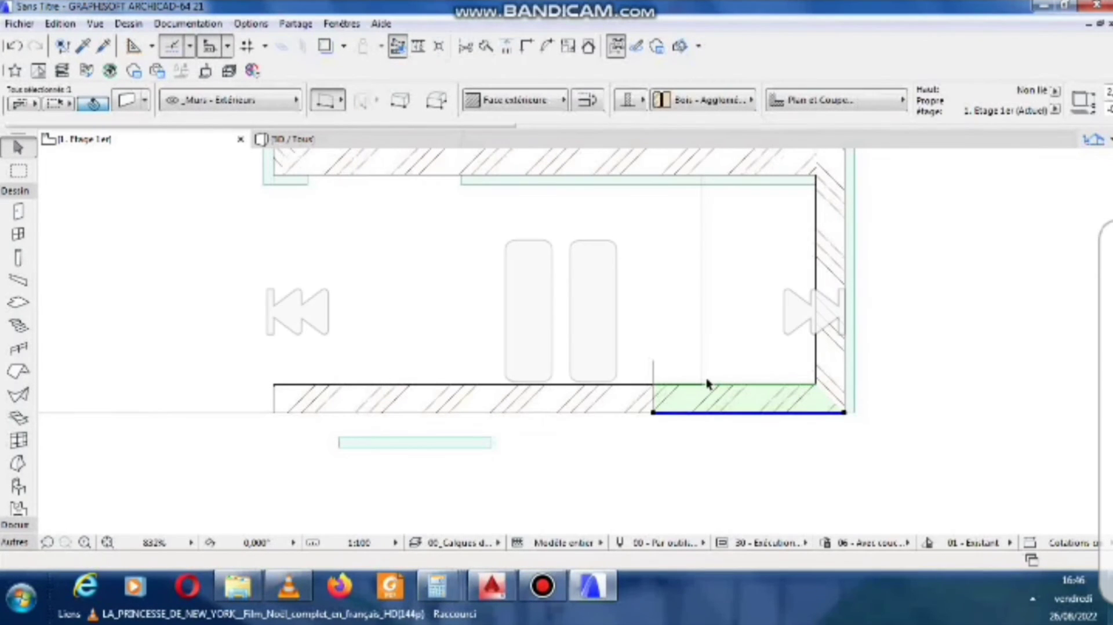
pyautogui.scroll(-2, 646, 429)
pyautogui.click(647, 452)
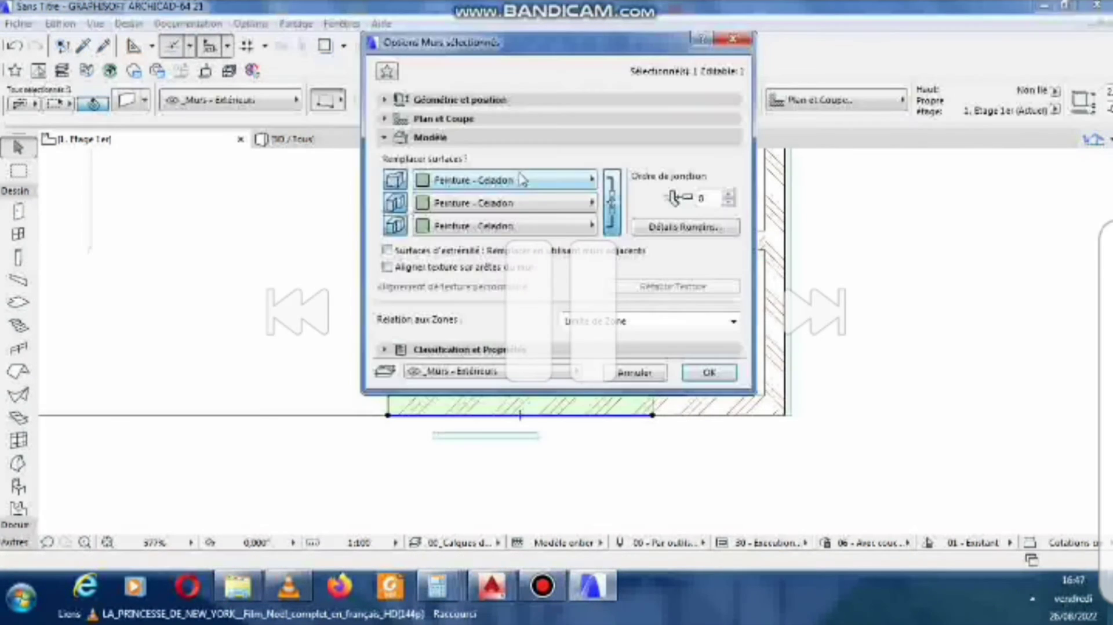
pyautogui.click(430, 137)
pyautogui.click(458, 99)
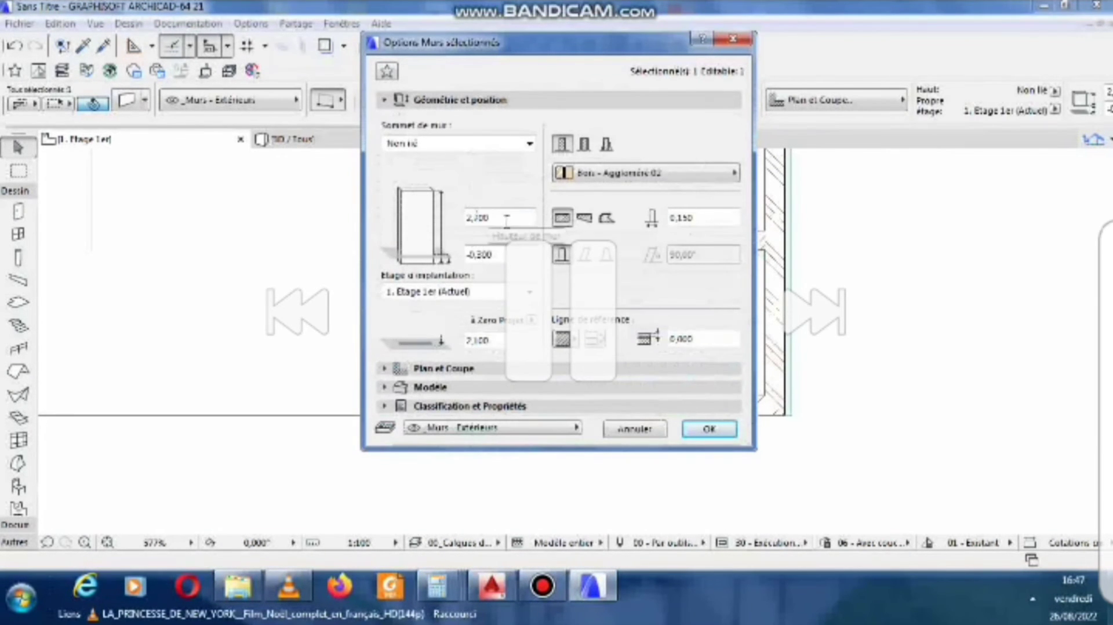
pyautogui.press('Return')
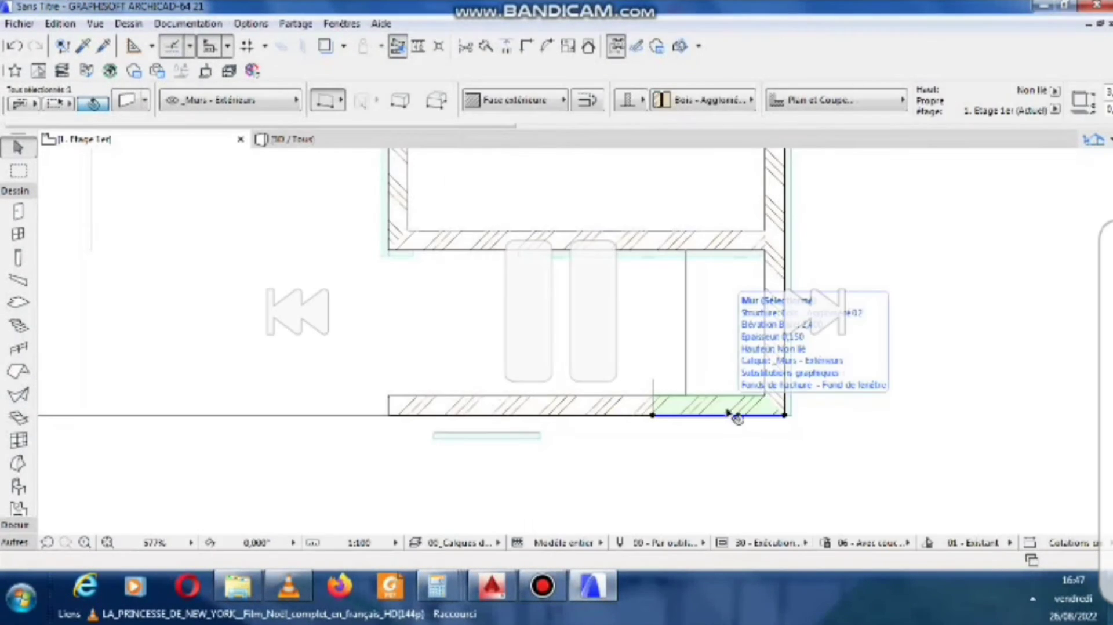
# Copy the low front wall segment about 0,43 m straight outward from the facade.
pyautogui.rightClick(565, 409)
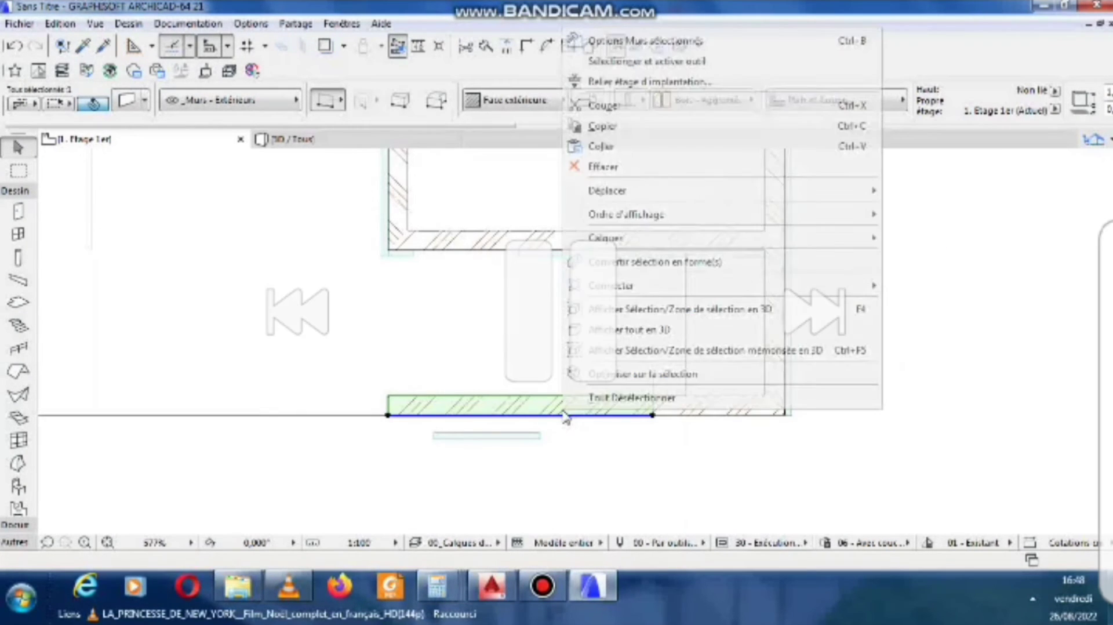
pyautogui.moveTo(673, 190)
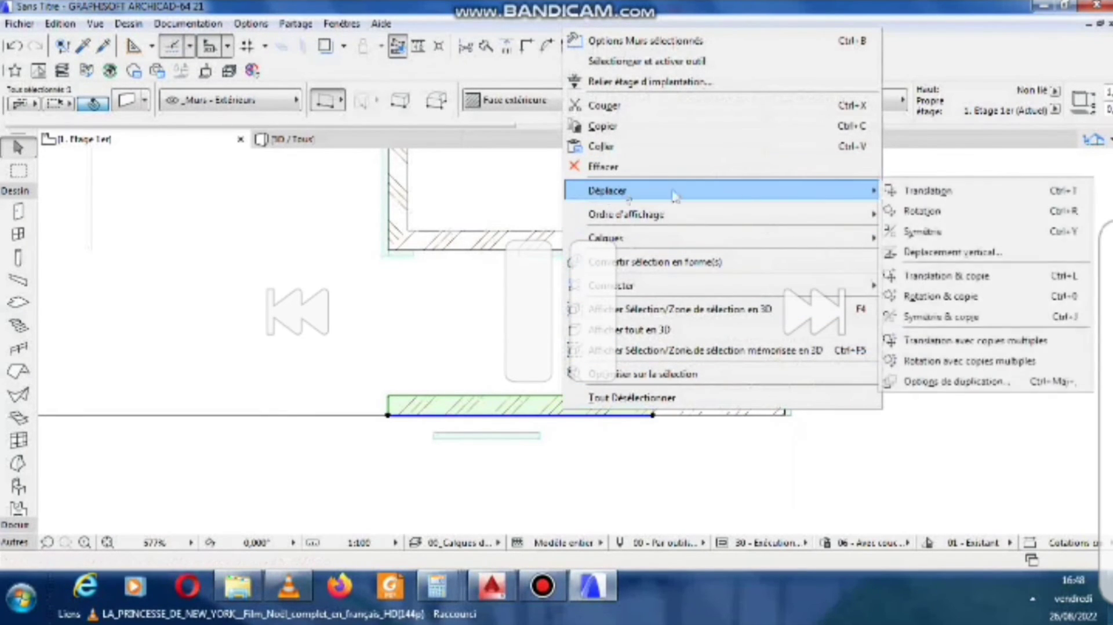
pyautogui.click(970, 282)
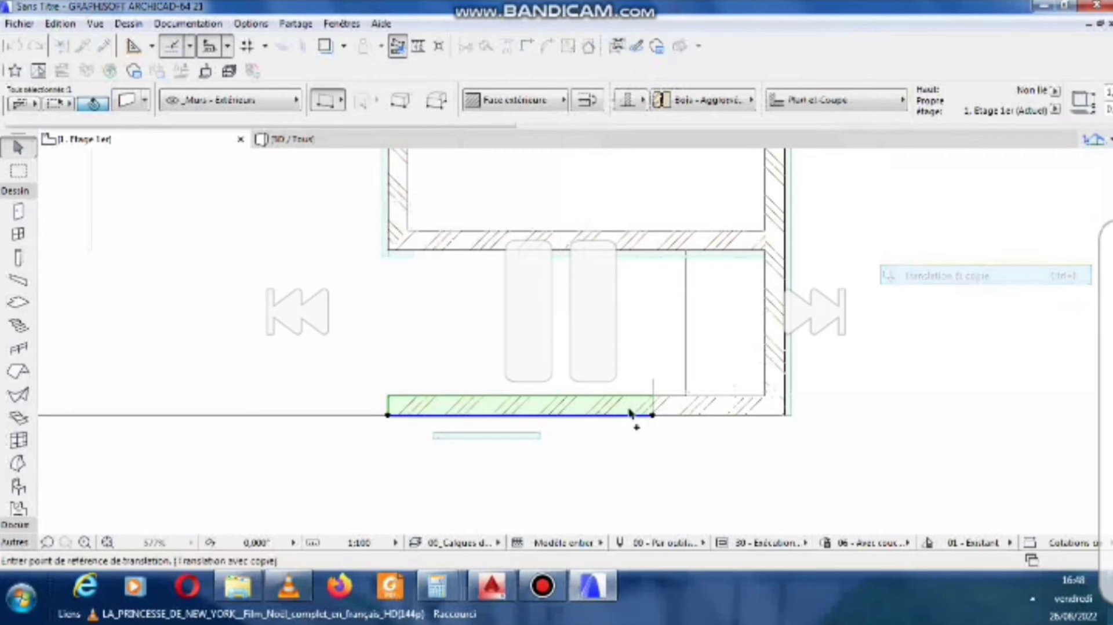
pyautogui.click(581, 416)
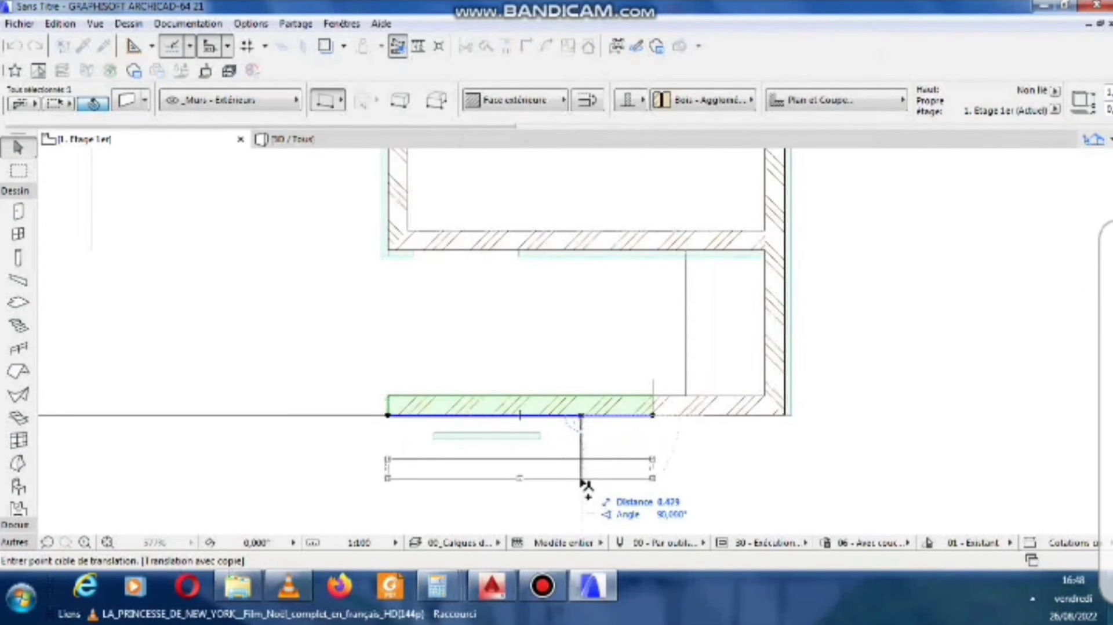
pyautogui.click(583, 478)
# Copy the offset wall horizontally so the new copy sits to its right with a small gap.
pyautogui.rightClick(586, 482)
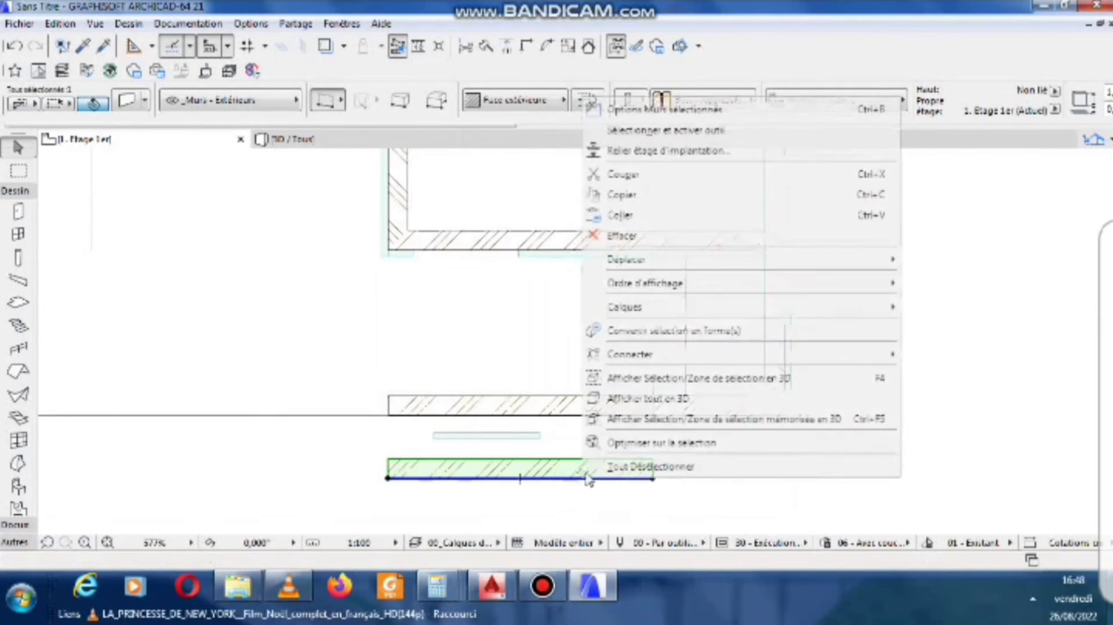
pyautogui.moveTo(616, 259)
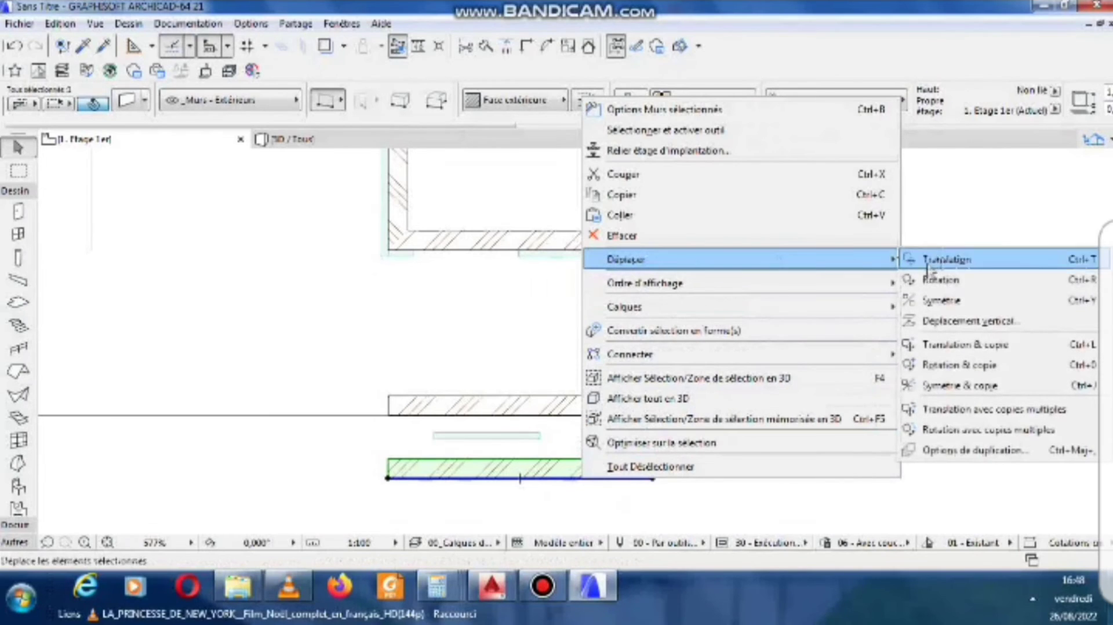
pyautogui.click(953, 348)
pyautogui.click(626, 478)
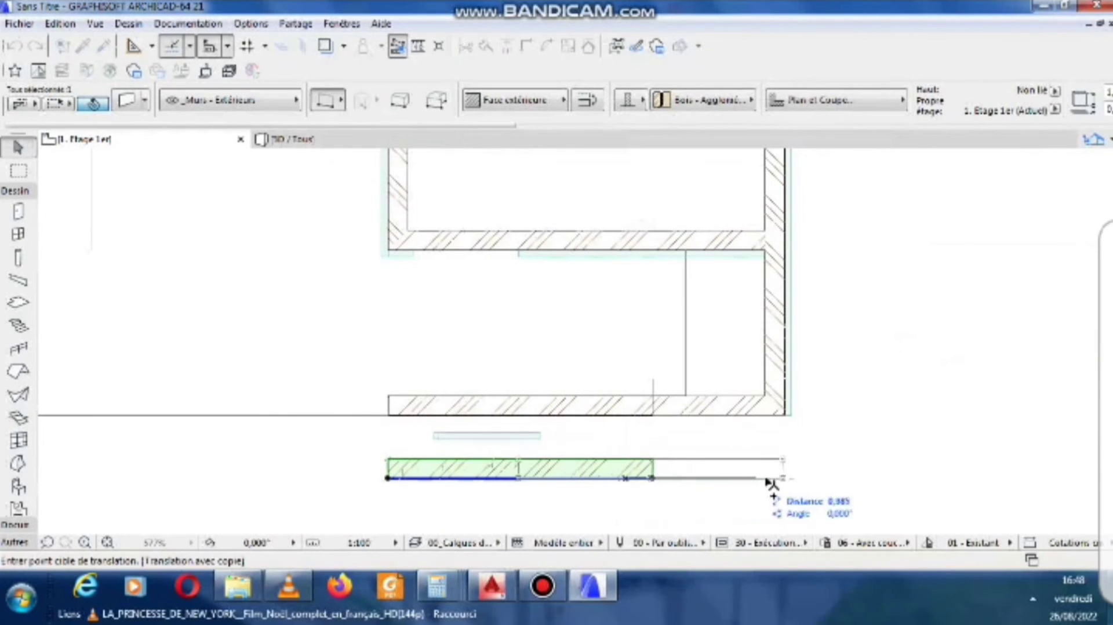
pyautogui.click(911, 484)
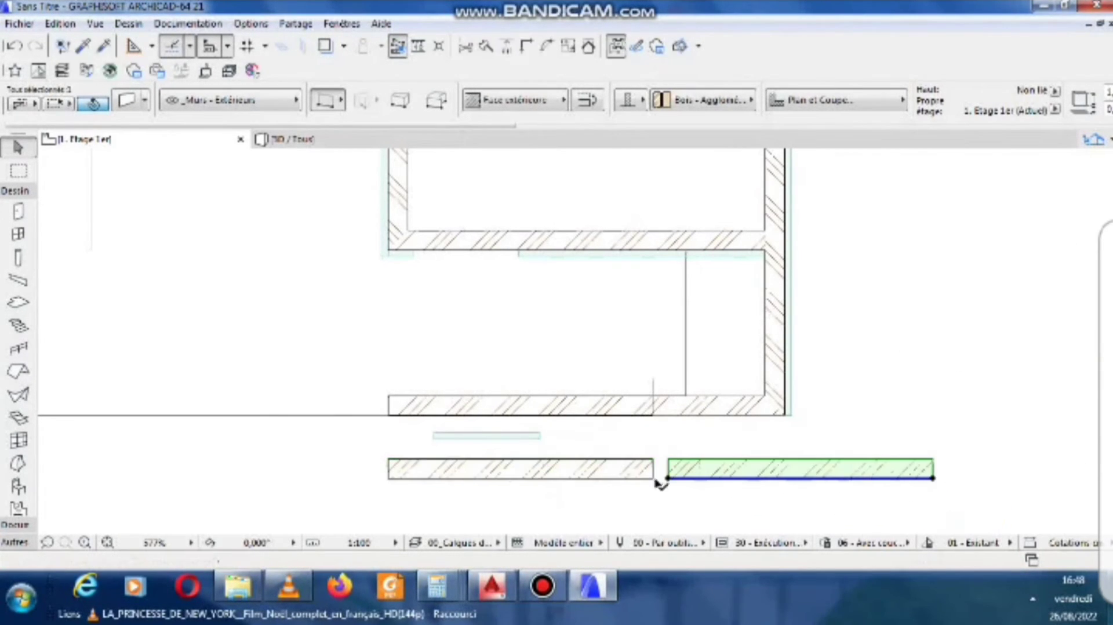
# Set the height of the left wall copy to 0,05 m.
pyautogui.click(585, 481)
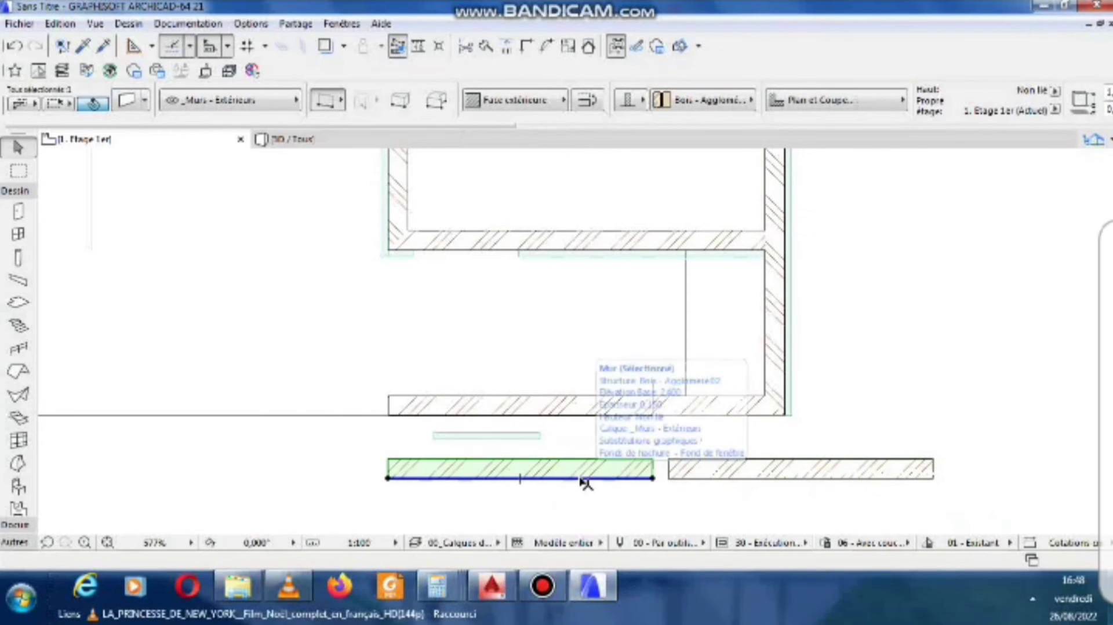
pyautogui.click(126, 102)
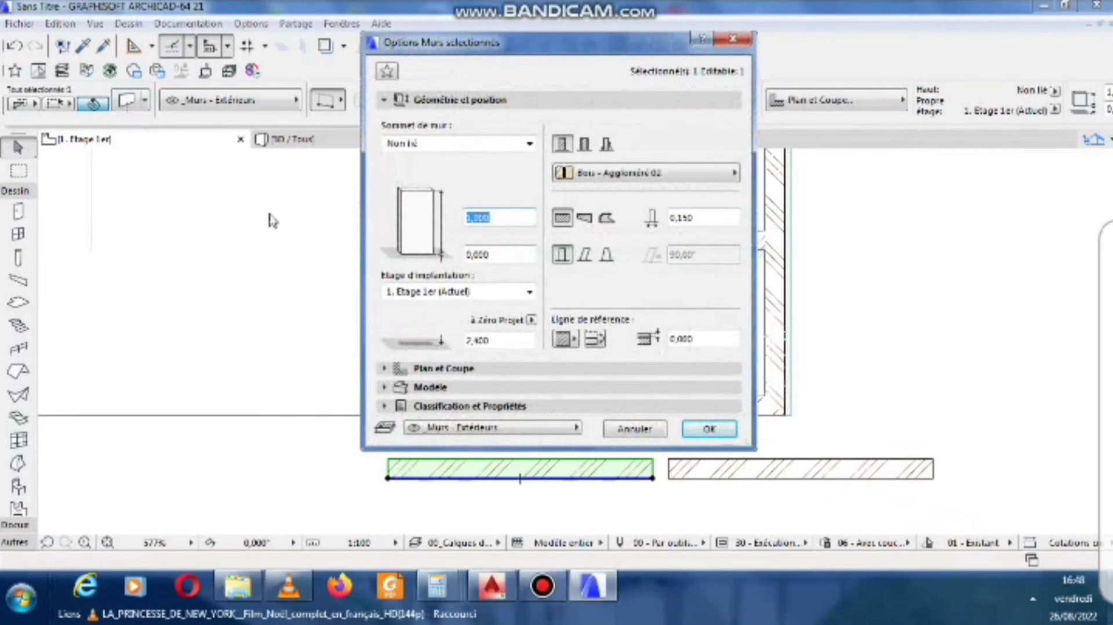
pyautogui.write('0,05')
# Apply the Peinture - Blanc titanium surface to the left wall copy and move it onto the original front wall segment.
pyautogui.click(445, 387)
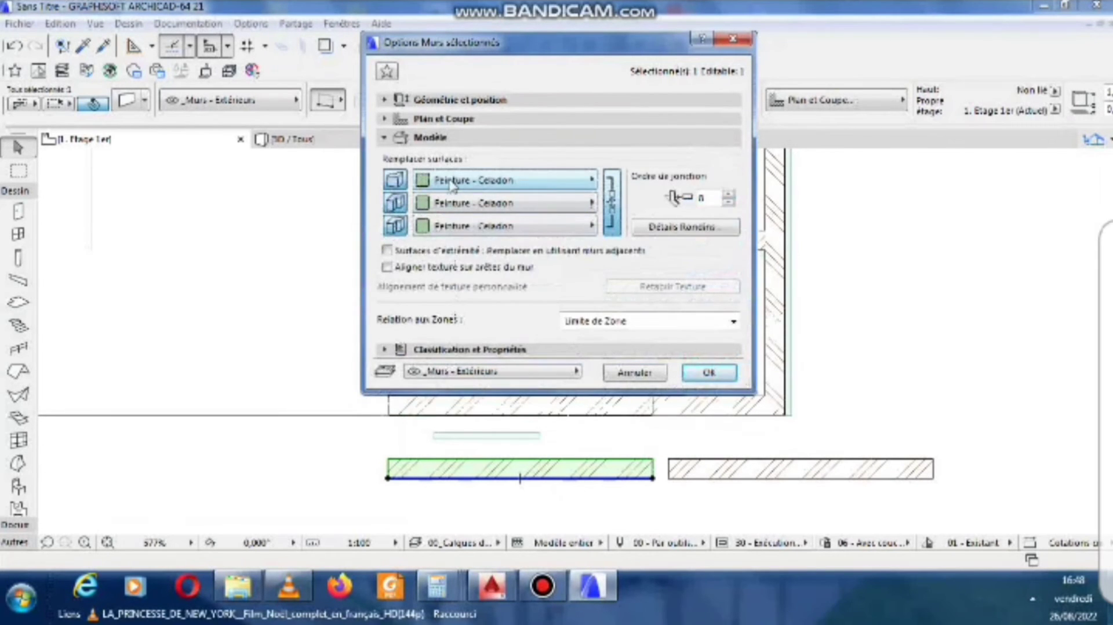
pyautogui.click(452, 184)
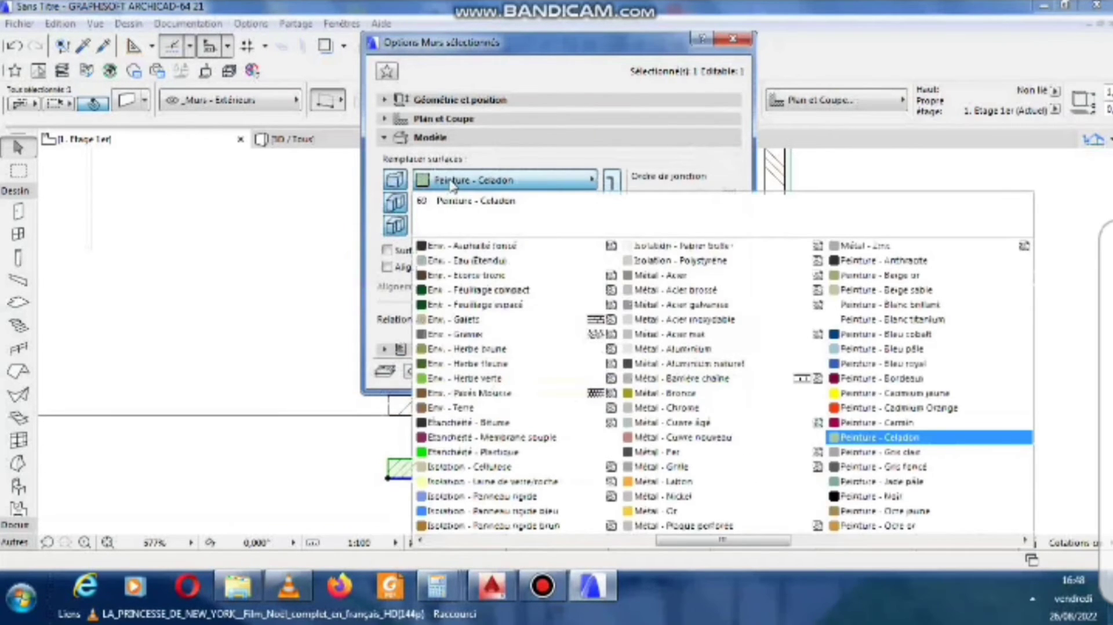
pyautogui.click(891, 323)
pyautogui.click(721, 374)
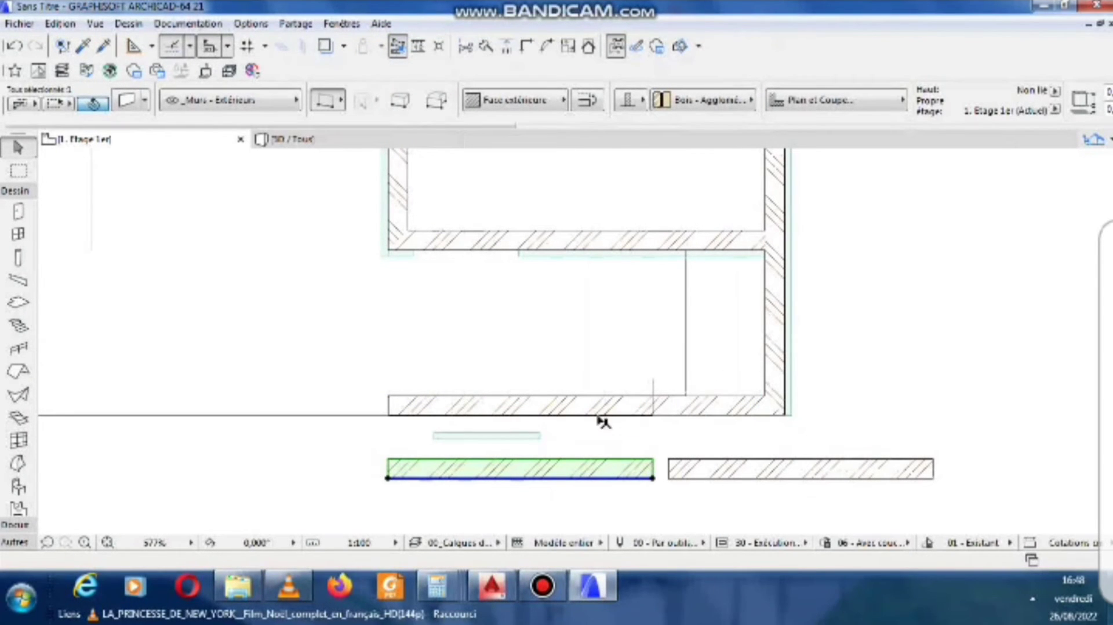
pyautogui.click(522, 479)
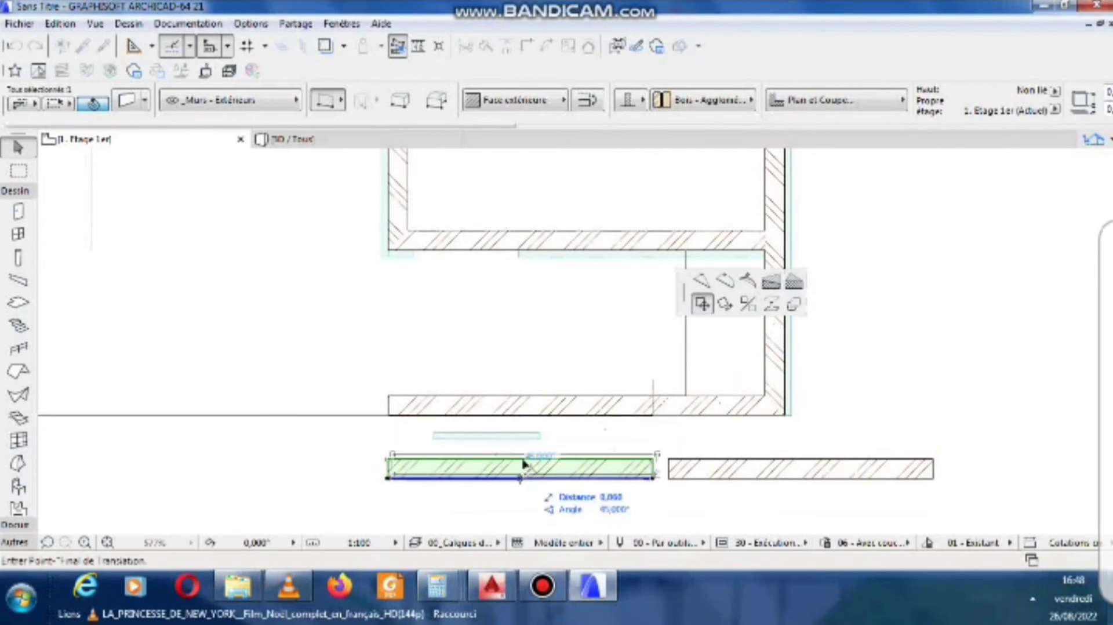
pyautogui.click(522, 415)
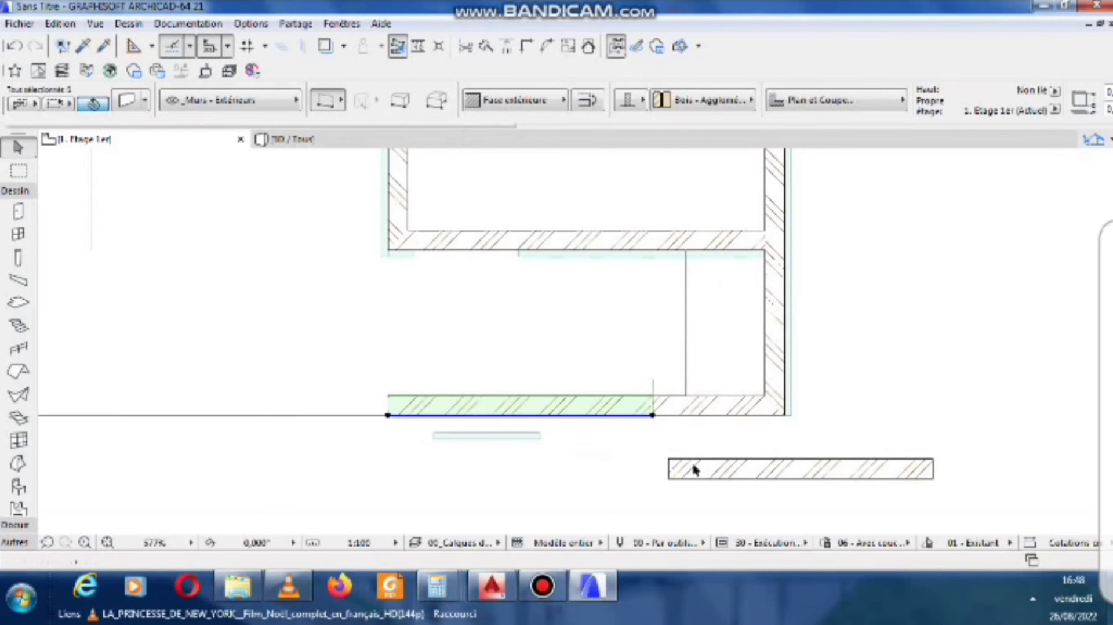
# Set the height of the remaining wall copy outside the facade to 1,95 m.
pyautogui.click(749, 479)
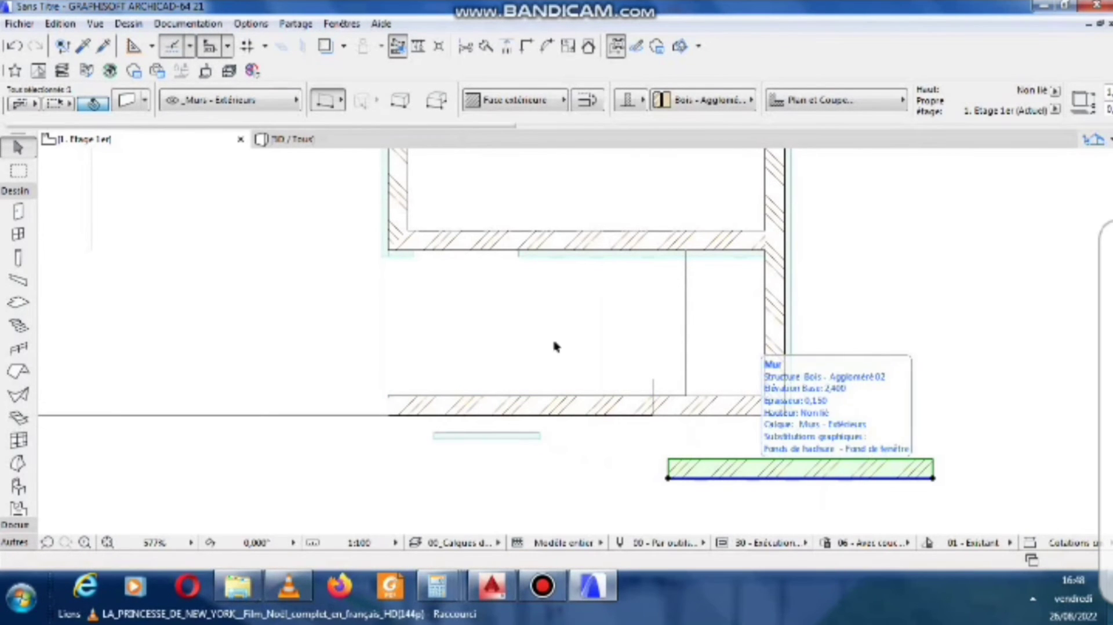
pyautogui.click(126, 102)
pyautogui.click(444, 99)
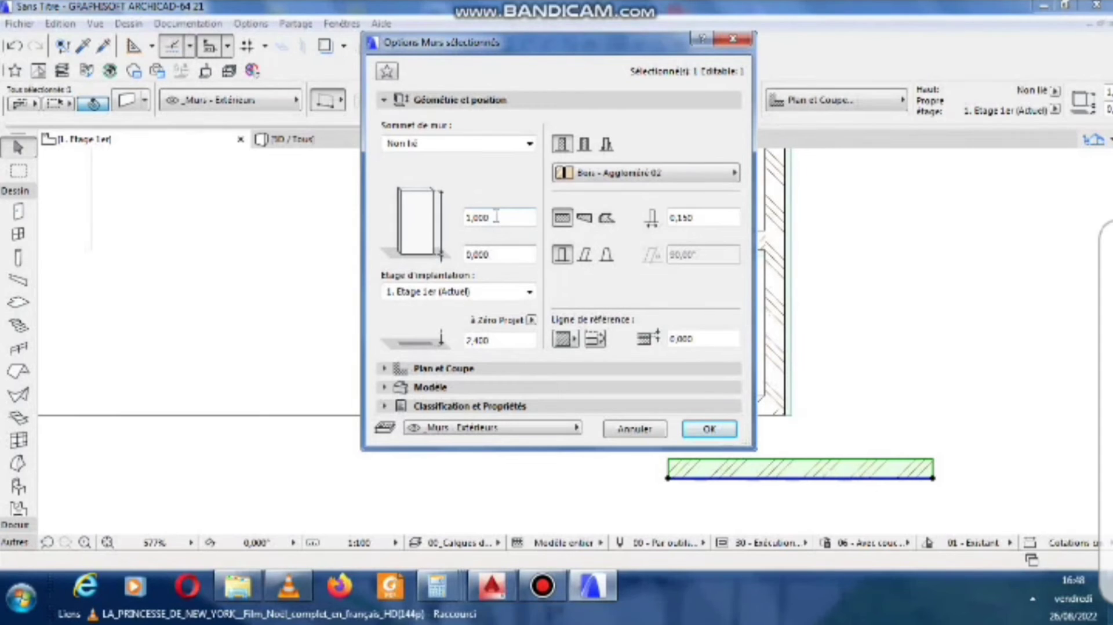
pyautogui.moveTo(496, 217); pyautogui.dragTo(326, 222)
pyautogui.write('1,85')
pyautogui.press('Return')
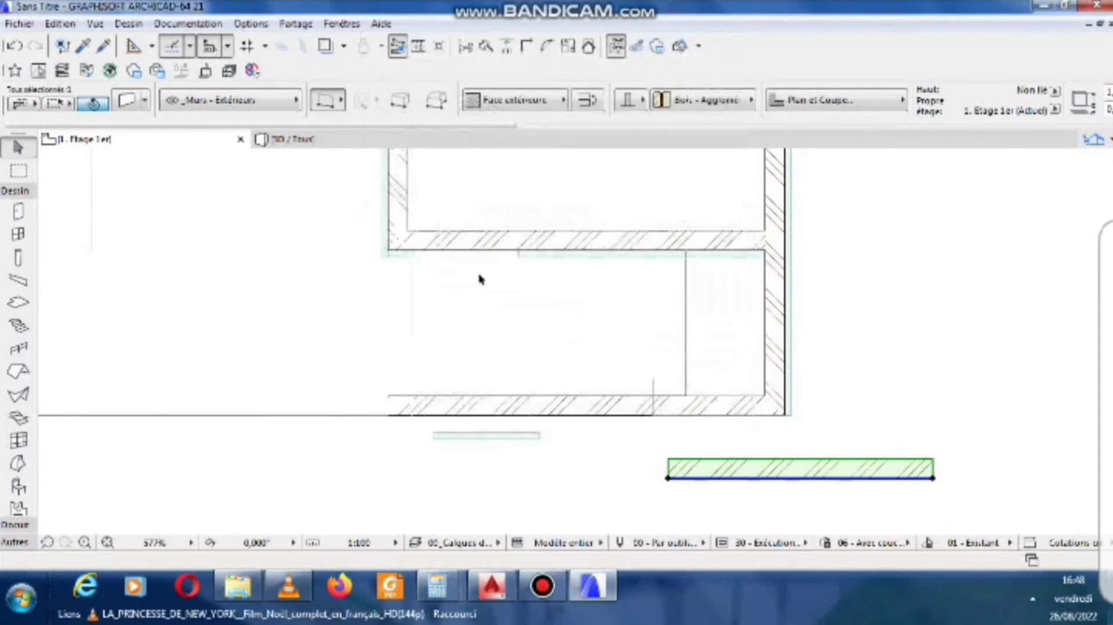
# Replace all three surfaces of the remaining wall copy with Bardage - Clair.
pyautogui.click(128, 101)
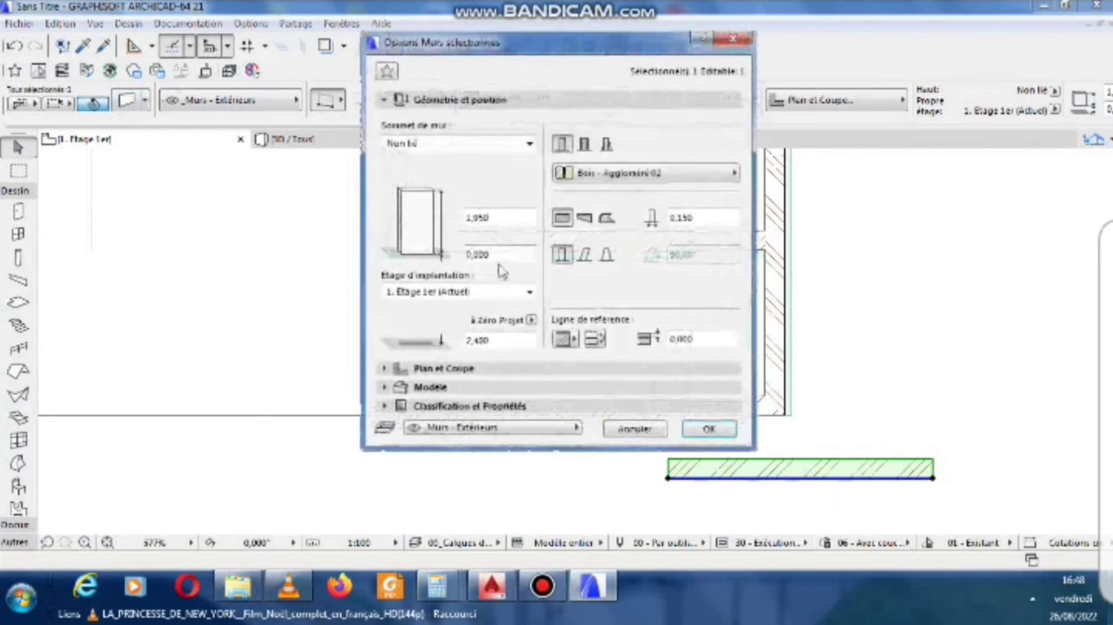
pyautogui.click(462, 388)
pyautogui.click(464, 181)
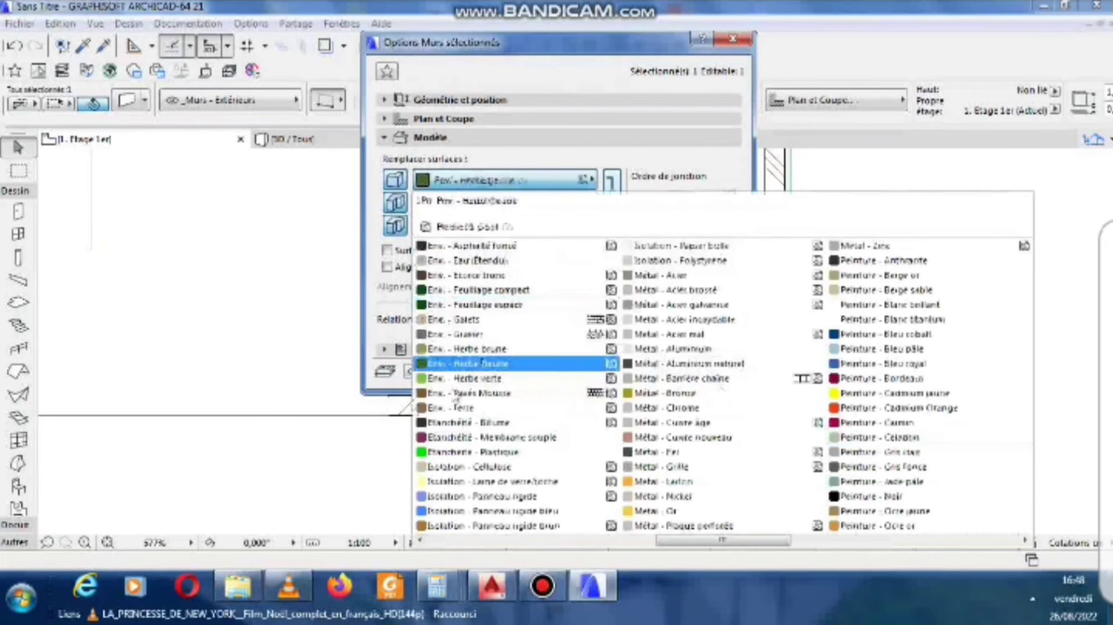
pyautogui.scroll(5, 458, 383)
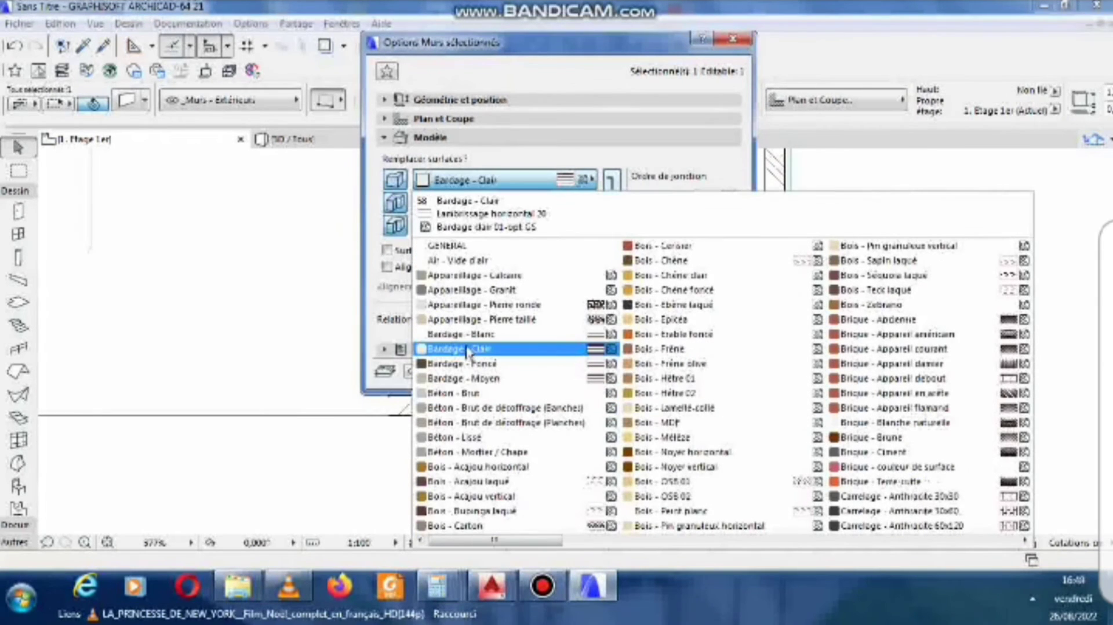
pyautogui.click(467, 349)
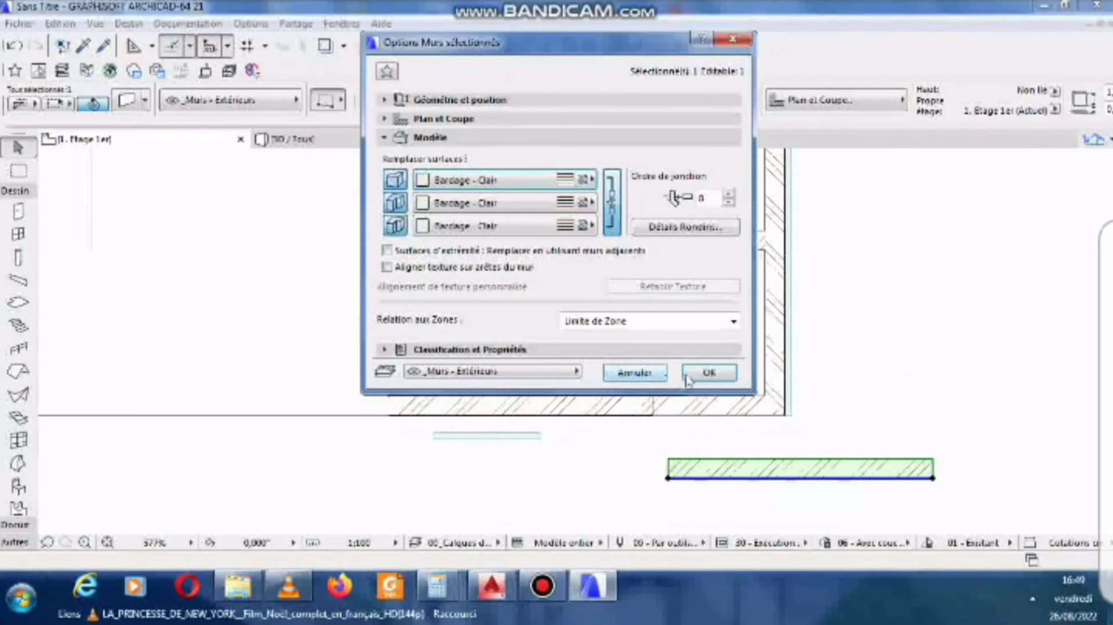
pyautogui.click(706, 371)
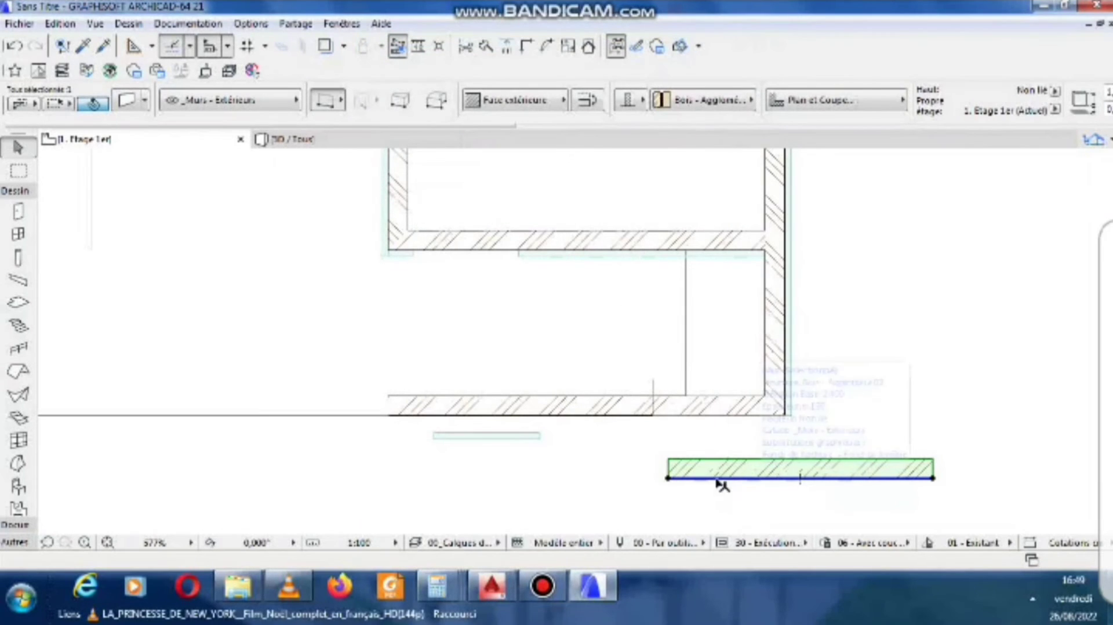
# Move the wall copy outside the facade onto the front wall segment beside the corner segment and show it in 3D.
pyautogui.click(934, 479)
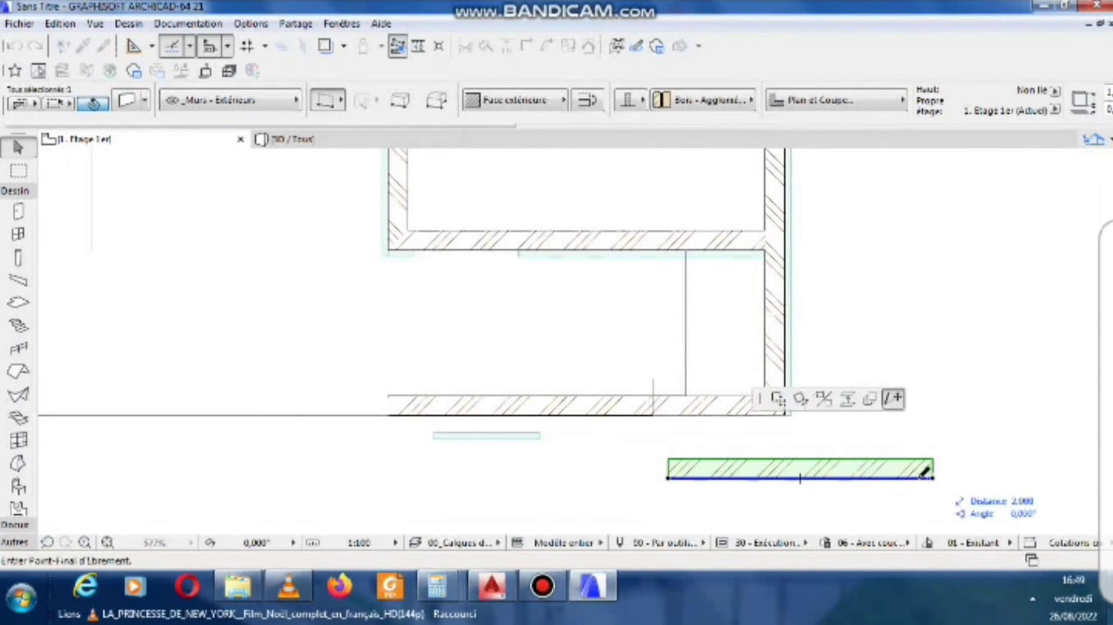
pyautogui.click(654, 415)
pyautogui.click(381, 137)
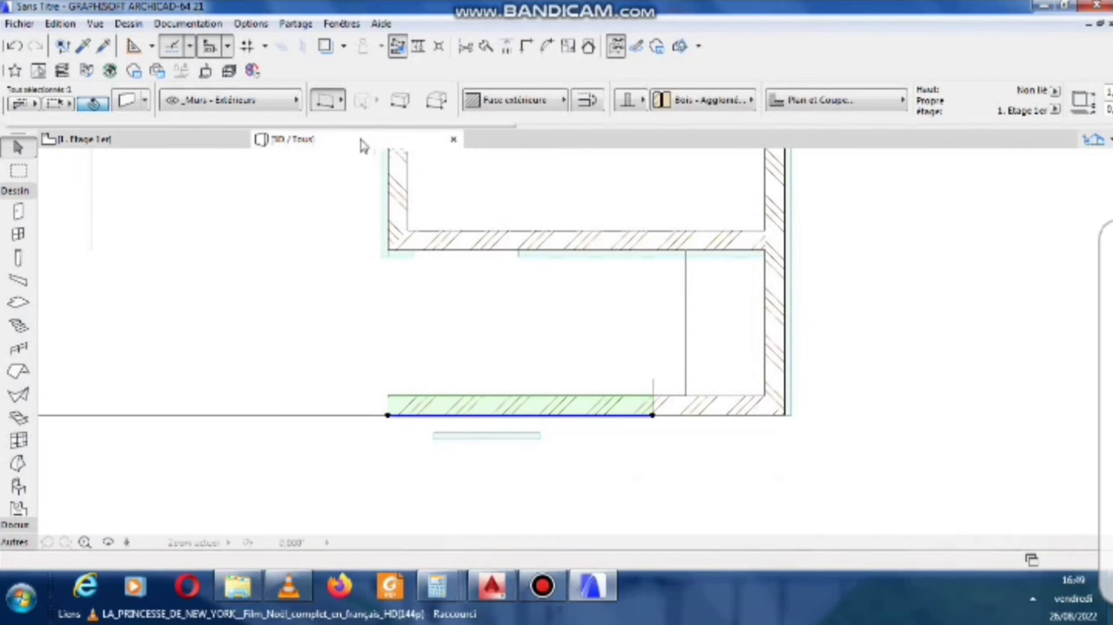
pyautogui.keyDown('shift'); pyautogui.moveTo(506, 425); pyautogui.dragTo(671, 353, button='middle'); pyautogui.keyUp('shift')
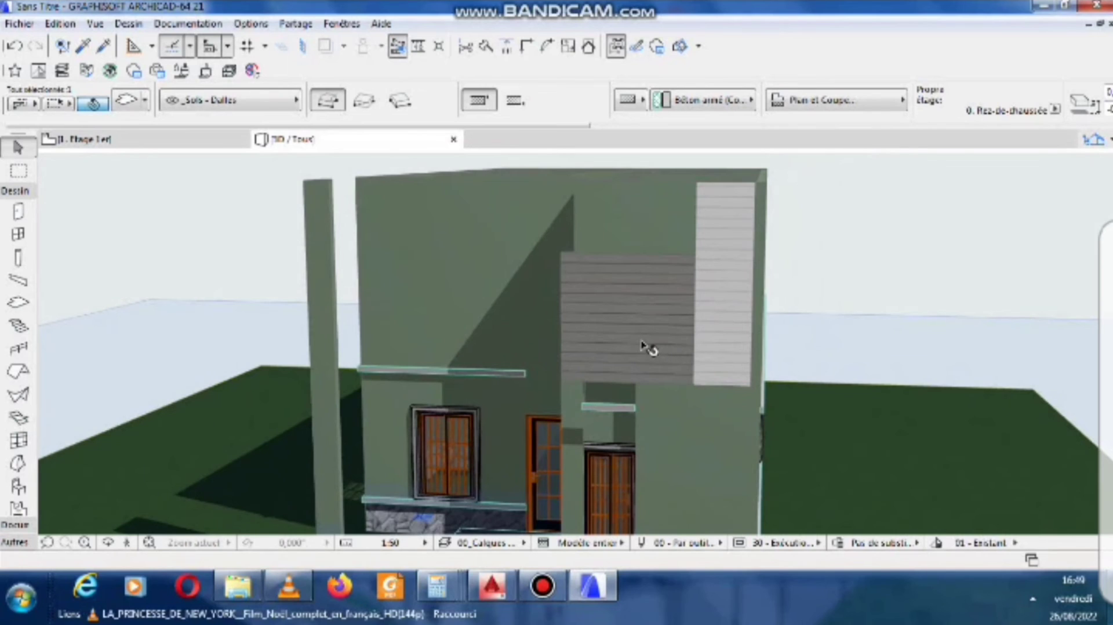
# Replace all three surfaces of the moved front wall segment with Bardage - Blanc.
pyautogui.click(648, 347)
pyautogui.click(137, 101)
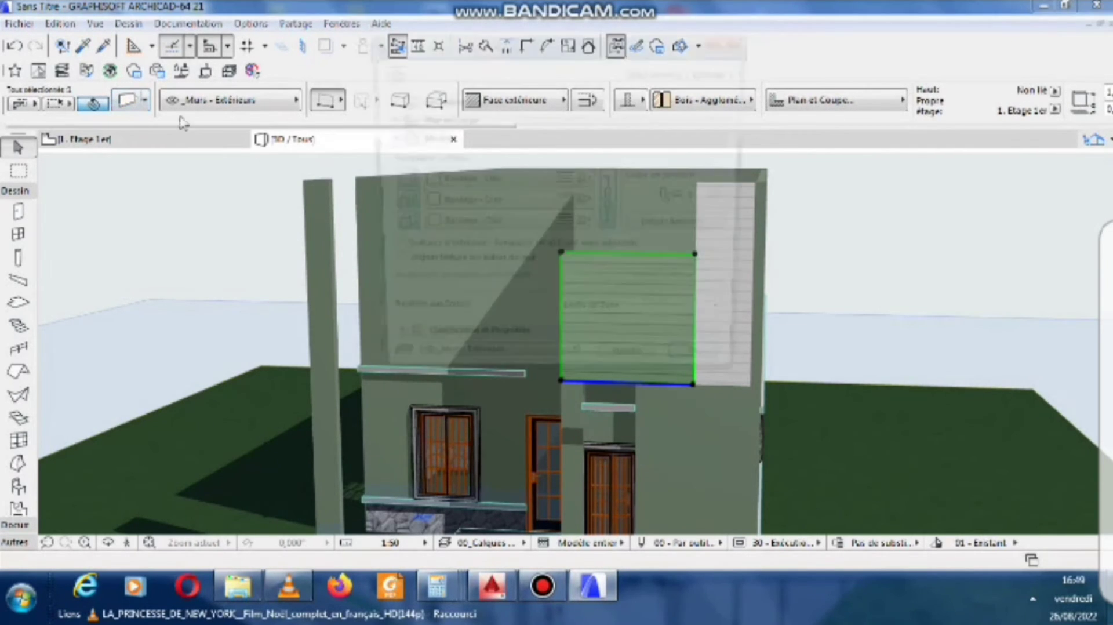
pyautogui.click(491, 181)
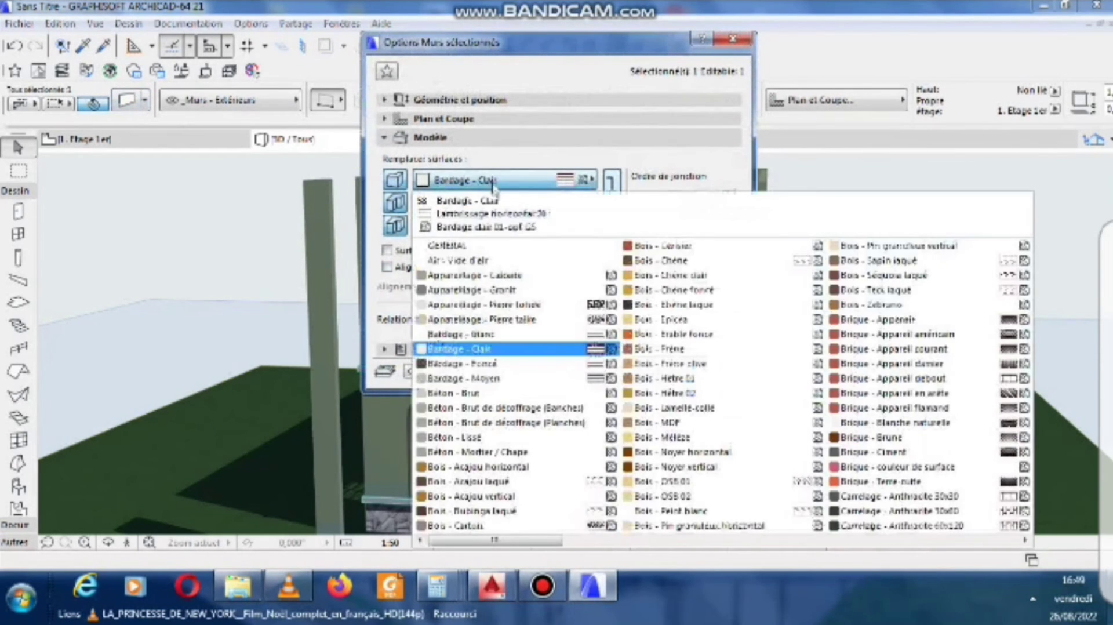
pyautogui.click(464, 334)
pyautogui.click(710, 371)
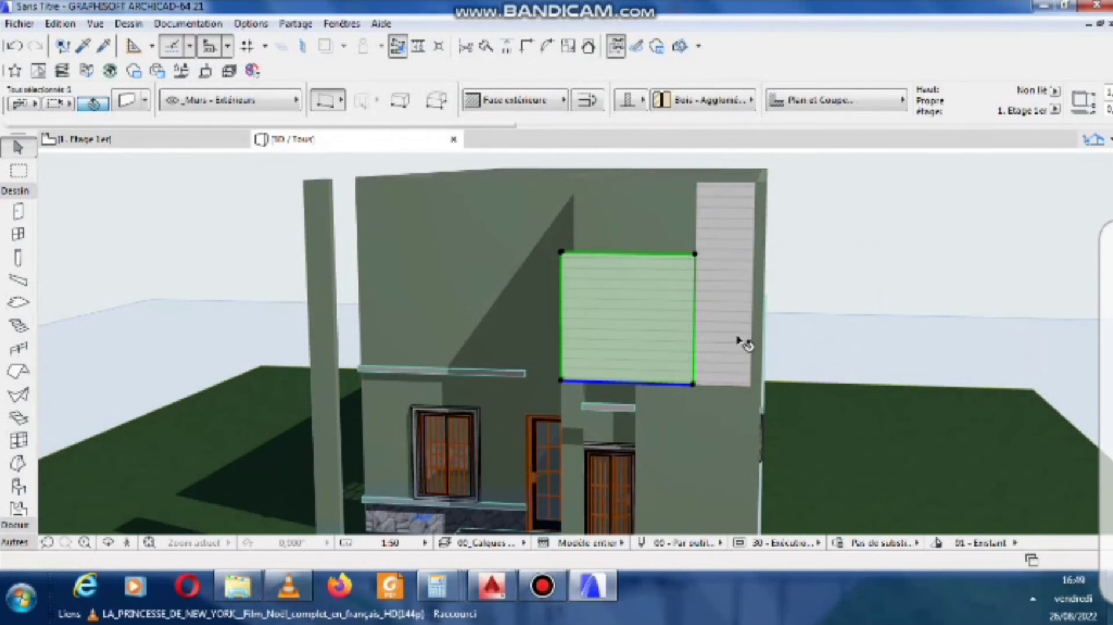
# Check the geometry settings of the tall cladding wall segment at the corner.
pyautogui.click(740, 343)
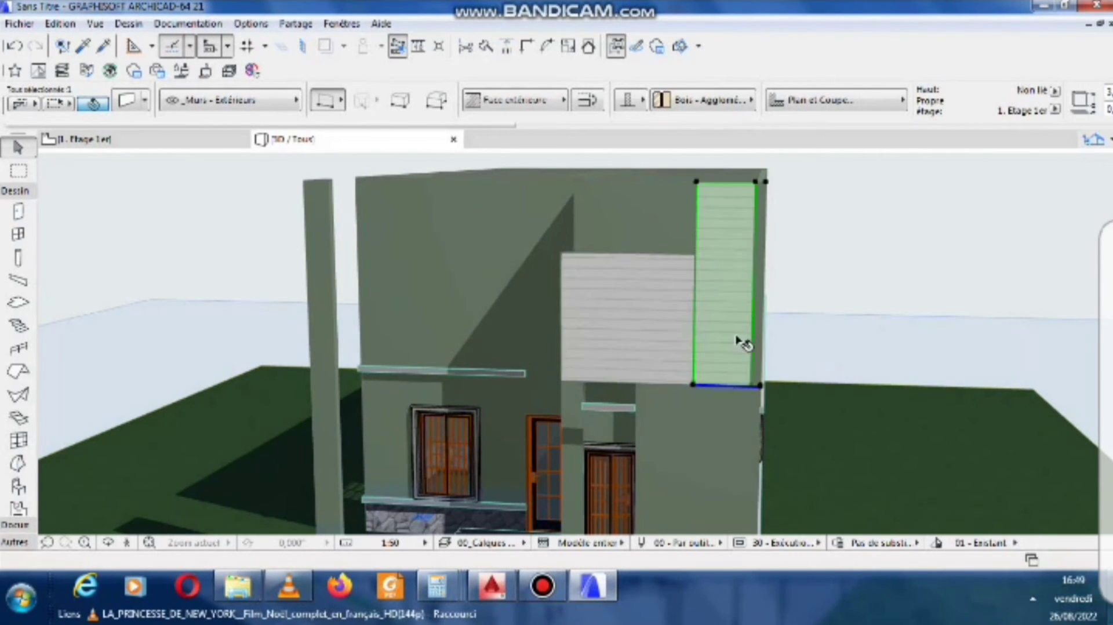
pyautogui.click(129, 101)
pyautogui.click(472, 100)
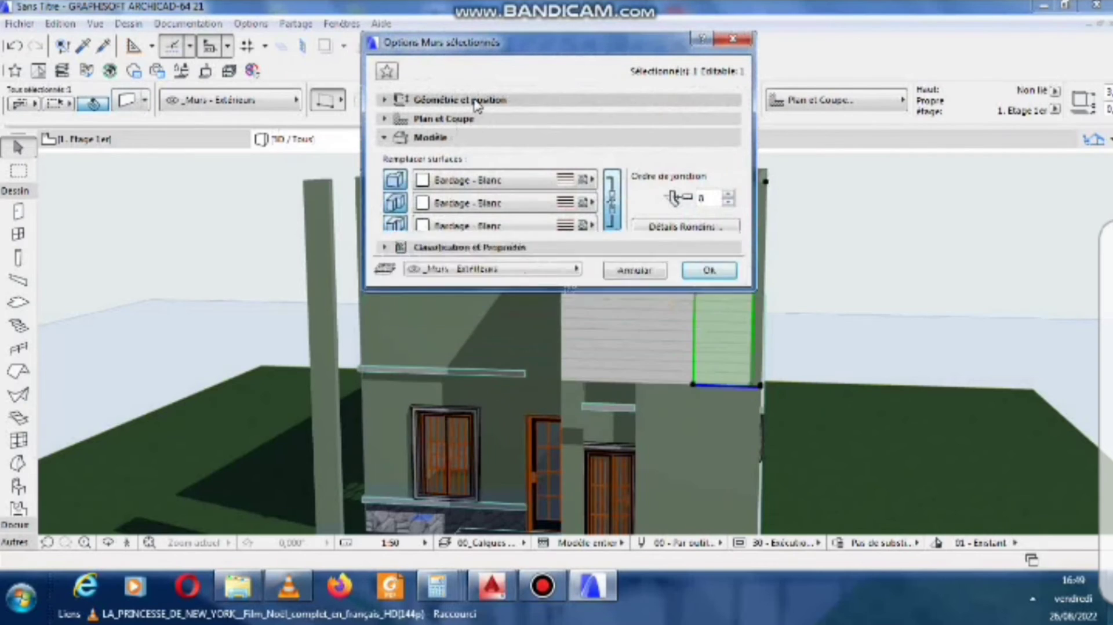
pyautogui.click(732, 40)
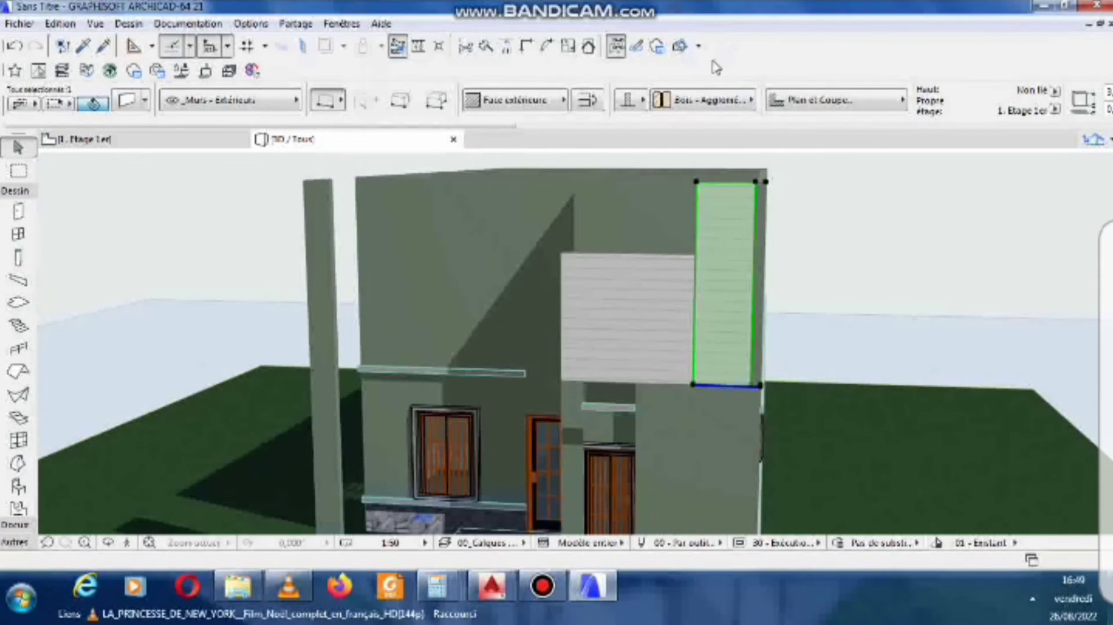
# Set the base offset of the 1,95 m high cladding wall to 1,050 m.
pyautogui.click(618, 318)
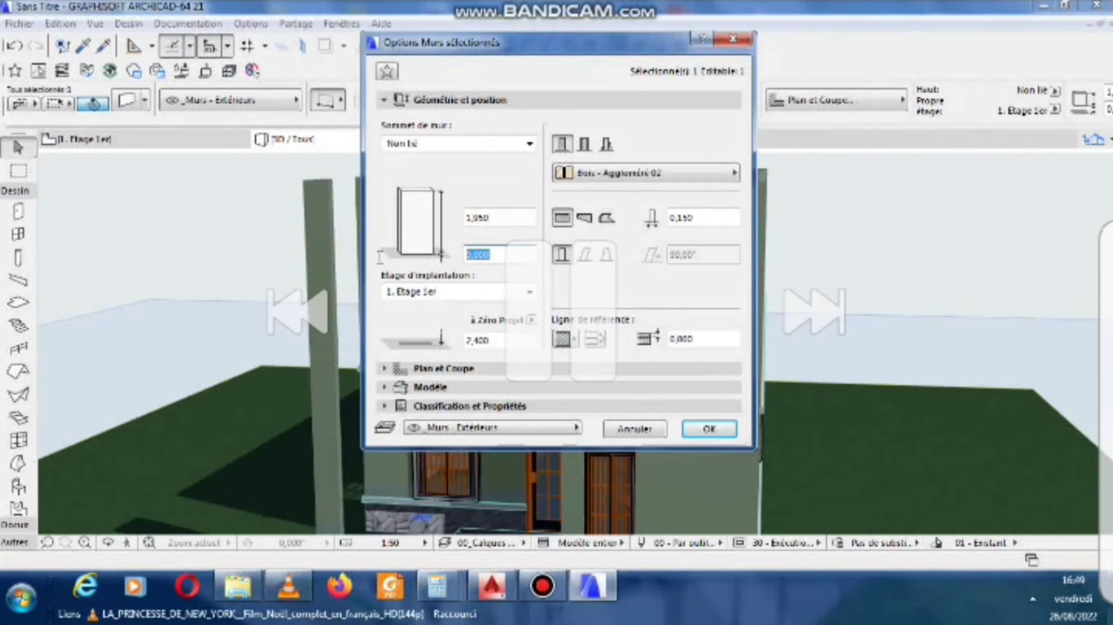
pyautogui.doubleClick(497, 255)
pyautogui.write('1,0')
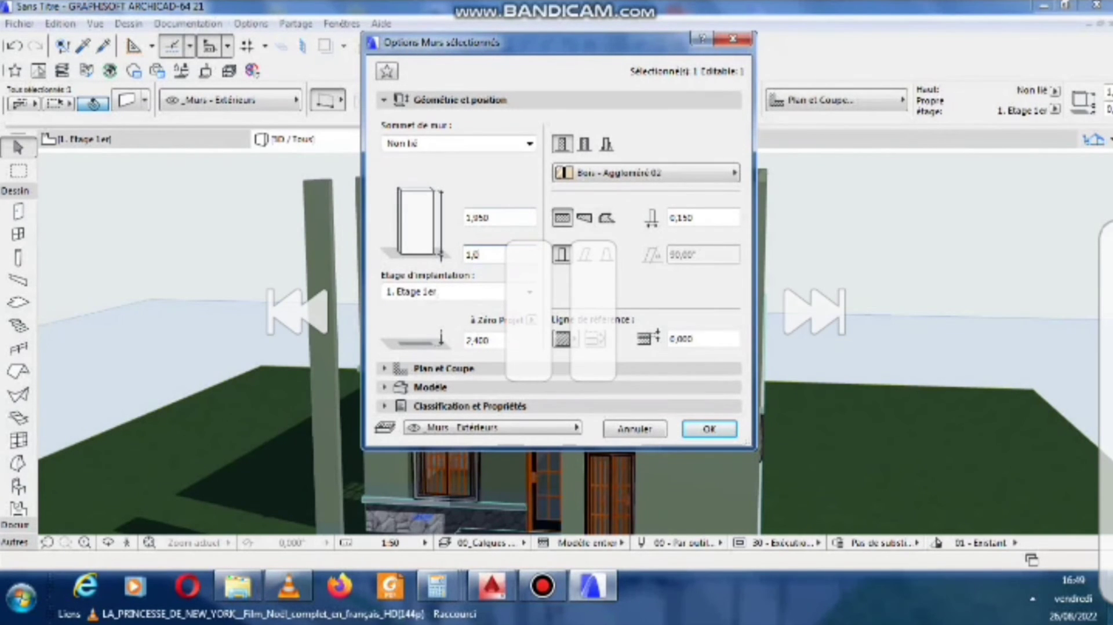
pyautogui.write('50')
pyautogui.press('Return')
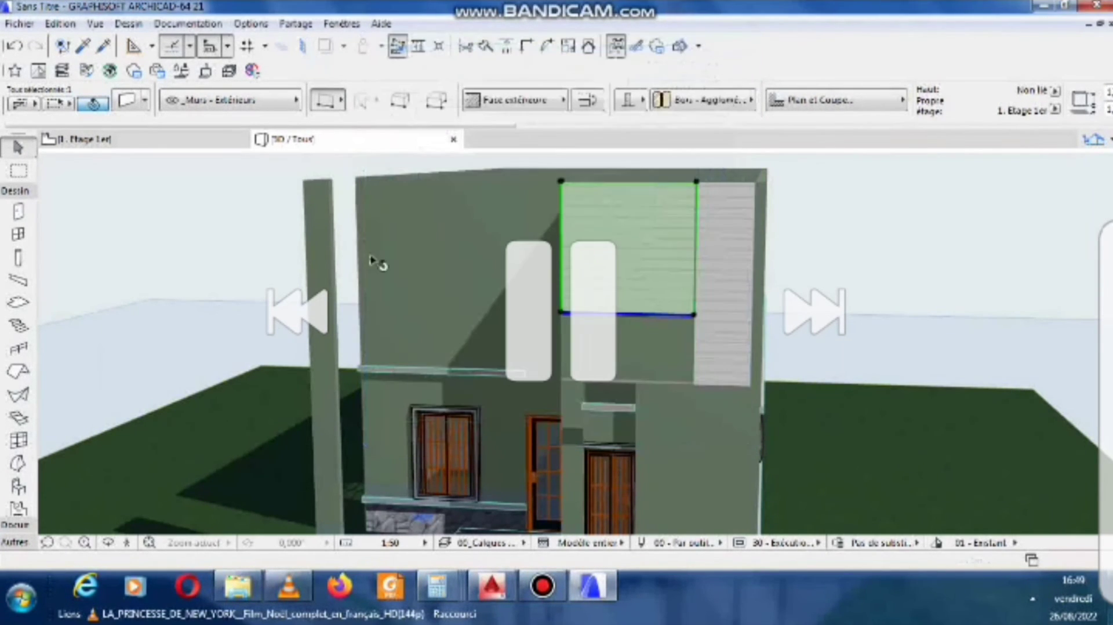
# Set the base offset of the thin wall strip at the foot of the facade to 1,000 m.
pyautogui.scroll(4, 640, 333)
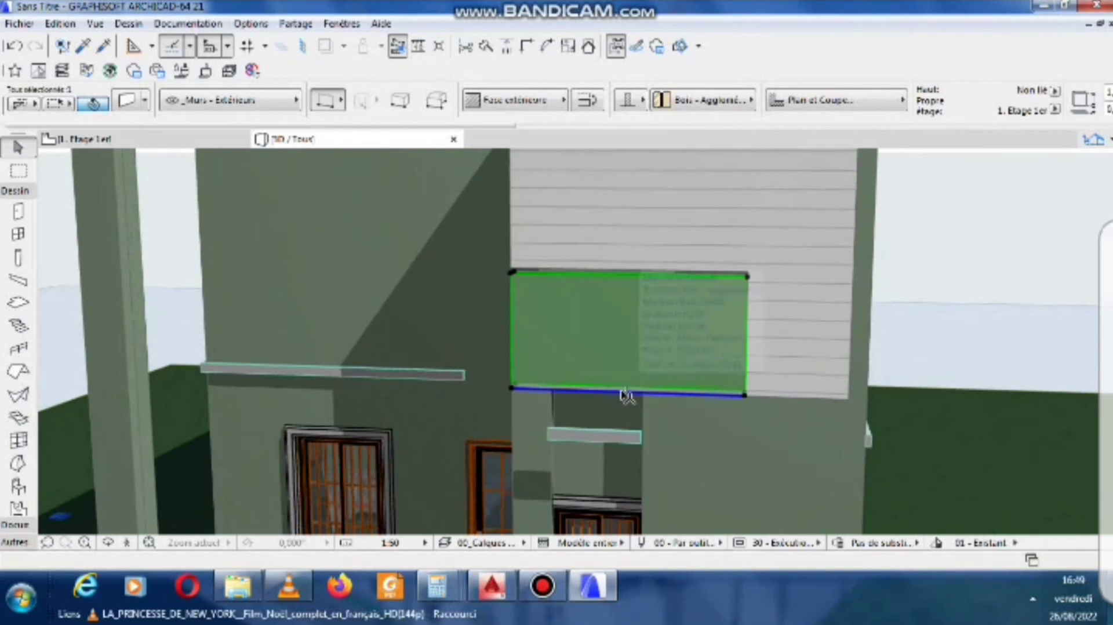
pyautogui.scroll(2, 629, 399)
pyautogui.scroll(1, 626, 400)
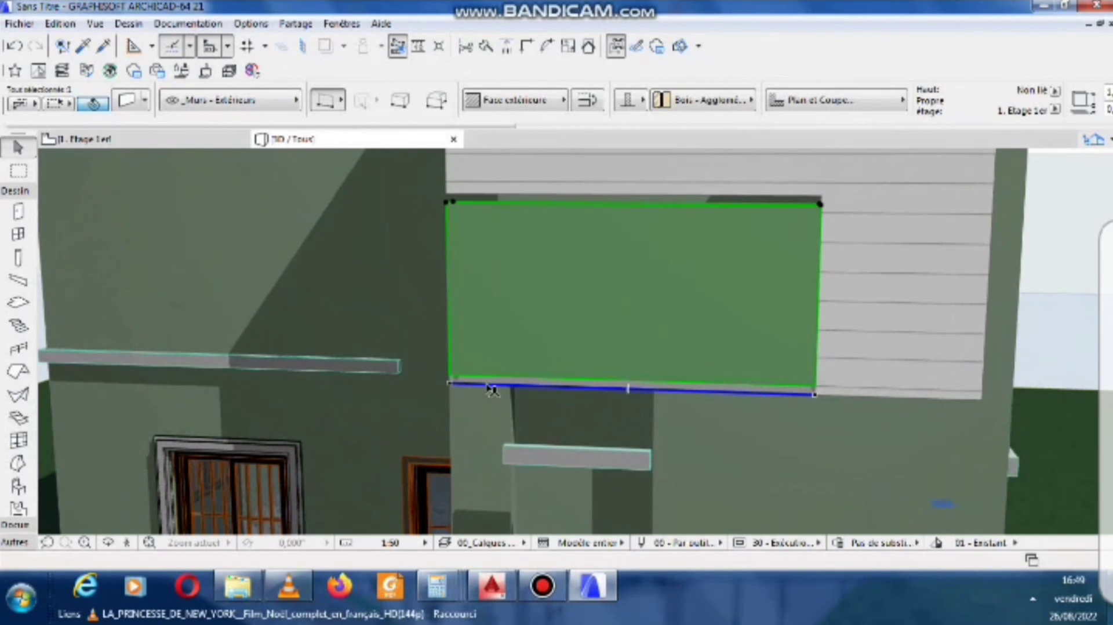
pyautogui.press('Escape')
pyautogui.click(574, 389)
pyautogui.press('Escape')
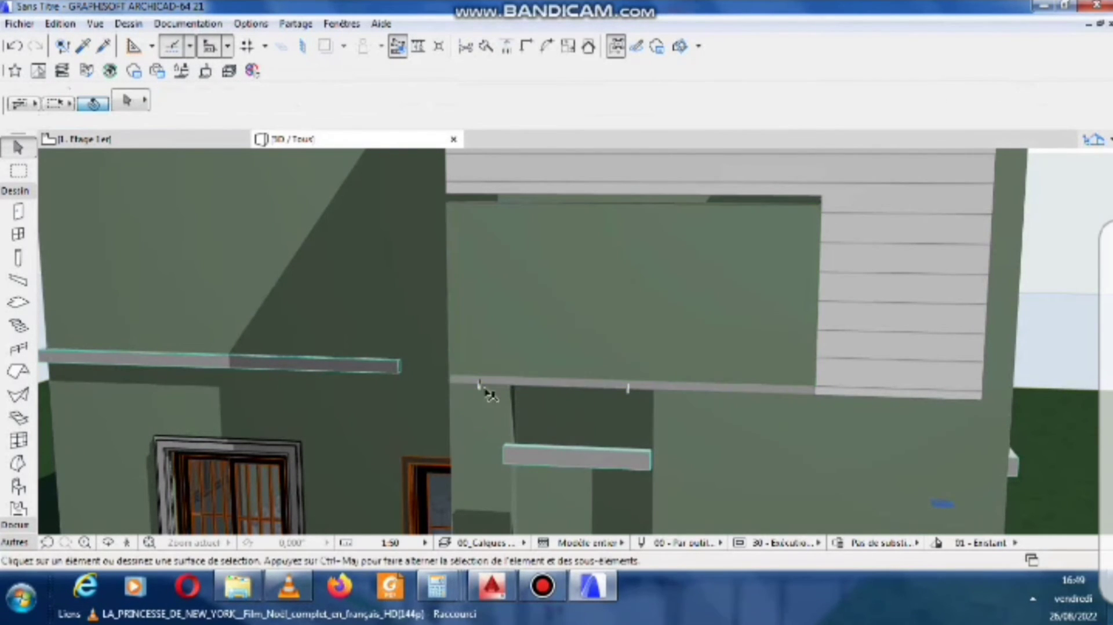
pyautogui.click(458, 384)
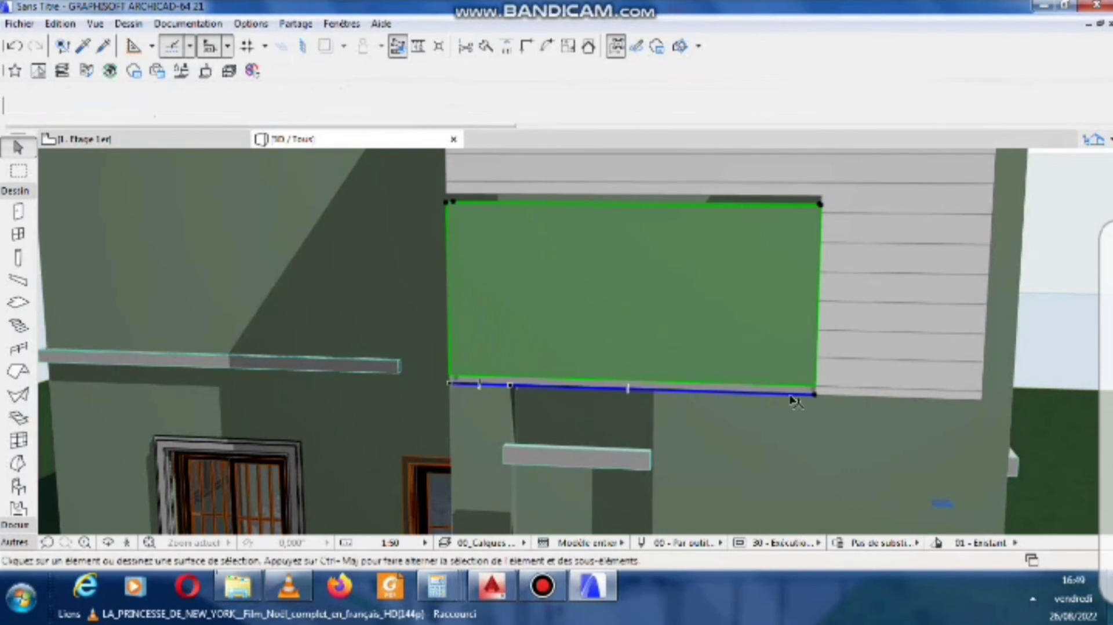
pyautogui.press('Escape')
pyautogui.scroll(3, 818, 397)
pyautogui.scroll(3, 816, 396)
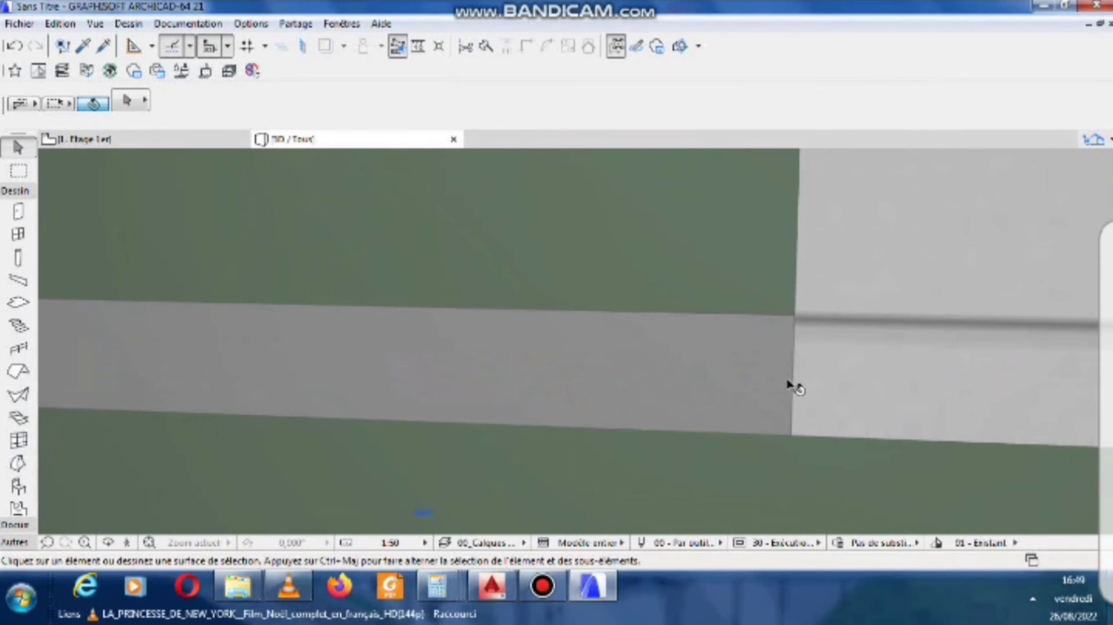
pyautogui.click(788, 383)
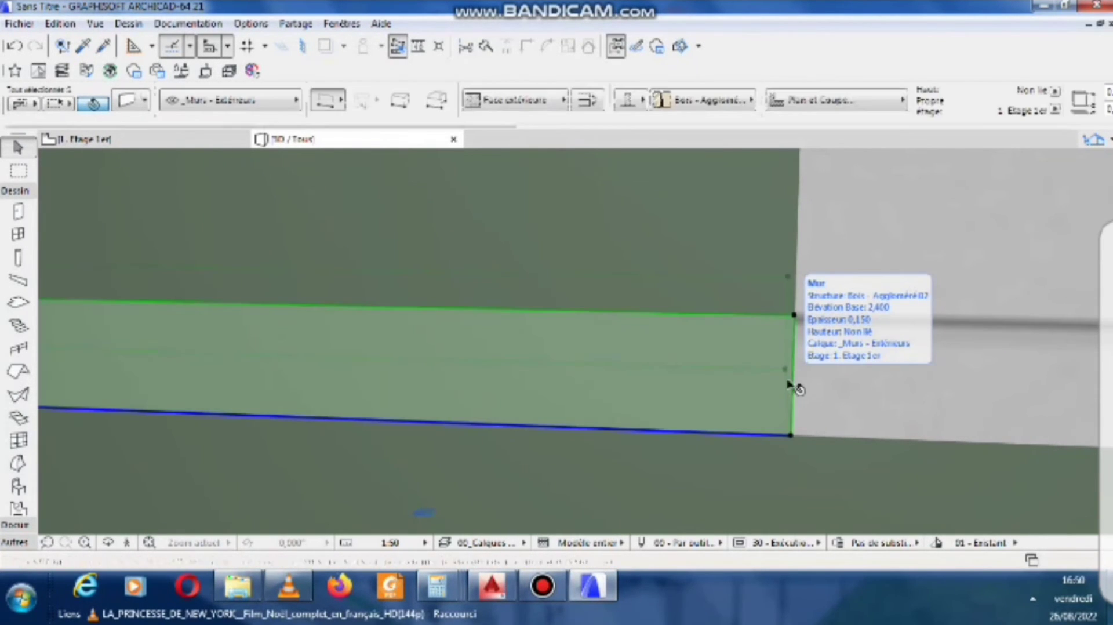
pyautogui.click(126, 100)
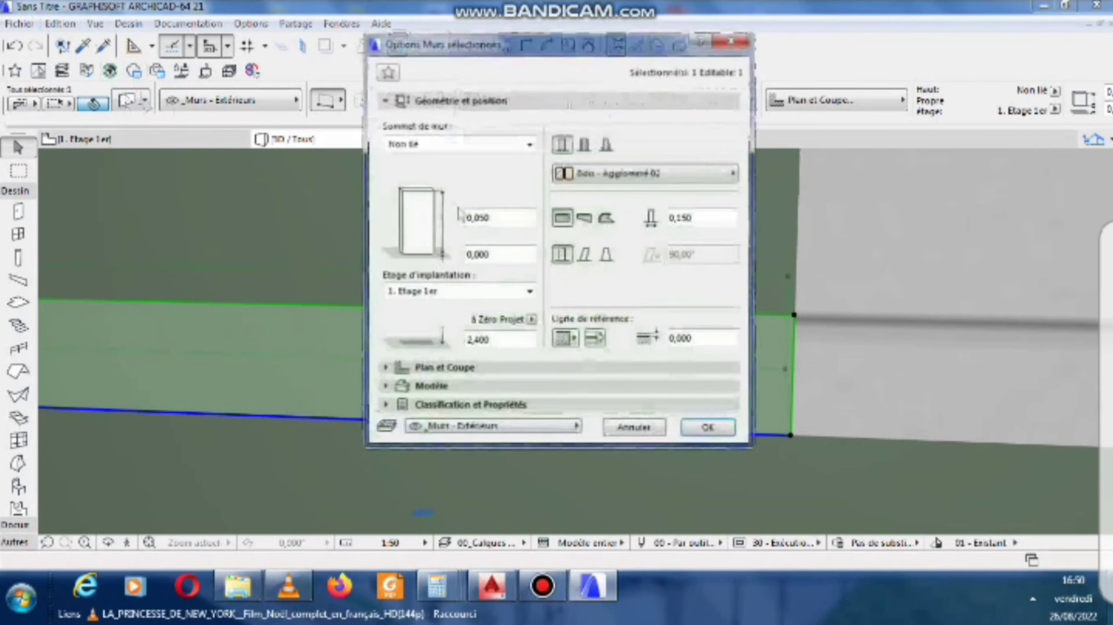
pyautogui.click(502, 255)
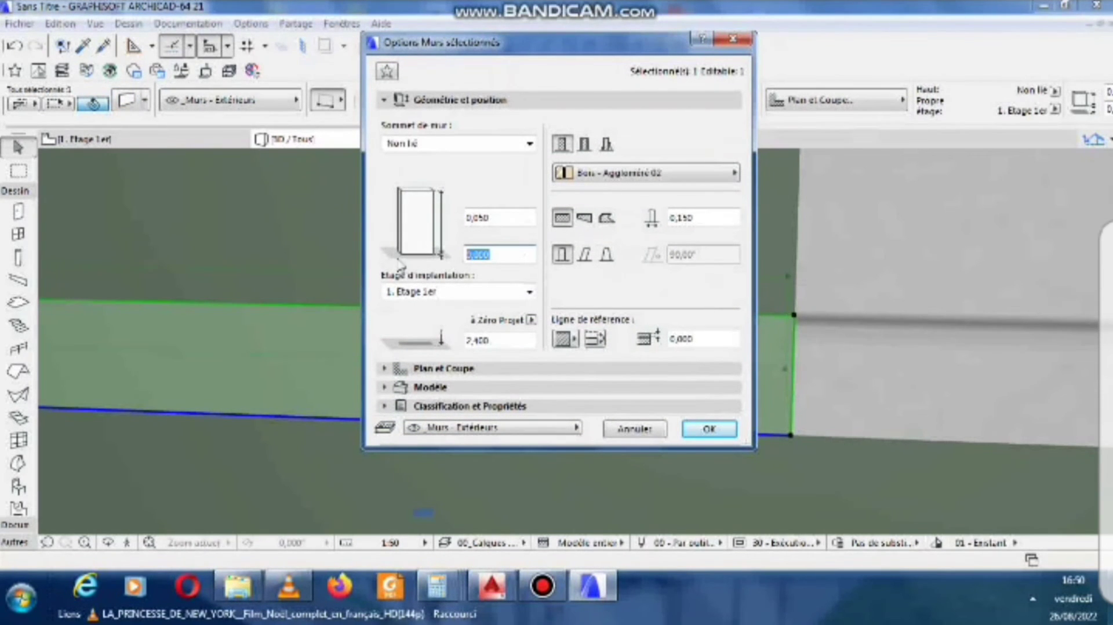
pyautogui.press('Return')
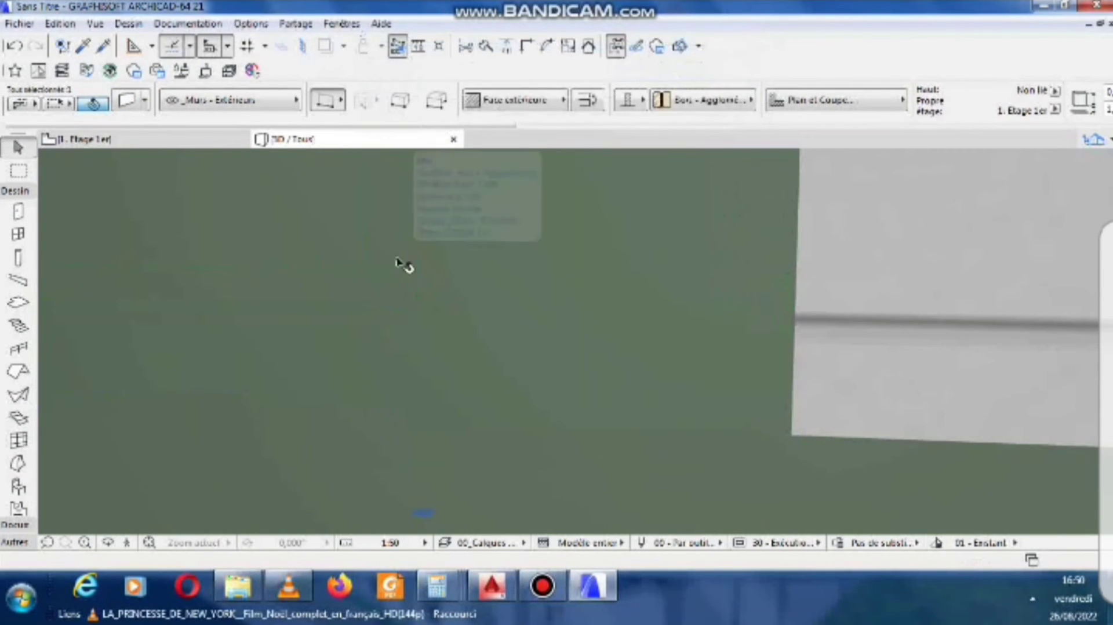
# Set the height of the thin wall strip below the cladding to 0,100 m.
pyautogui.scroll(-5, 556, 400)
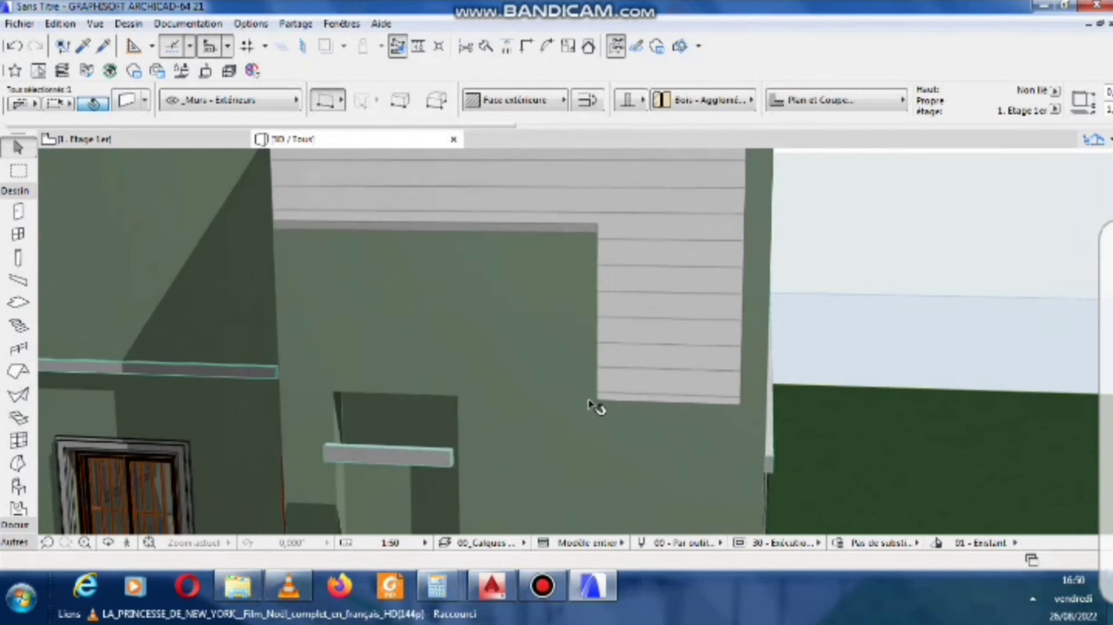
pyautogui.scroll(1, 351, 249)
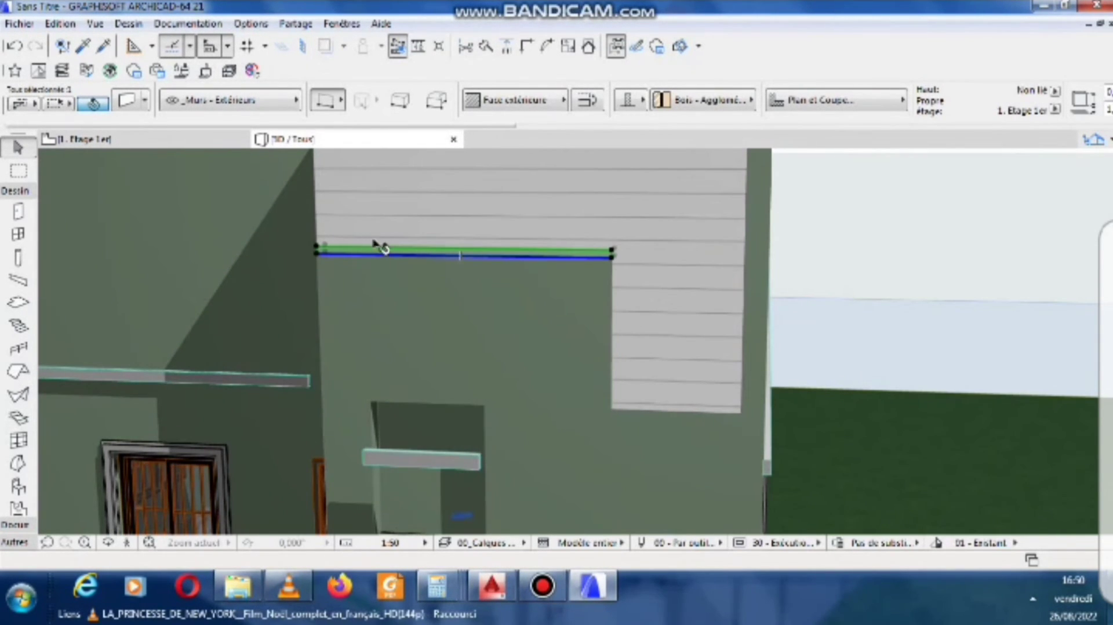
pyautogui.click(128, 101)
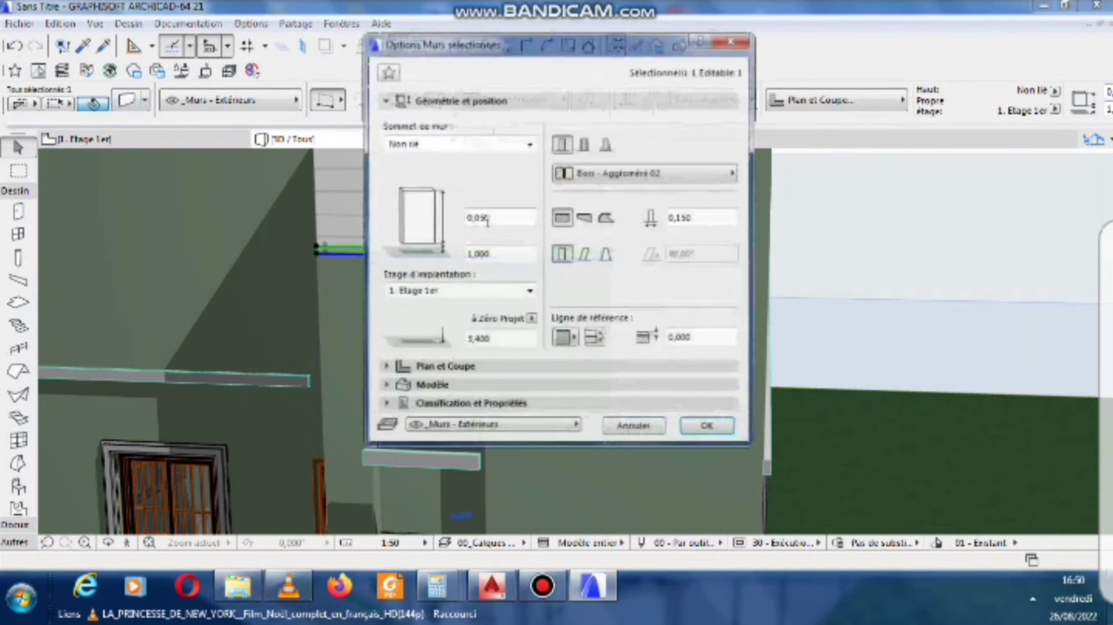
pyautogui.click(495, 215)
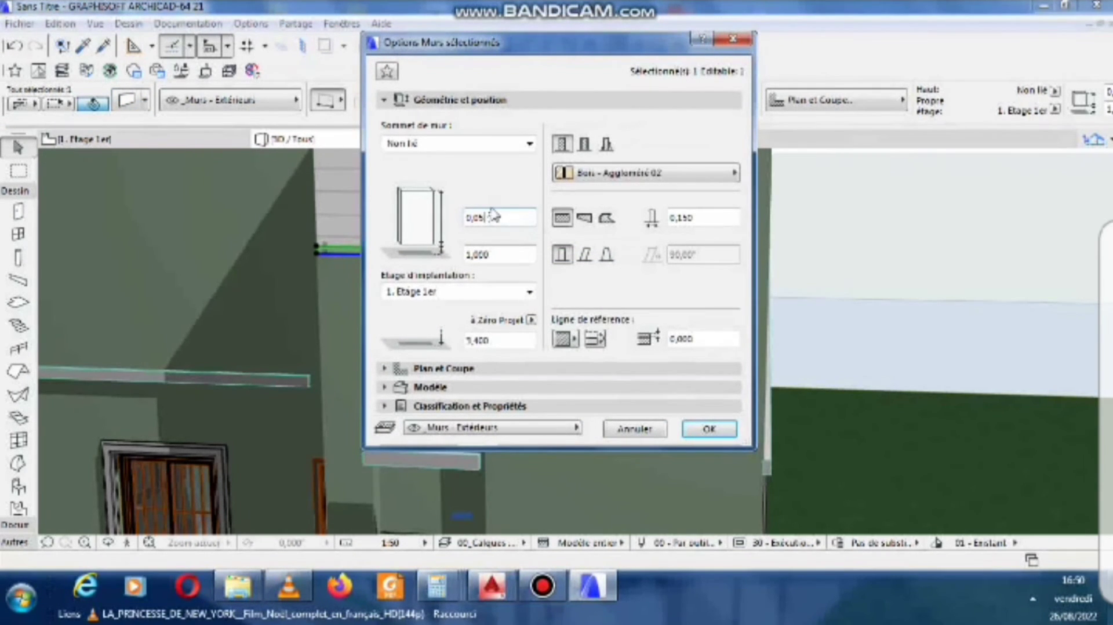
pyautogui.write(',')
pyautogui.press('Return')
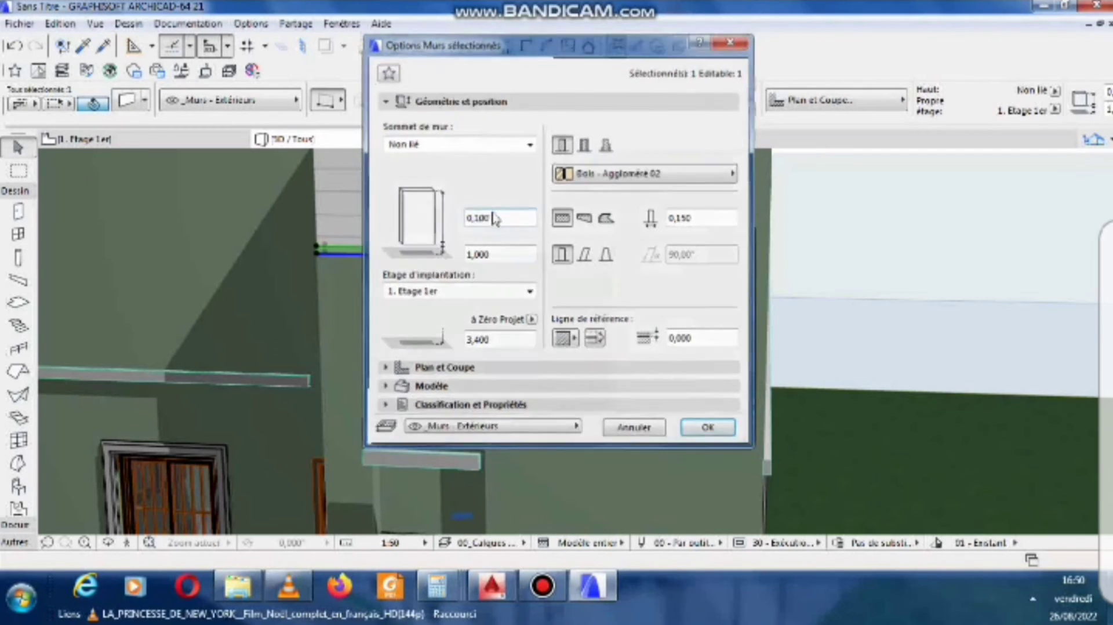
# Set the cladding wall above the strip to a base offset of 1,100 m and a height of 1,9 m.
pyautogui.click(124, 106)
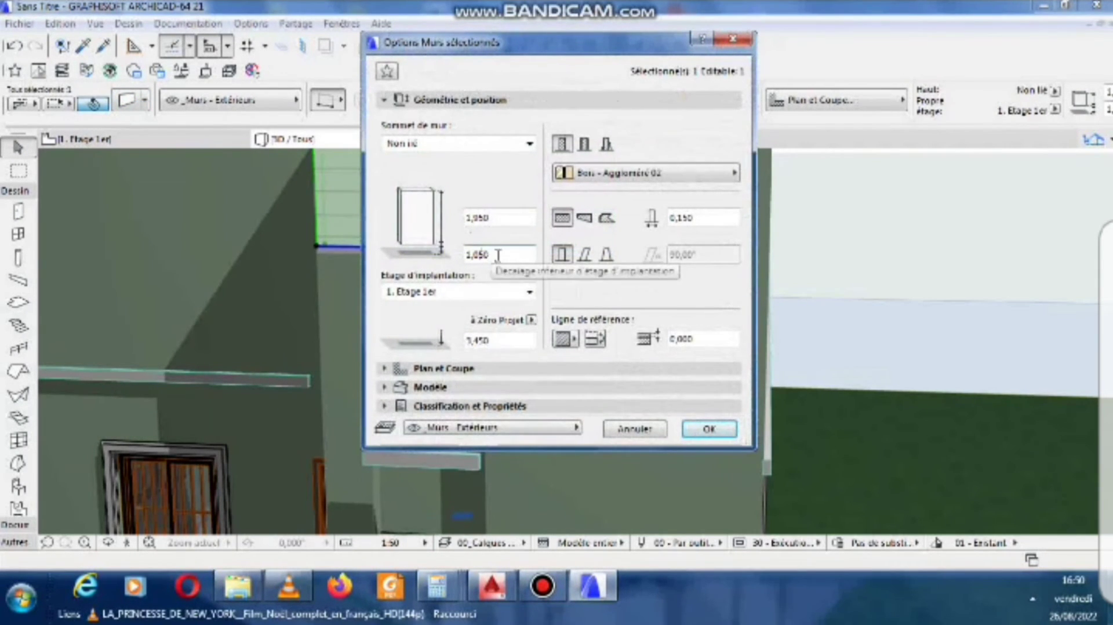
pyautogui.click(498, 254)
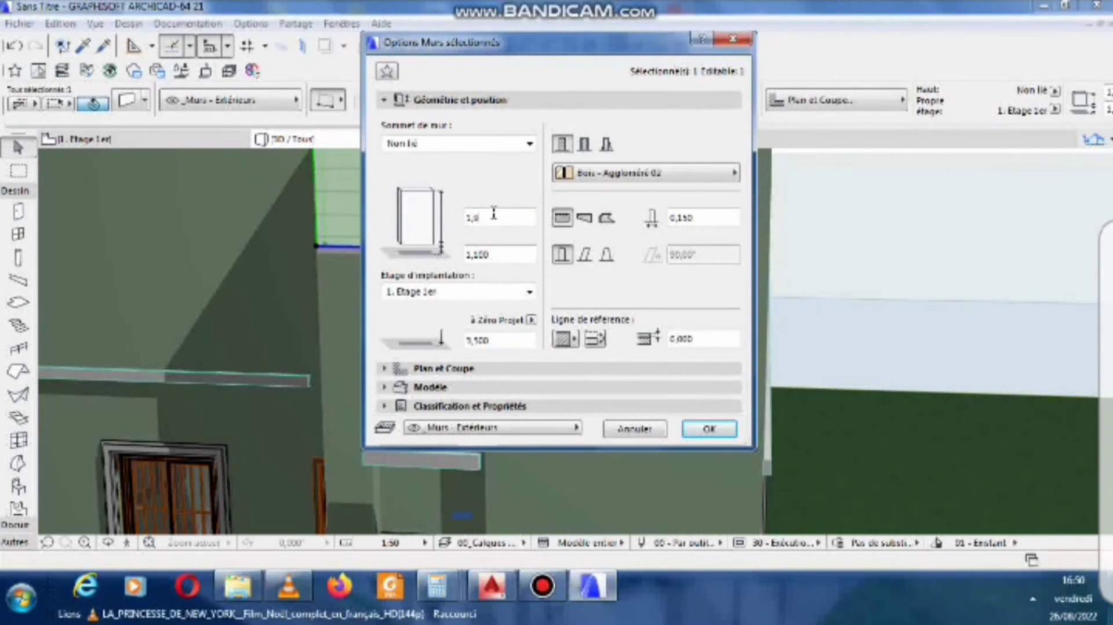
pyautogui.press('Return')
pyautogui.keyDown('shift'); pyautogui.moveTo(497, 348); pyautogui.dragTo(542, 365, button='middle'); pyautogui.keyUp('shift')
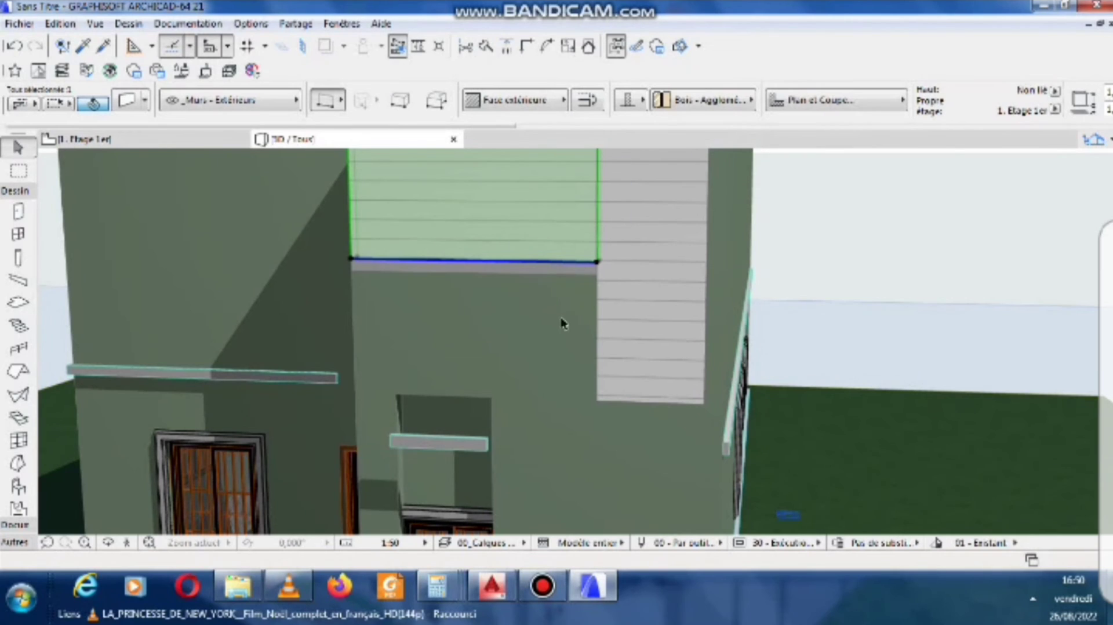
pyautogui.scroll(-5, 696, 347)
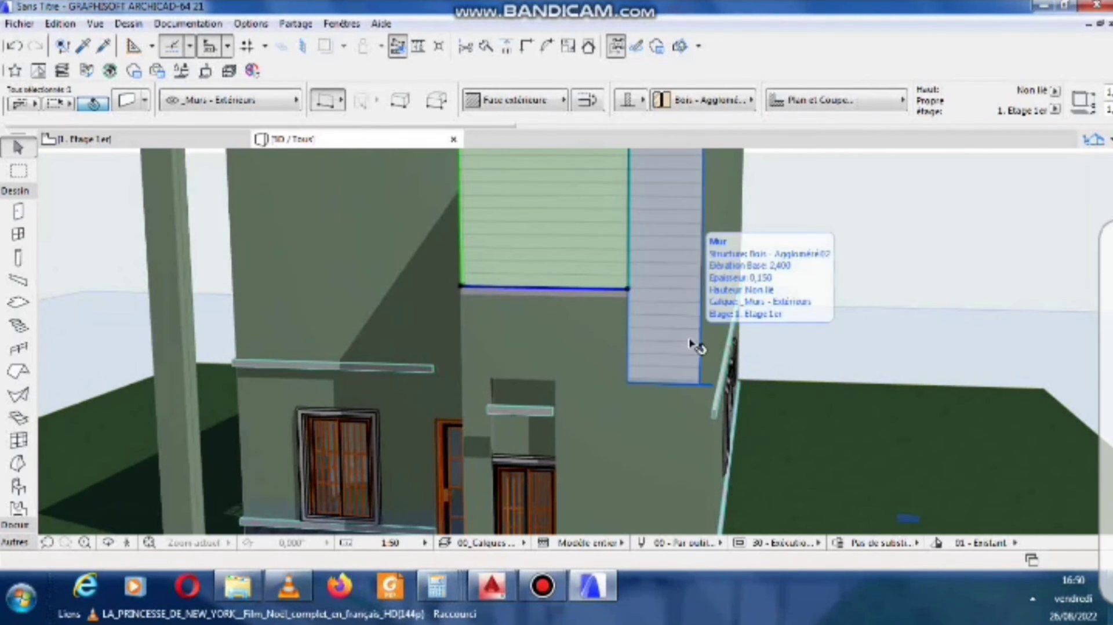
pyautogui.scroll(-3, 696, 343)
pyautogui.scroll(-3, 637, 349)
pyautogui.keyDown('shift'); pyautogui.moveTo(593, 357); pyautogui.dragTo(672, 369, button='middle'); pyautogui.keyUp('shift')
pyautogui.click(542, 585)
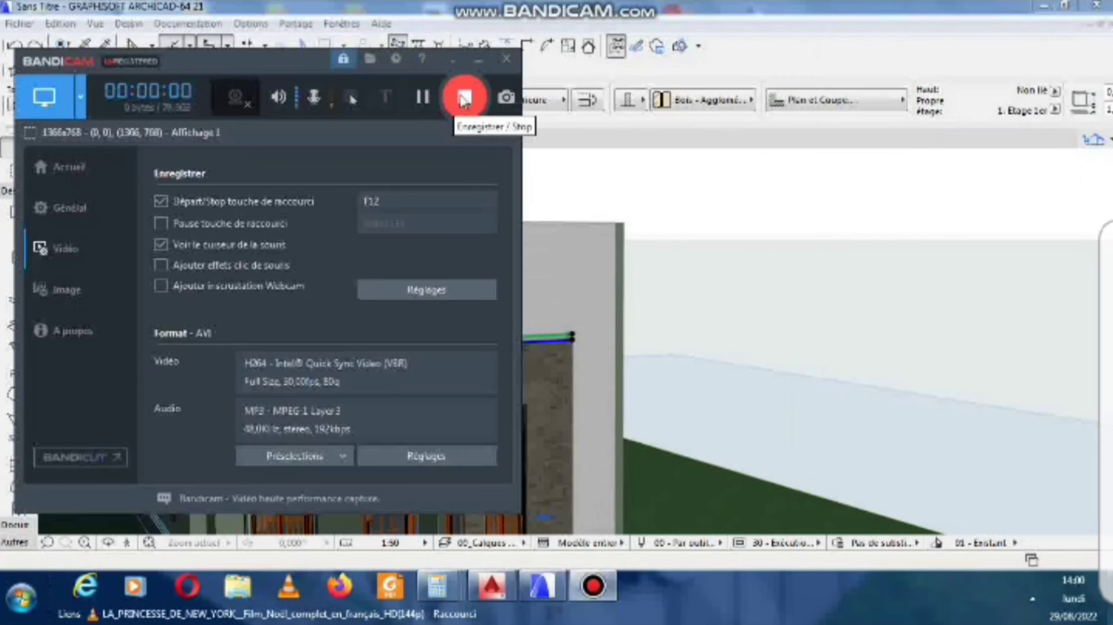
pyautogui.click(463, 99)
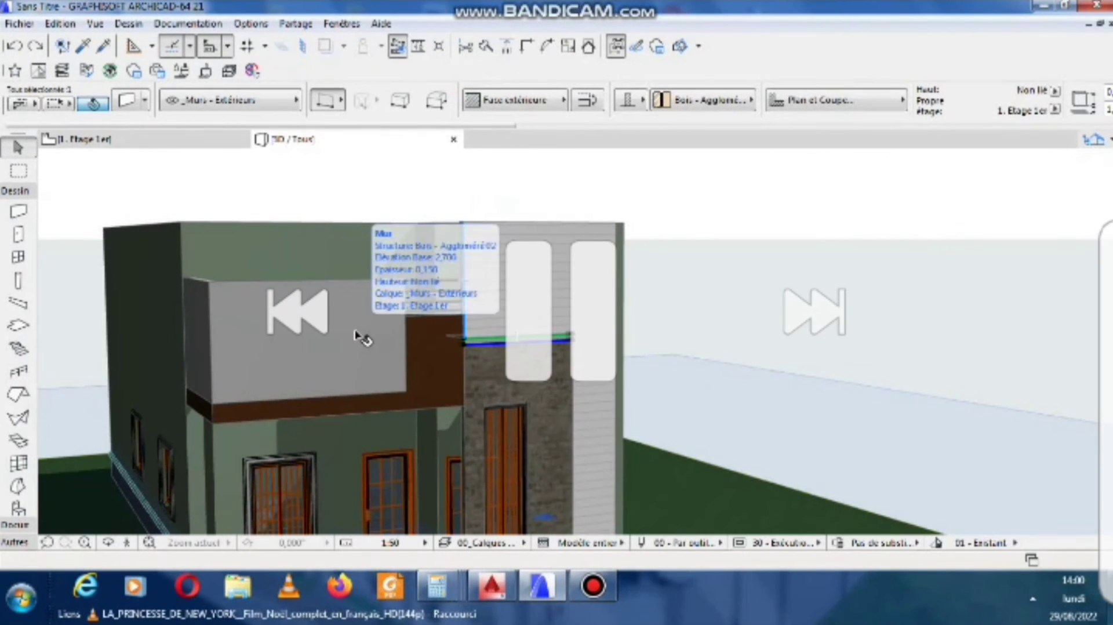
# Return to the 1. Etage 1er floor plan, clear the wall selection and show the whole front facade area.
pyautogui.scroll(1, 333, 332)
pyautogui.click(184, 141)
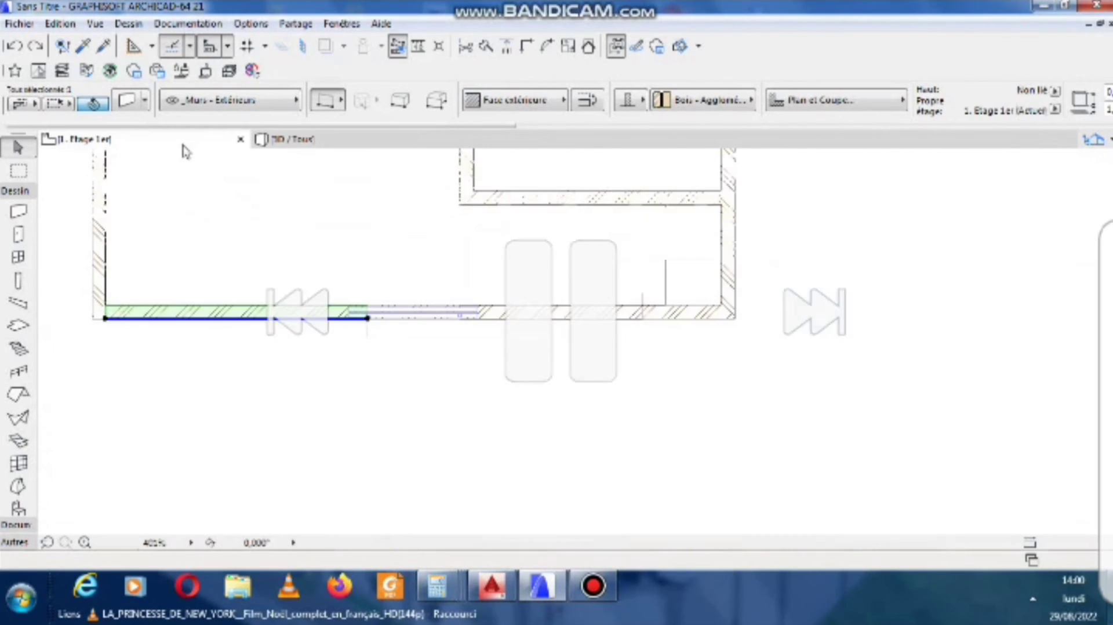
pyautogui.click(317, 367)
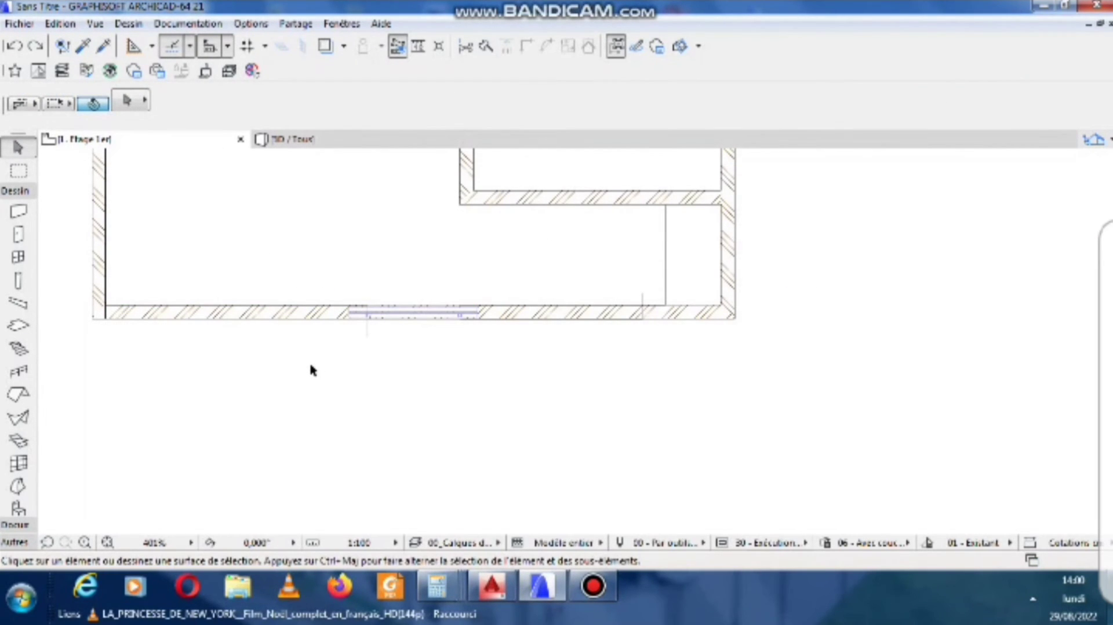
pyautogui.scroll(-3, 311, 369)
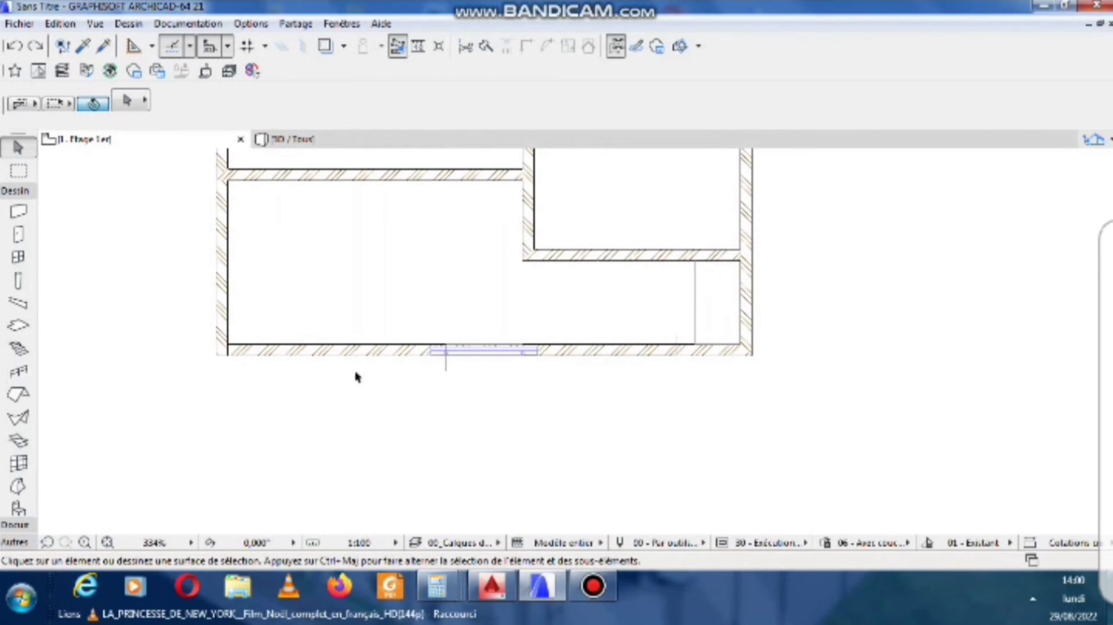
# Copy the front facade wall about 0,43 m outward and shorten the copy to half its length.
pyautogui.click(336, 355)
pyautogui.rightClick(337, 358)
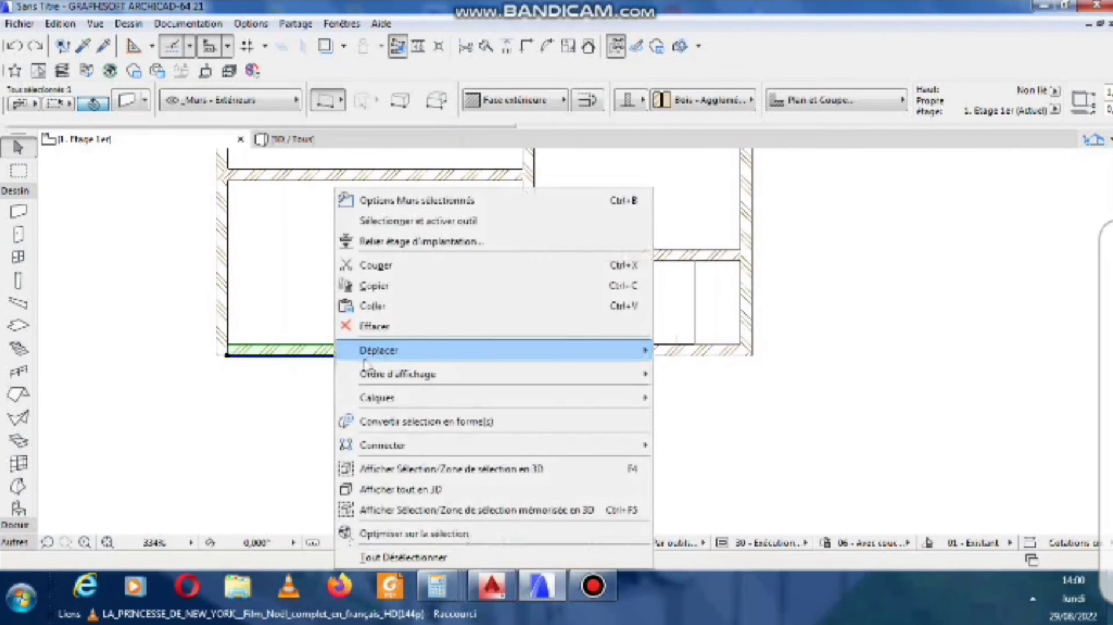
pyautogui.moveTo(430, 353)
pyautogui.click(751, 439)
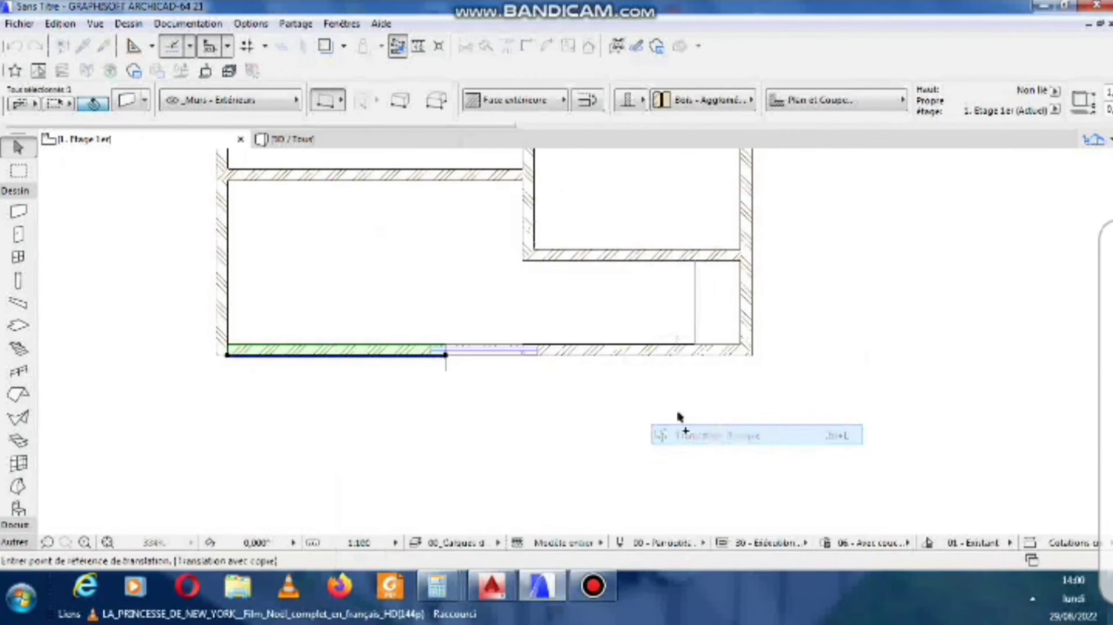
pyautogui.click(374, 355)
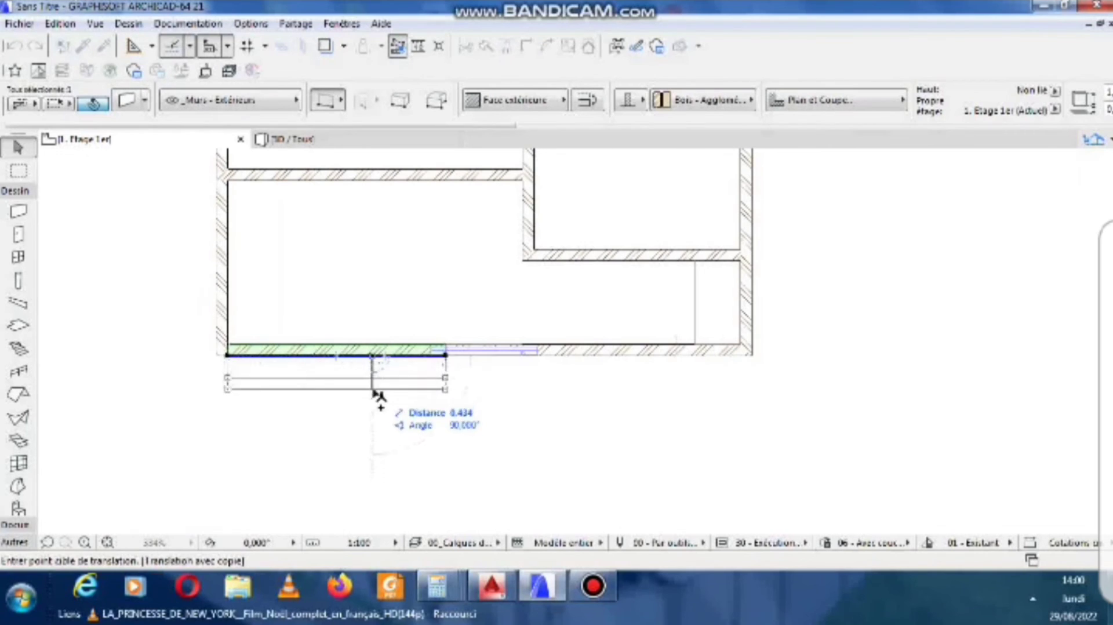
pyautogui.click(375, 389)
pyautogui.click(446, 389)
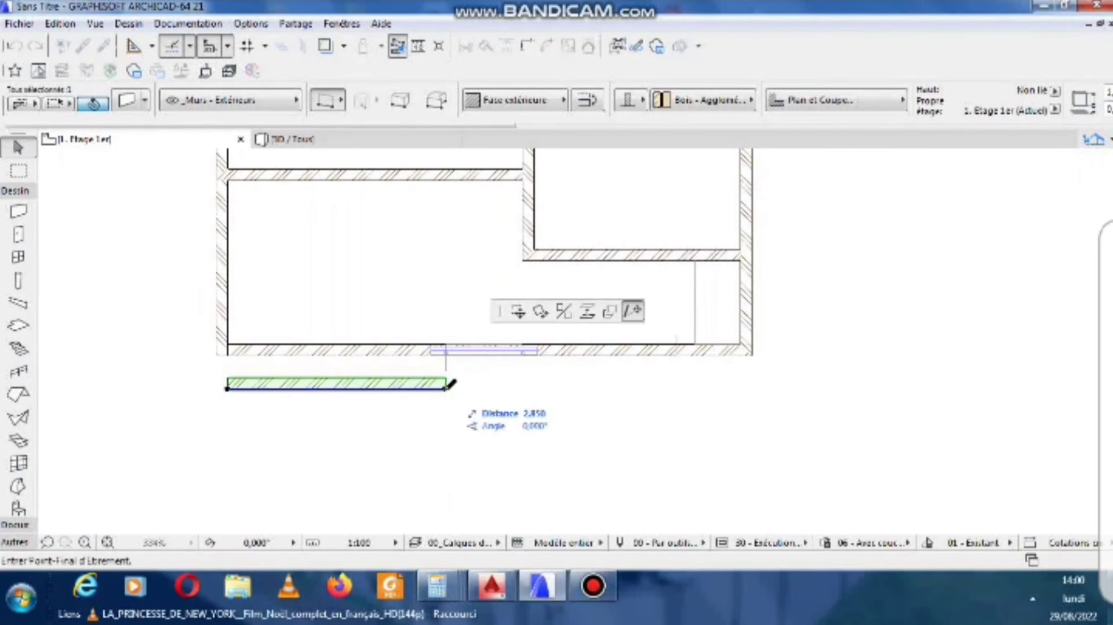
pyautogui.click(337, 385)
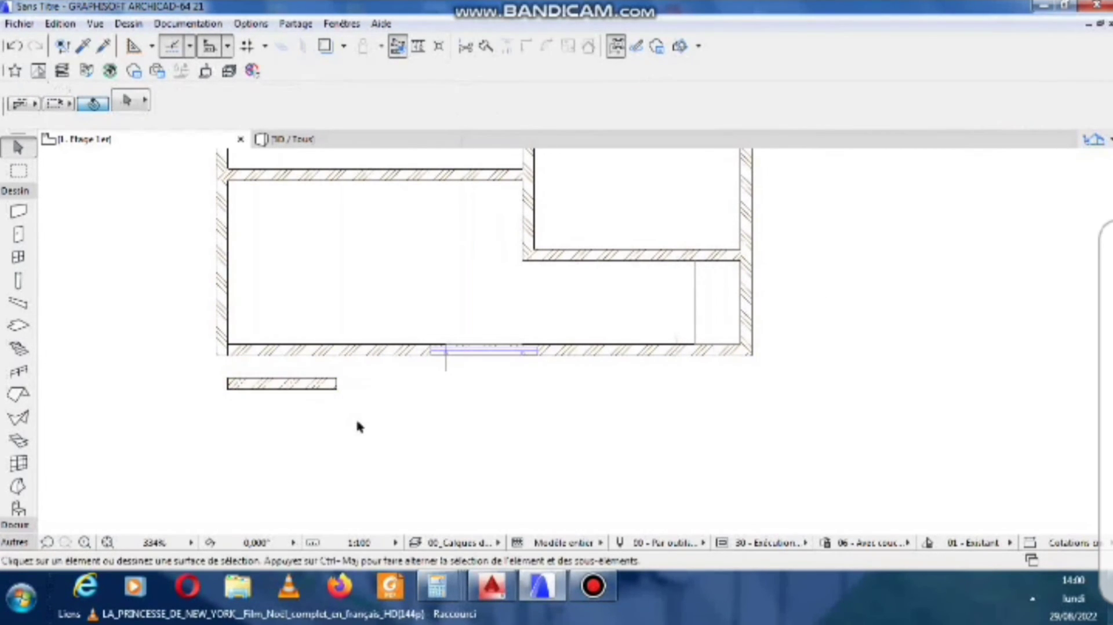
# Move the side wall at the front corner about 0,35 m outward and shorten it from its rear end to half its length.
pyautogui.click(225, 281)
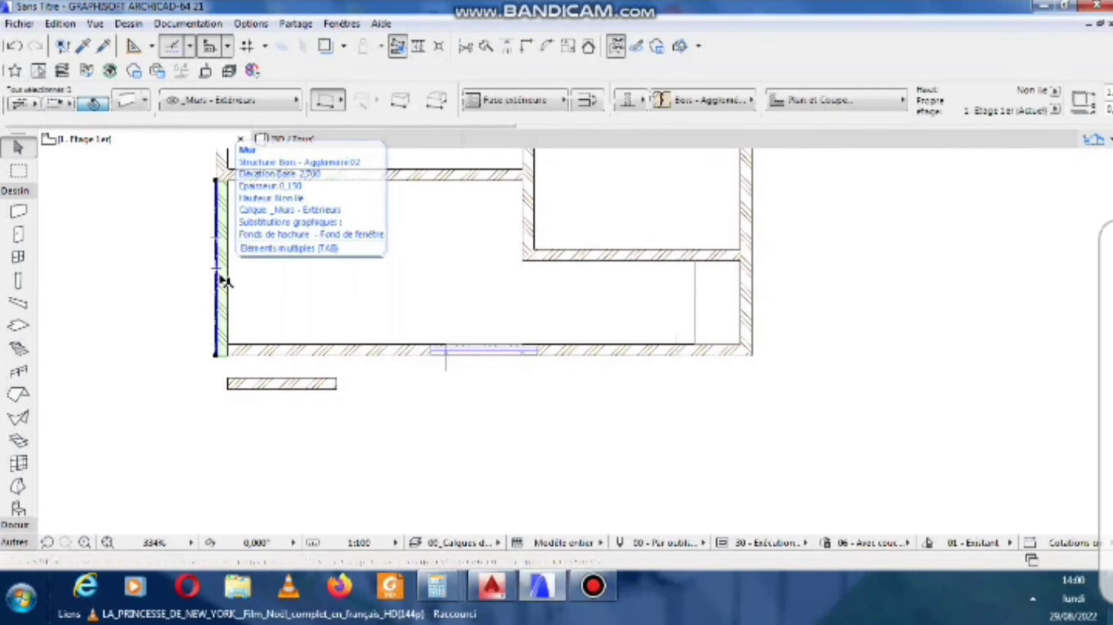
pyautogui.click(226, 281)
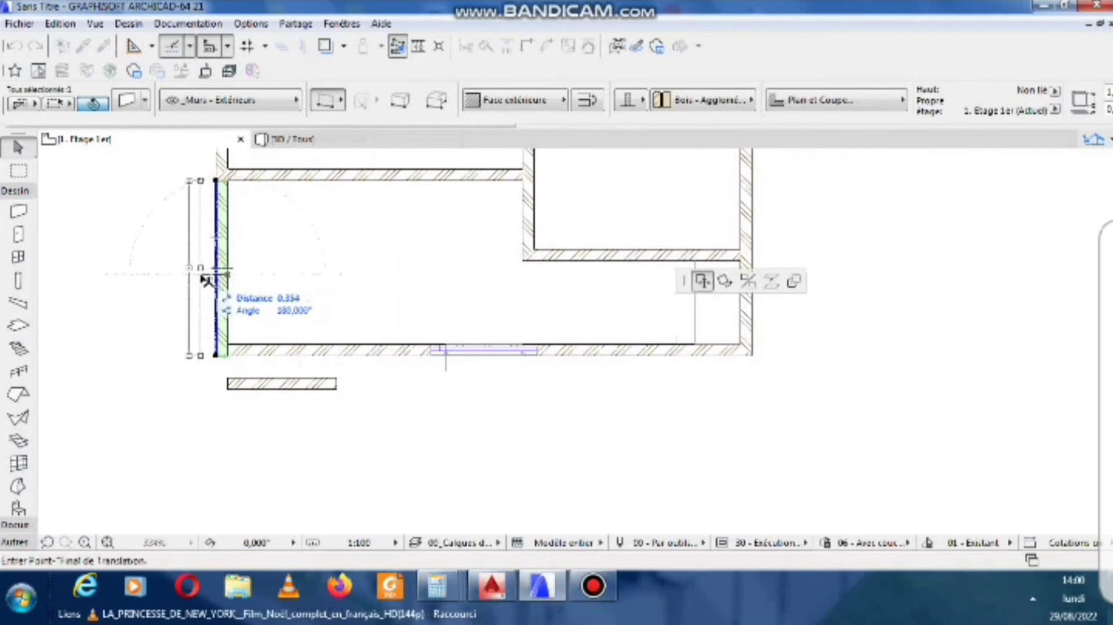
pyautogui.click(203, 280)
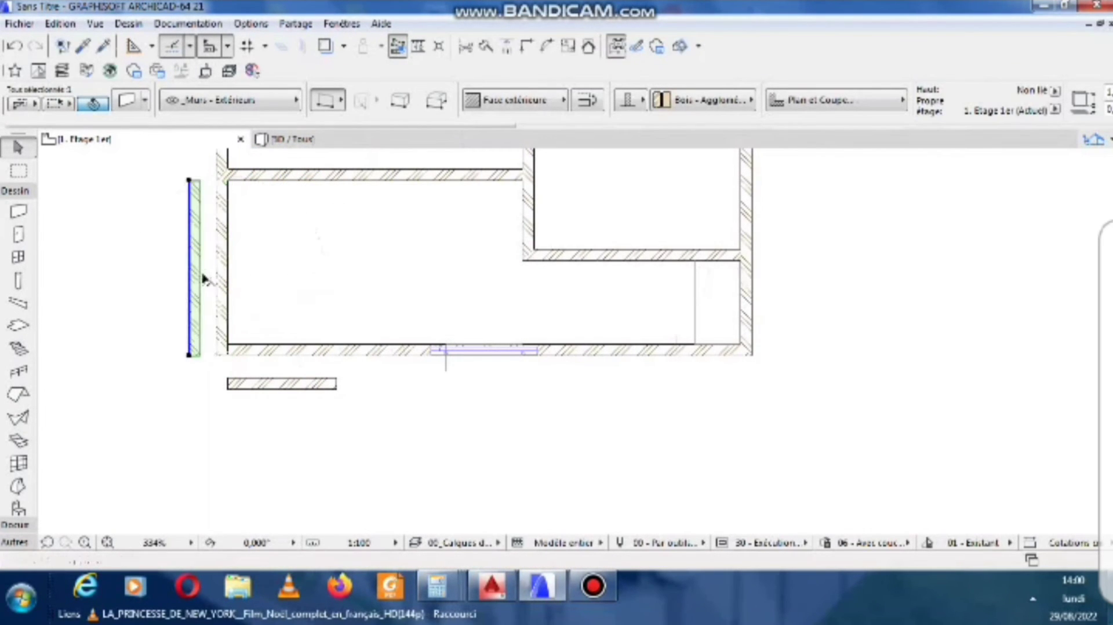
pyautogui.click(192, 182)
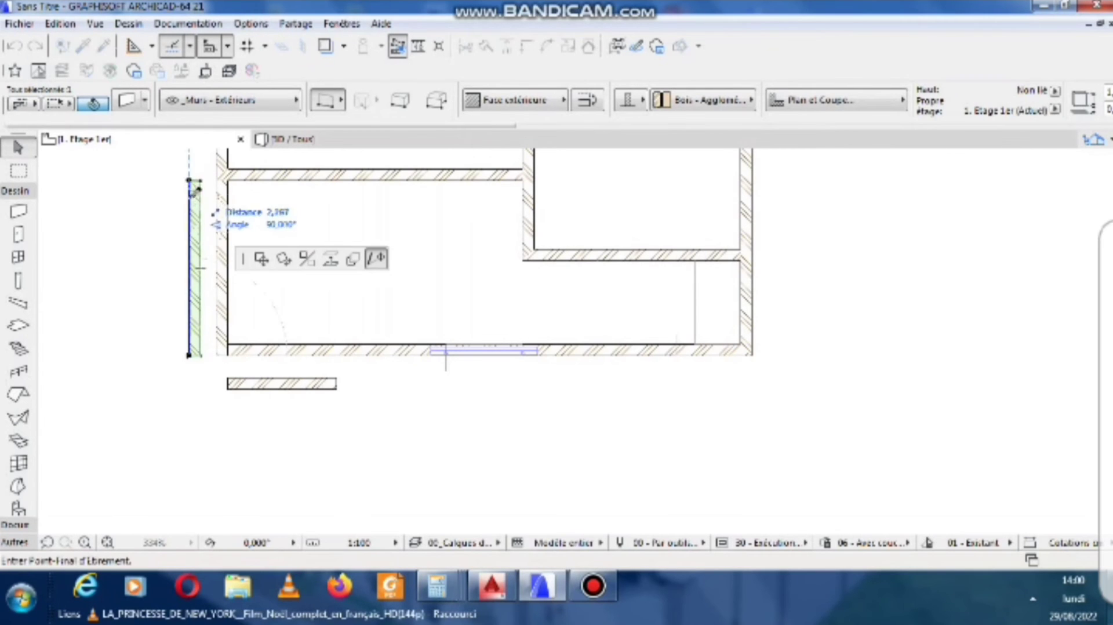
pyautogui.click(192, 267)
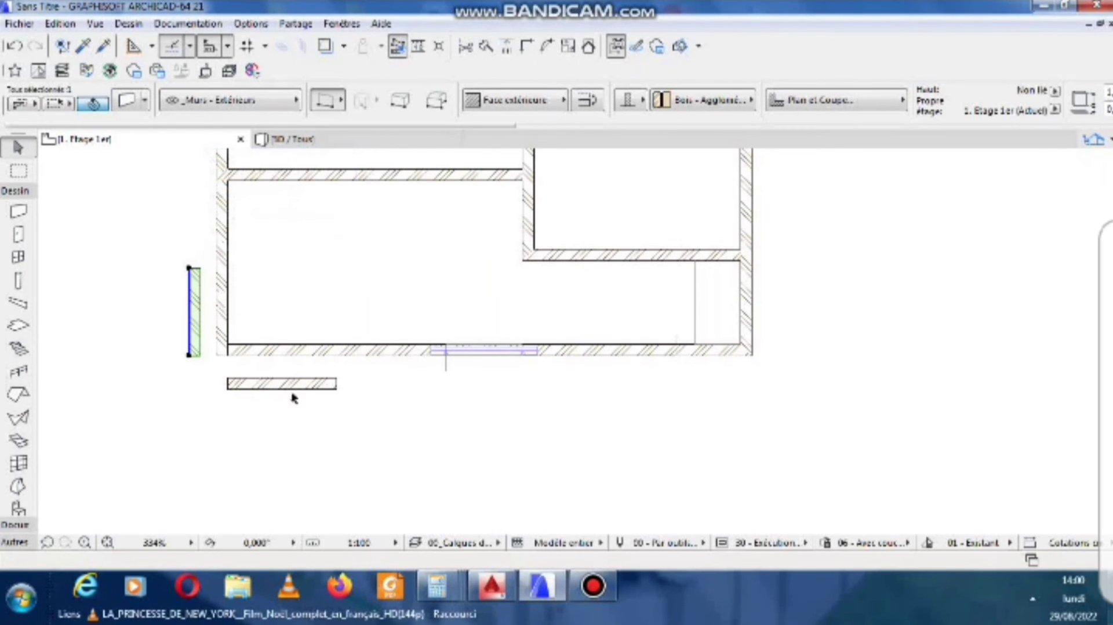
# Check the height and base offset of the full-length light wall above the balcony in the 3D view.
pyautogui.click(353, 139)
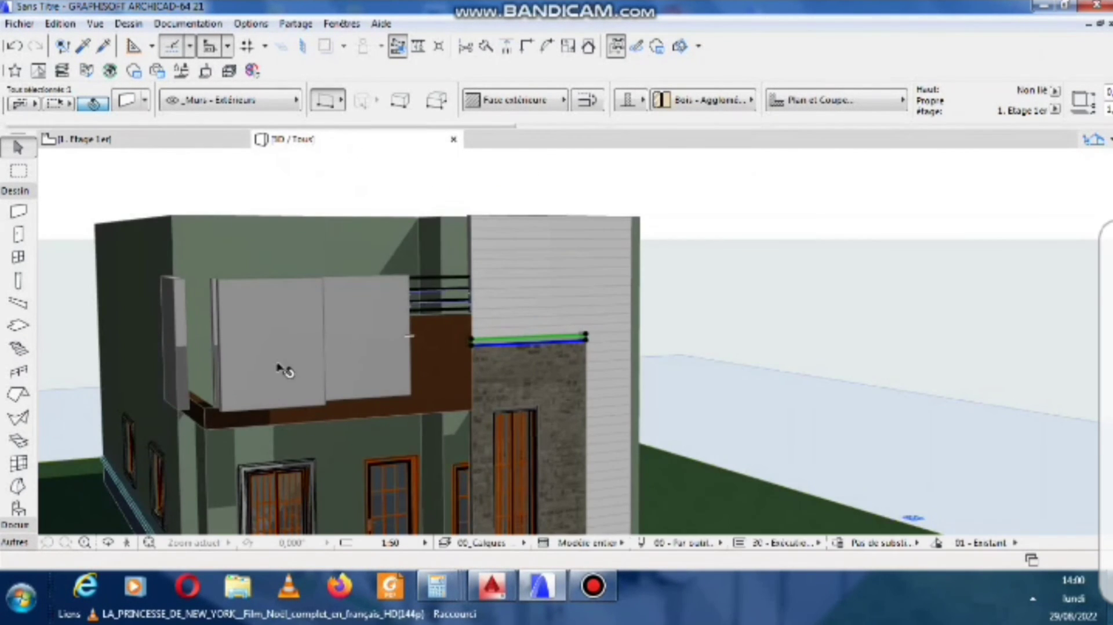
pyautogui.keyDown('shift'); pyautogui.moveTo(231, 366); pyautogui.dragTo(378, 385, button='middle'); pyautogui.keyUp('shift')
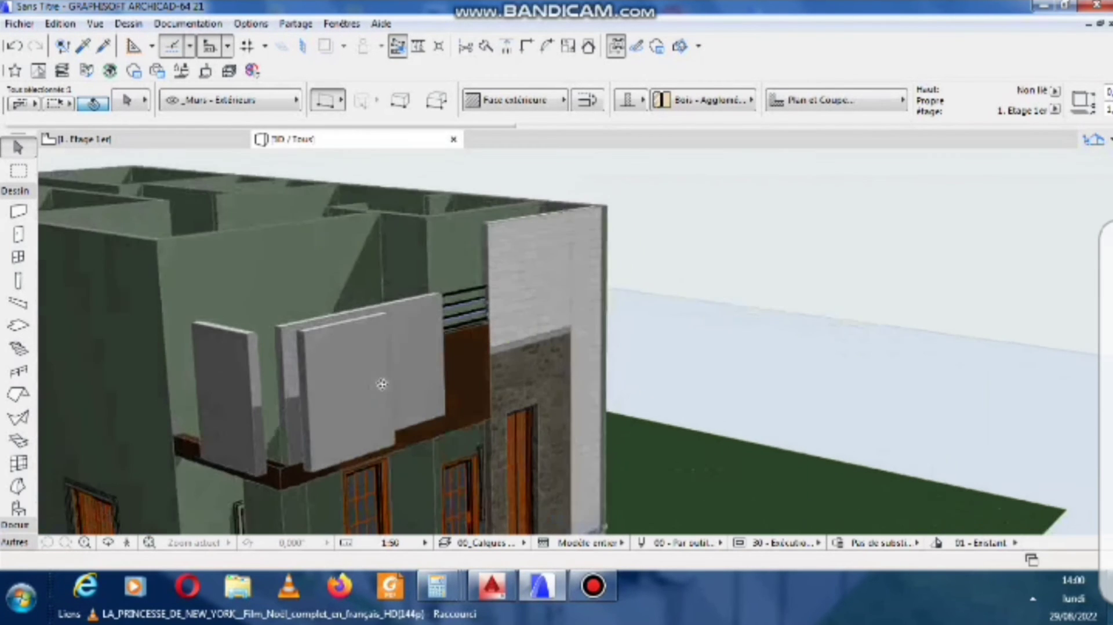
pyautogui.click(286, 343)
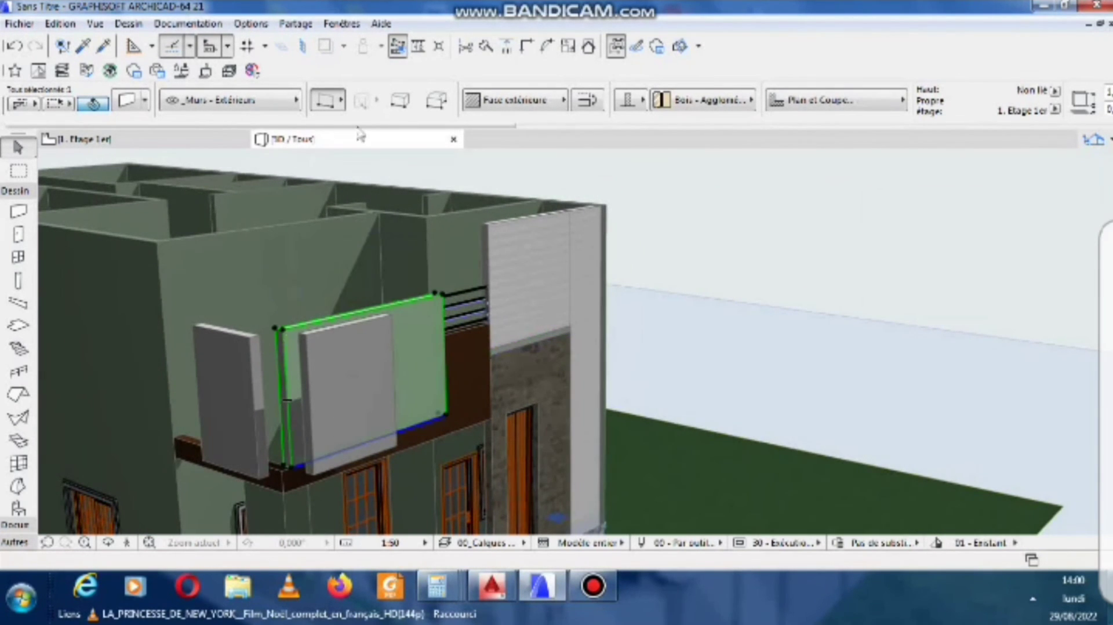
pyautogui.click(125, 102)
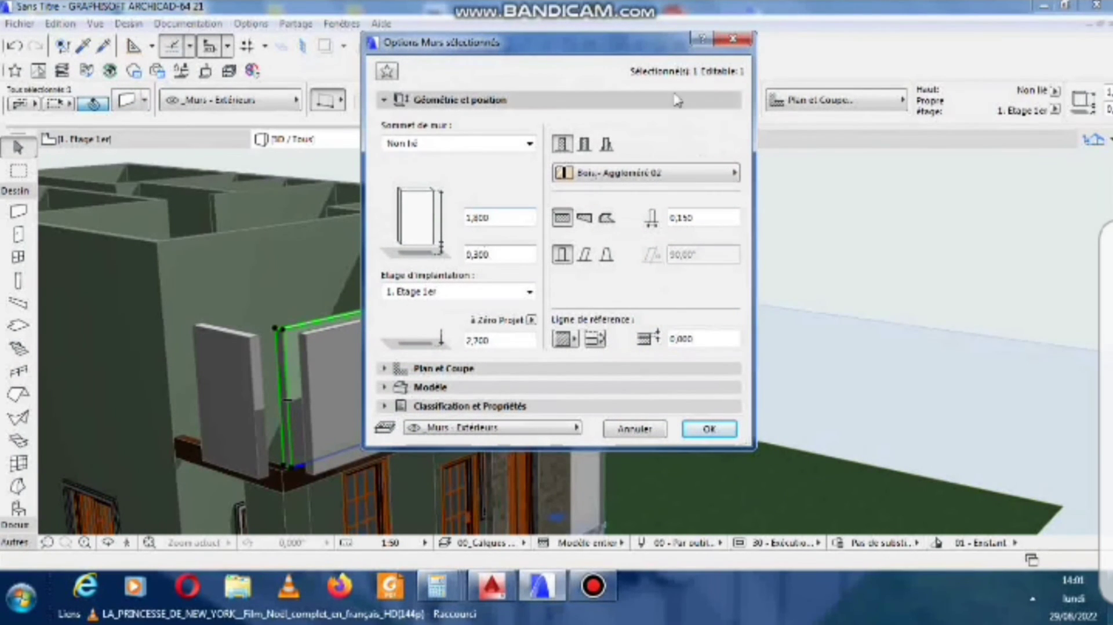
pyautogui.press('Return')
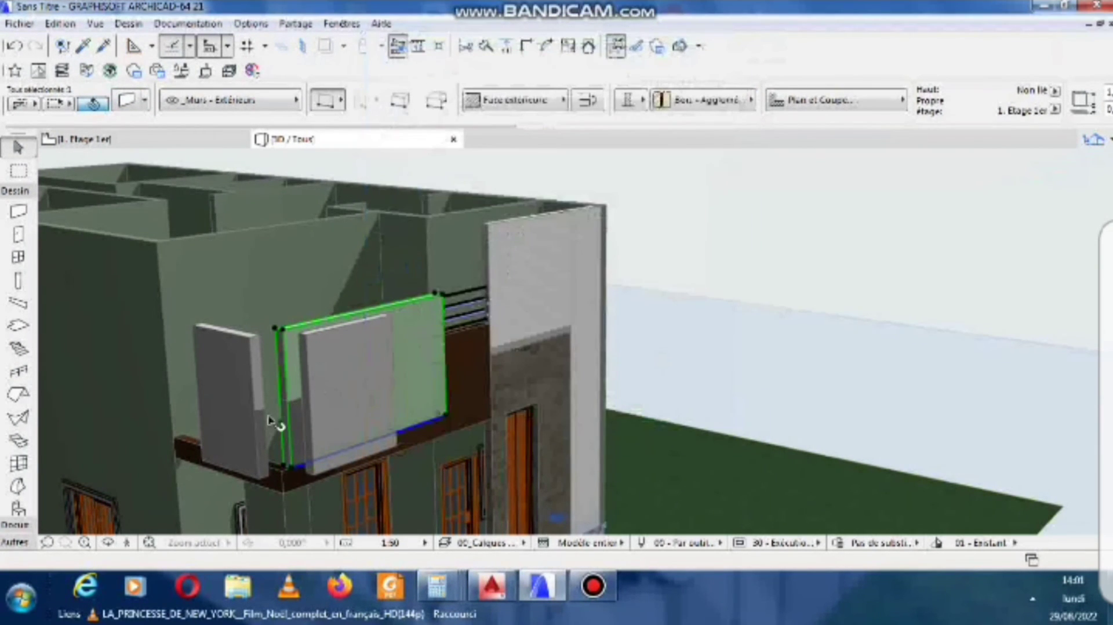
# Set the base offset of the shortened front wall copy to 1,8 m.
pyautogui.click(127, 103)
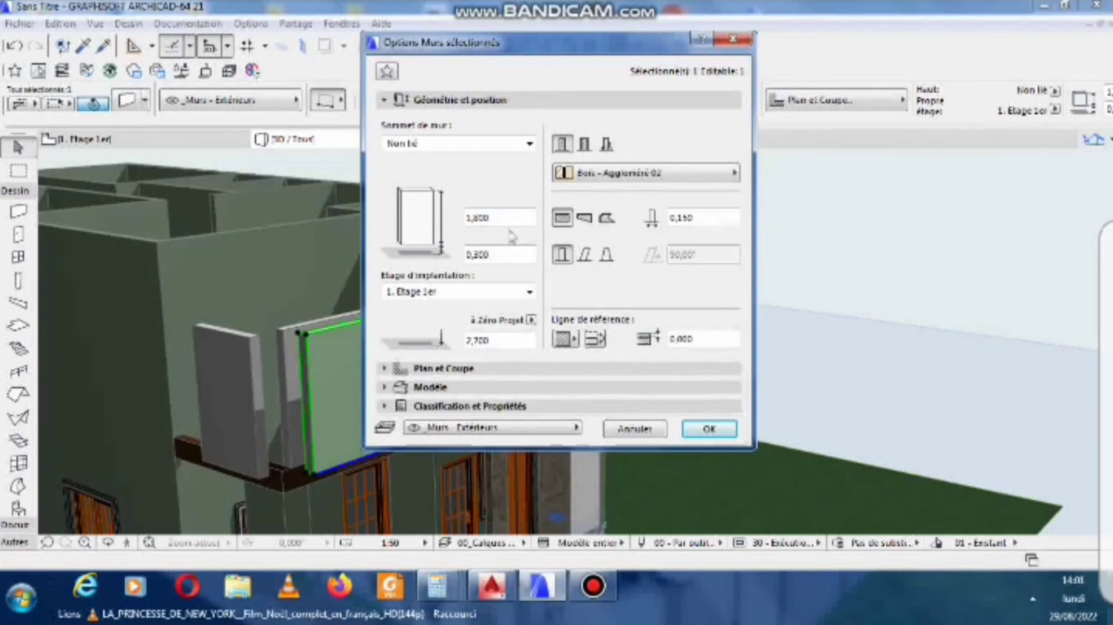
pyautogui.click(498, 255)
pyautogui.write('1,8')
pyautogui.press('Tab')
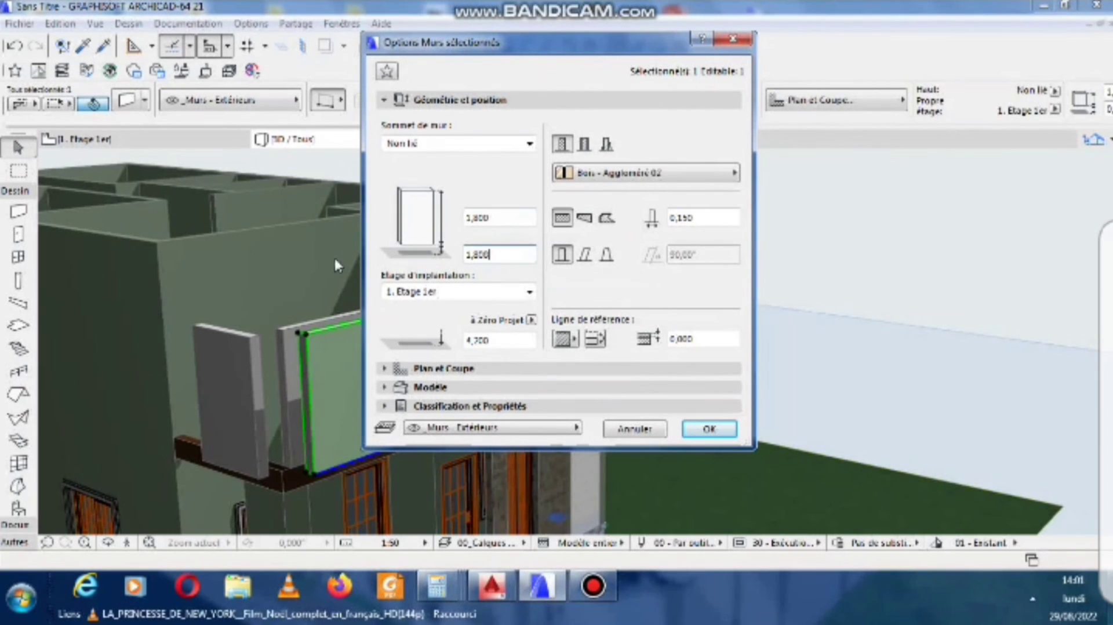
pyautogui.click(710, 429)
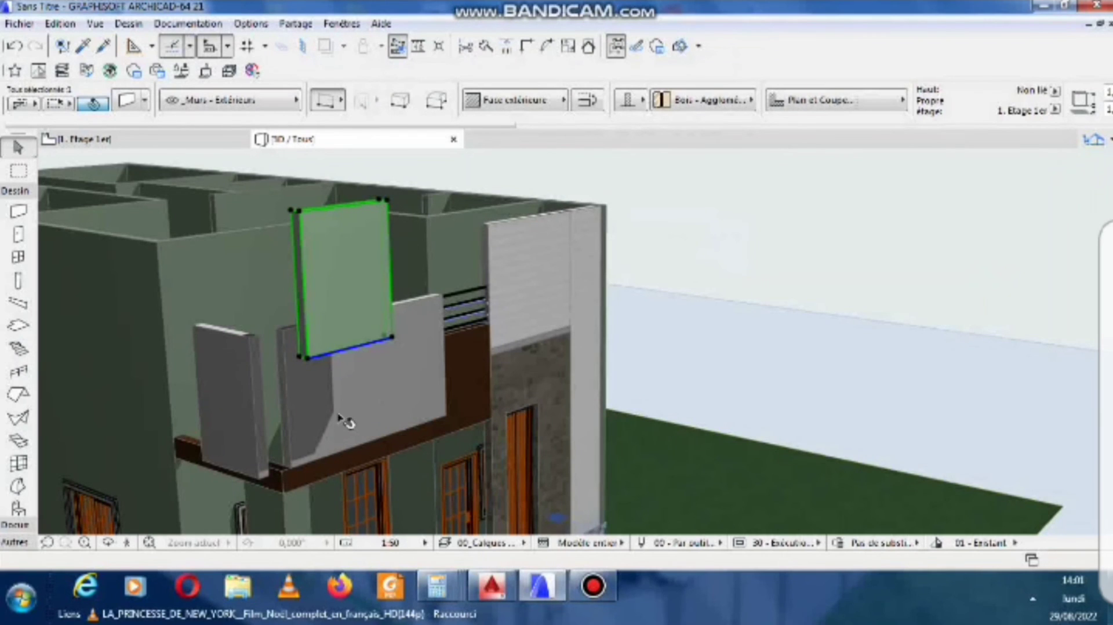
# Set the base offset of the shortened front wall copy to 2,1 m and reduce its height to that of a low strip.
pyautogui.keyDown('shift'); pyautogui.moveTo(332, 416); pyautogui.dragTo(449, 378, button='middle'); pyautogui.keyUp('shift')
pyautogui.click(126, 102)
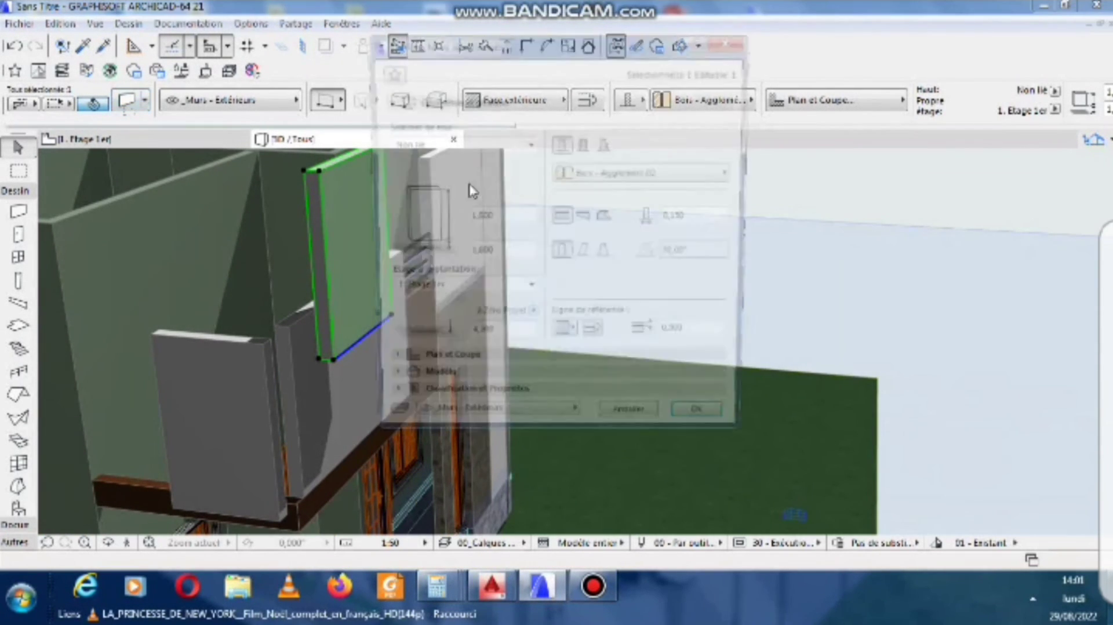
pyautogui.write('2,1')
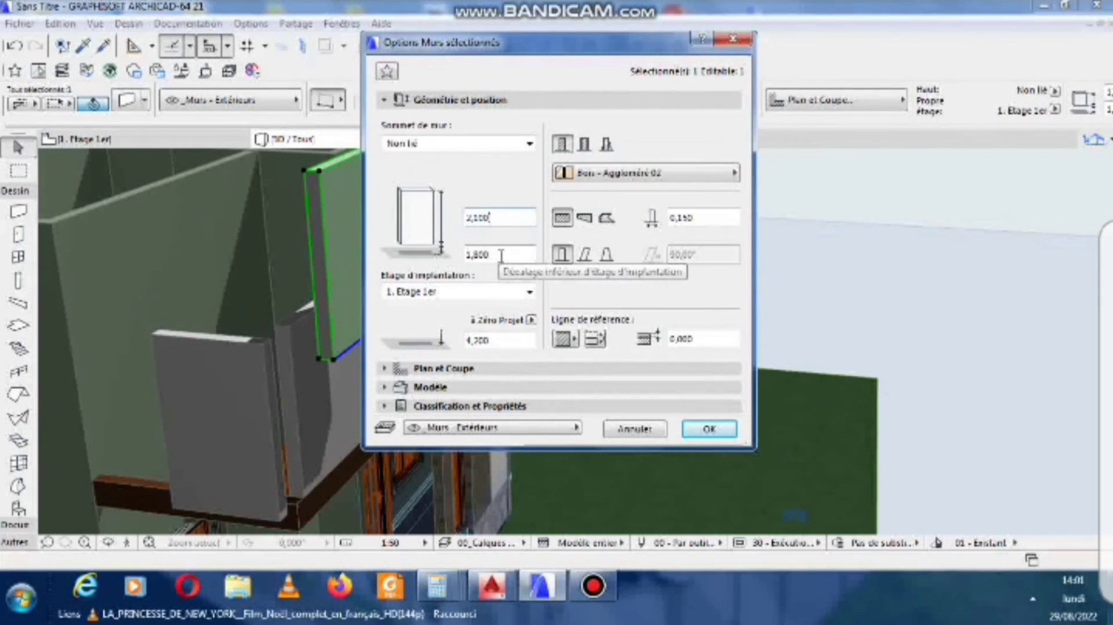
pyautogui.press('Tab')
pyautogui.write('2')
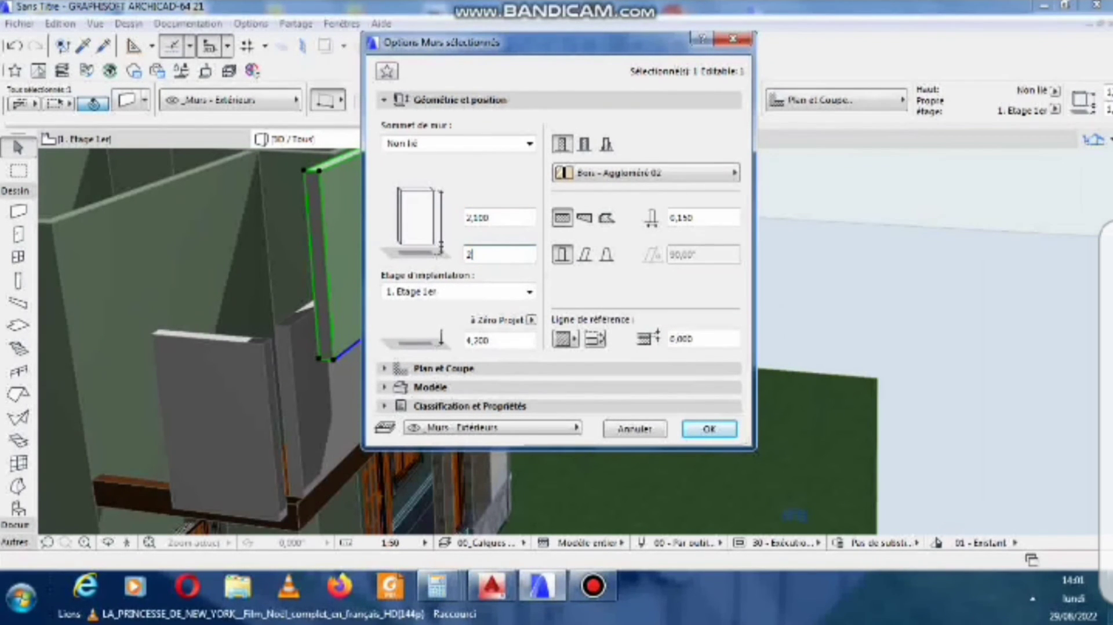
pyautogui.write(',1')
pyautogui.press('Tab')
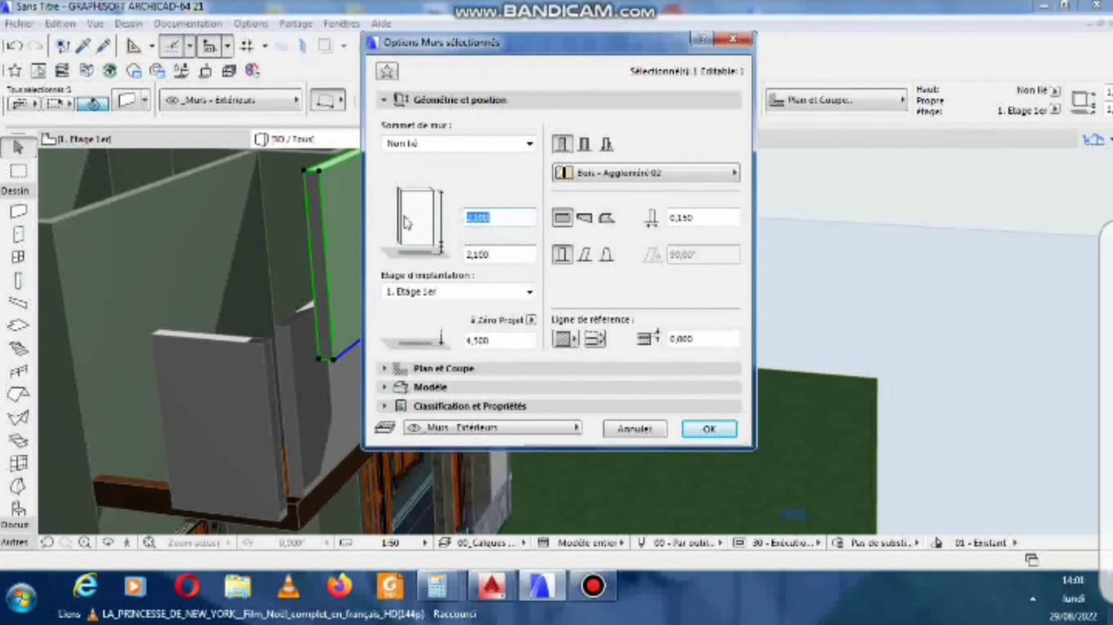
pyautogui.write('0,')
pyautogui.press('Return')
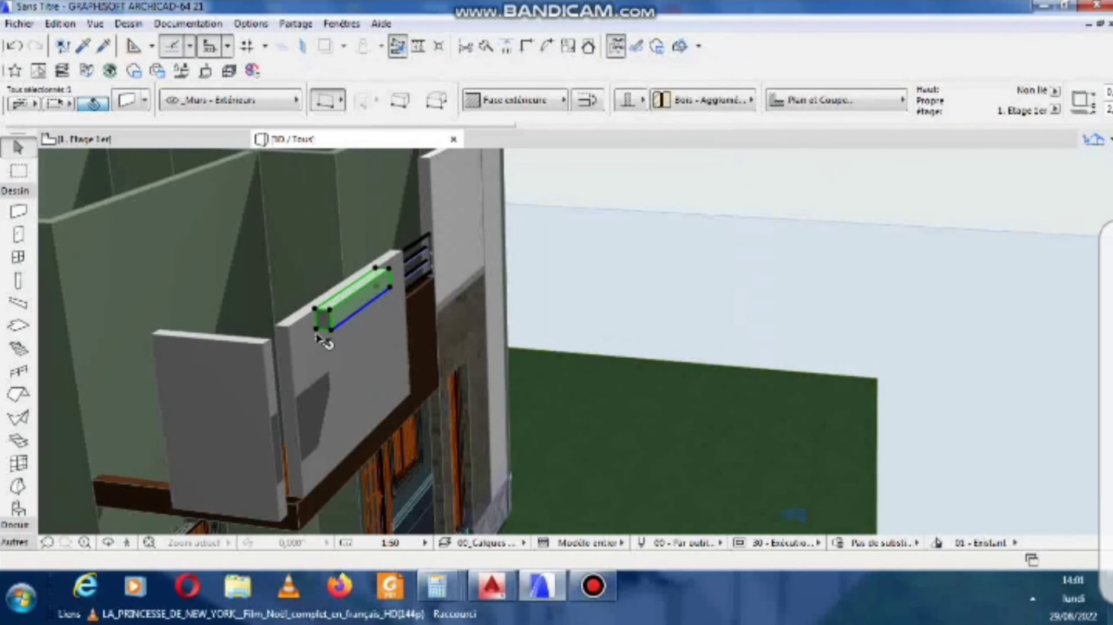
pyautogui.scroll(1, 315, 341)
pyautogui.scroll(-2, 342, 323)
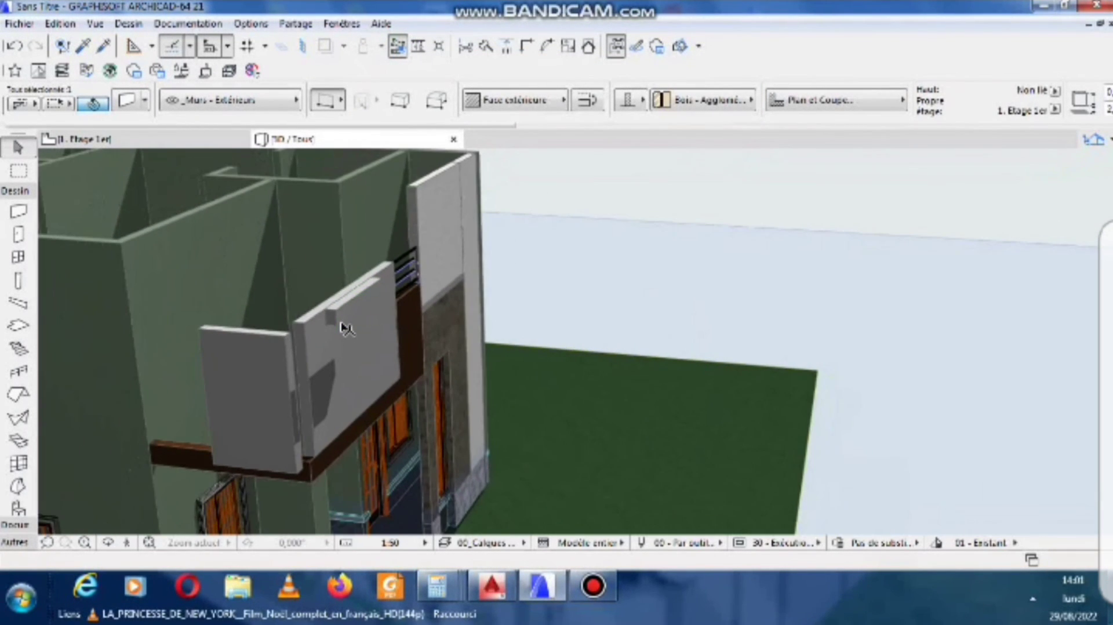
pyautogui.scroll(-2, 253, 385)
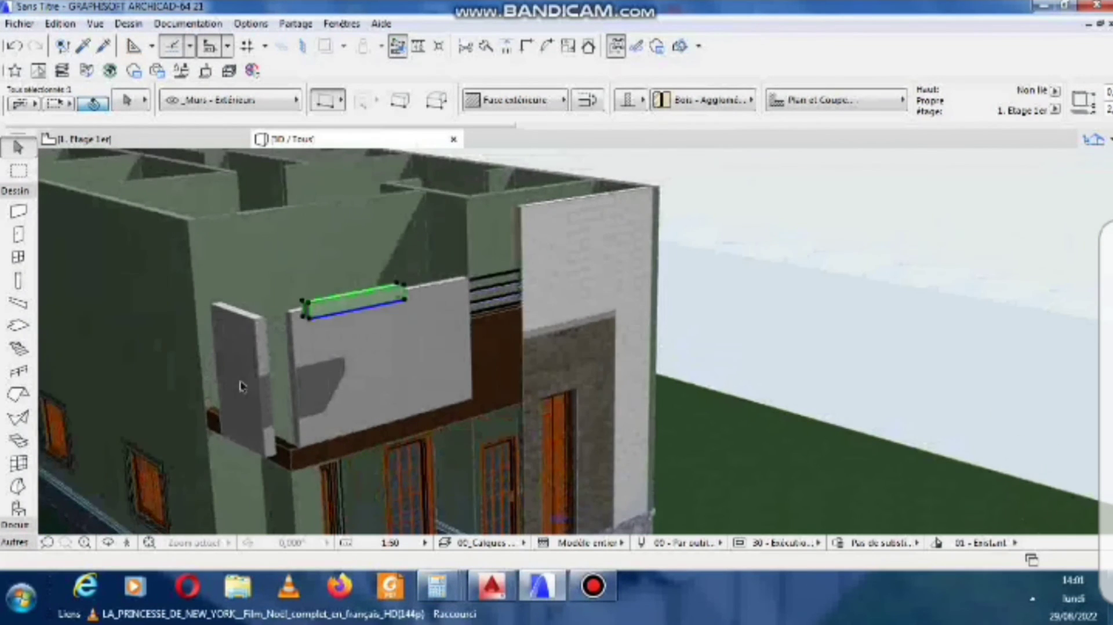
pyautogui.scroll(2, 264, 385)
pyautogui.keyDown('shift'); pyautogui.moveTo(311, 390); pyautogui.dragTo(159, 375, button='middle'); pyautogui.keyUp('shift')
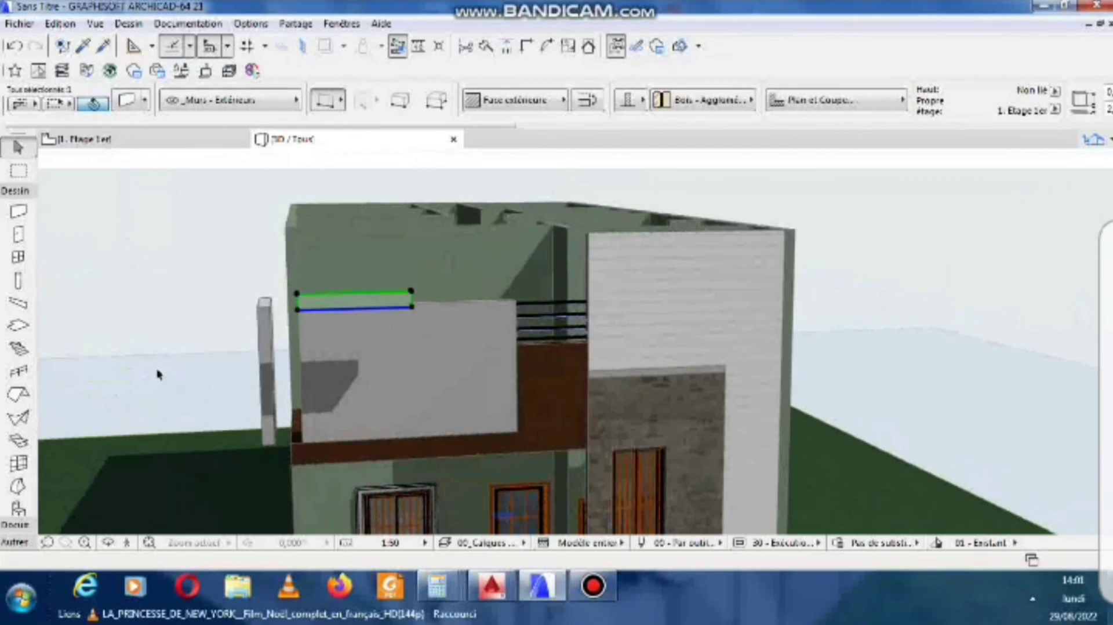
# On the 1. Etage 1er plan, copy the short outer side wall 0,354 m back onto the side facade and stretch the copy to the cross wall.
pyautogui.click(124, 139)
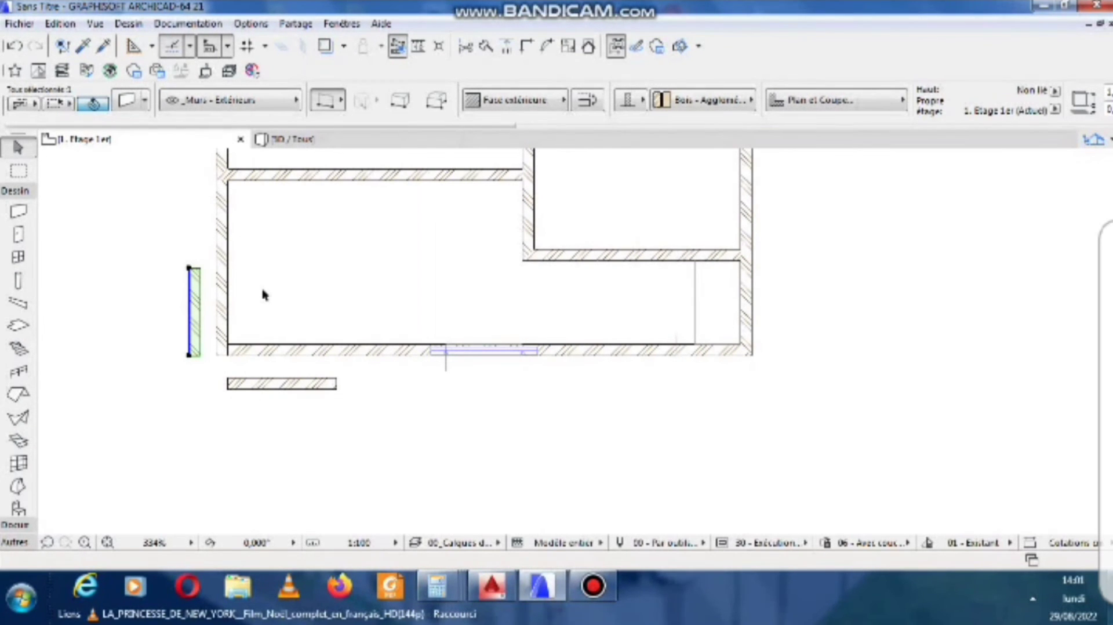
pyautogui.rightClick(197, 315)
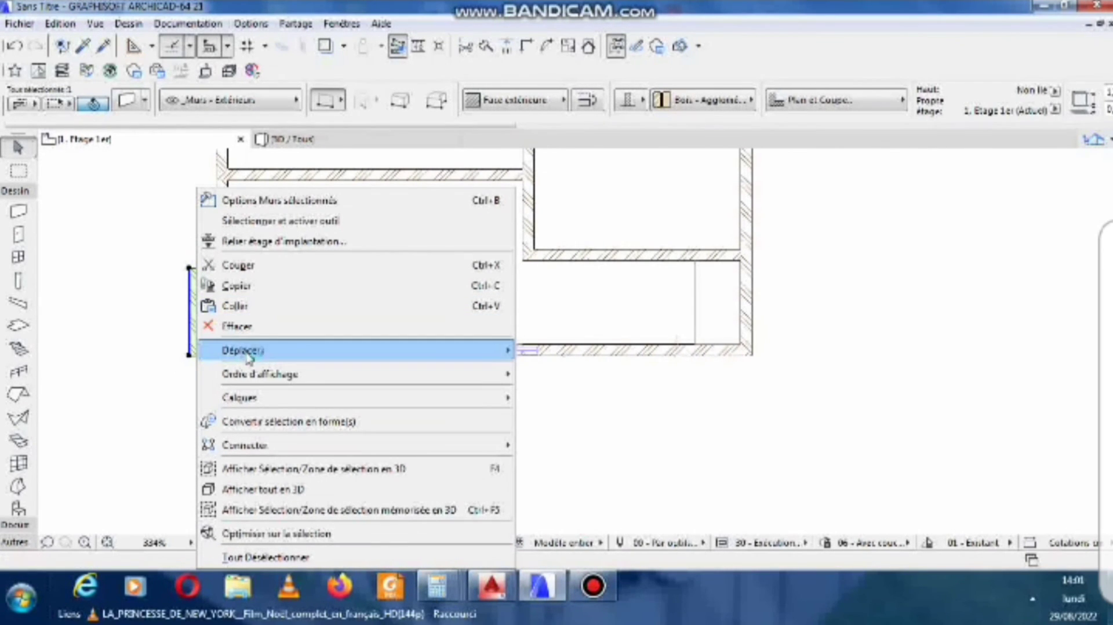
pyautogui.moveTo(248, 351)
pyautogui.click(556, 435)
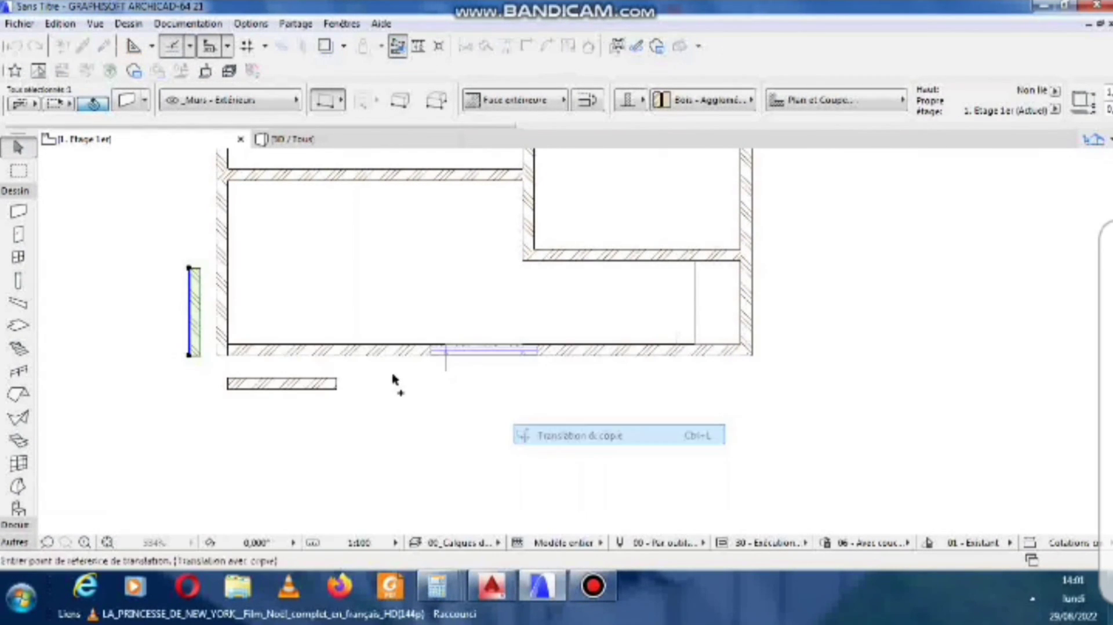
pyautogui.click(199, 313)
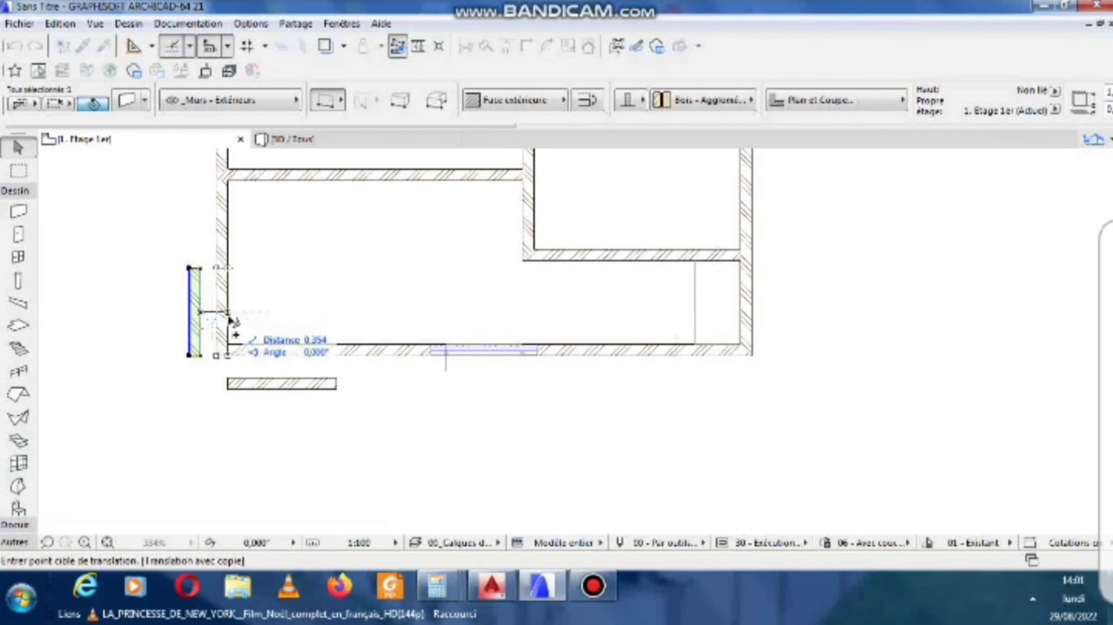
pyautogui.click(229, 317)
pyautogui.click(216, 270)
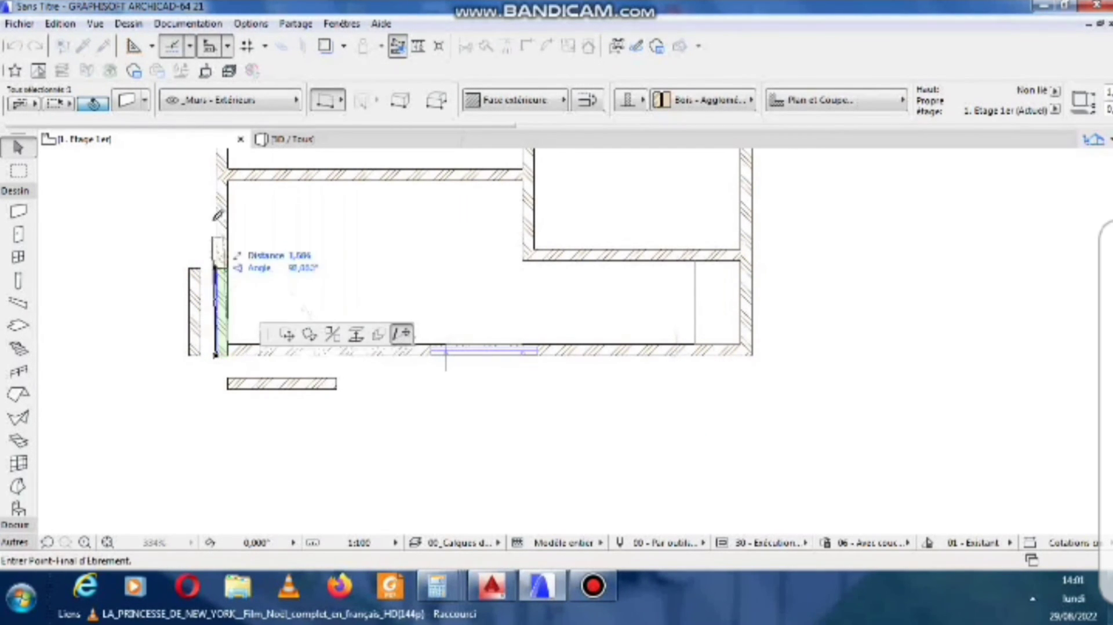
pyautogui.click(218, 181)
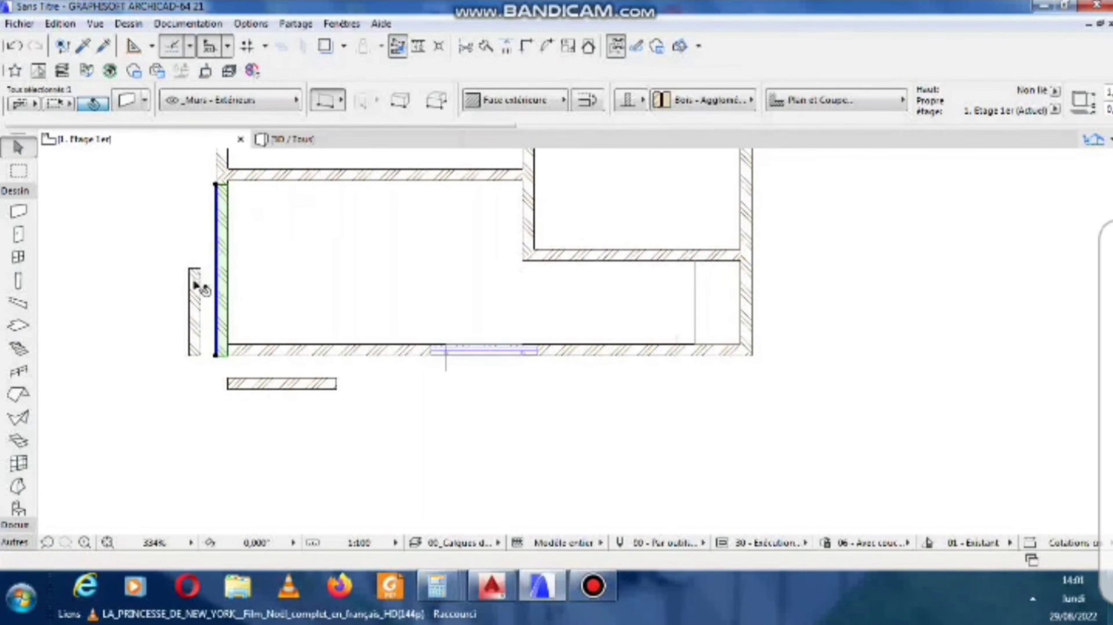
# Set the short outer side wall's base offset to 2,1 m and its height to 0,2 m.
pyautogui.click(196, 287)
pyautogui.hotkey('ctrl', 't')
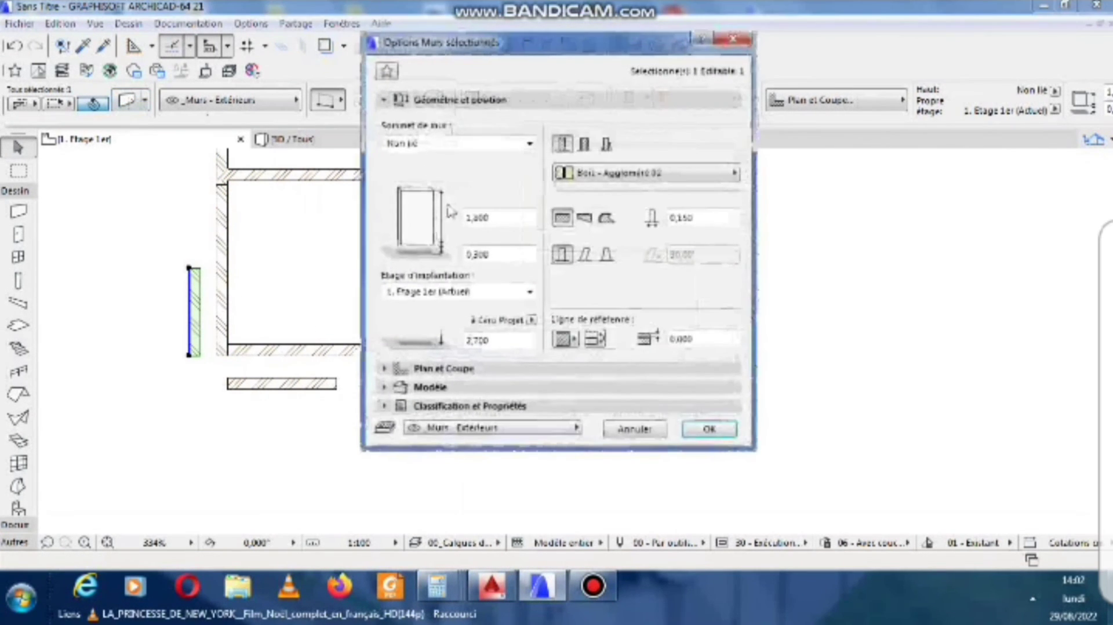
pyautogui.doubleClick(484, 254)
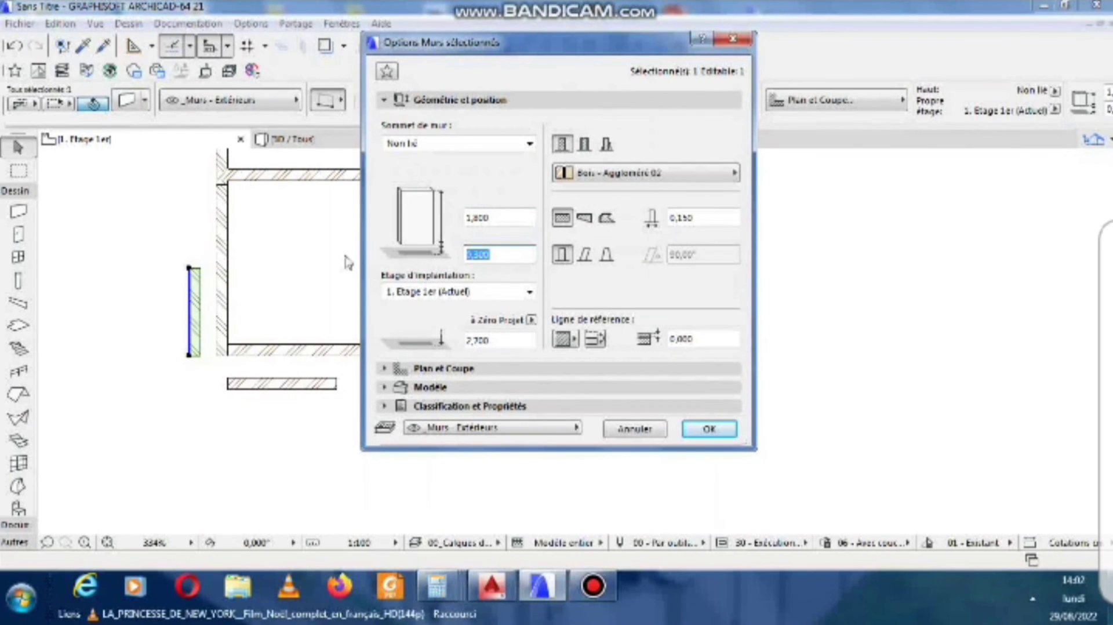
pyautogui.write('2,1')
pyautogui.moveTo(497, 216); pyautogui.dragTo(384, 222)
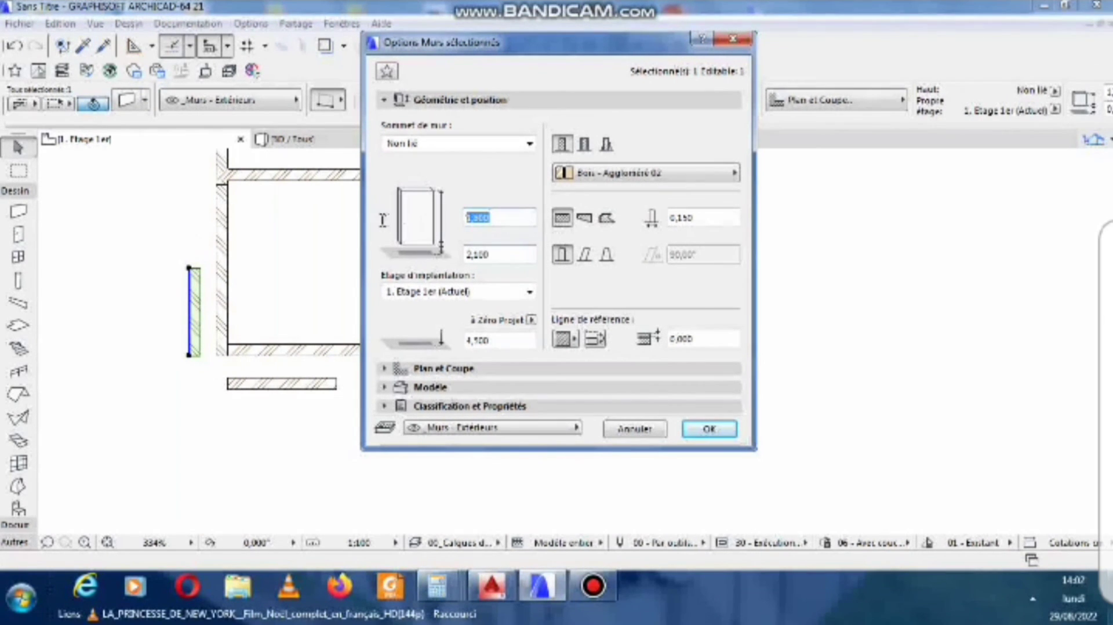
pyautogui.write('0')
pyautogui.press('Return')
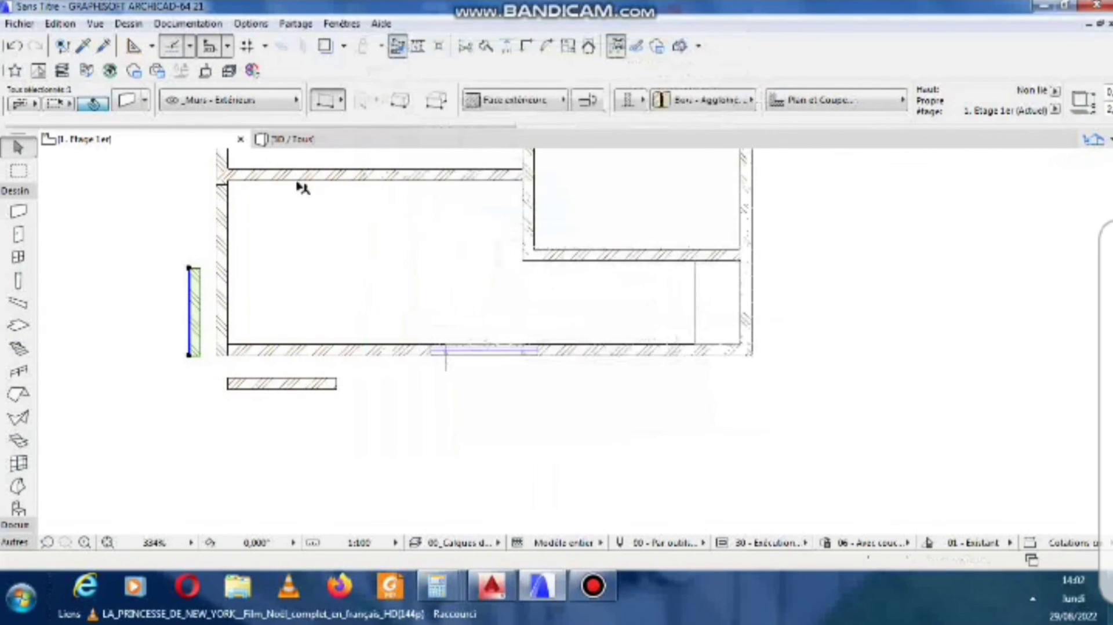
# In the 3D view, override the surfaces of both low wall strips above the balcony with Peinture - Noir.
pyautogui.click(298, 139)
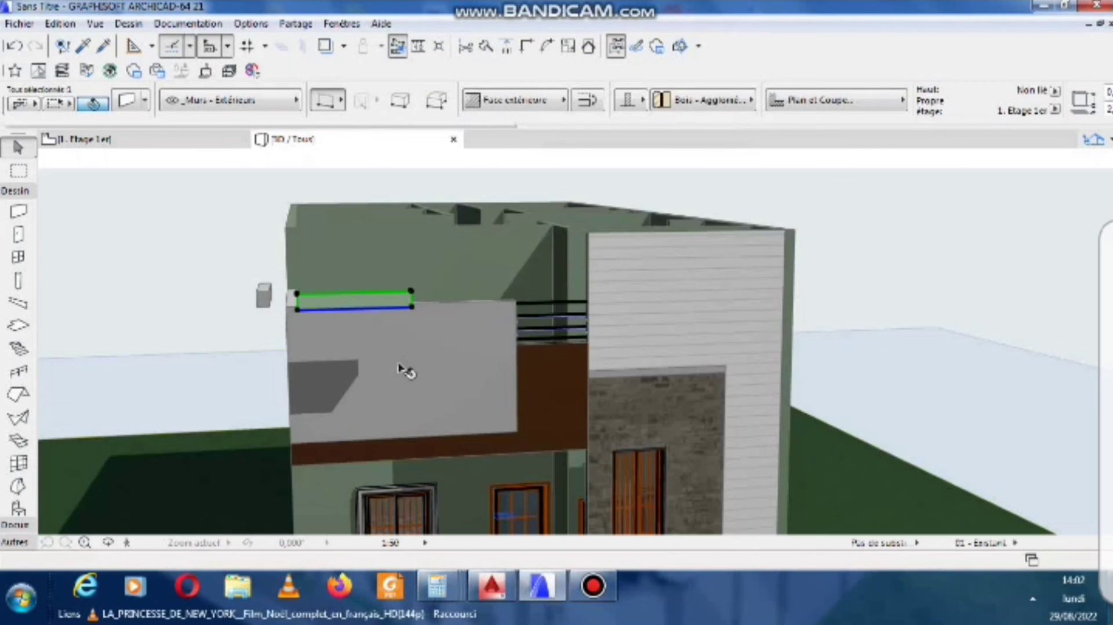
pyautogui.scroll(3, 439, 373)
pyautogui.scroll(2, 263, 362)
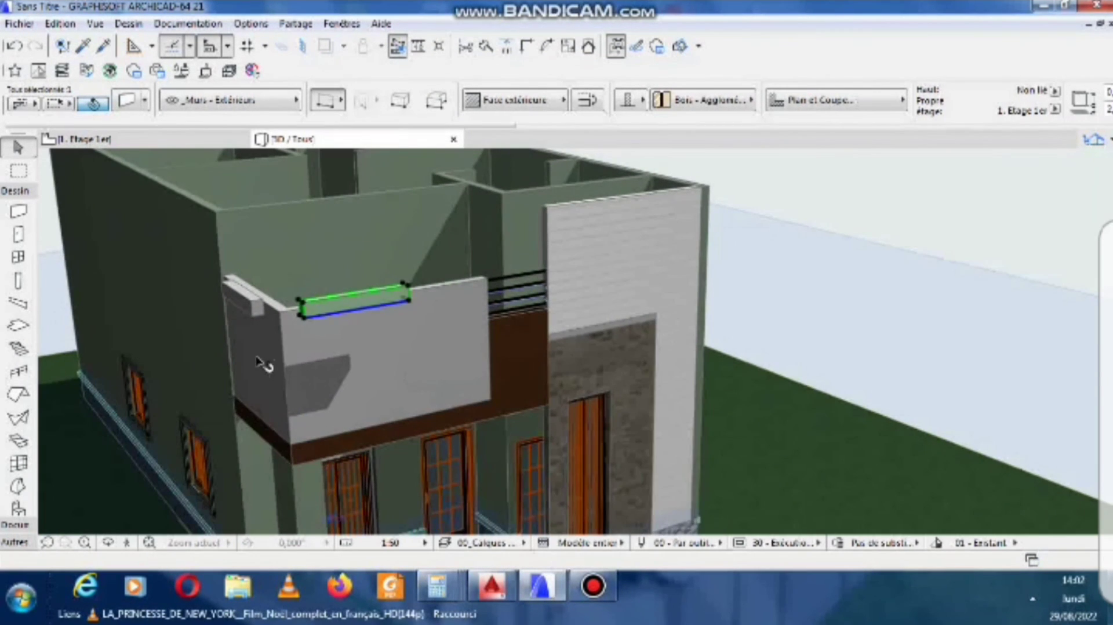
pyautogui.keyDown('shift'); pyautogui.click(253, 287); pyautogui.keyUp('shift')
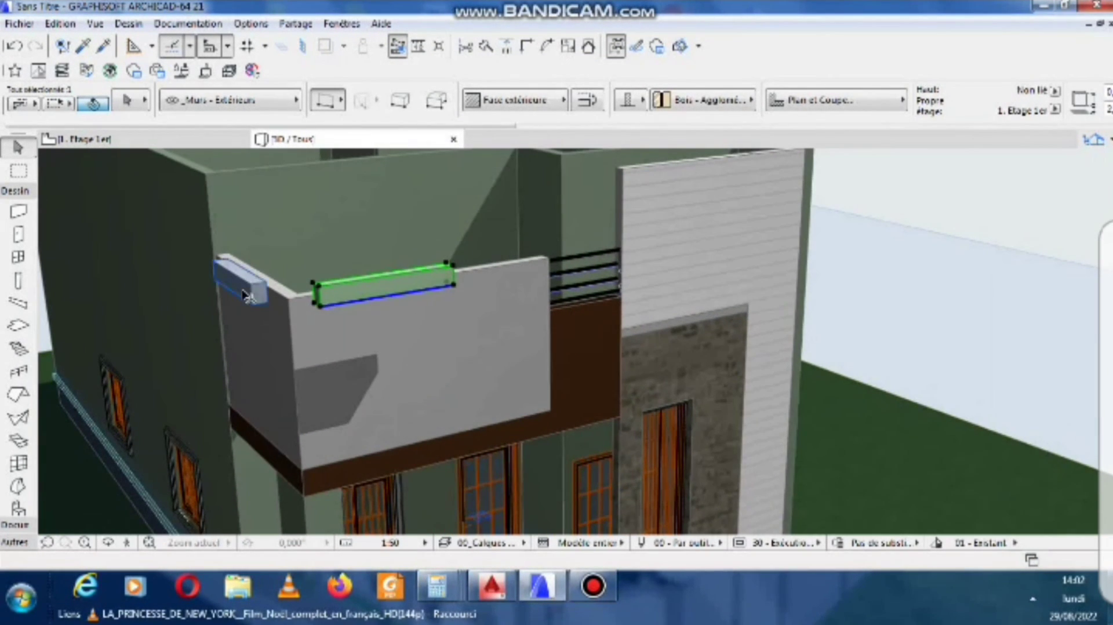
pyautogui.click(129, 101)
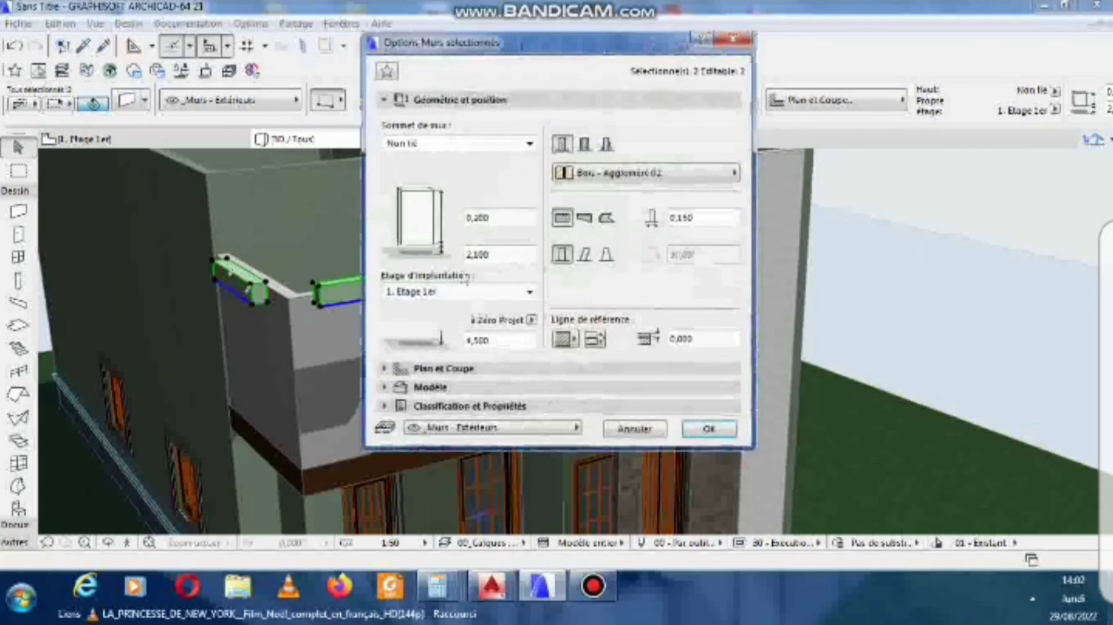
pyautogui.click(430, 175)
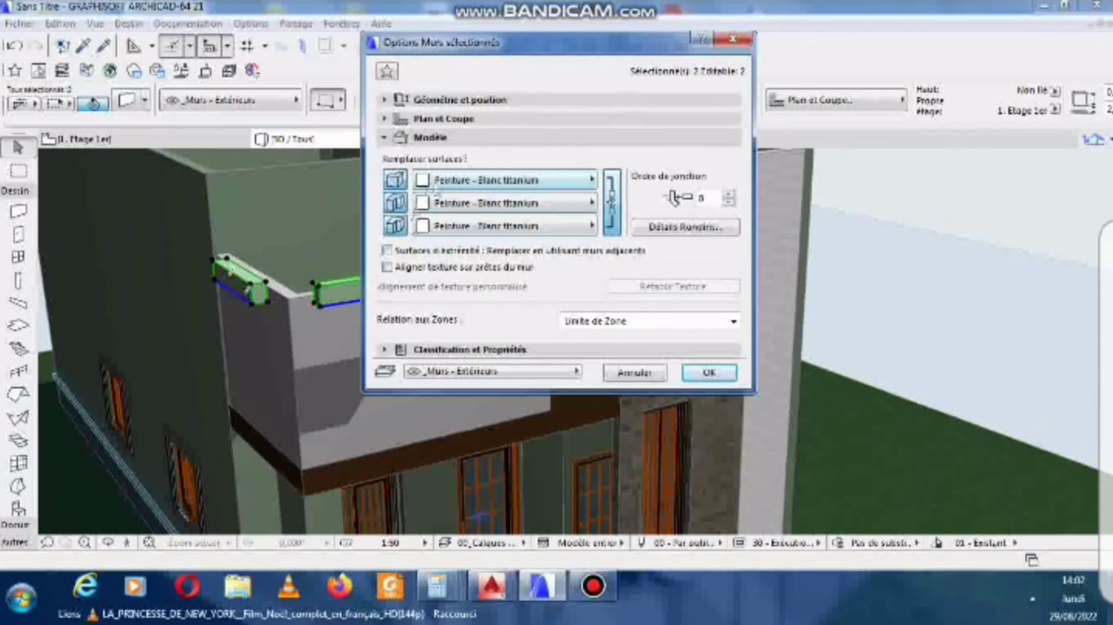
pyautogui.click(504, 180)
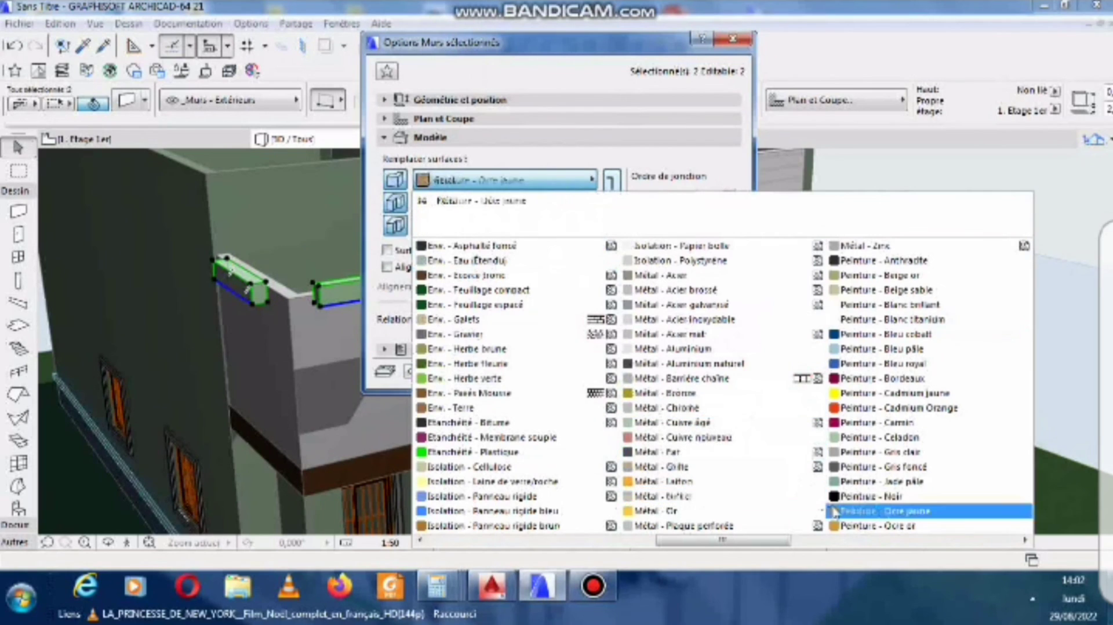
pyautogui.click(861, 496)
pyautogui.click(706, 373)
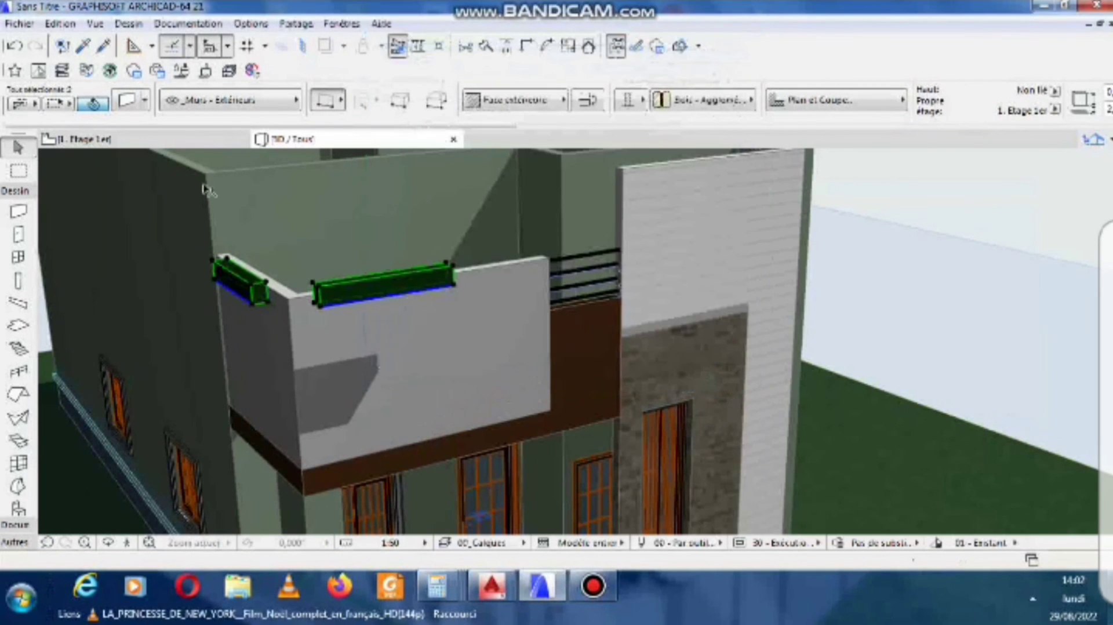
# On the 1. Etage 1er plan, move the short side strip onto the side facade wall and the short front strip onto the front wall.
pyautogui.click(139, 139)
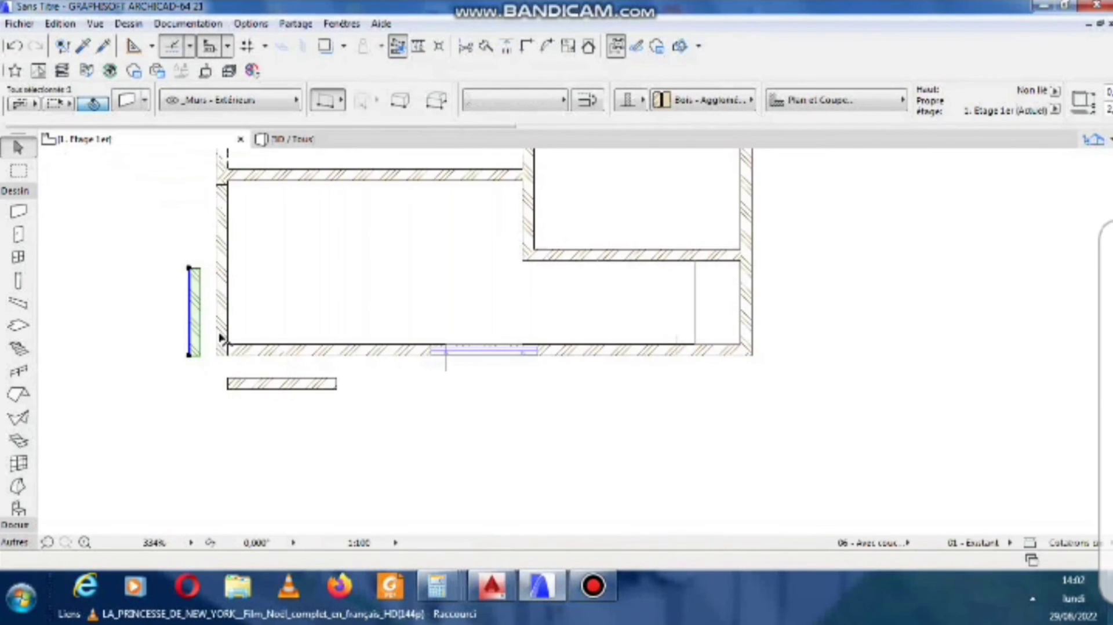
pyautogui.scroll(3, 214, 319)
pyautogui.click(192, 307)
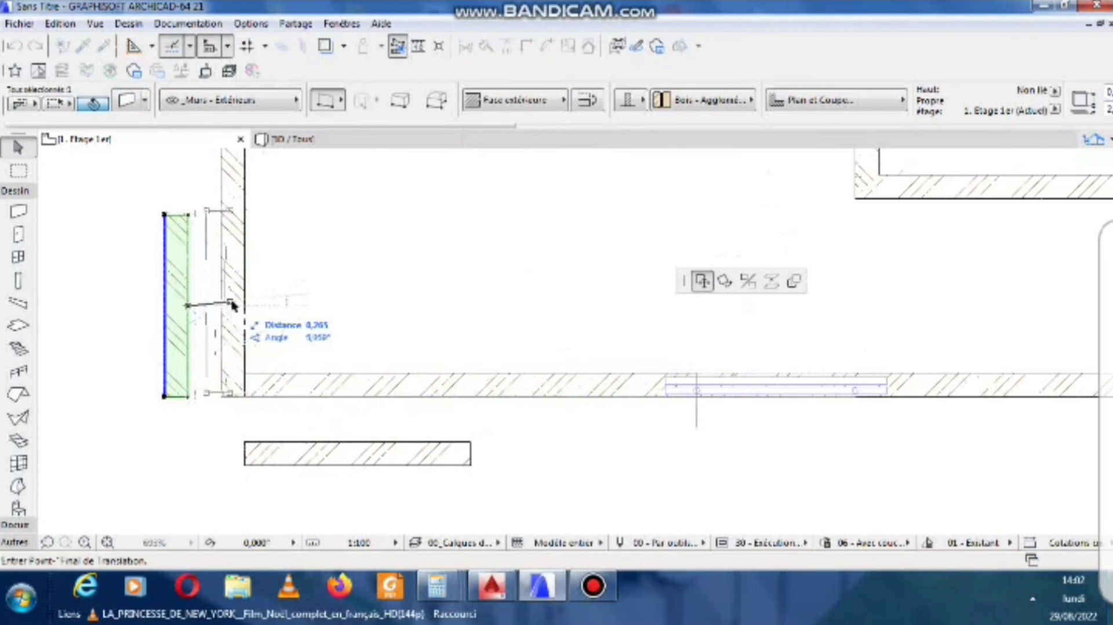
pyautogui.click(244, 309)
pyautogui.click(350, 459)
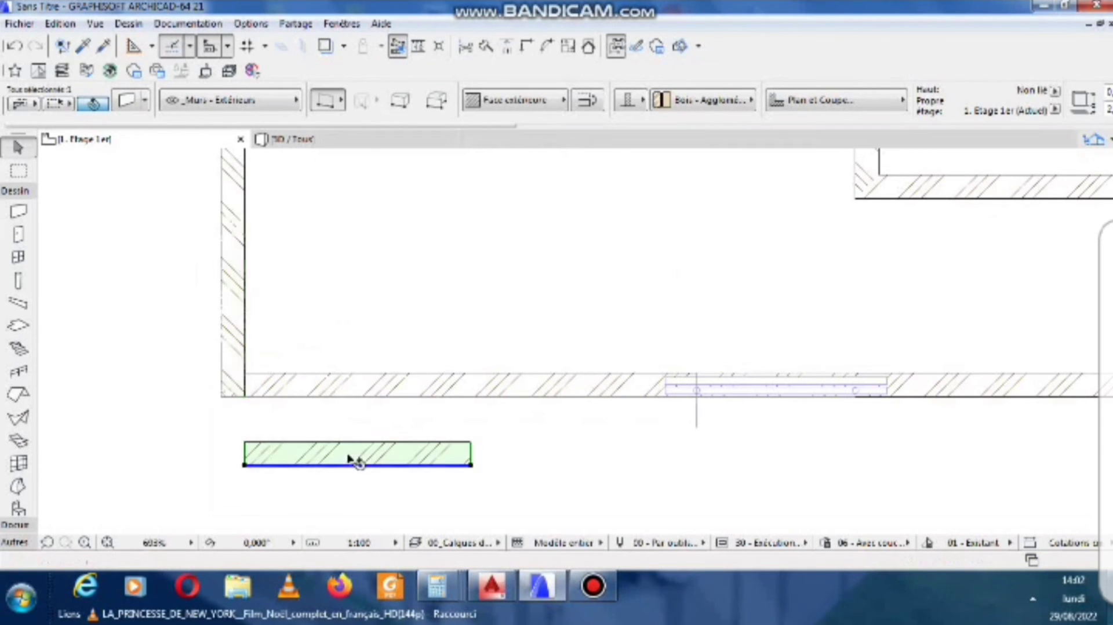
pyautogui.click(350, 444)
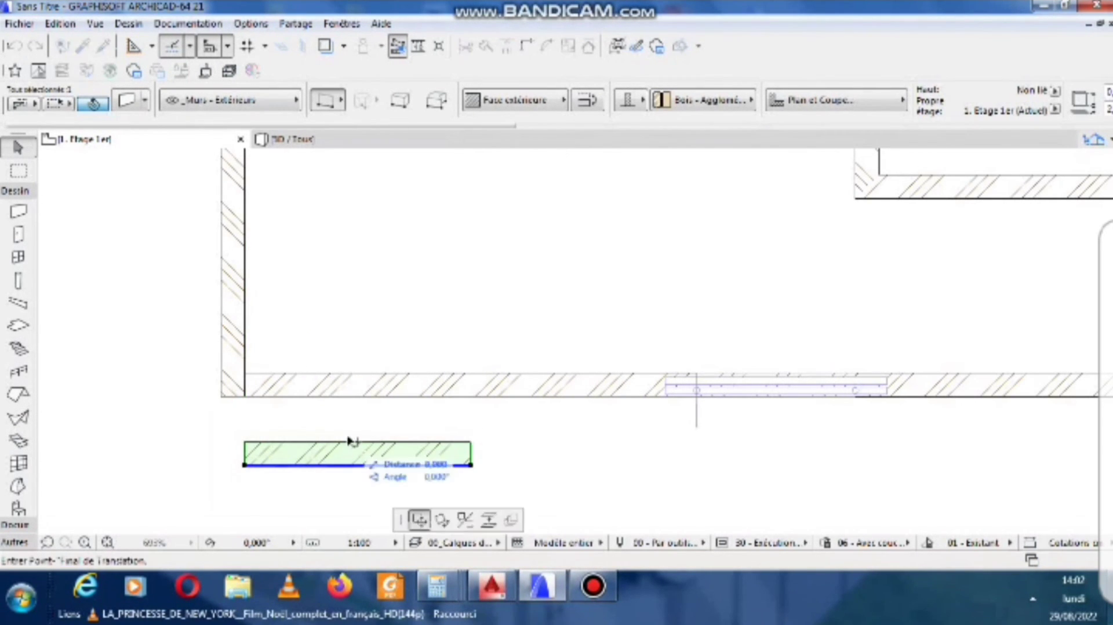
pyautogui.click(351, 377)
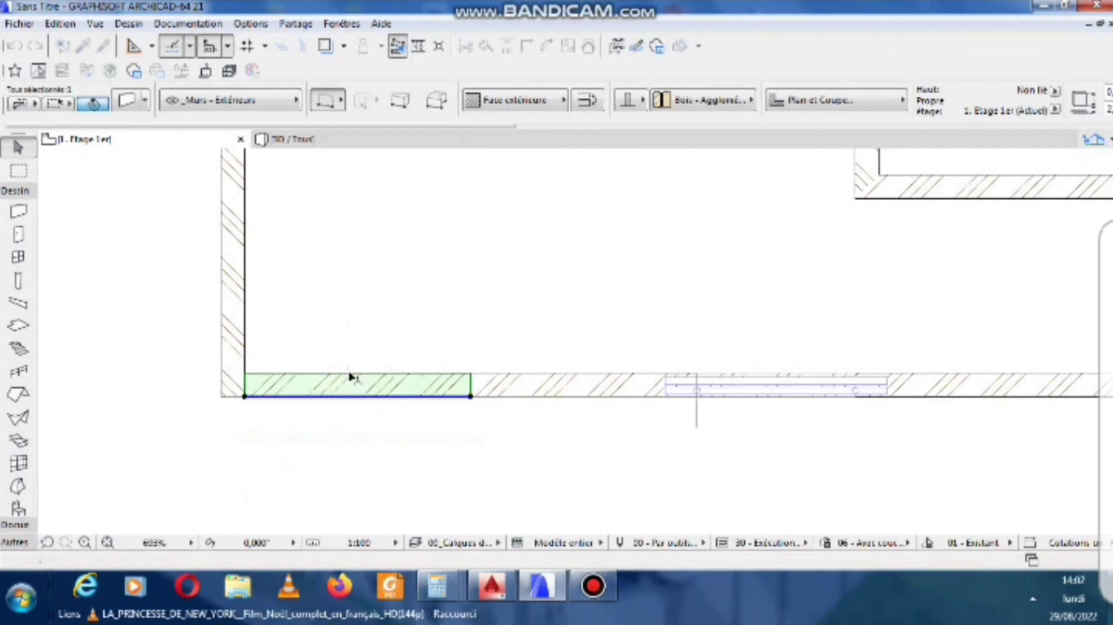
# Intersect the short front and side strips at the facade corner and check them in the 3D view.
pyautogui.keyDown('shift'); pyautogui.click(241, 326); pyautogui.keyUp('shift')
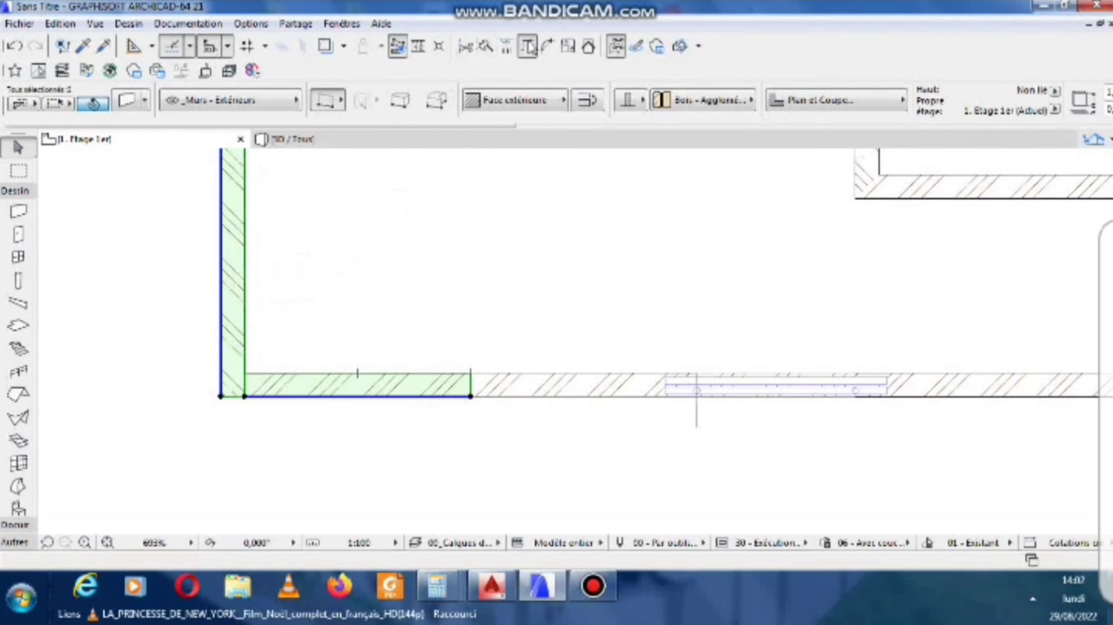
pyautogui.click(342, 139)
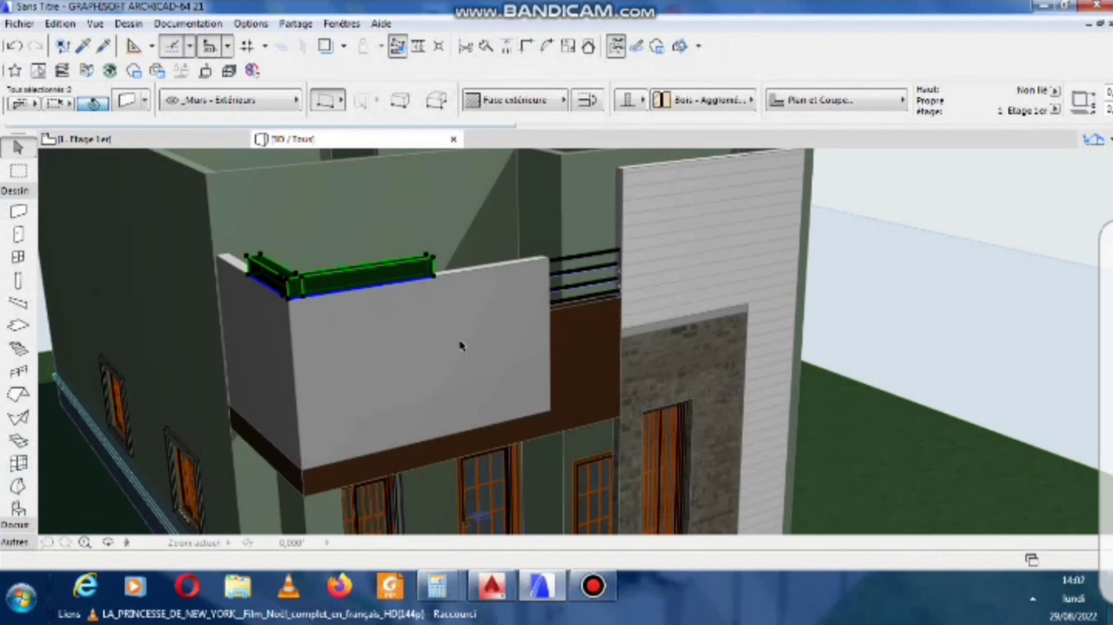
pyautogui.scroll(-3, 434, 348)
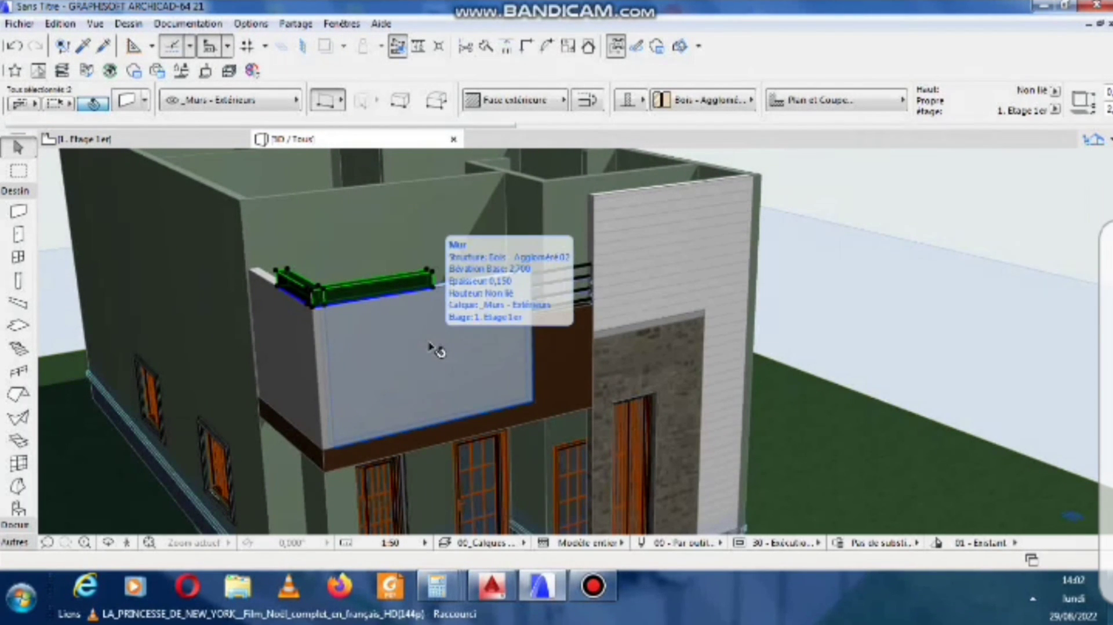
pyautogui.scroll(2, 364, 303)
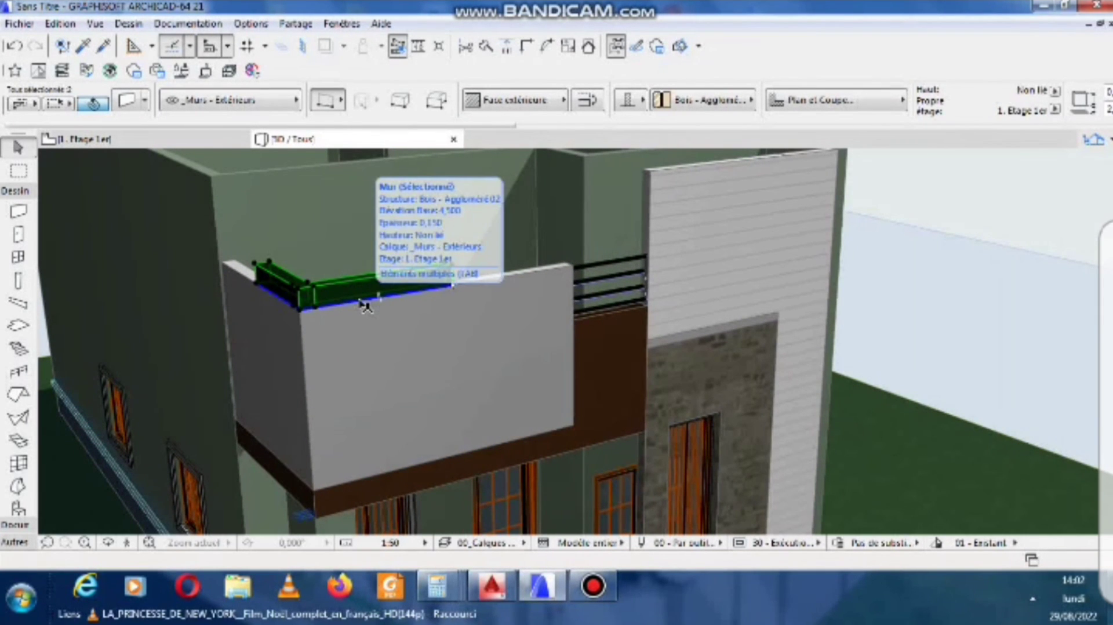
# Set the base offset of both black strips to 1,8 m.
pyautogui.click(127, 103)
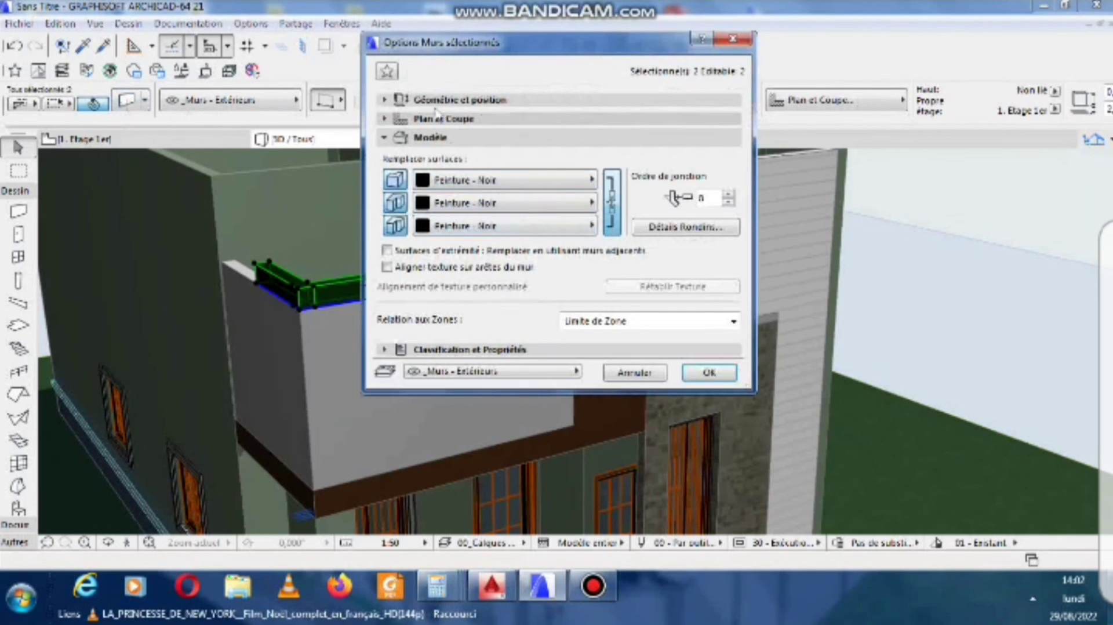
pyautogui.click(439, 100)
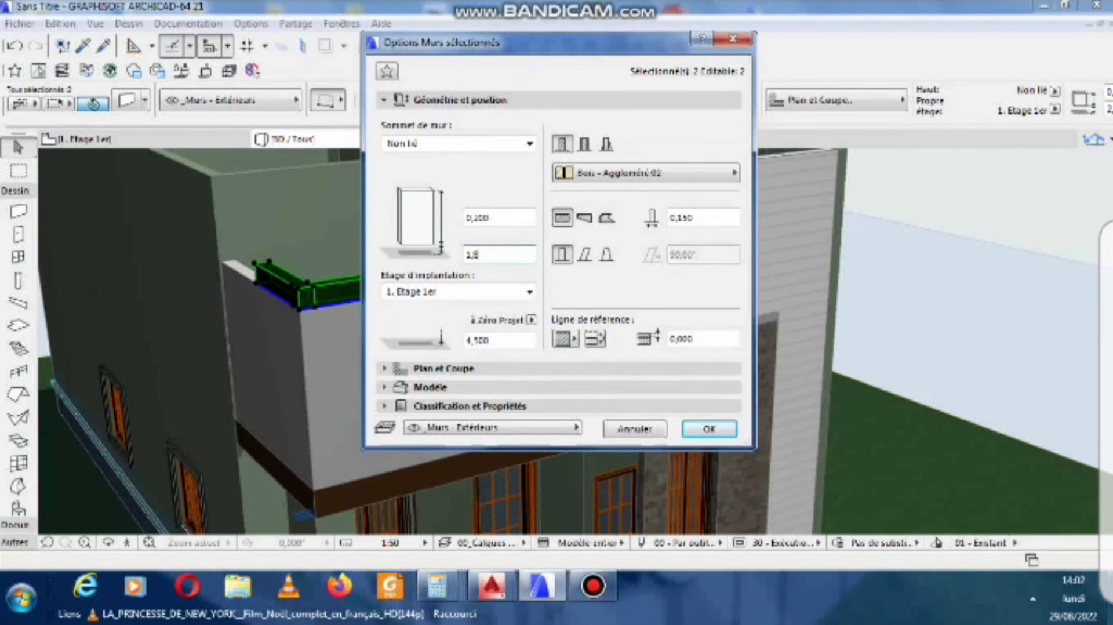
pyautogui.write('1,8')
pyautogui.press('Return')
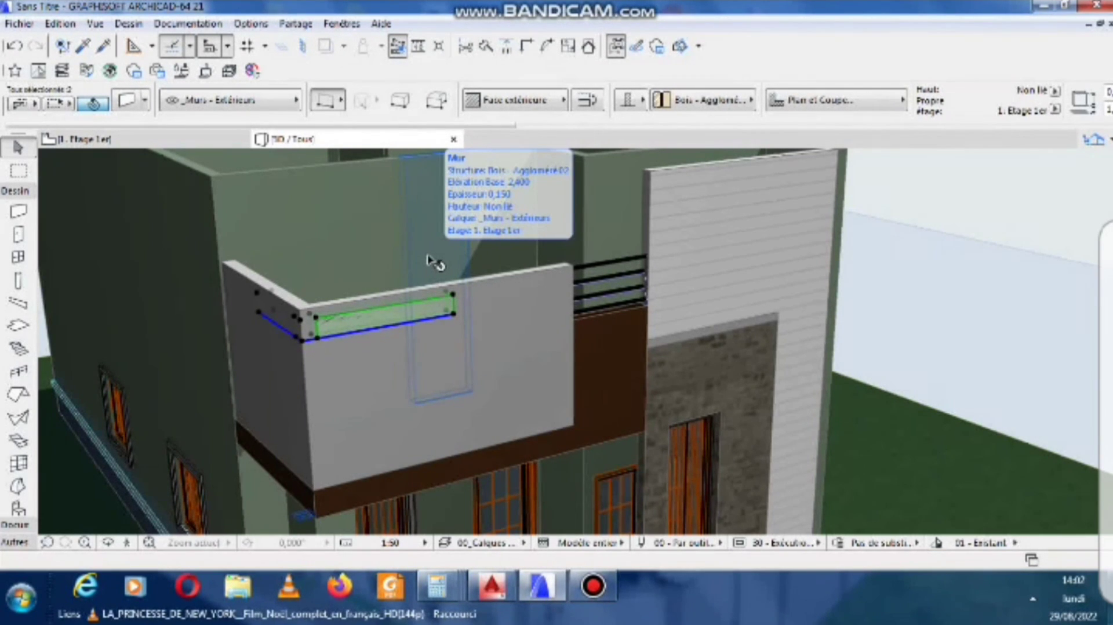
# On the 1. Etage 1er plan, move the short front strip slightly outward so it projects from the front wall.
pyautogui.click(148, 142)
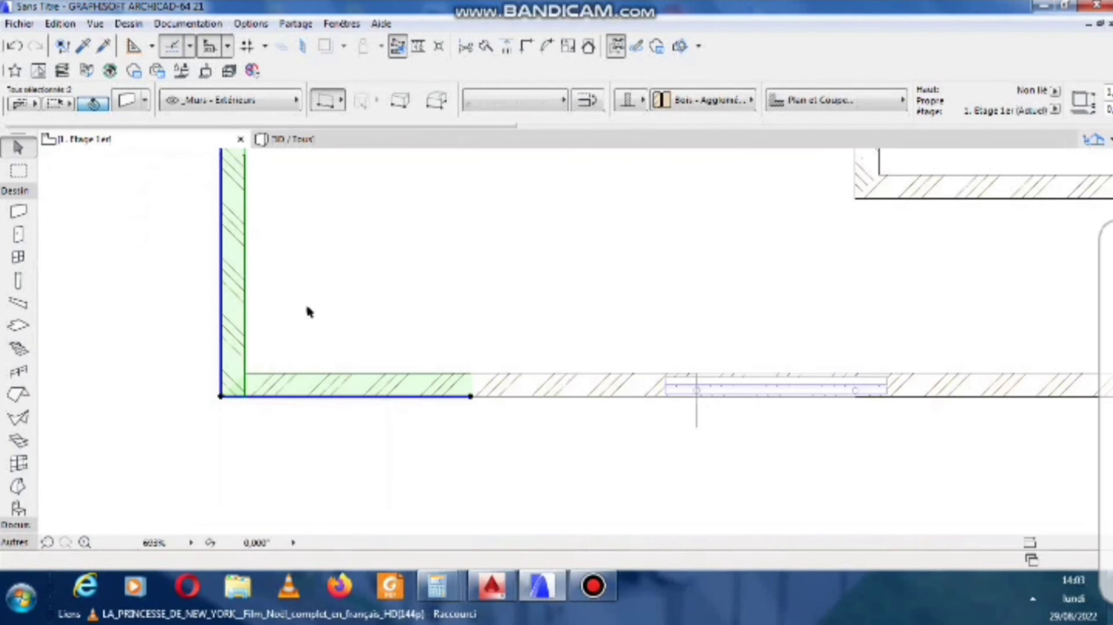
pyautogui.scroll(3, 322, 399)
pyautogui.click(322, 401)
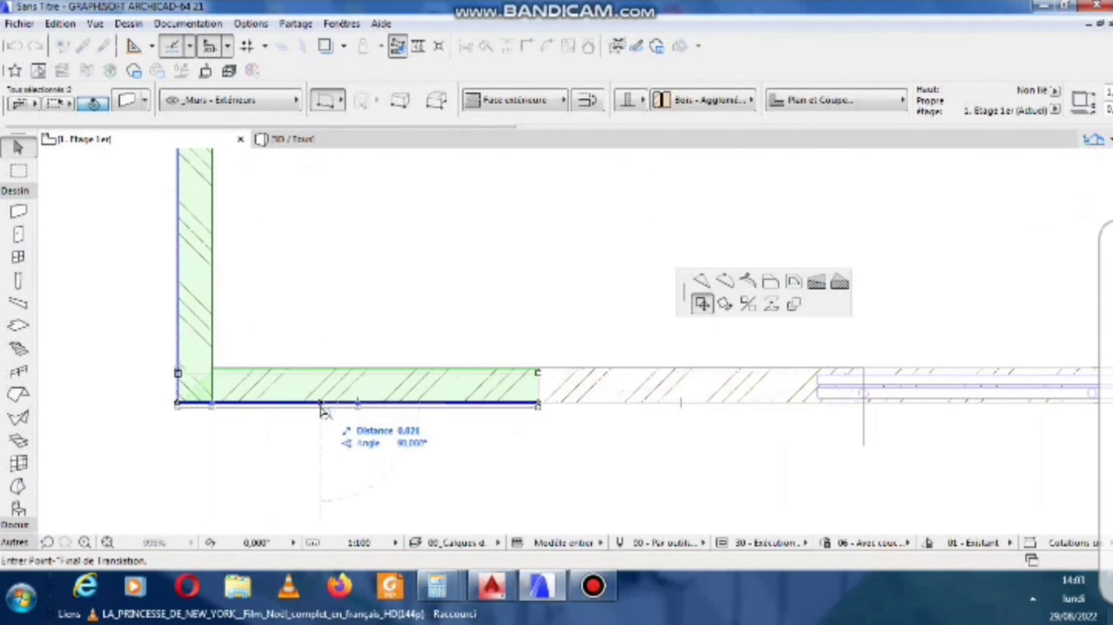
pyautogui.click(324, 415)
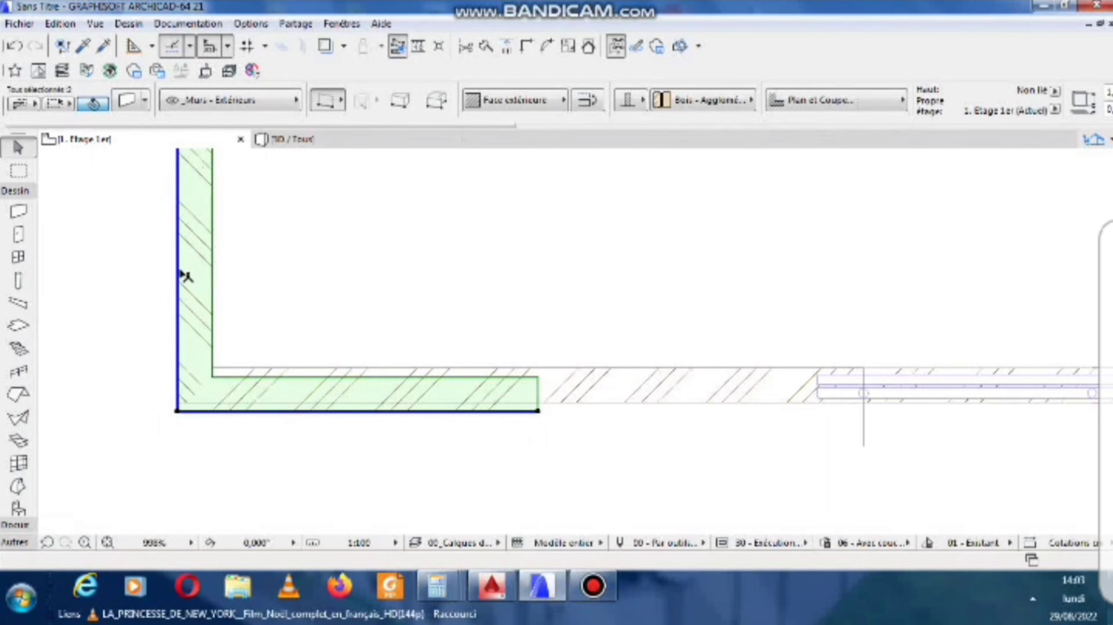
# Move the short side strip slightly outward from the side wall and intersect it with the front strip at the corner.
pyautogui.click(182, 276)
pyautogui.click(179, 272)
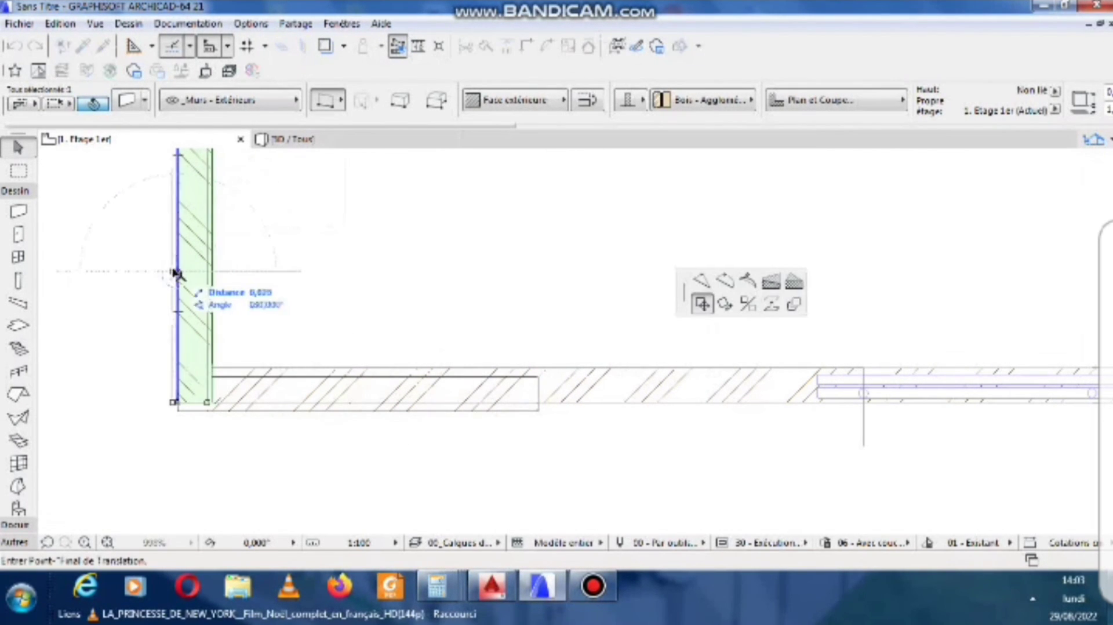
pyautogui.click(175, 273)
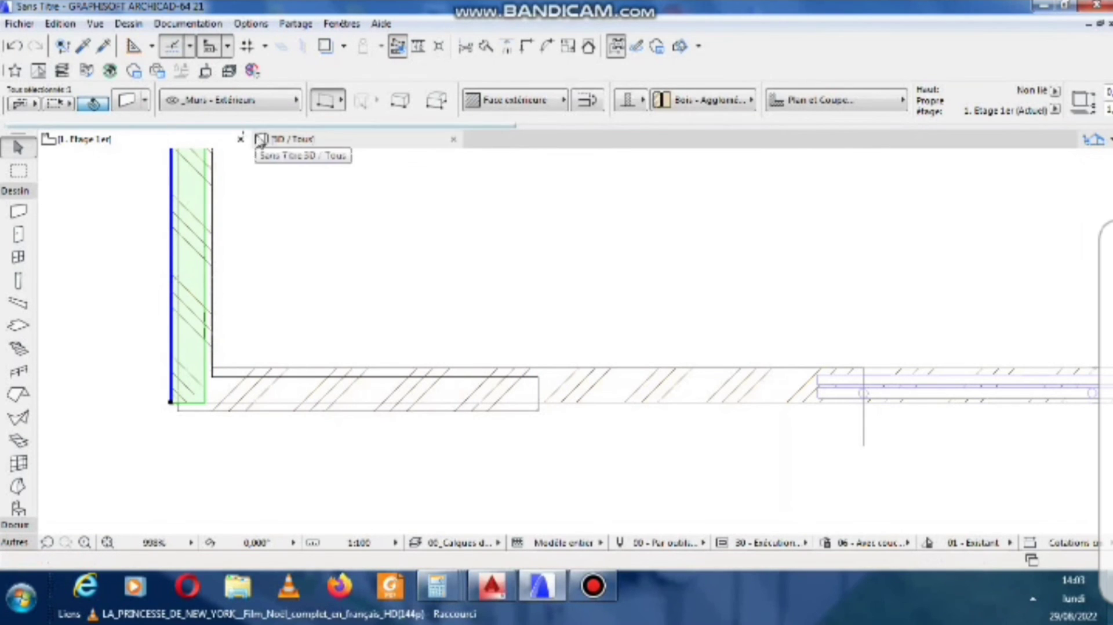
pyautogui.keyDown('shift'); pyautogui.click(223, 411); pyautogui.keyUp('shift')
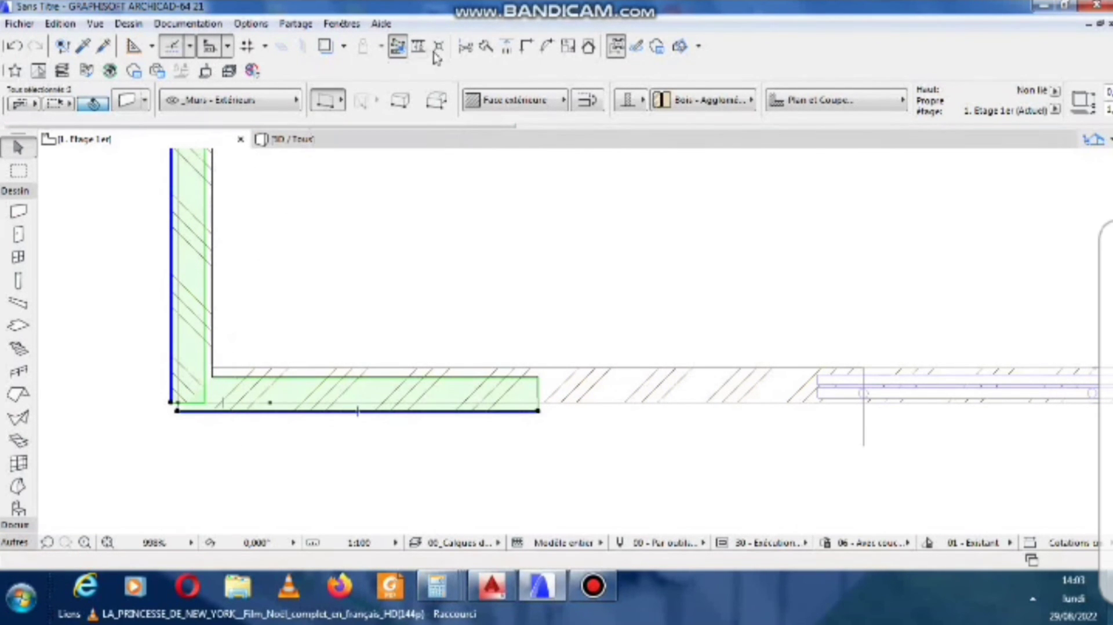
pyautogui.click(526, 47)
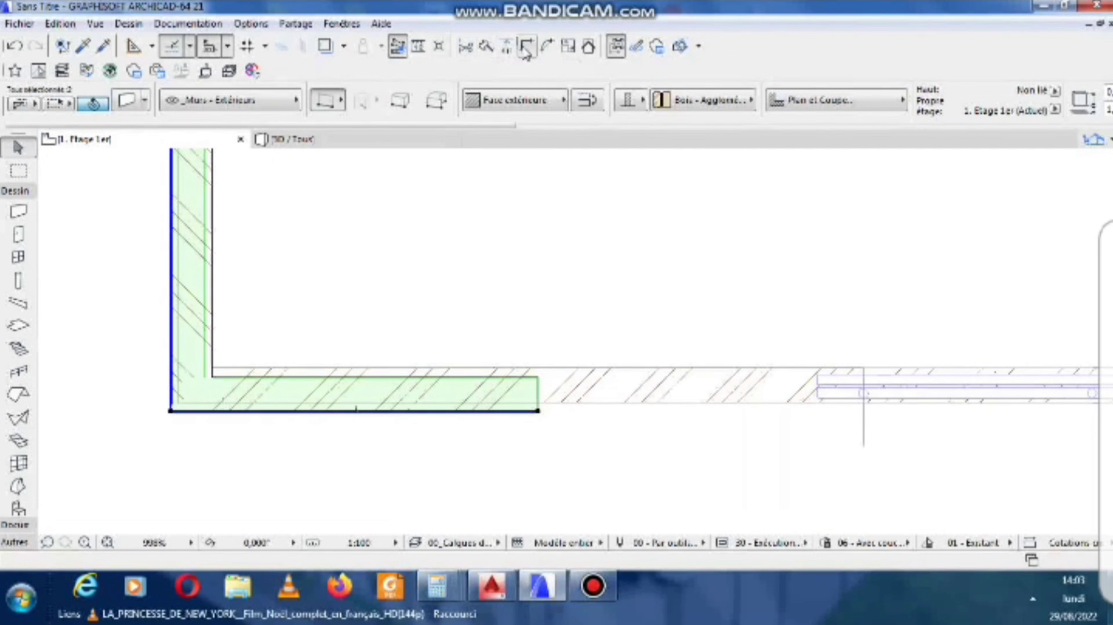
# In the 3D view, intersect the light front wall and the light side wall at the balcony corner.
pyautogui.click(335, 144)
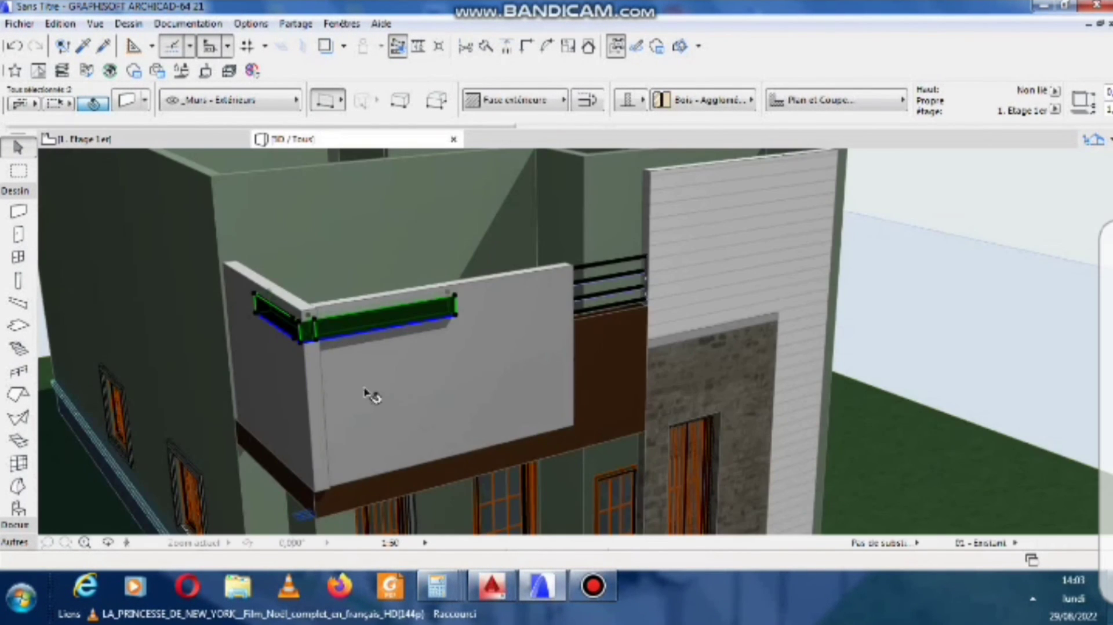
pyautogui.scroll(-2, 371, 394)
pyautogui.scroll(3, 364, 342)
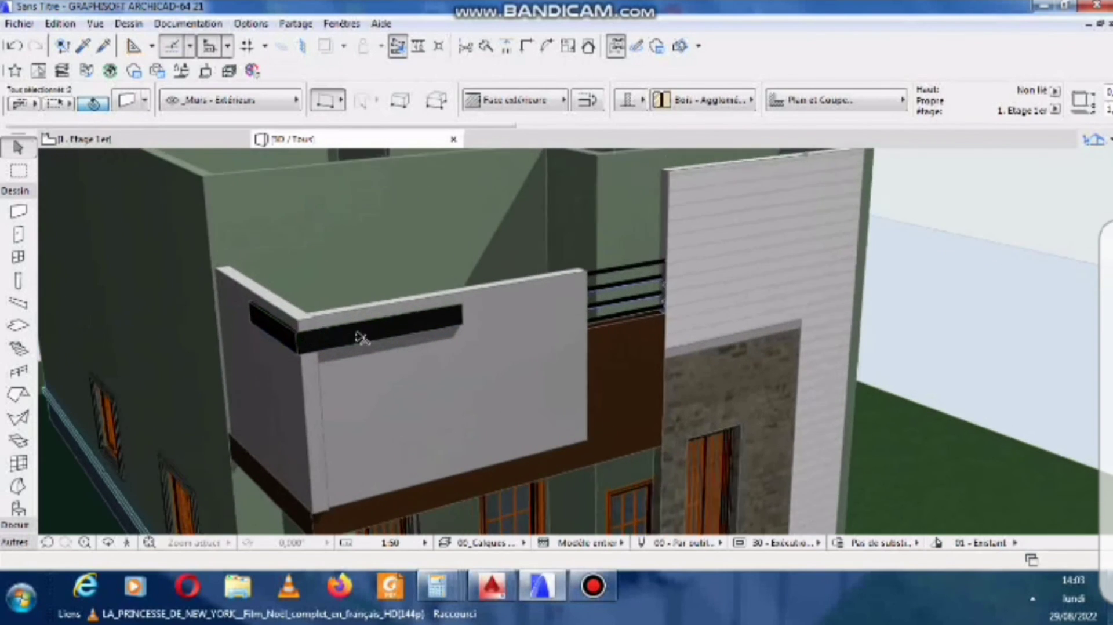
pyautogui.click(342, 317)
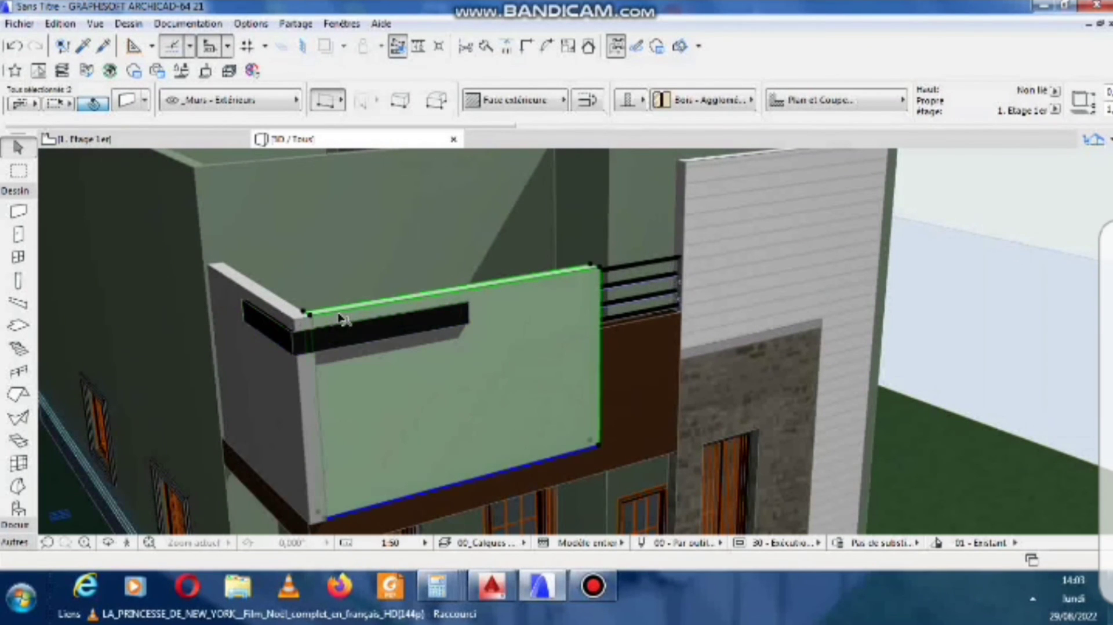
pyautogui.keyDown('shift'); pyautogui.click(283, 303); pyautogui.keyUp('shift')
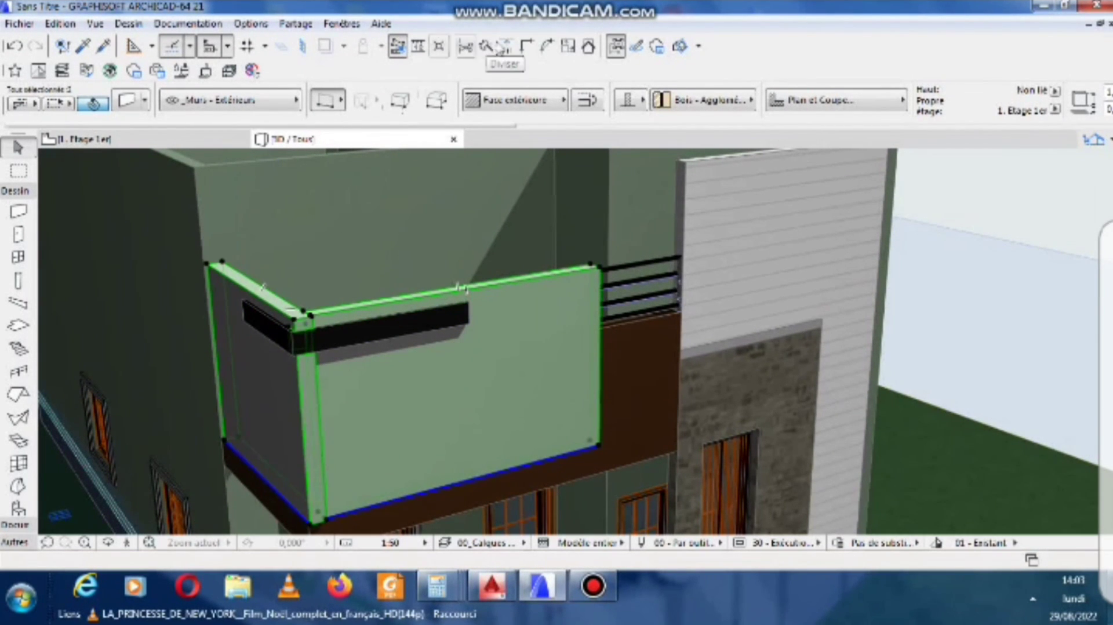
pyautogui.click(523, 50)
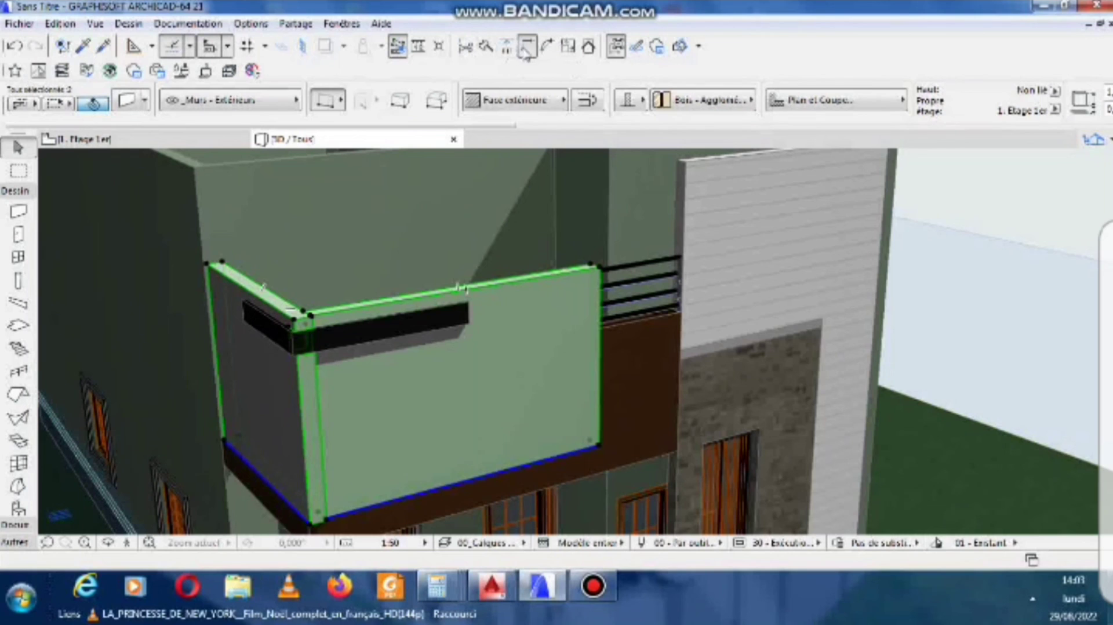
# Examine the balcony corner walls and projecting black strips from several angles in 3D, also checking the corner on the 1. Etage 1er plan.
pyautogui.click(366, 250)
pyautogui.scroll(-3, 393, 247)
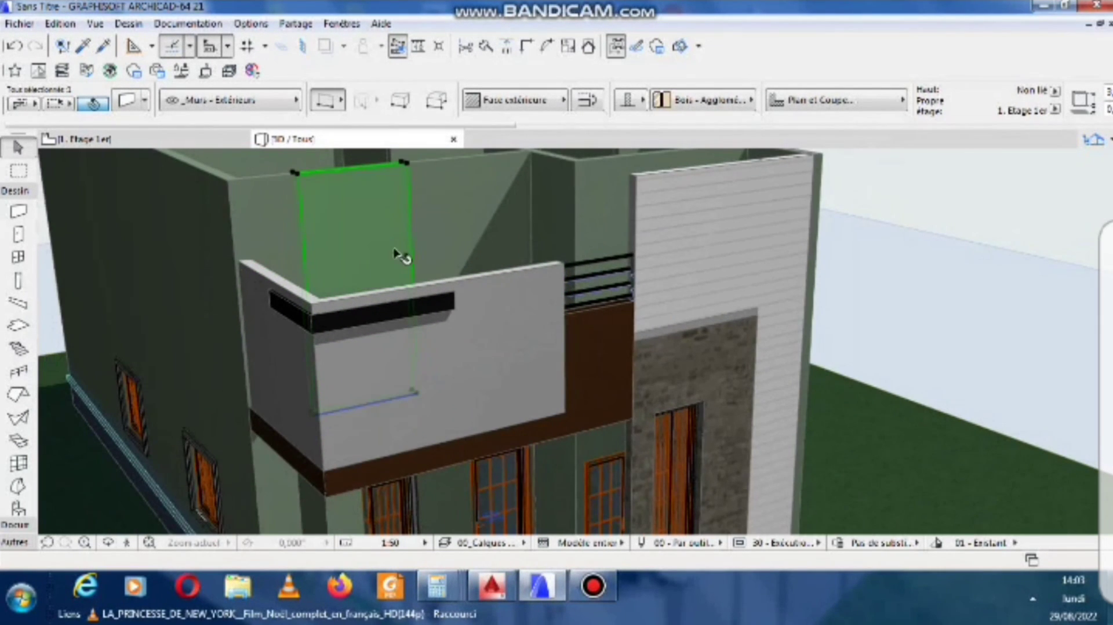
pyautogui.scroll(-1, 414, 274)
pyautogui.scroll(-1, 418, 278)
pyautogui.press('Escape')
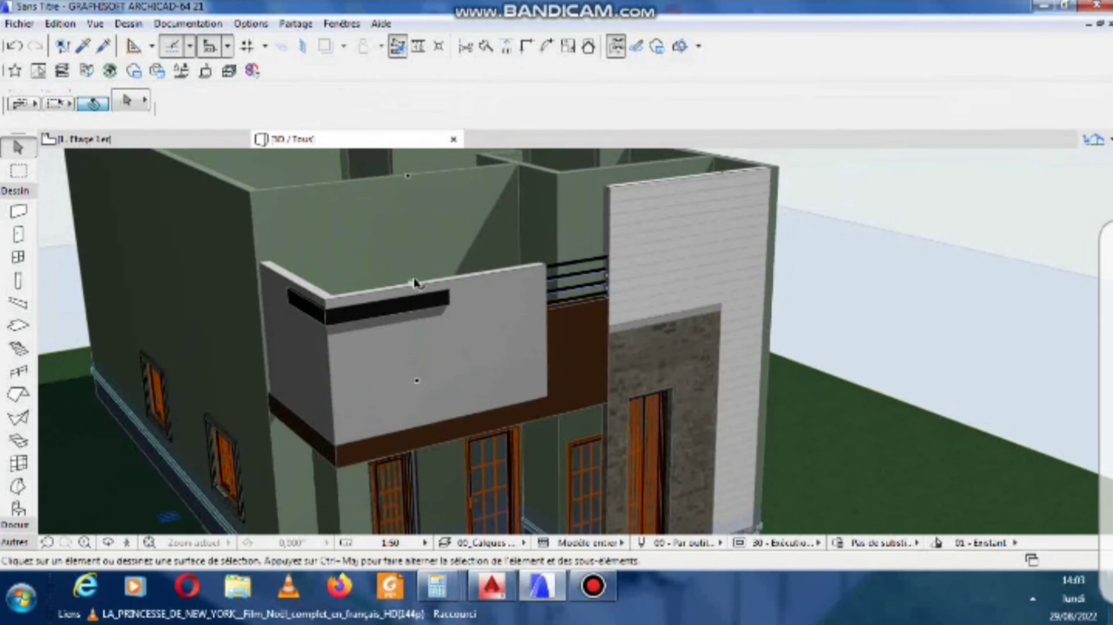
pyautogui.scroll(-1, 355, 256)
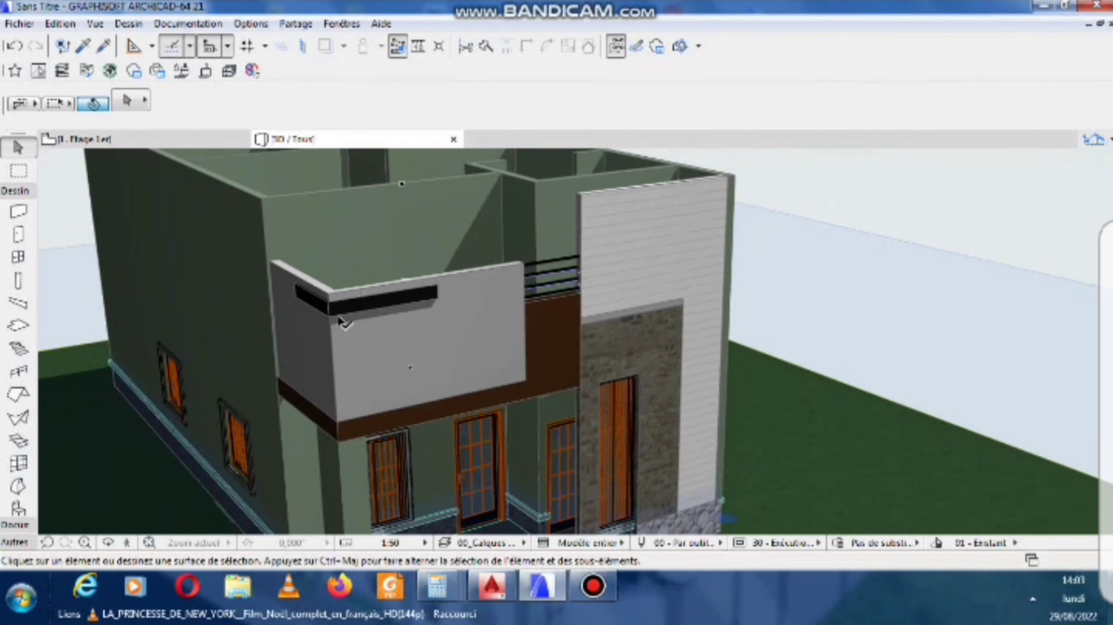
pyautogui.keyDown('shift'); pyautogui.moveTo(322, 326); pyautogui.dragTo(419, 326, button='middle'); pyautogui.keyUp('shift')
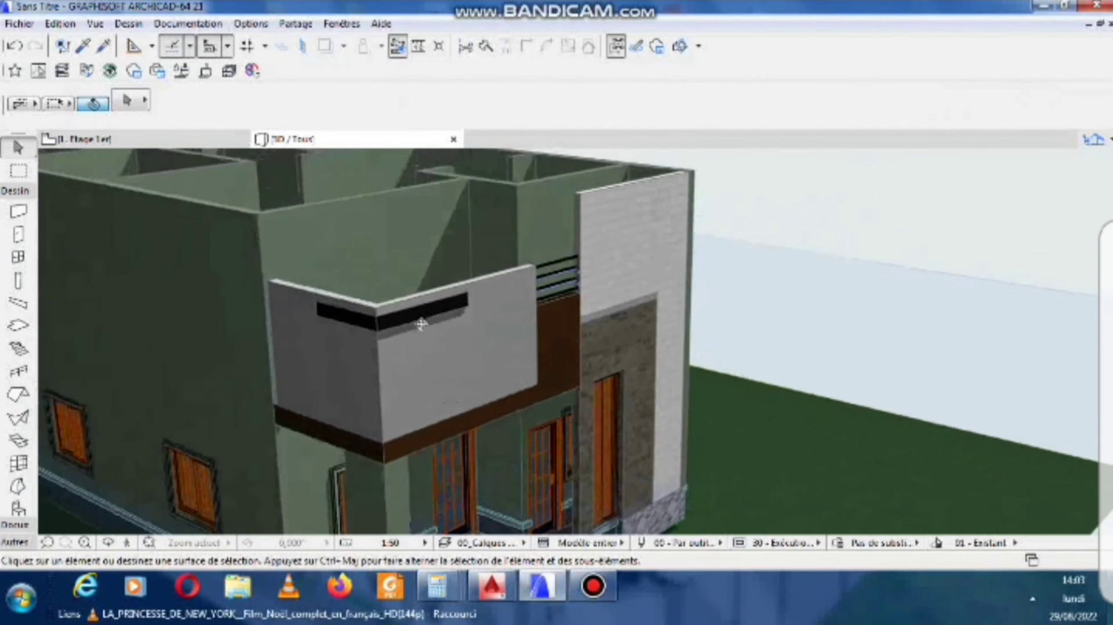
pyautogui.click(166, 141)
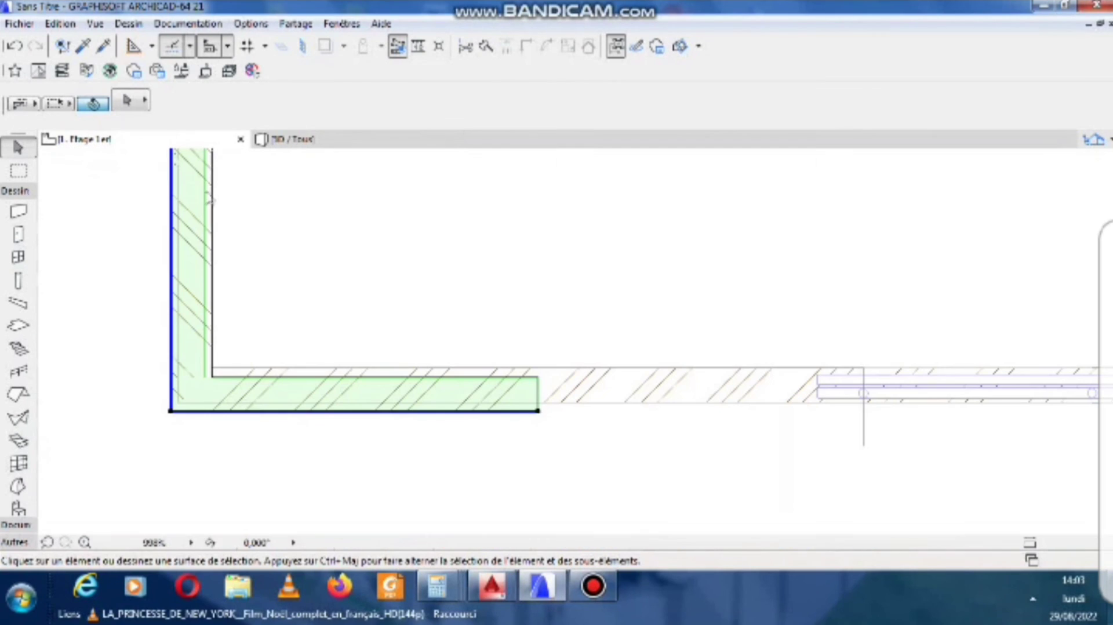
pyautogui.click(354, 144)
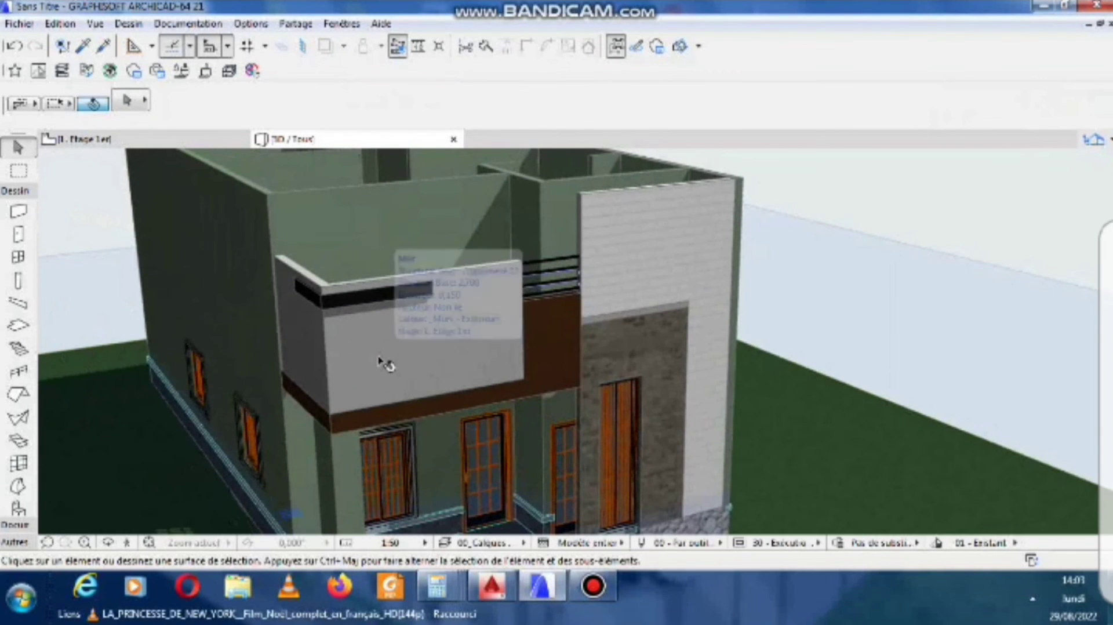
pyautogui.moveTo(377, 369)
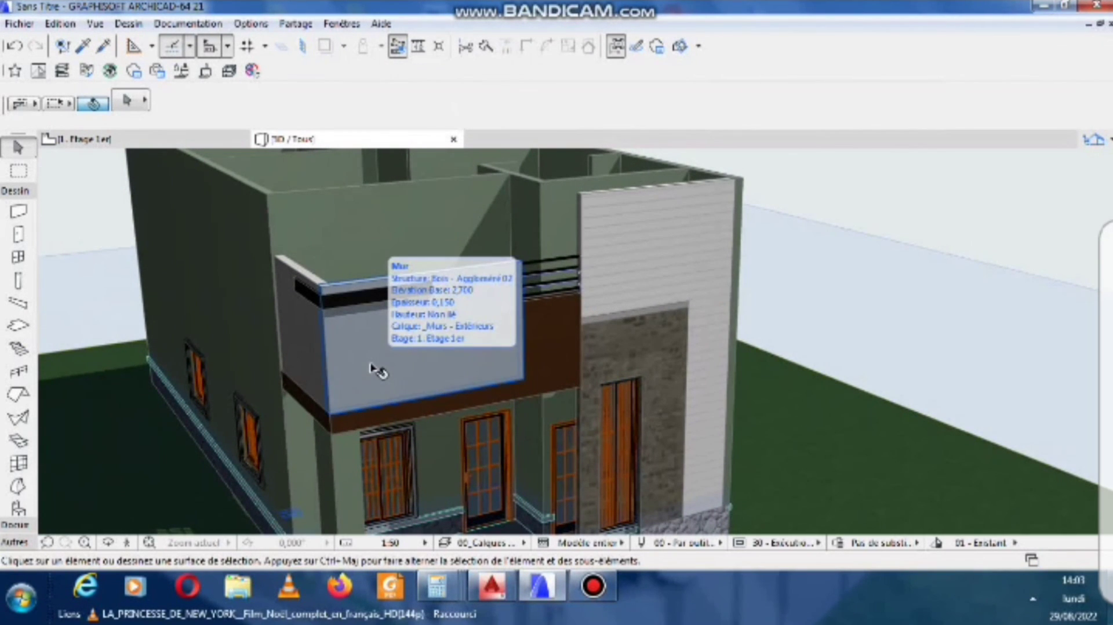
pyautogui.scroll(2, 354, 285)
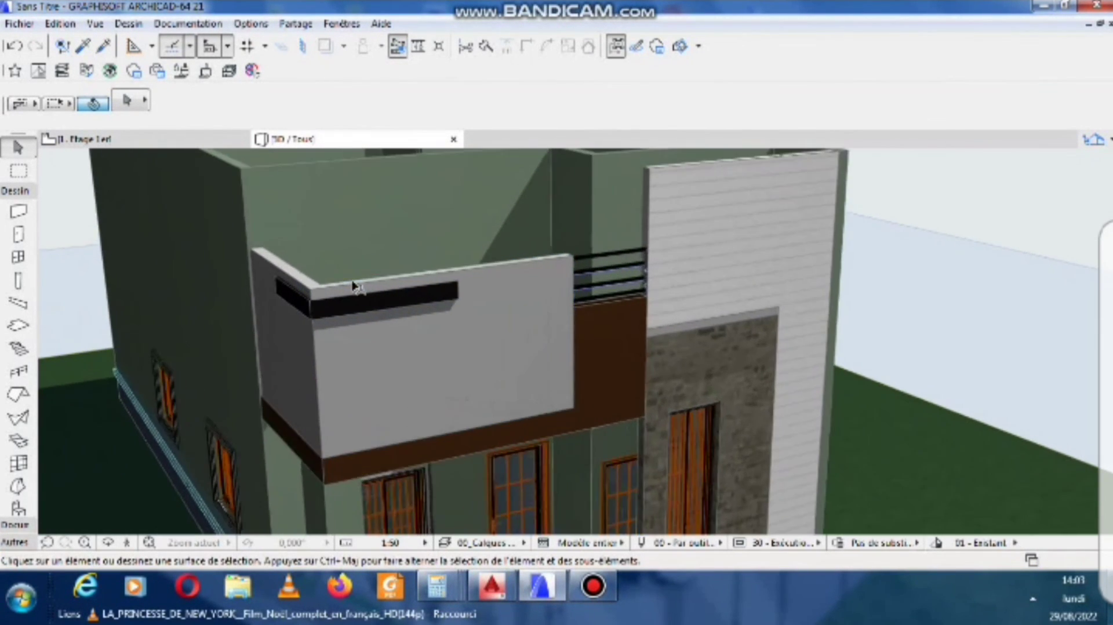
pyautogui.keyDown('shift'); pyautogui.moveTo(342, 287); pyautogui.dragTo(344, 316, button='middle'); pyautogui.keyUp('shift')
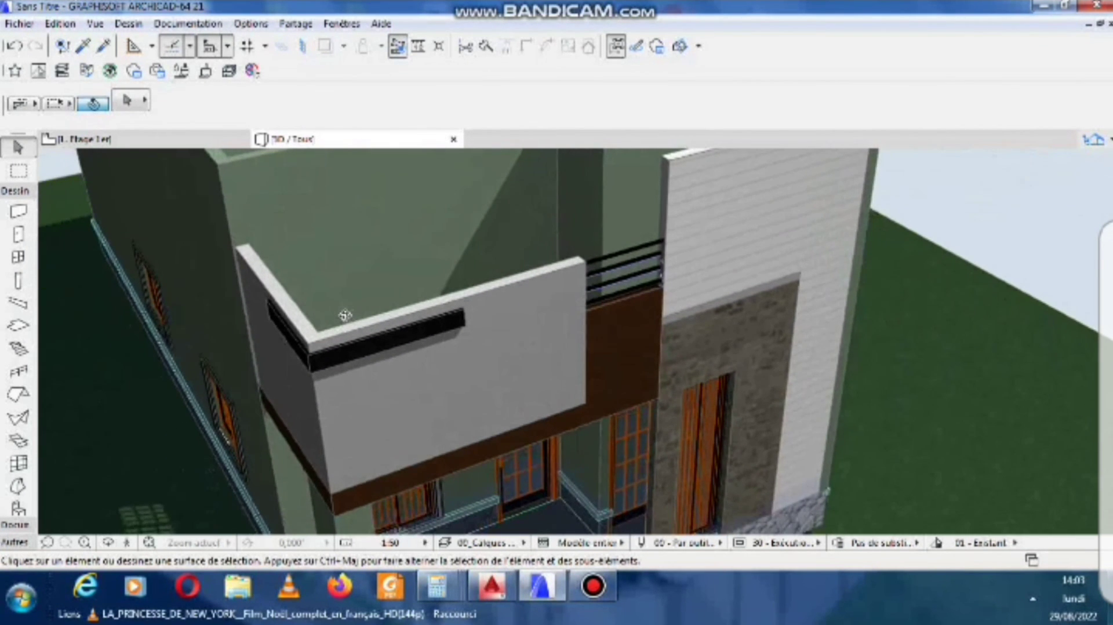
pyautogui.click(592, 598)
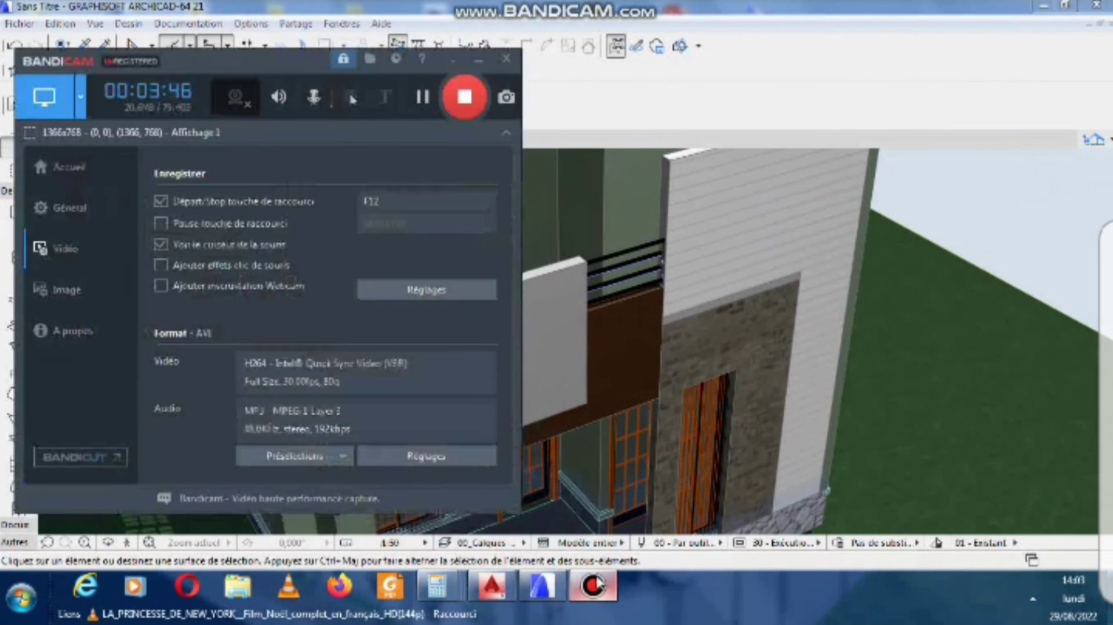